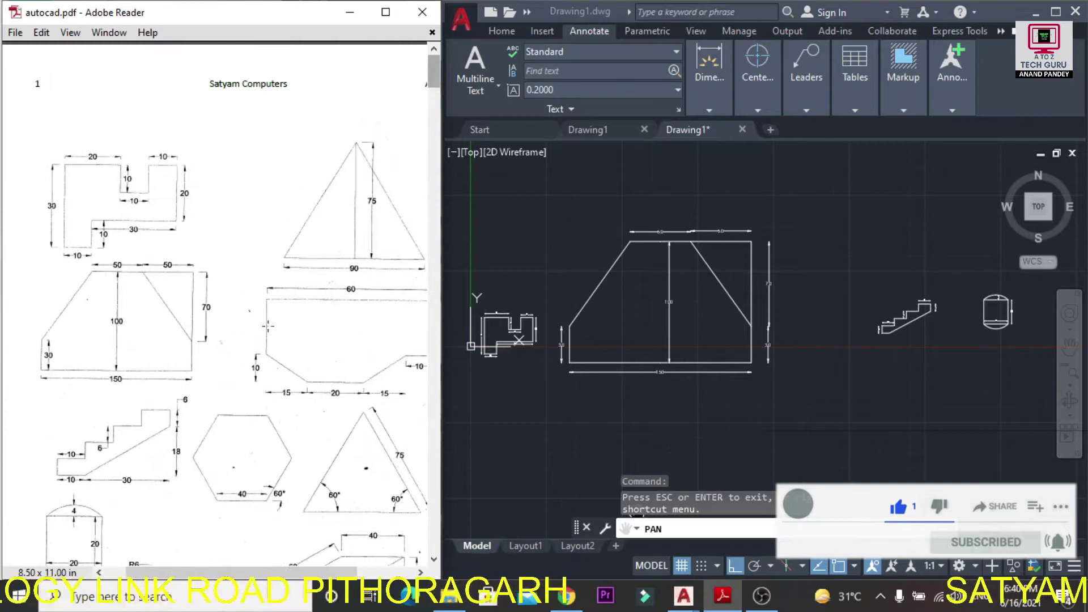
Enlarge the triangle exercise in the reference PDF and examine its base and height dimensions
left_click_drag(248, 128, 430, 293)
left_click(282, 278)
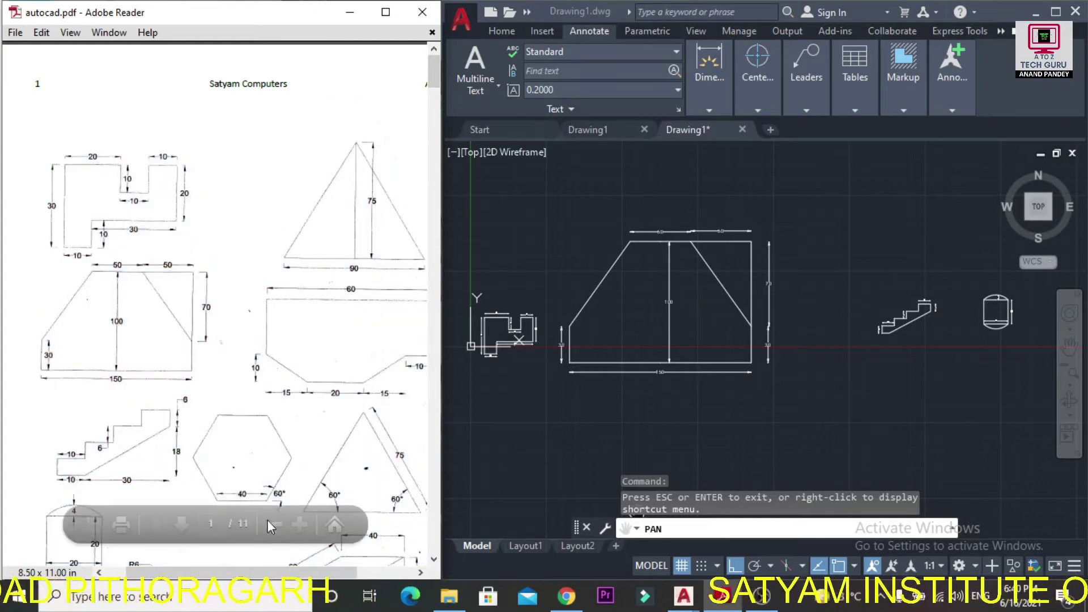
left_click_drag(229, 572, 293, 583)
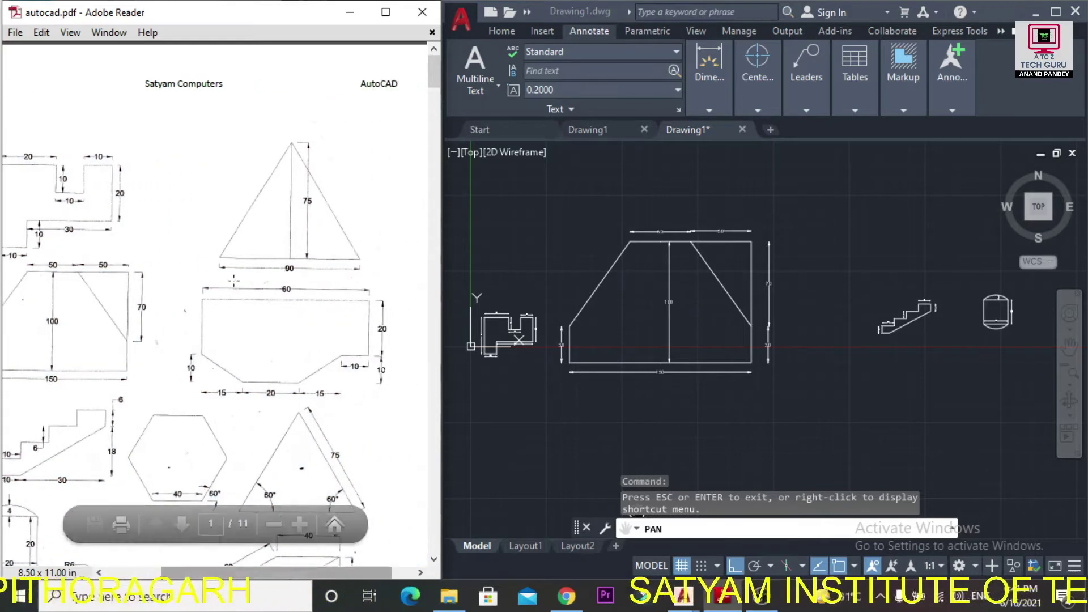
mouse_move(181, 121)
left_mouse_down()
mouse_move(294, 216)
mouse_move(395, 279)
left_mouse_up()
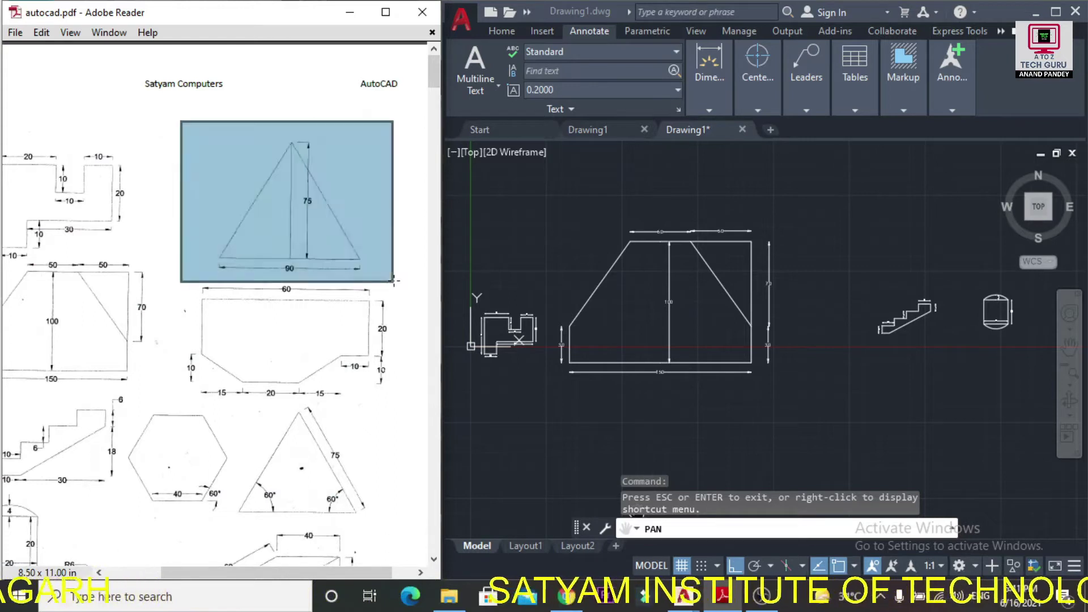
left_click(389, 195)
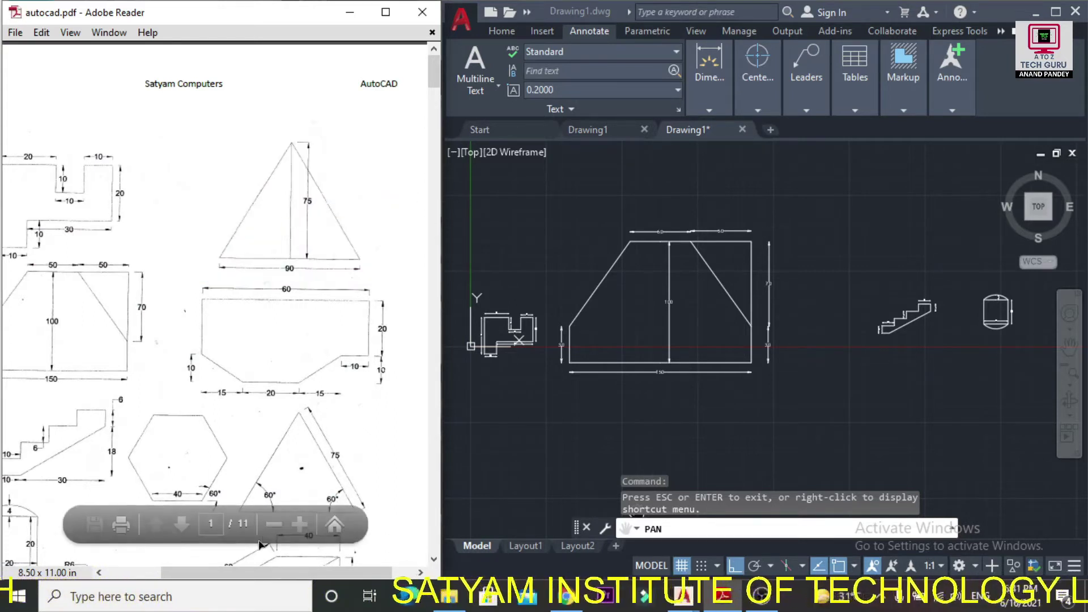
left_click(304, 525)
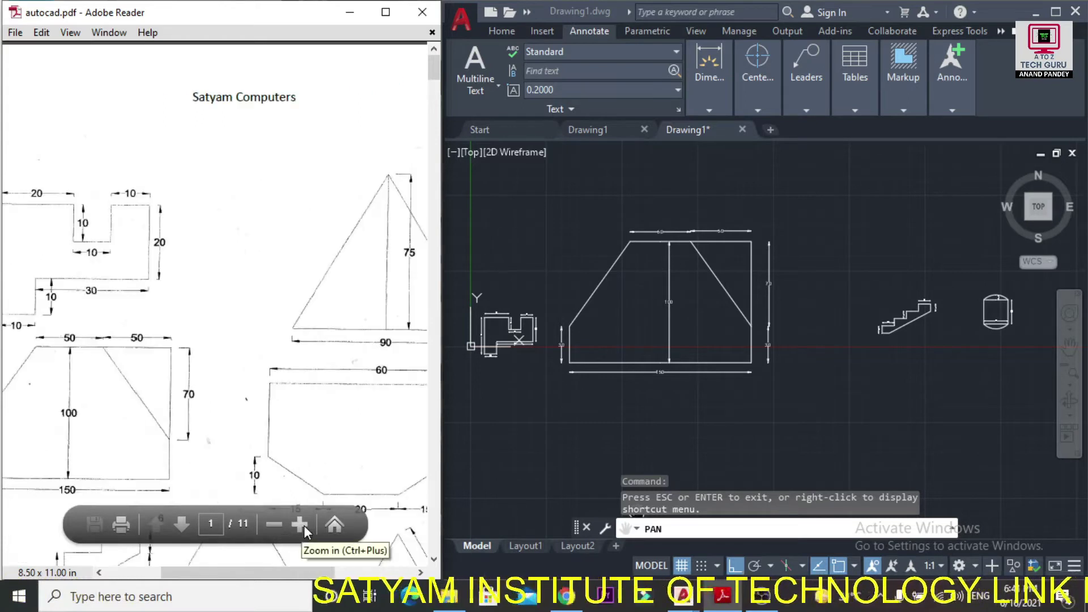
left_click(304, 525)
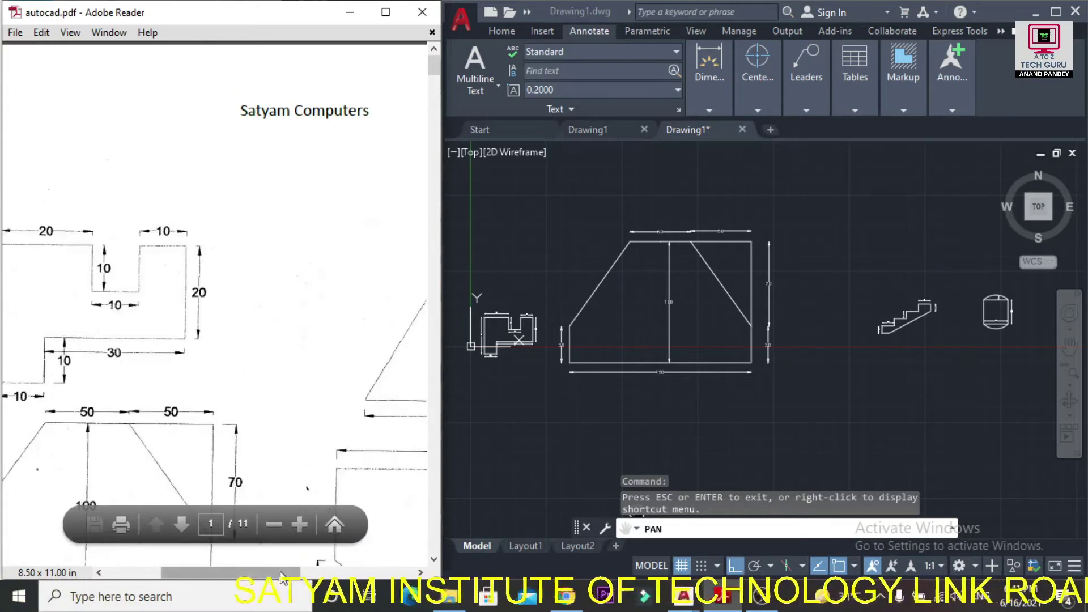
scroll(318, 408, "right", 5)
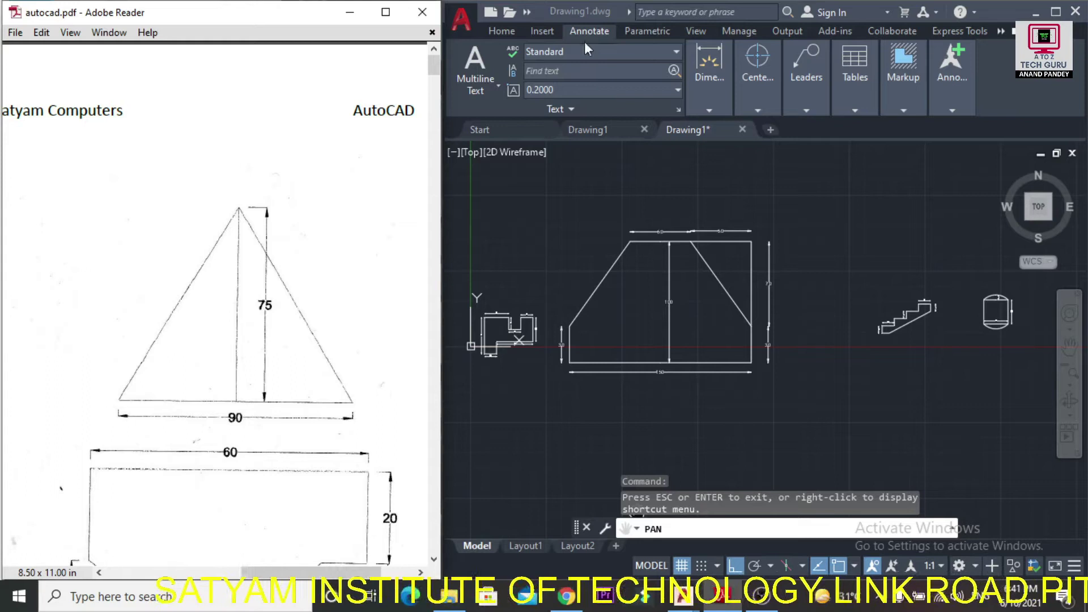
In AutoCAD, draw a horizontal 90-unit base line in the empty area to the right of the existing figures
left_click(839, 255)
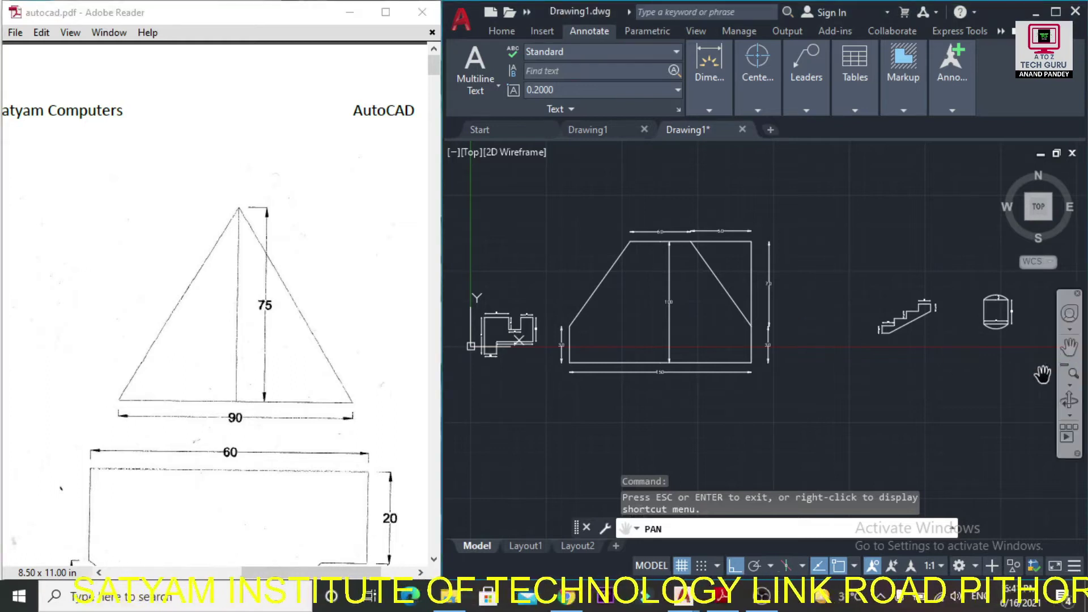
left_click_drag(926, 340, 530, 351)
left_click_drag(801, 314, 709, 340)
mouse_move(592, 323)
left_mouse_down()
mouse_move(774, 323)
mouse_move(812, 340)
left_mouse_up()
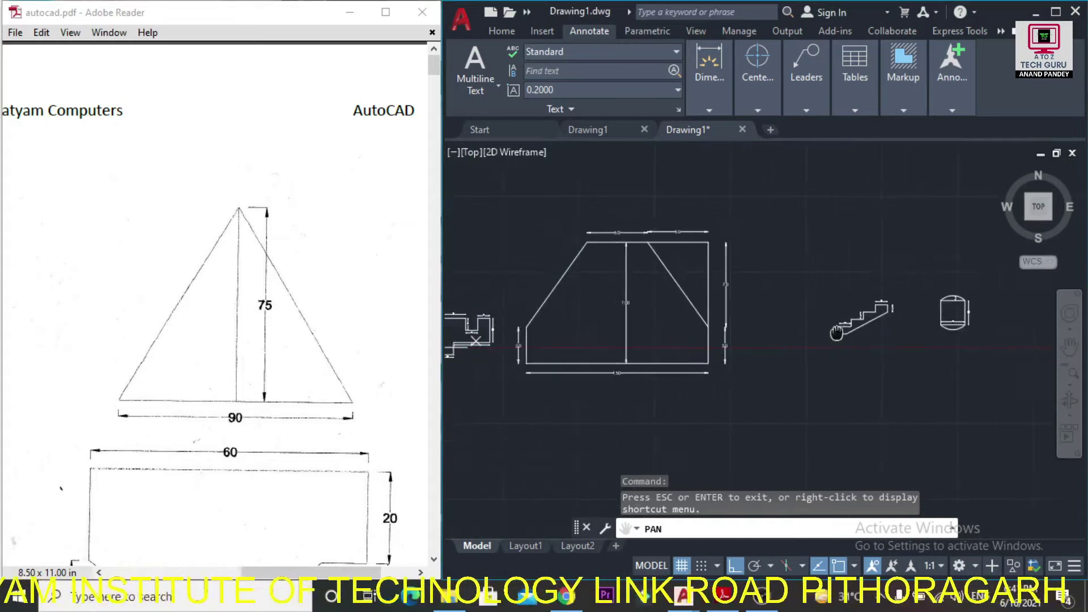
mouse_move(959, 345)
left_mouse_down()
mouse_move(918, 358)
mouse_move(601, 350)
left_mouse_up()
left_click_drag(811, 323, 663, 340)
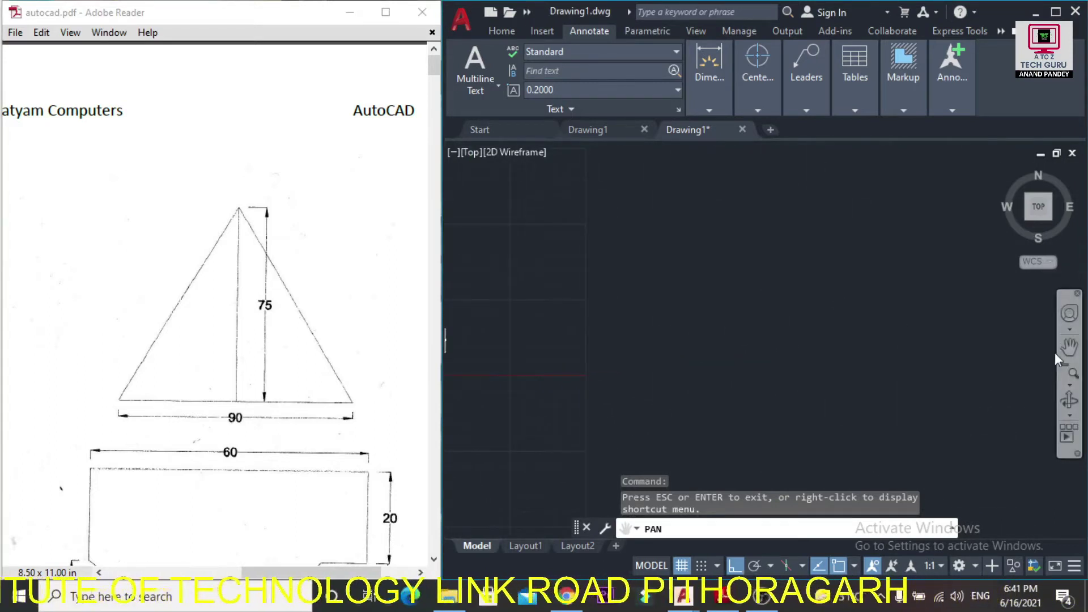
left_click_drag(879, 343, 763, 363)
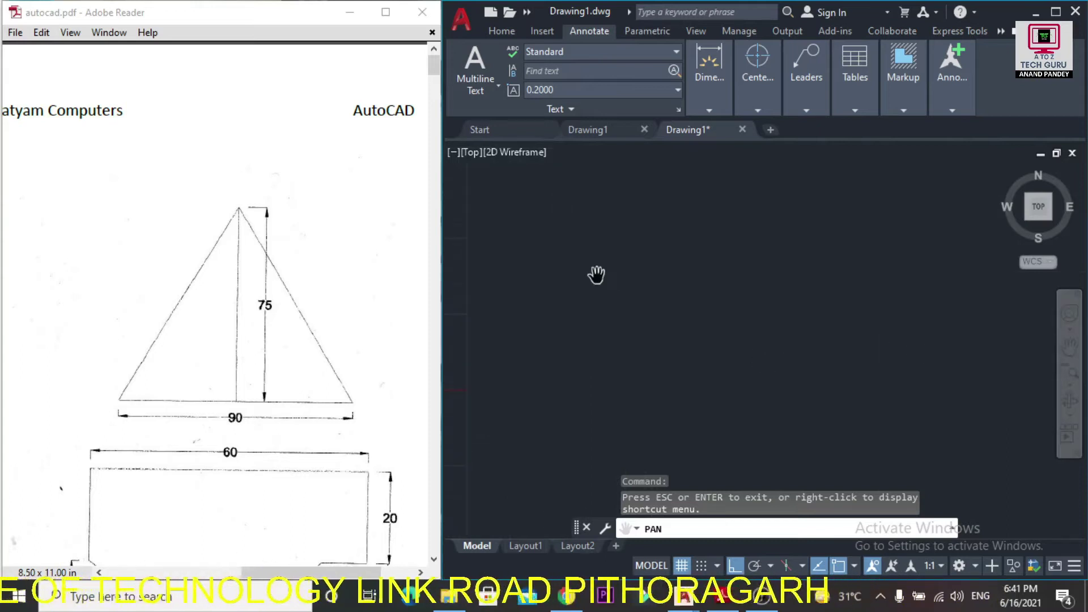
key("Escape")
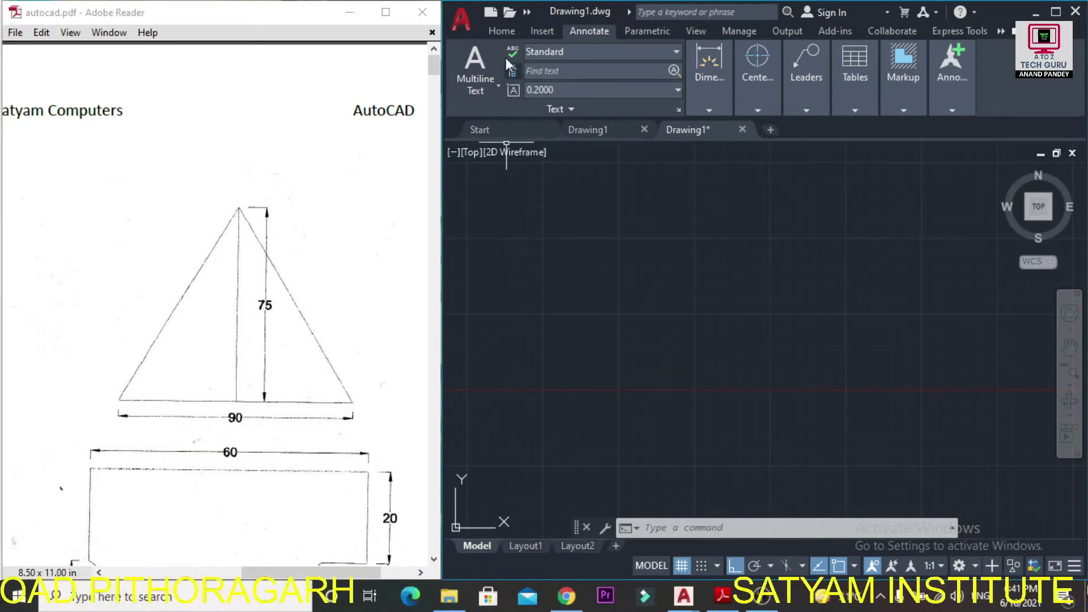
left_click(502, 31)
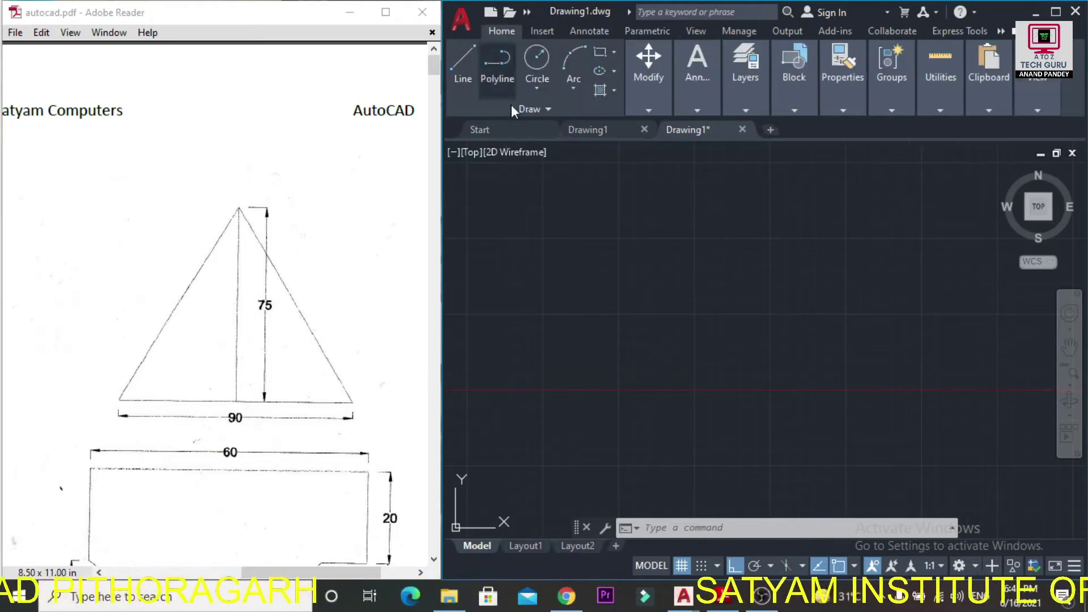
left_click(464, 70)
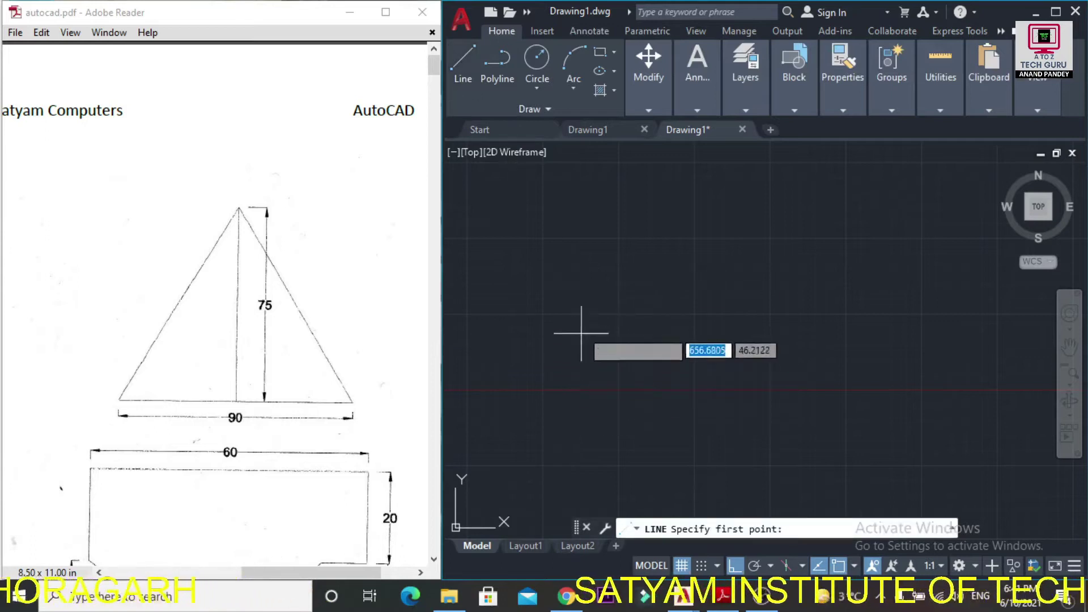
left_click(591, 360)
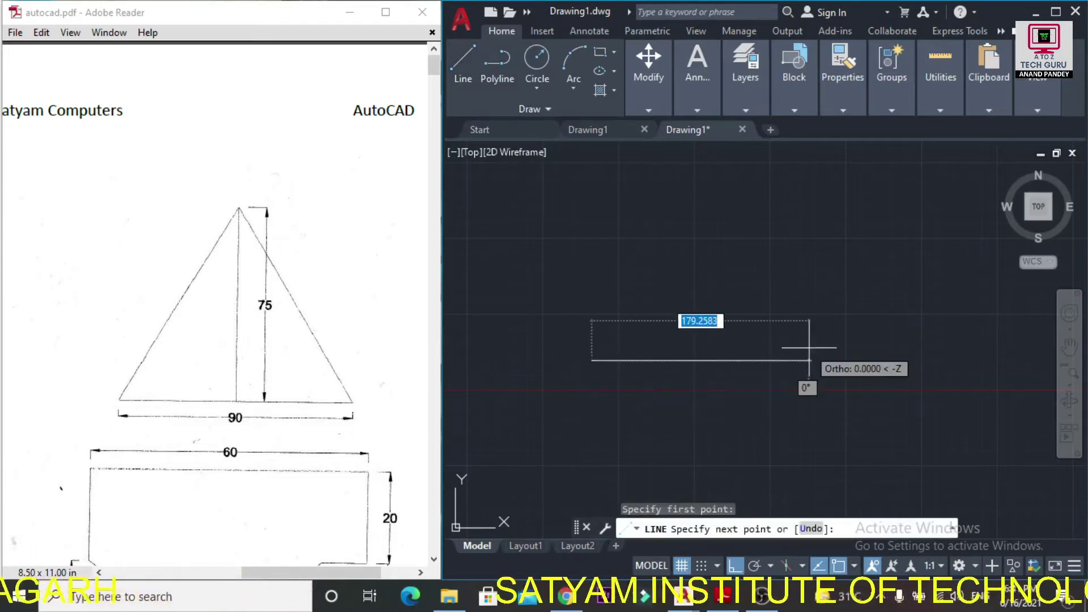
left_click(735, 566)
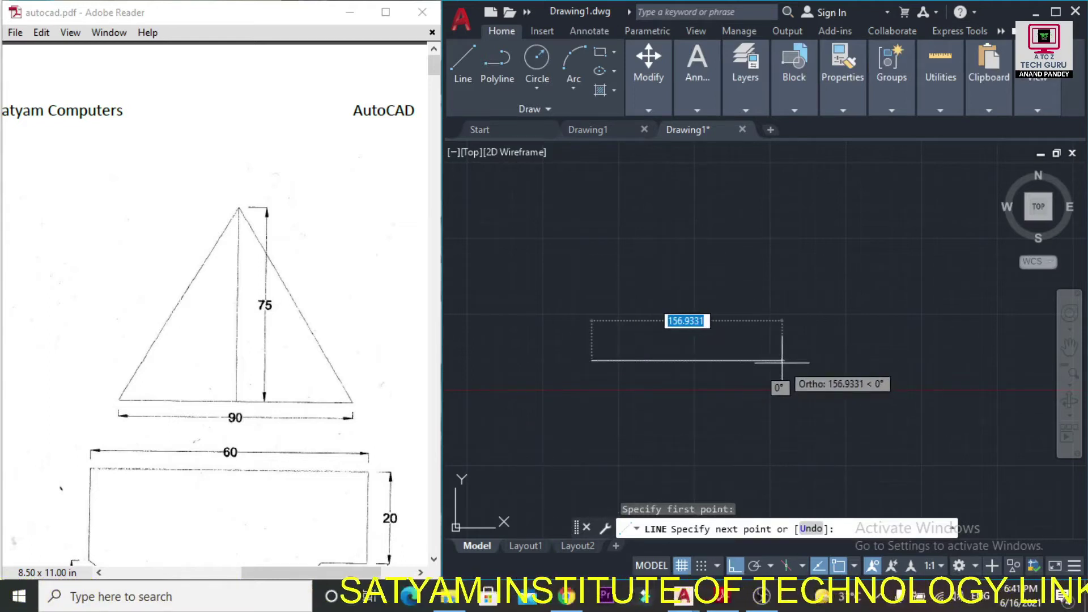
type("90")
key("Return")
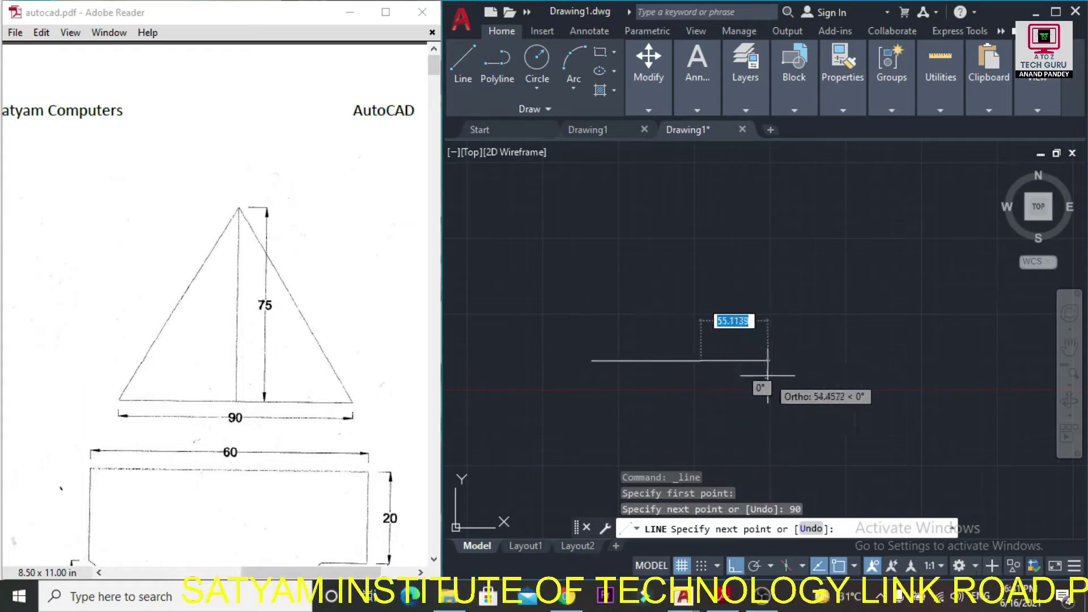
key("Return")
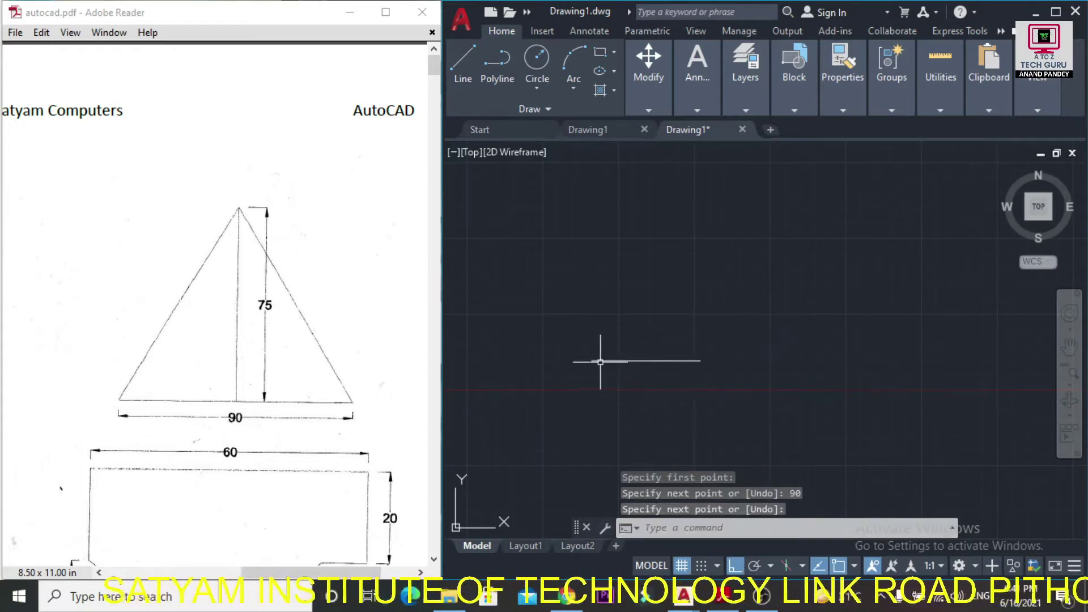
left_click(669, 361)
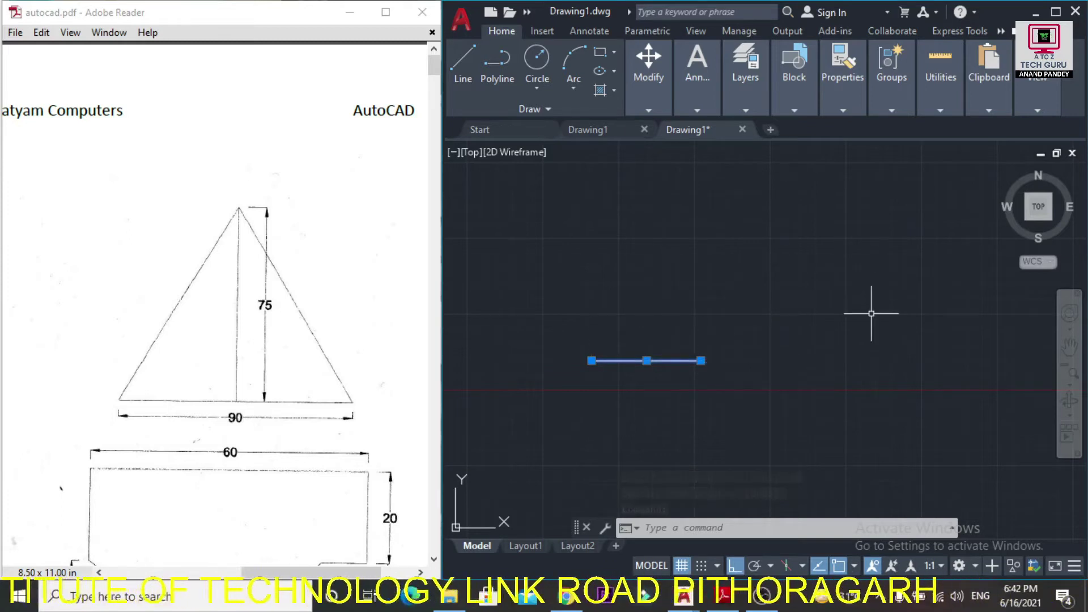
key("Escape")
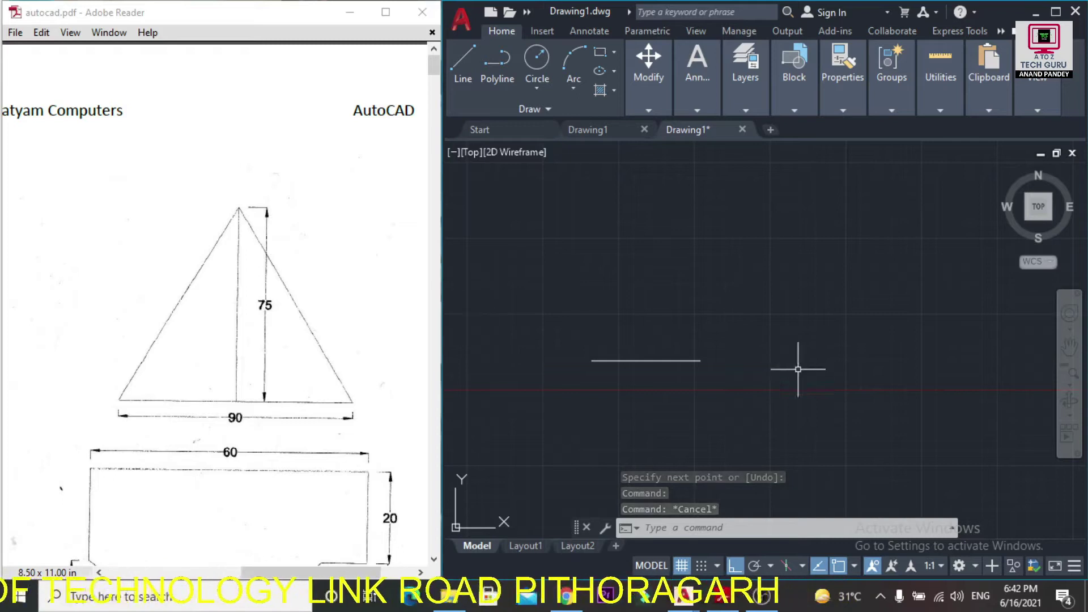
Draw a vertical line 75 units up from the midpoint of the base line
left_click(464, 65)
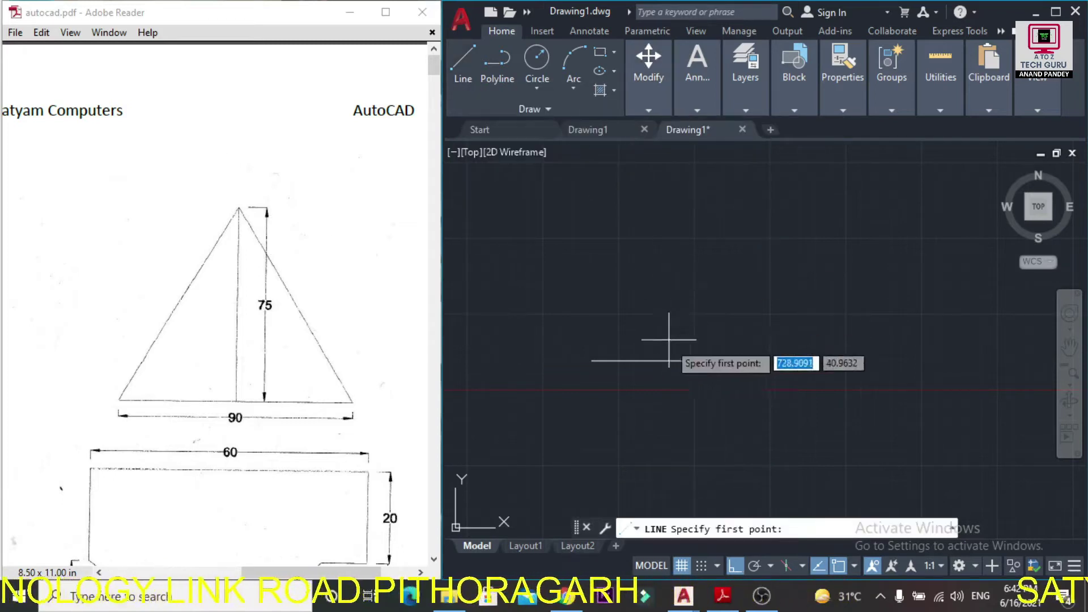
left_click(646, 361)
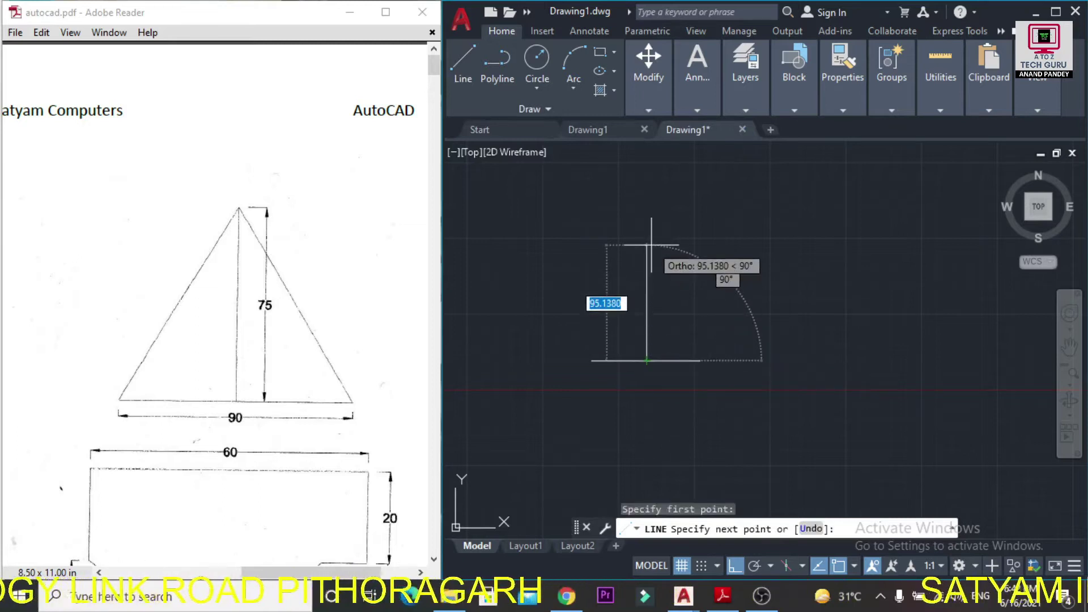
type("75")
key("Return")
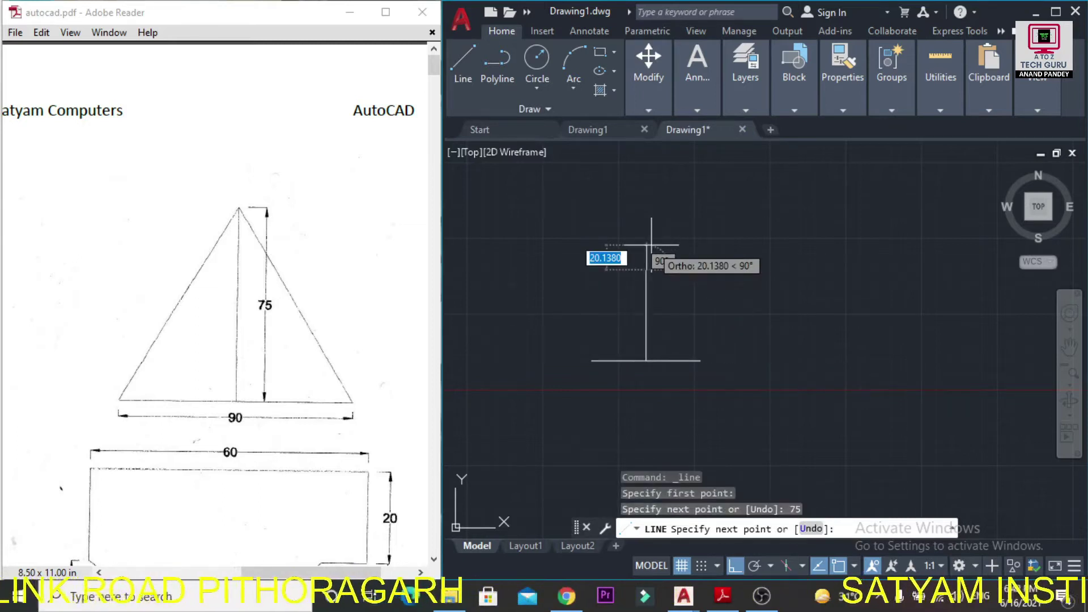
key("Return")
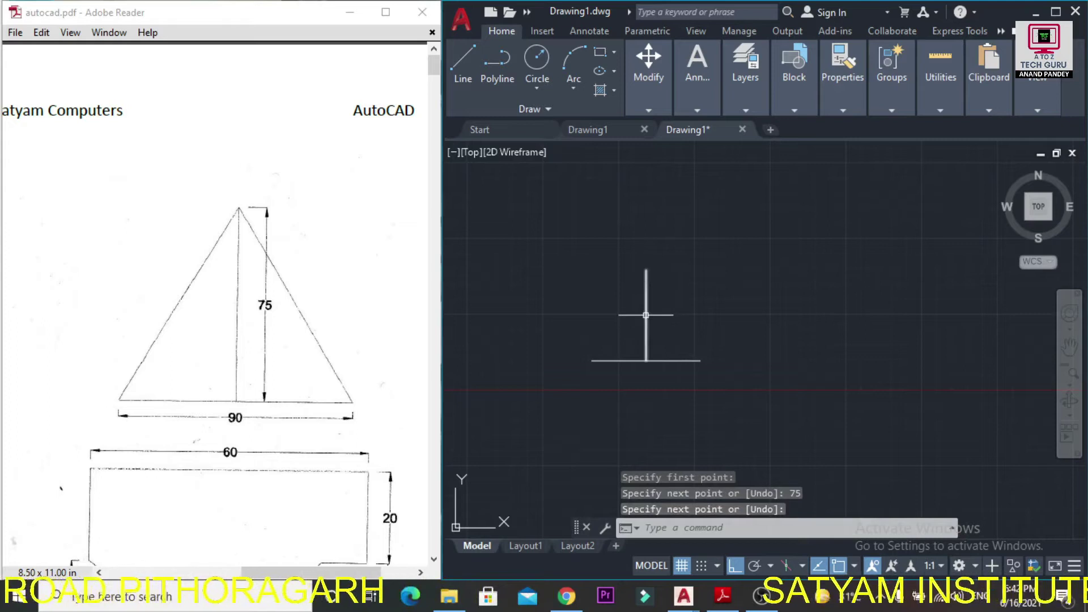
Draw the triangle's two sloping sides from the base's left end to the top of the height line and down to its right end
left_click(464, 69)
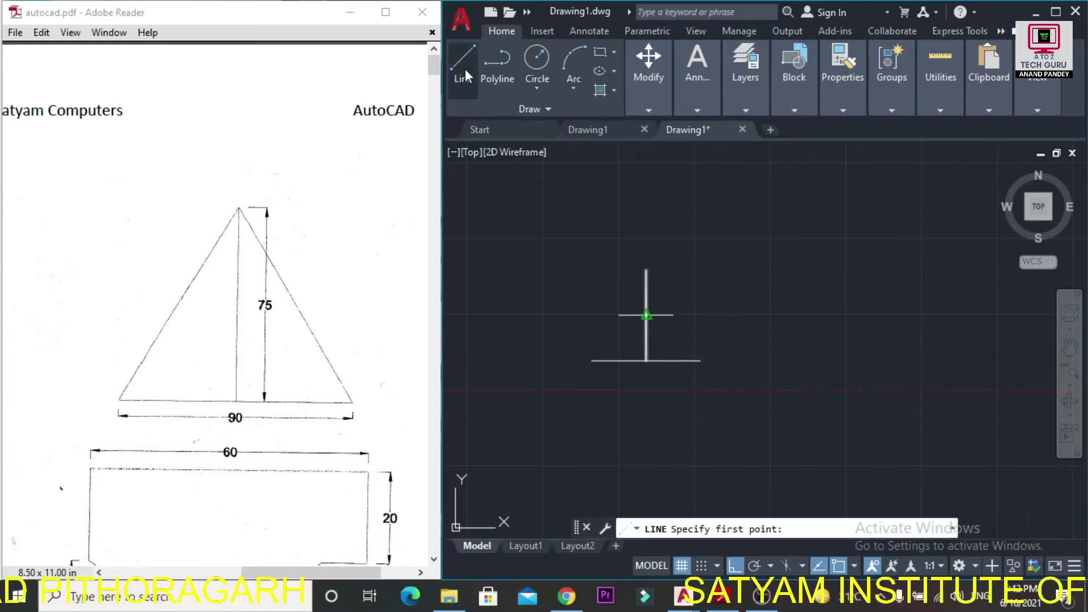
left_click(592, 361)
left_click(647, 270)
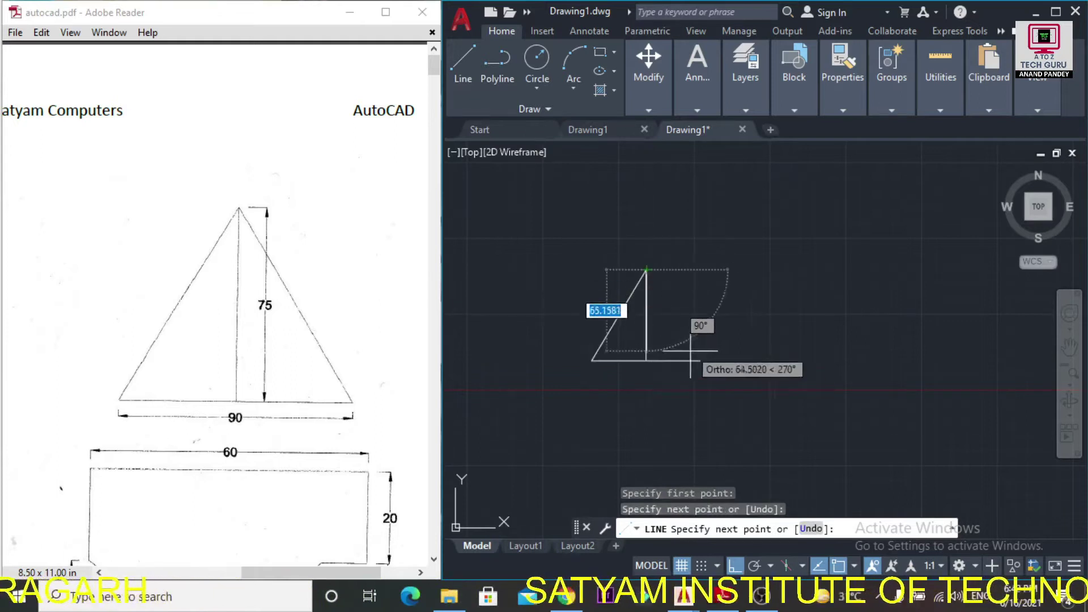
left_click(700, 360)
key("Escape")
Delete the triangle's vertical height line and redraw it between the base midpoint and the apex
left_click(647, 315)
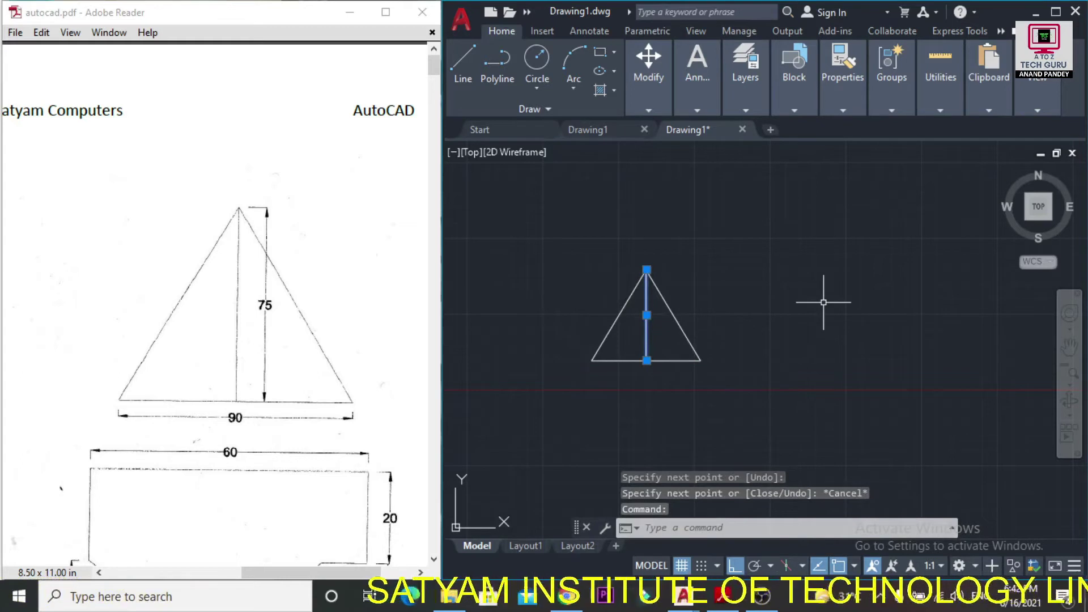
key("Delete")
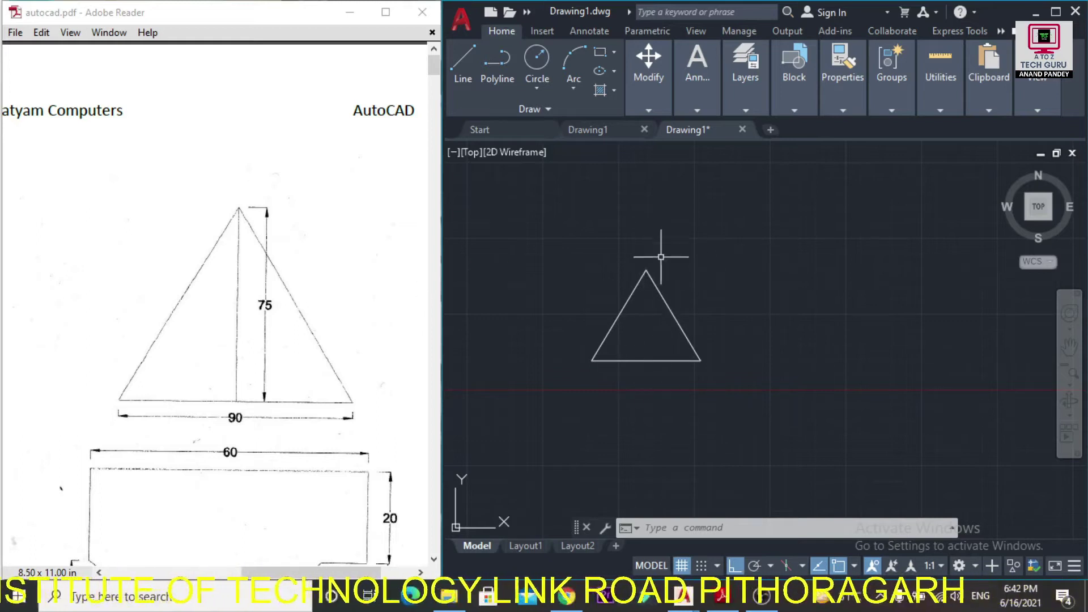
left_click(464, 61)
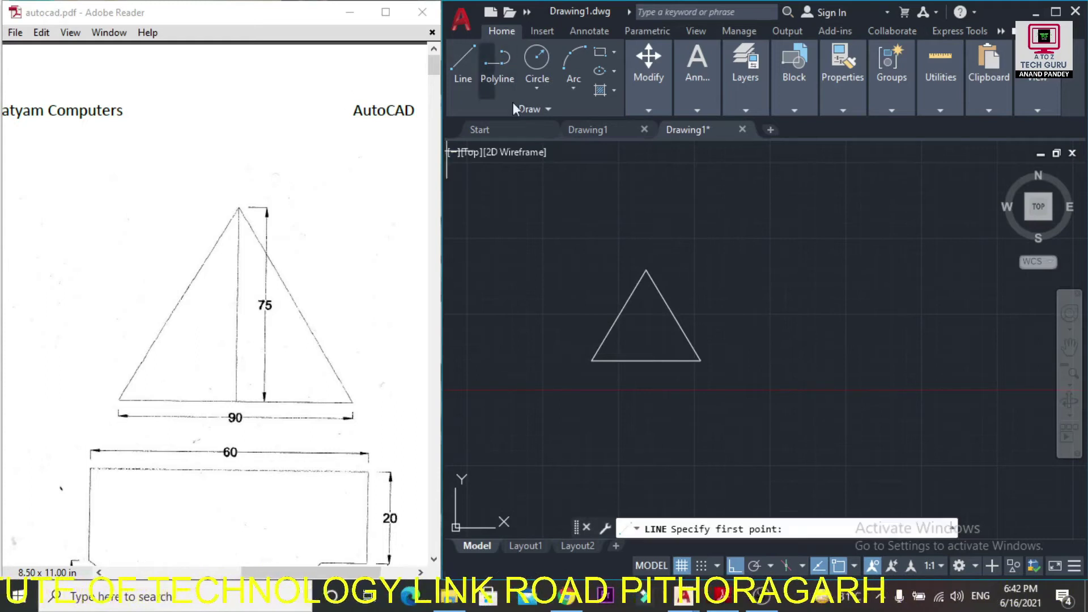
left_click(647, 361)
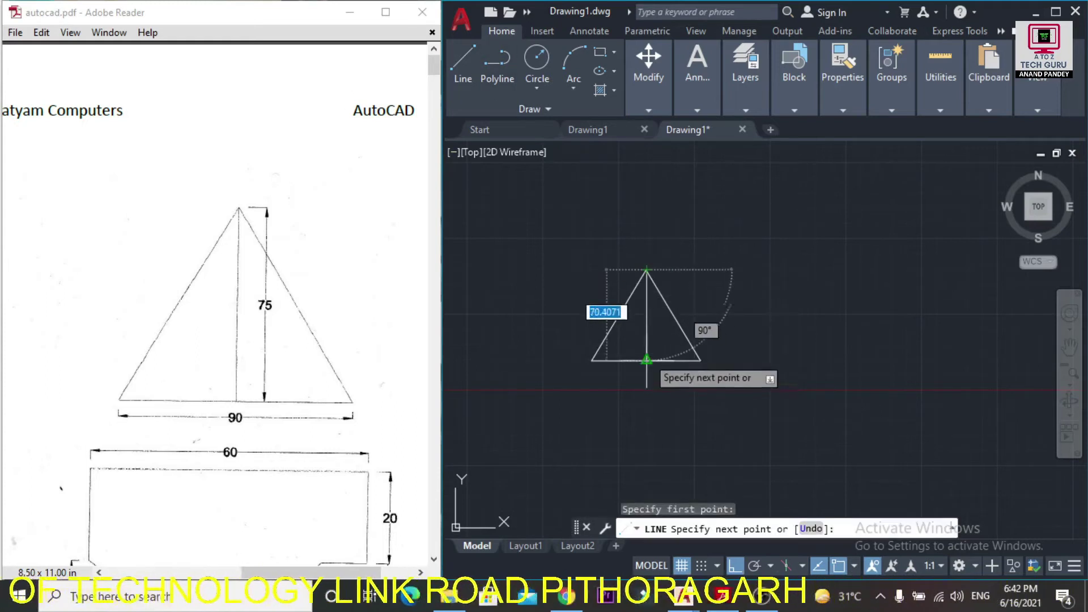
left_click(647, 270)
key("Escape")
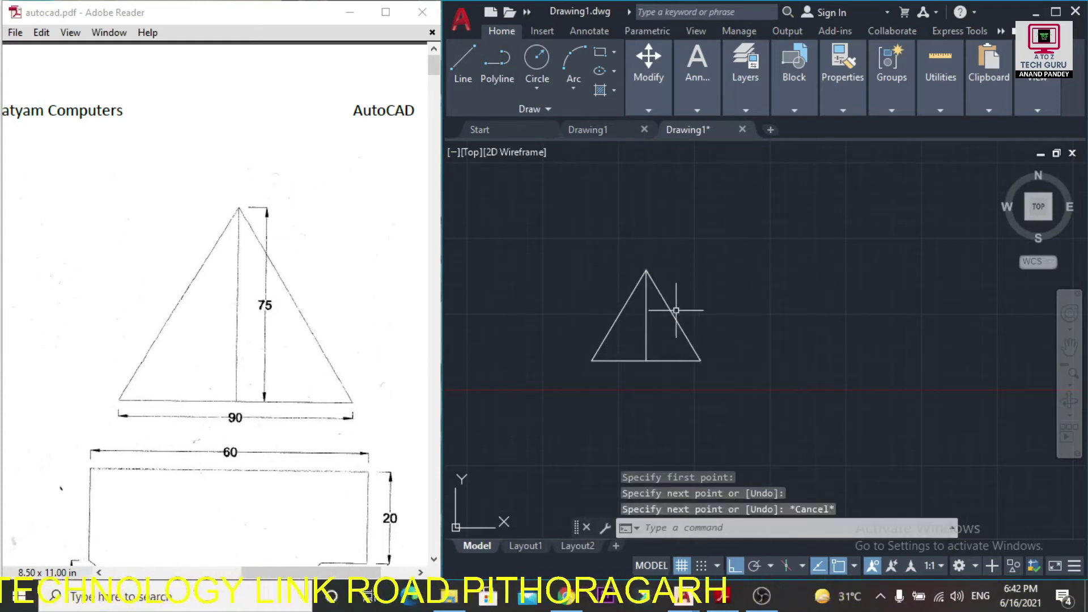
Add a linear dimension for the triangle's height from apex to base midpoint, placed just right of the height line
left_click(553, 35)
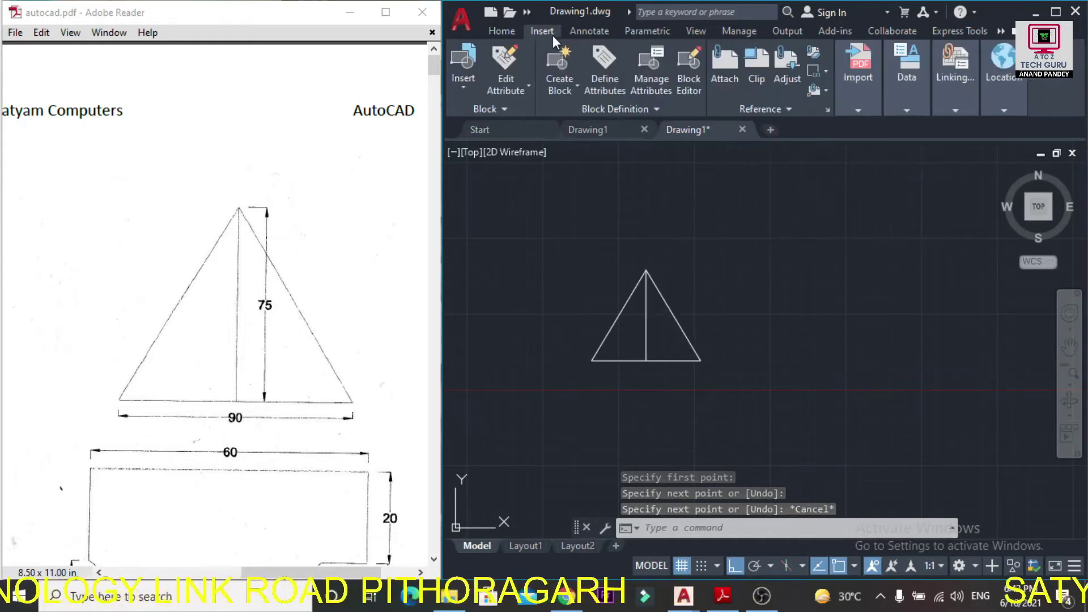
left_click(586, 32)
left_click(716, 99)
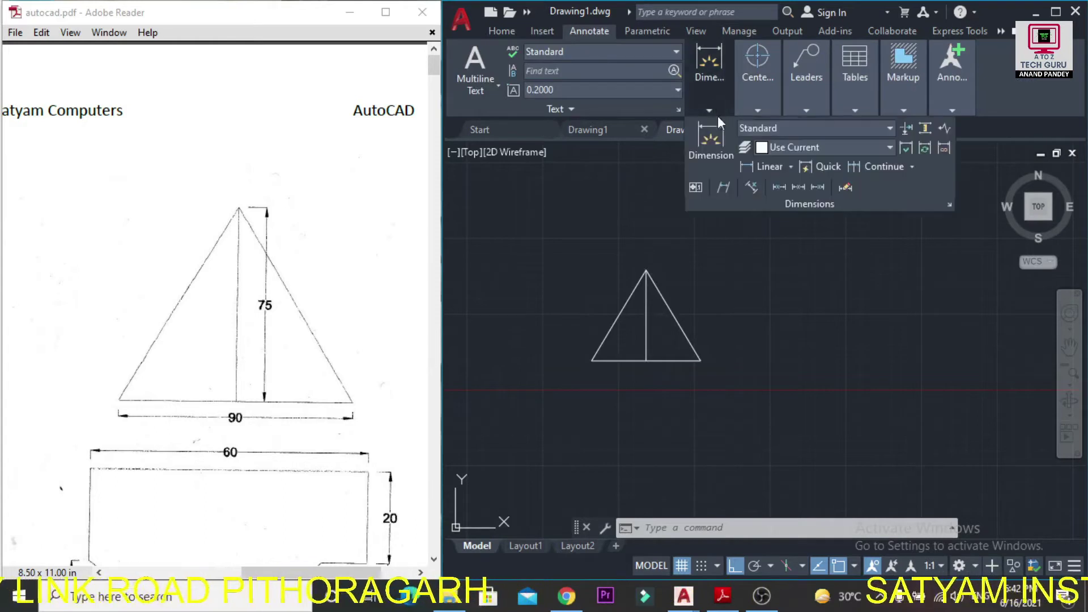
left_click(751, 168)
left_click(646, 271)
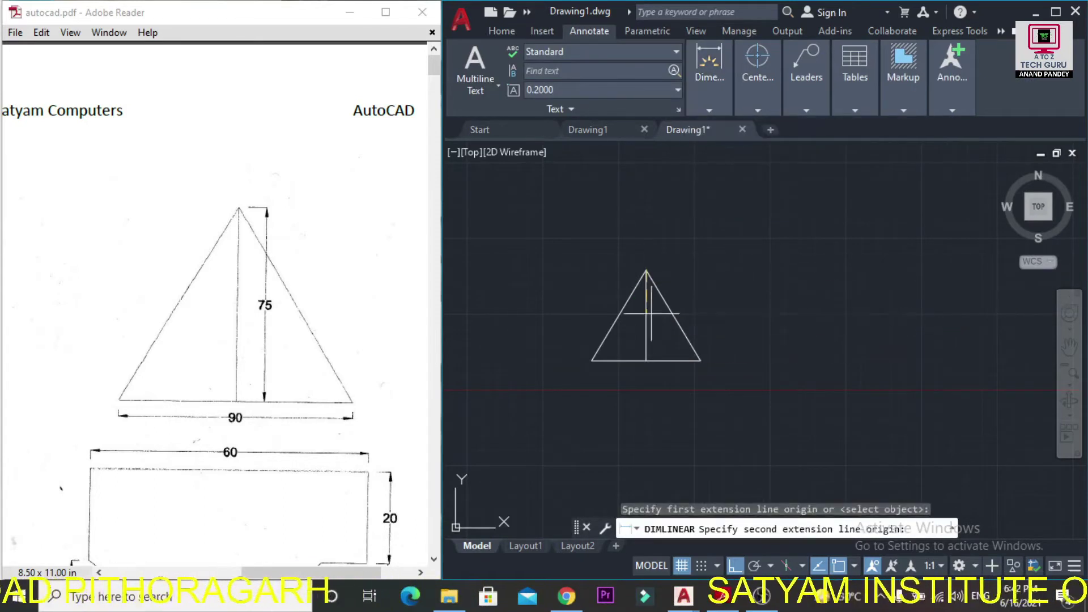
left_click(646, 361)
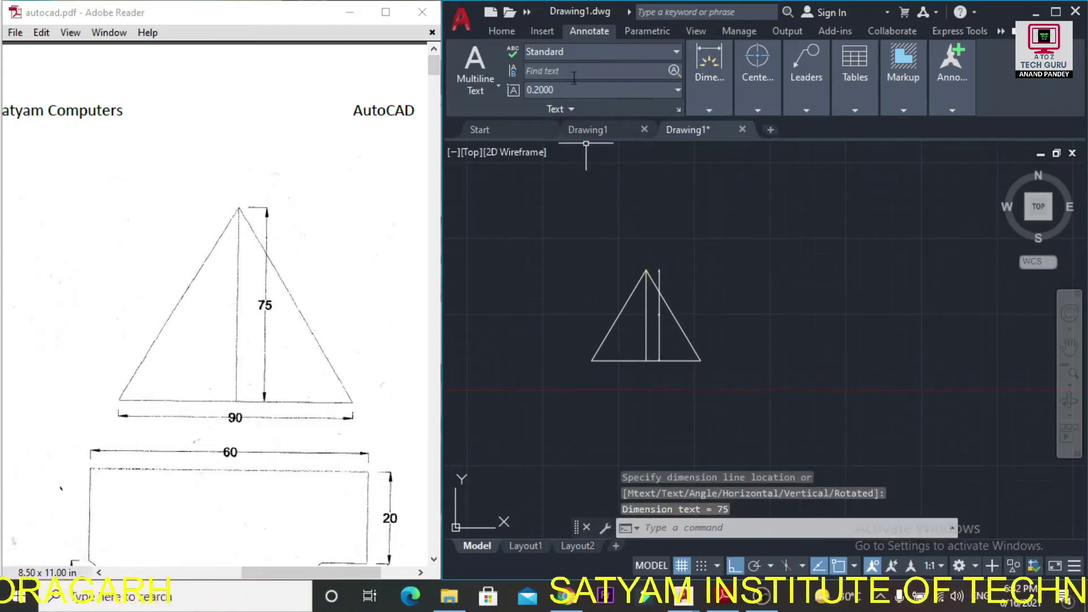
left_click(654, 53)
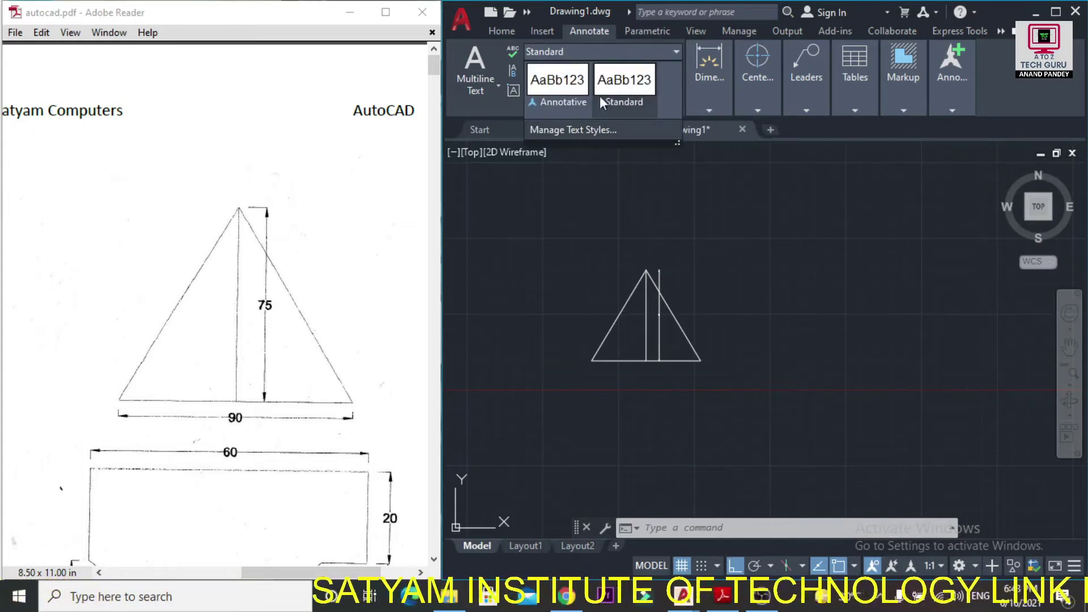
left_click(641, 93)
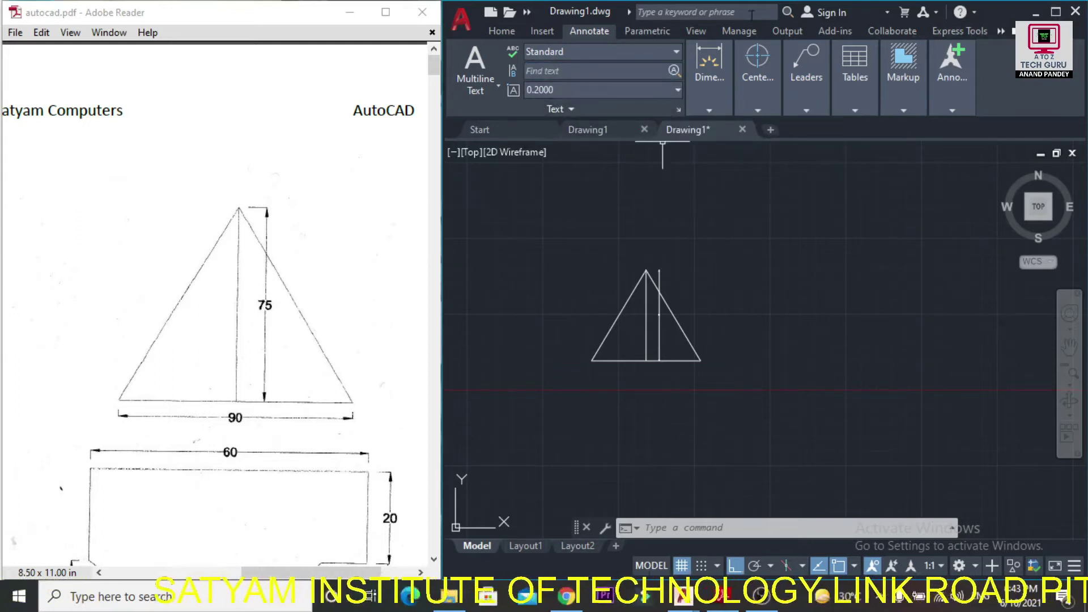
Maximize the drawing window and examine the height dimension's text and arrowheads up close
left_click(1056, 13)
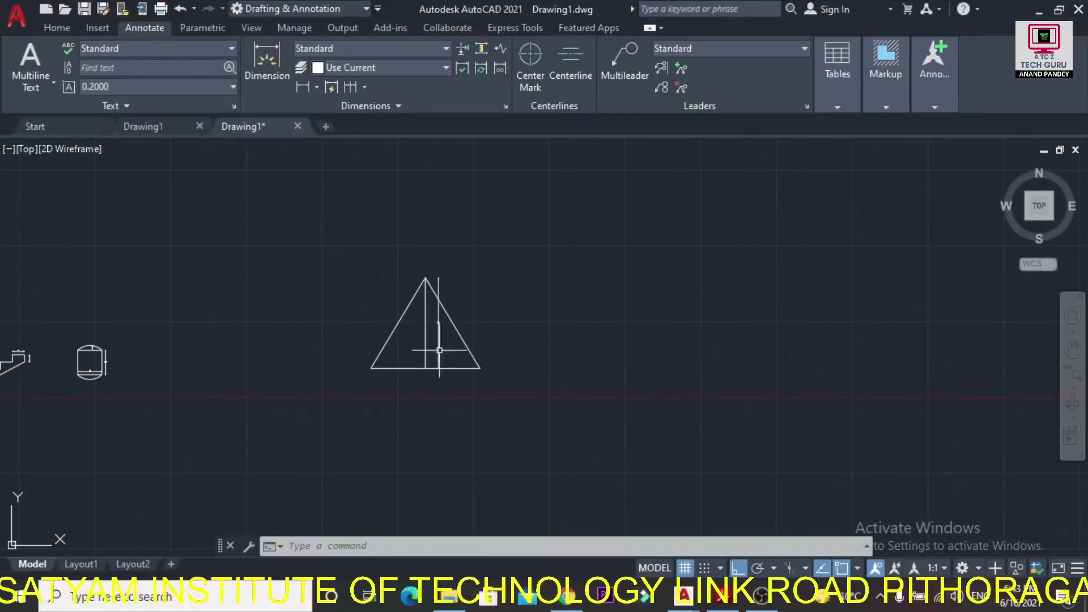
scroll(454, 347, "up", 4)
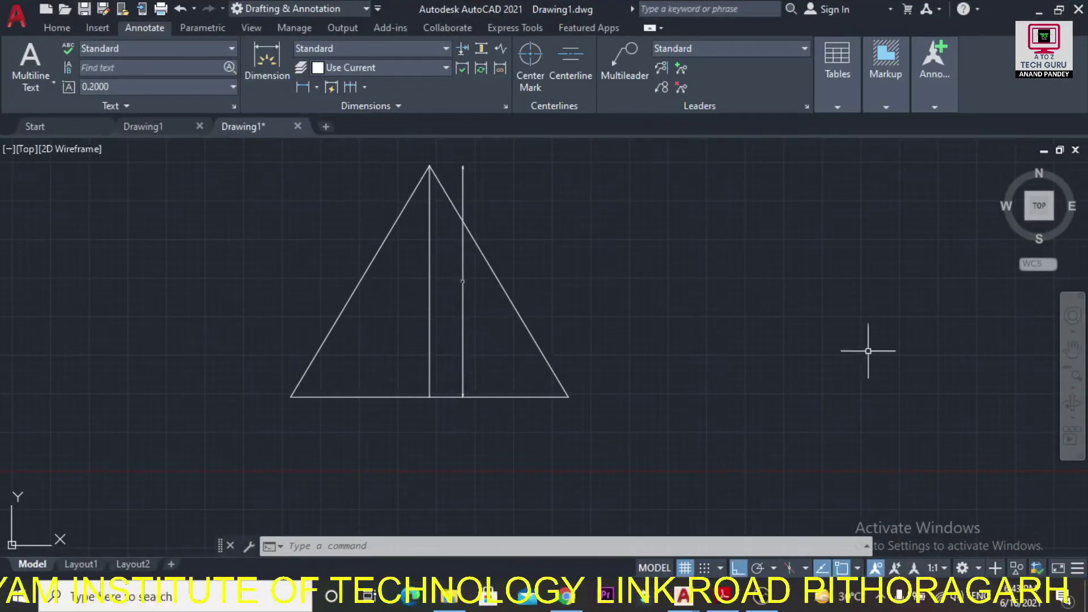
left_click(1073, 348)
left_click_drag(600, 293, 712, 366)
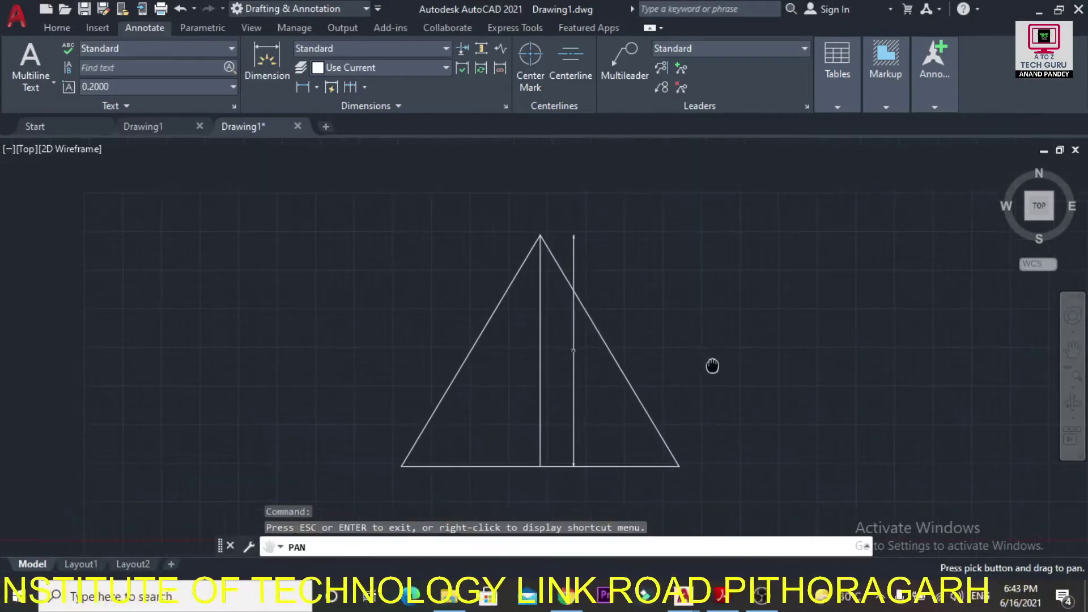
key("Escape")
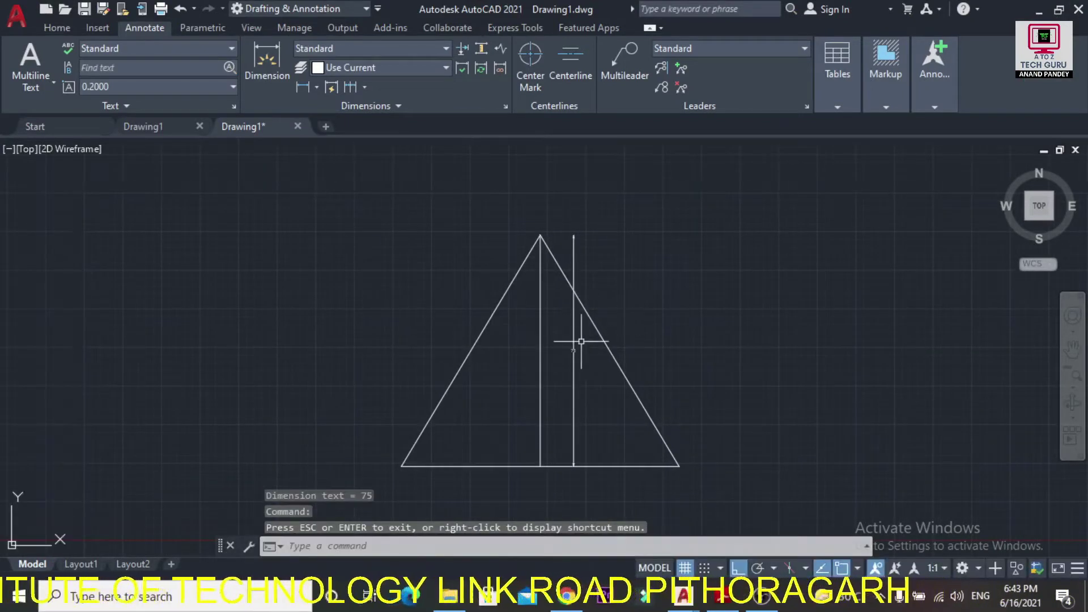
scroll(573, 356, "up", 2)
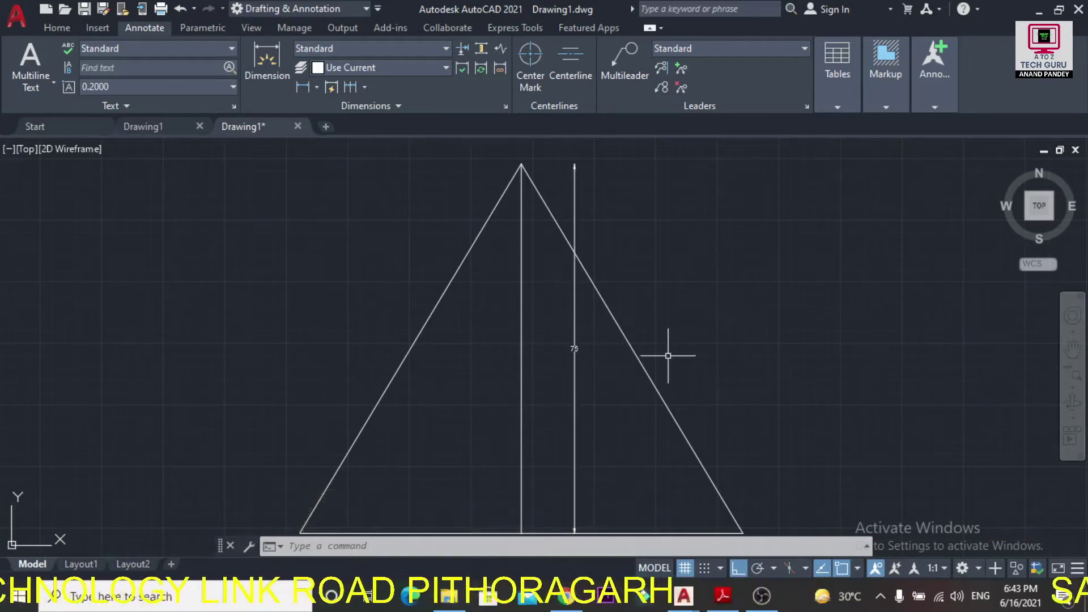
scroll(668, 356, "down", 2)
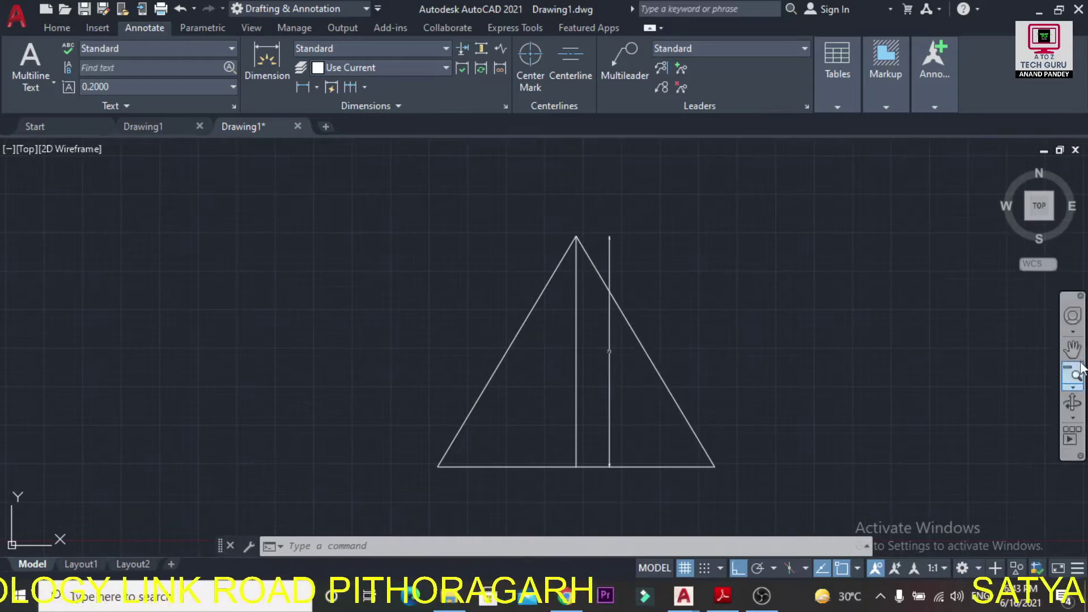
left_click(1072, 350)
left_click_drag(727, 351, 667, 323)
key("Escape")
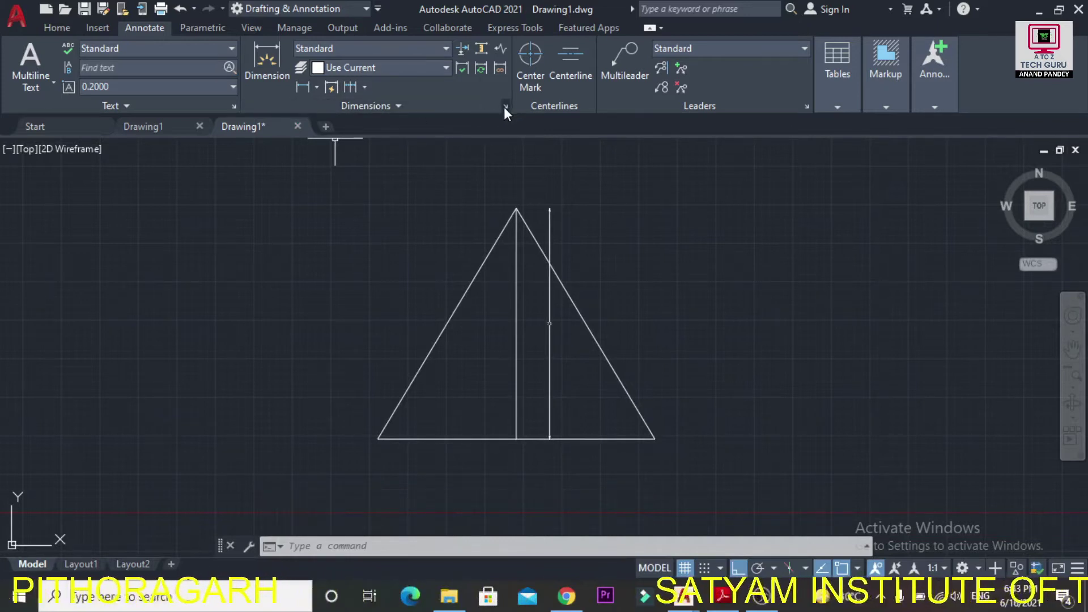
Compare the previews of the Standard and Style1 dimension styles in the Dimension Style Manager
left_click(505, 107)
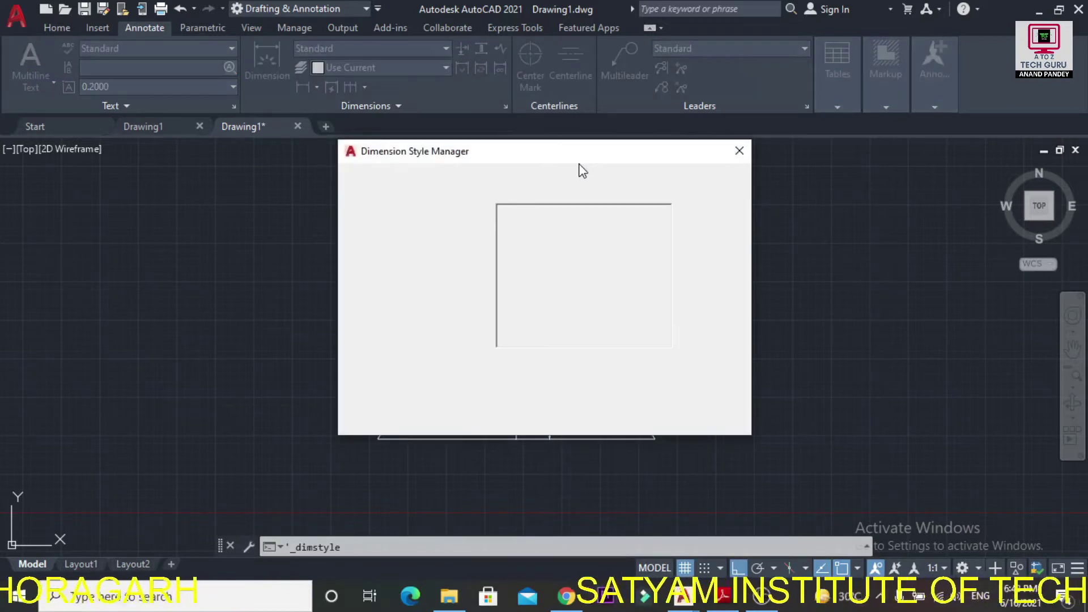
left_click_drag(546, 165, 704, 187)
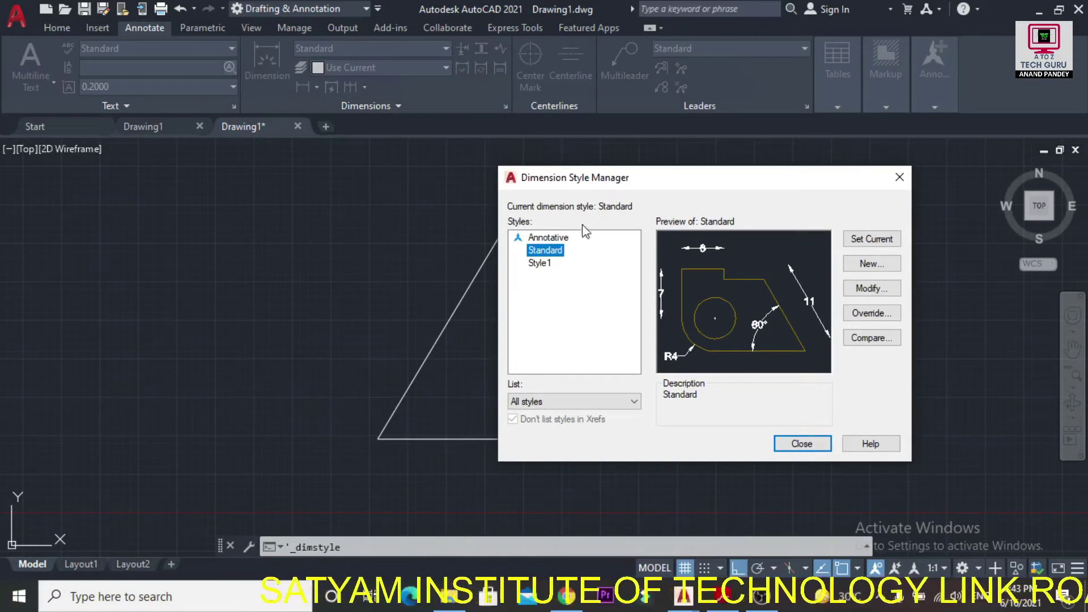
left_click(555, 262)
left_click(550, 251)
left_click(551, 260)
left_click(549, 251)
left_click(550, 262)
left_click(549, 251)
left_click(558, 263)
left_click(558, 251)
left_click(553, 262)
left_click(803, 444)
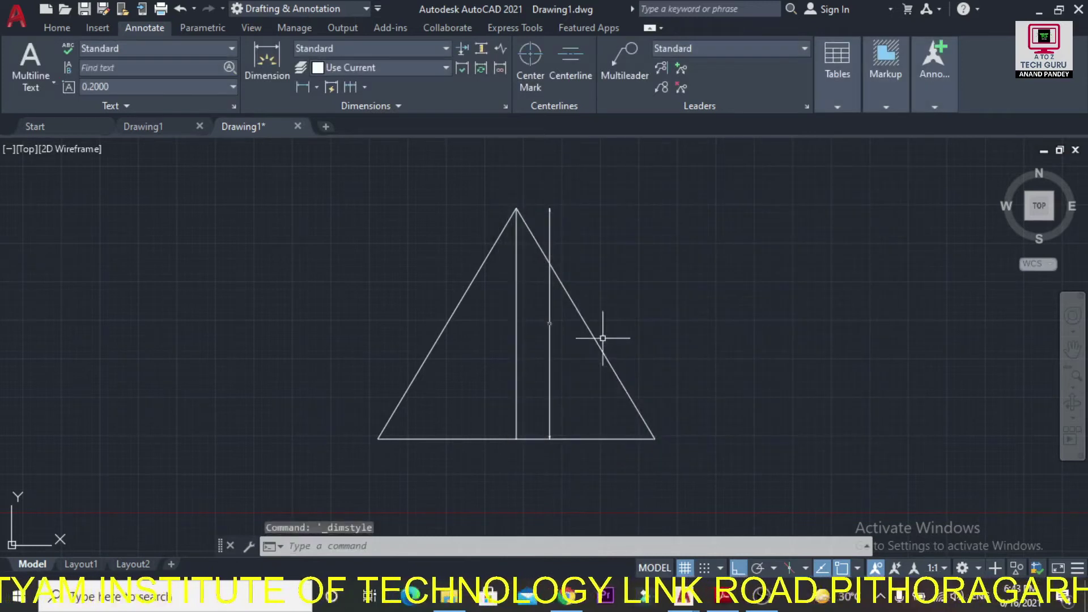
Apply the Style1 dimension style to the triangle's height dimension
left_click(549, 323)
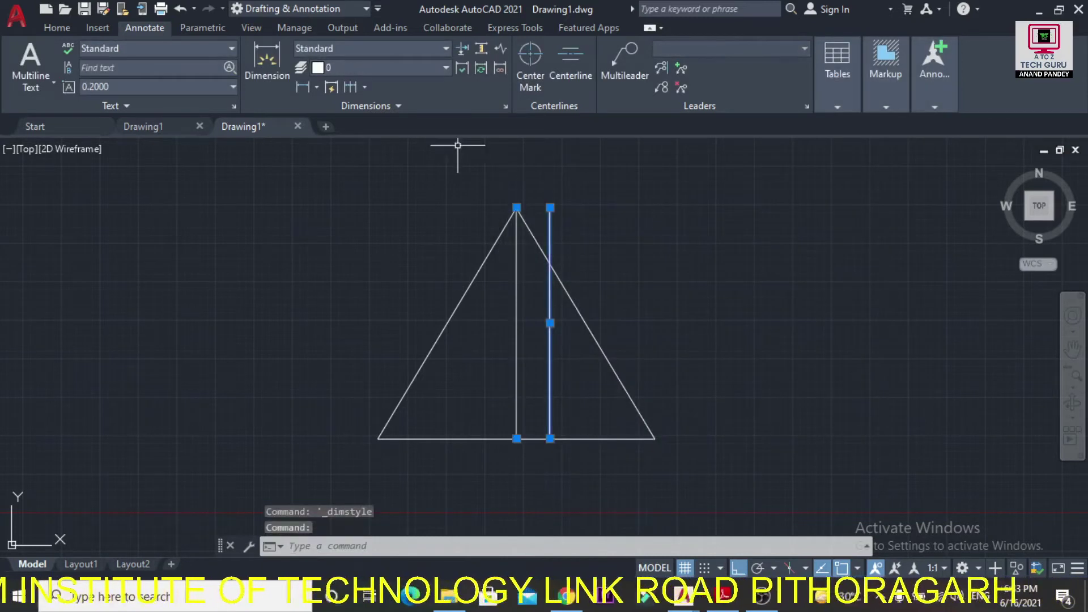
left_click(422, 51)
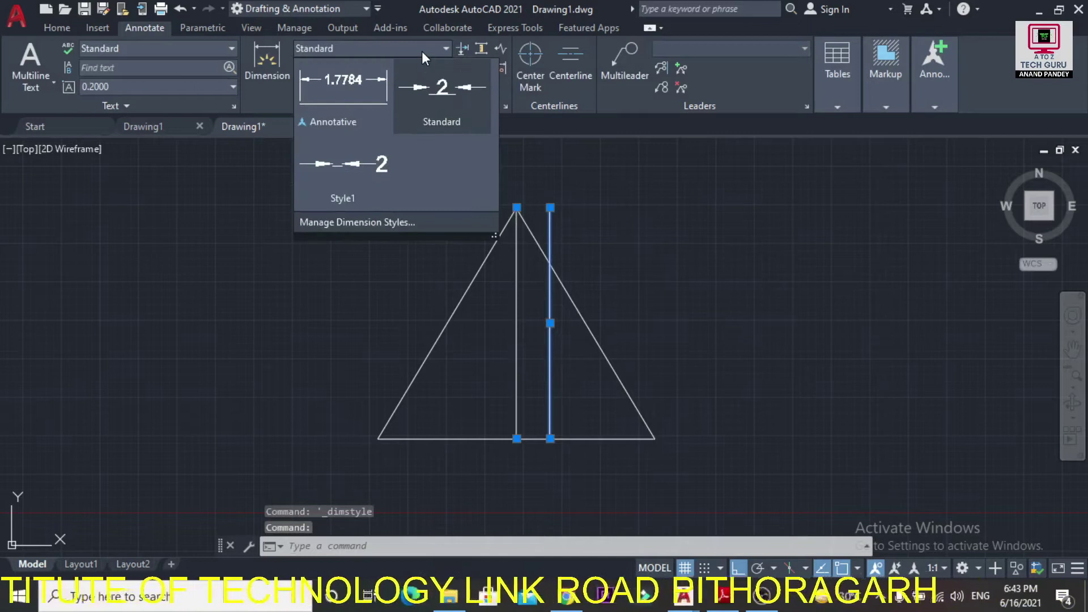
left_click(369, 177)
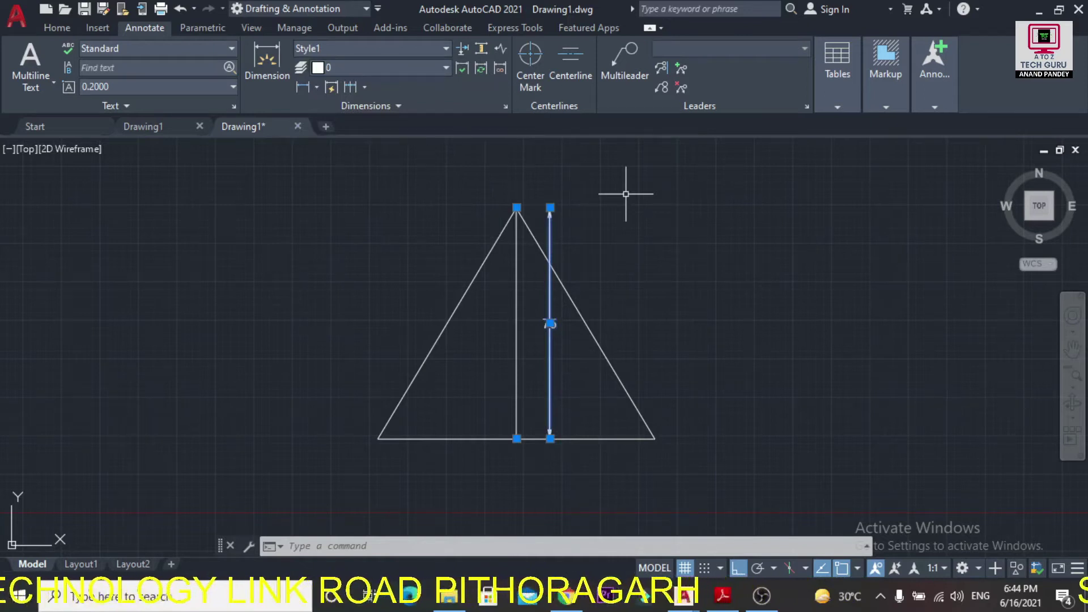
key("Escape")
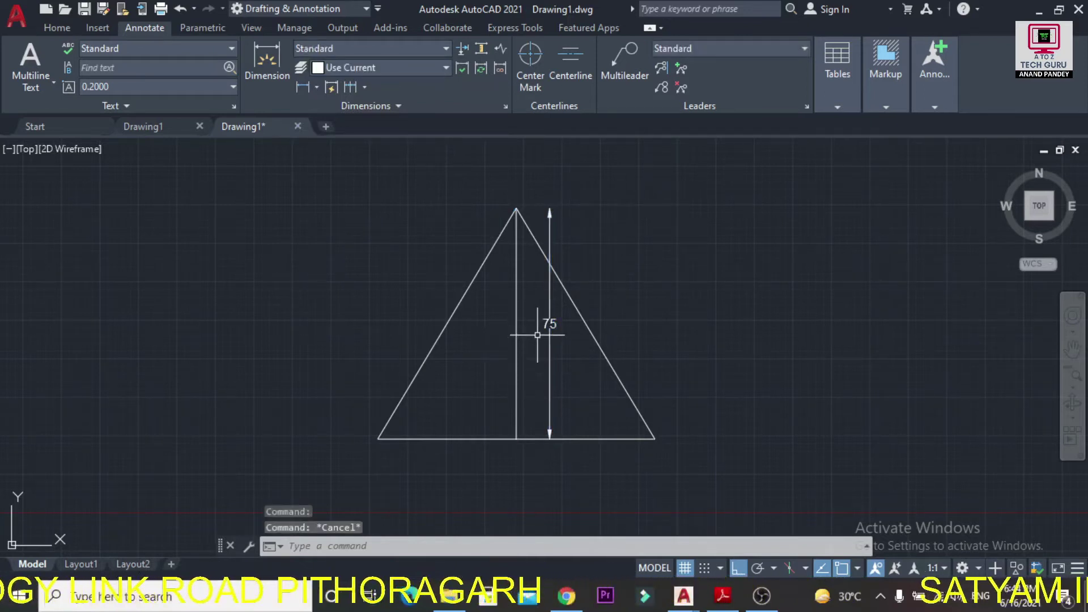
Add a linear dimension across the triangle's base between its two end corners, placed just below the base line
left_click(303, 89)
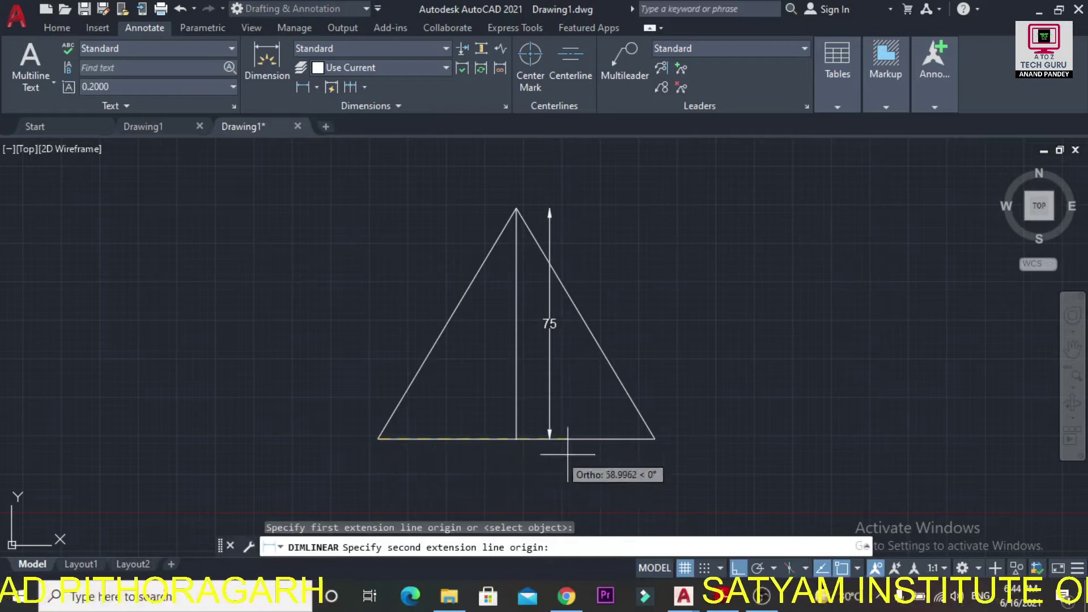
left_click(655, 439)
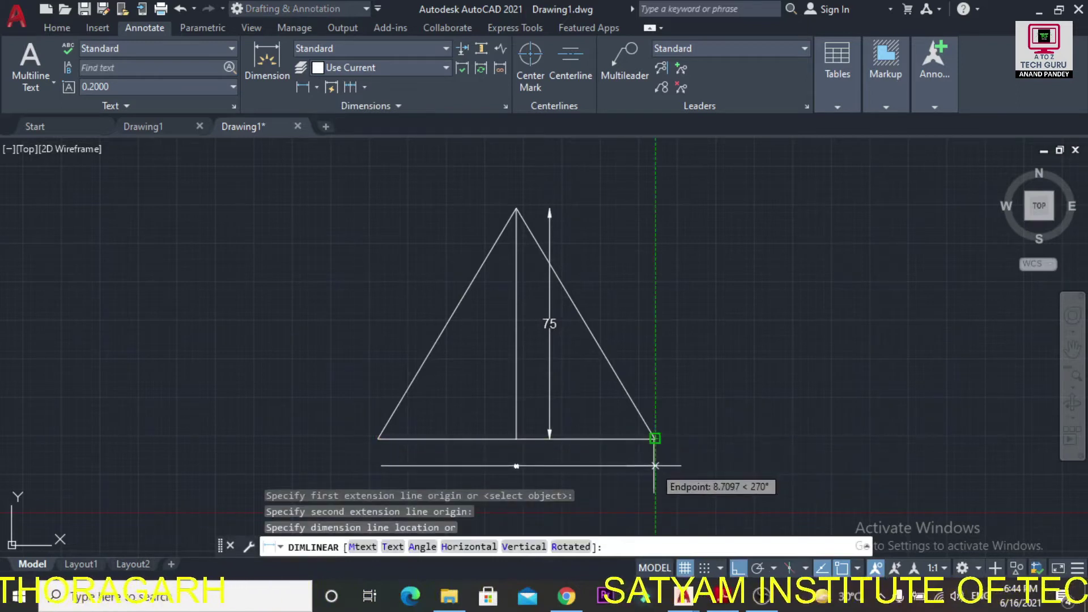
left_click(655, 465)
key("Escape")
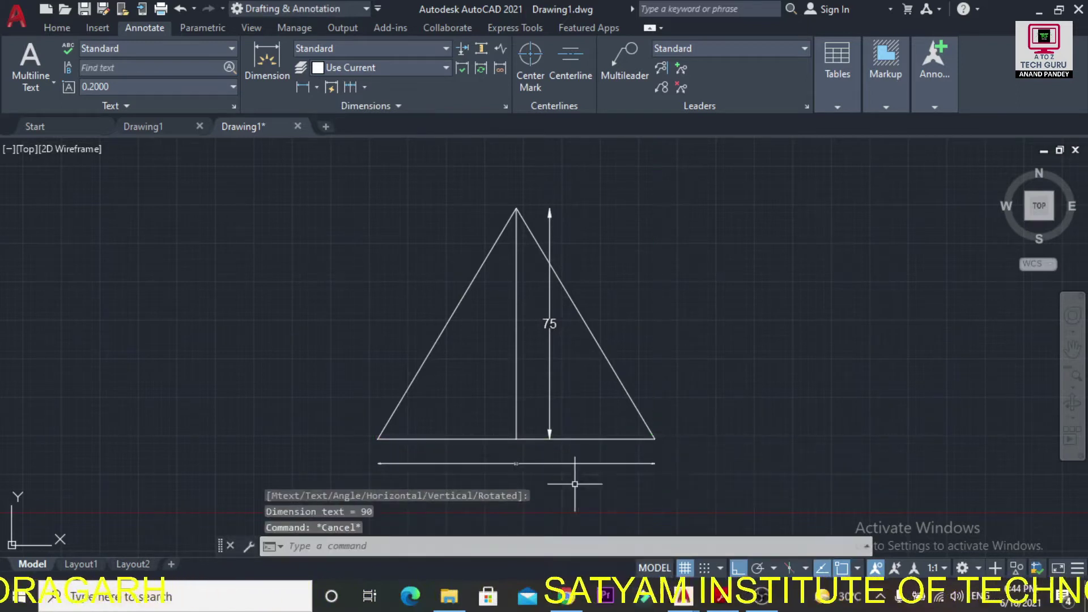
Apply the Style1 dimension style to the triangle's base dimension
left_click(539, 463)
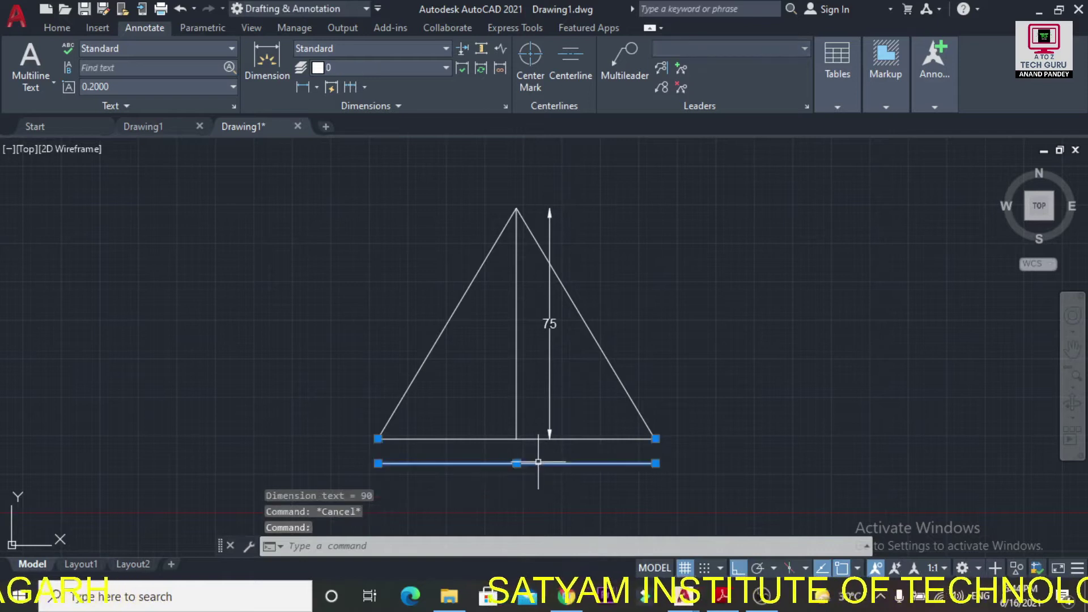
left_click(395, 47)
left_click(353, 178)
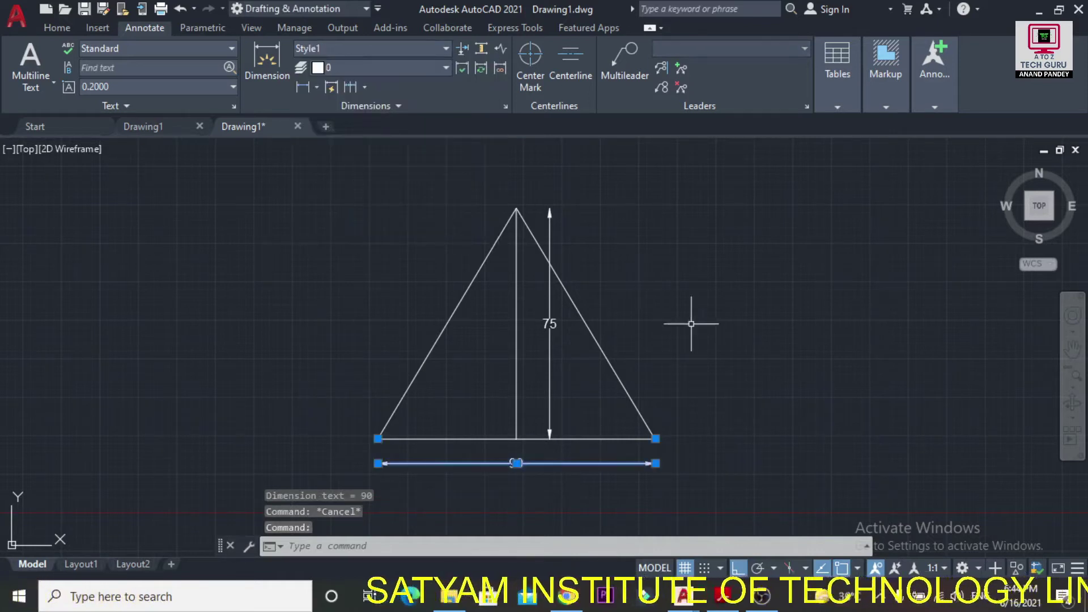
key("Escape")
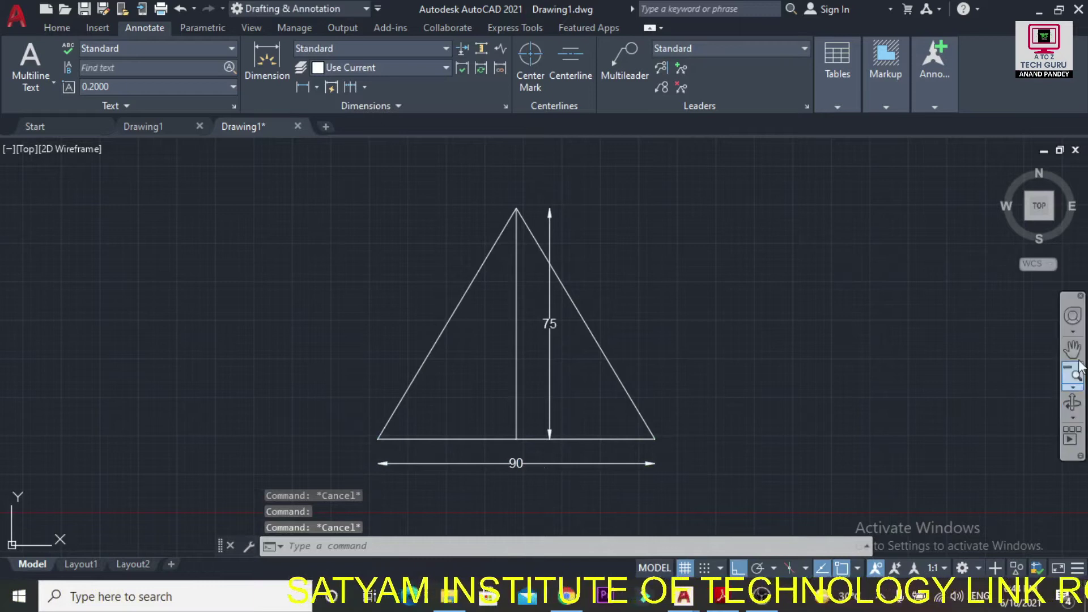
Restore the drawing window beside the reference PDF and bring the complete 60-wide exercise shape into view in the PDF
left_click(1073, 349)
left_click_drag(807, 389, 574, 380)
key("Escape")
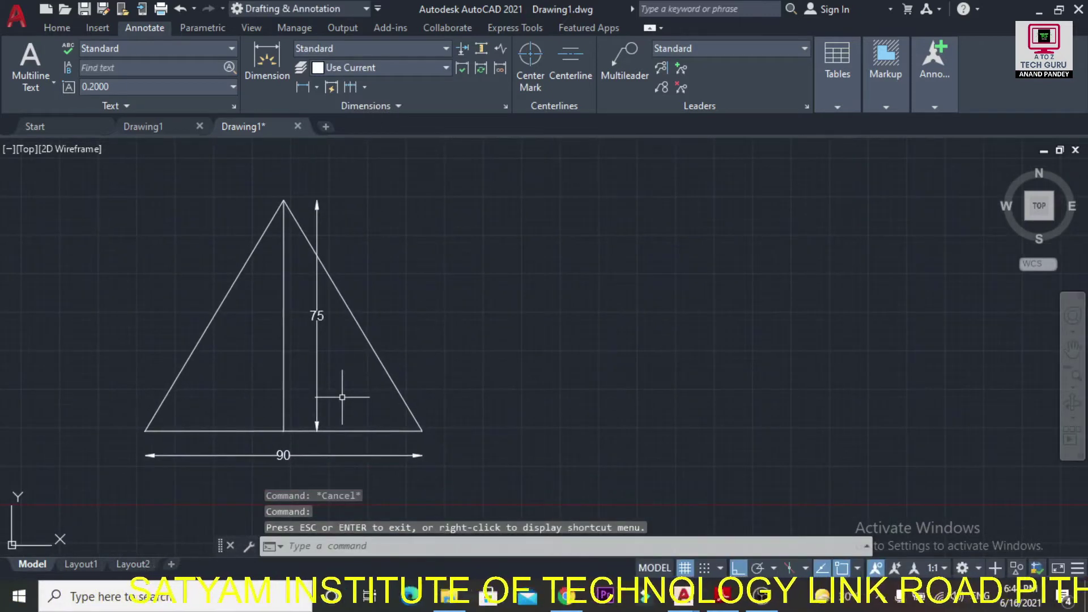
left_click(1052, 12)
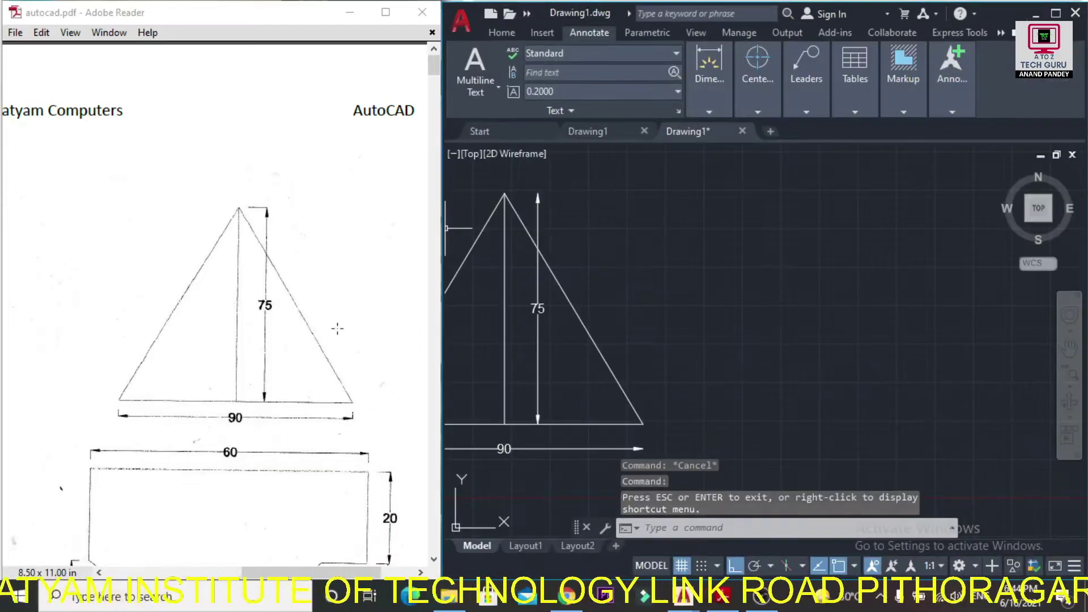
left_click_drag(434, 65, 435, 85)
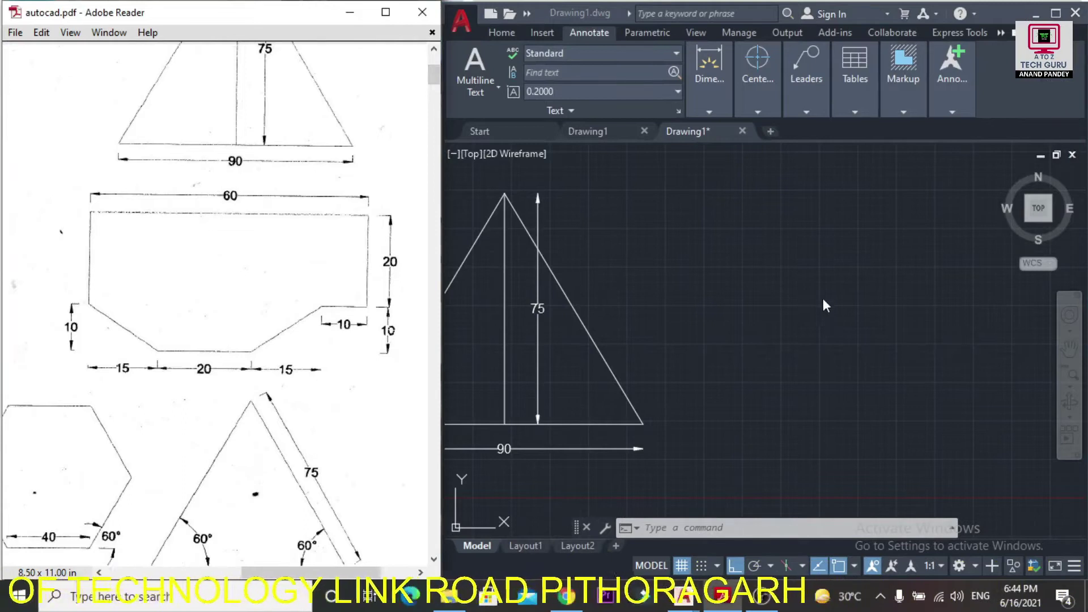
Start the 60-wide shape with a vertical line 10 units downward in the empty space right of the triangle
left_click(818, 263)
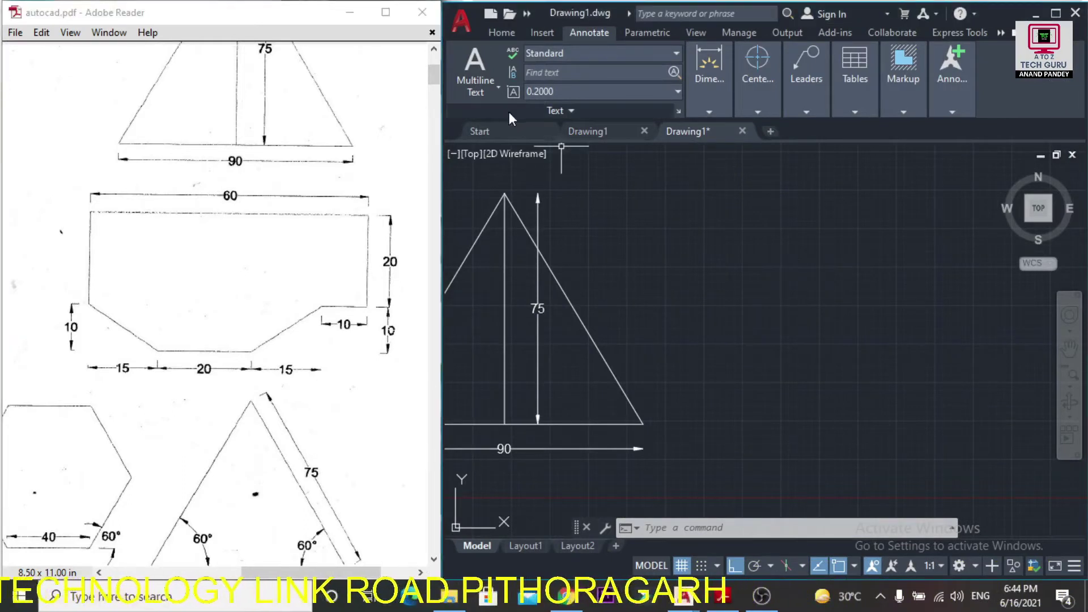
left_click(491, 35)
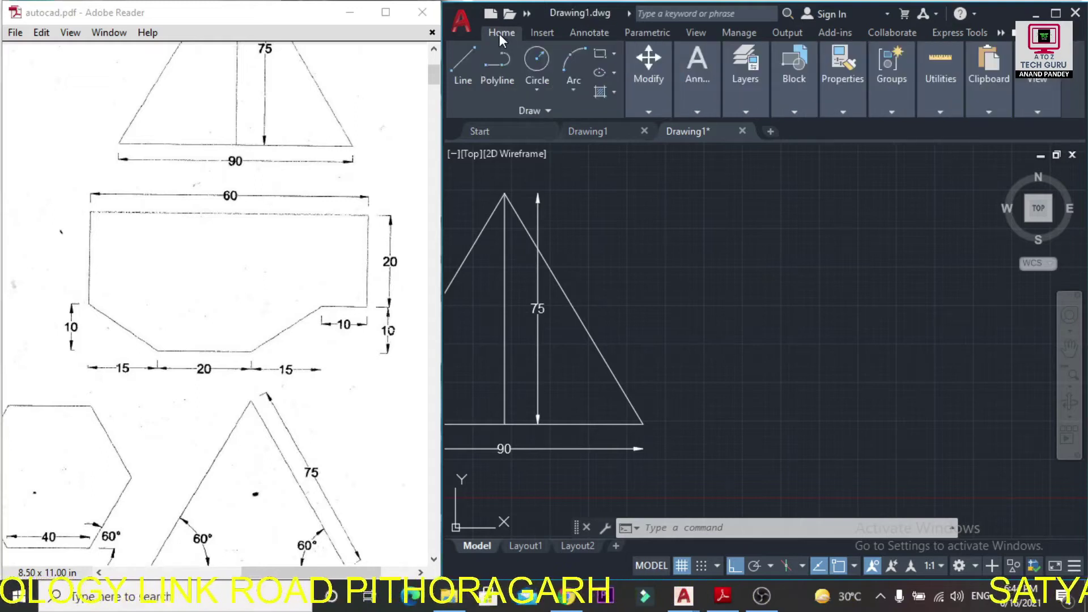
left_click(463, 77)
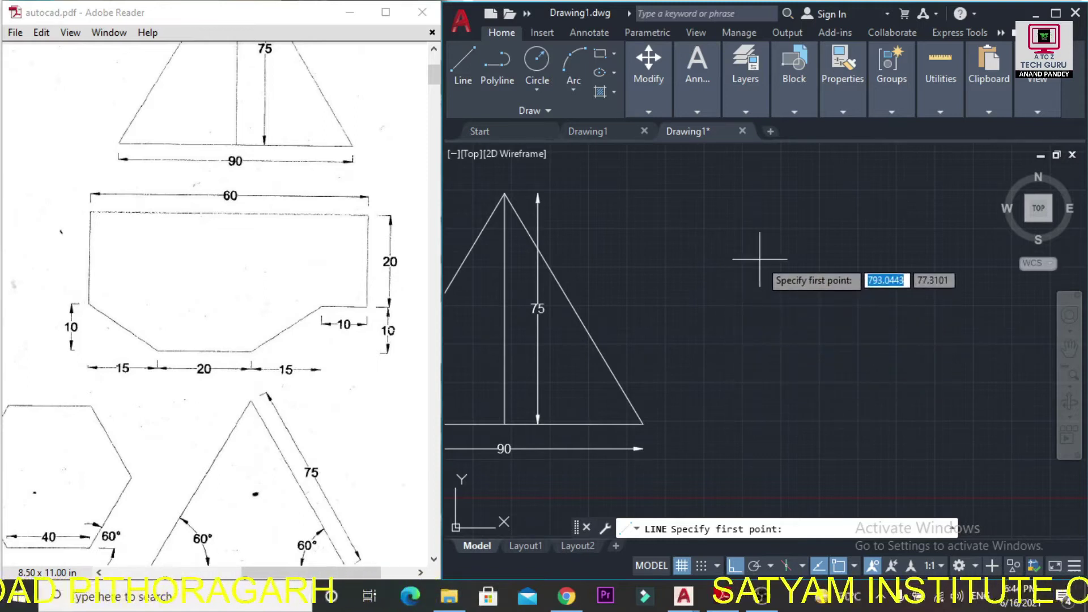
left_click(763, 329)
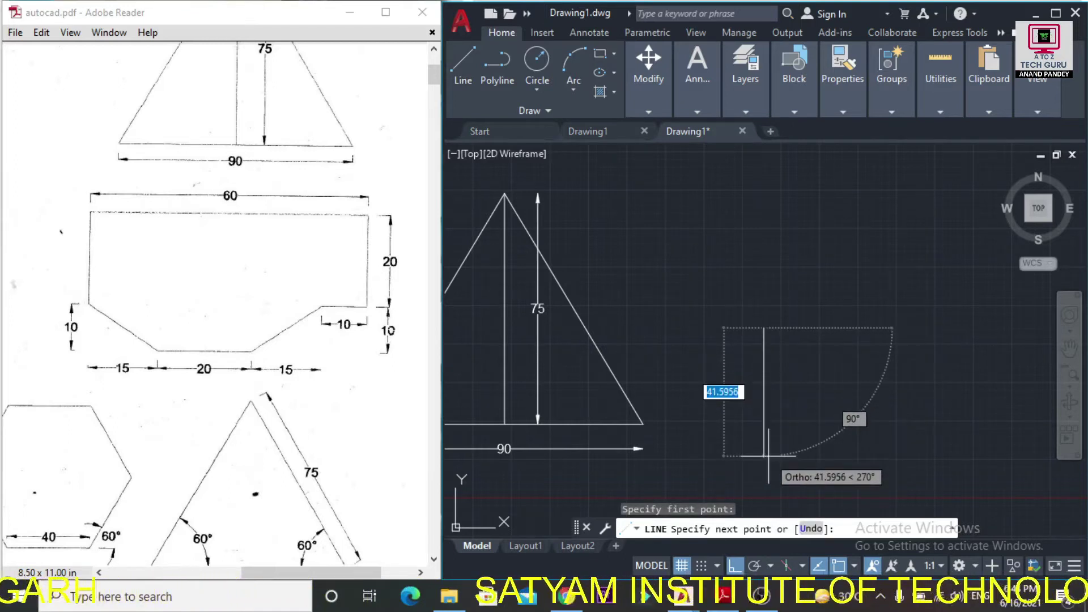
type("10")
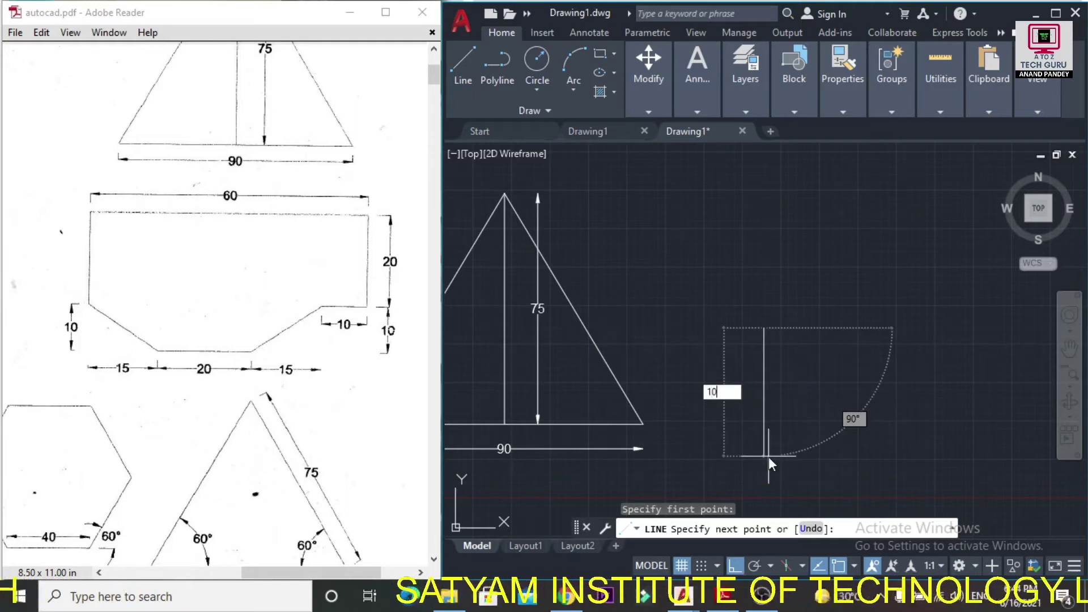
key("Return")
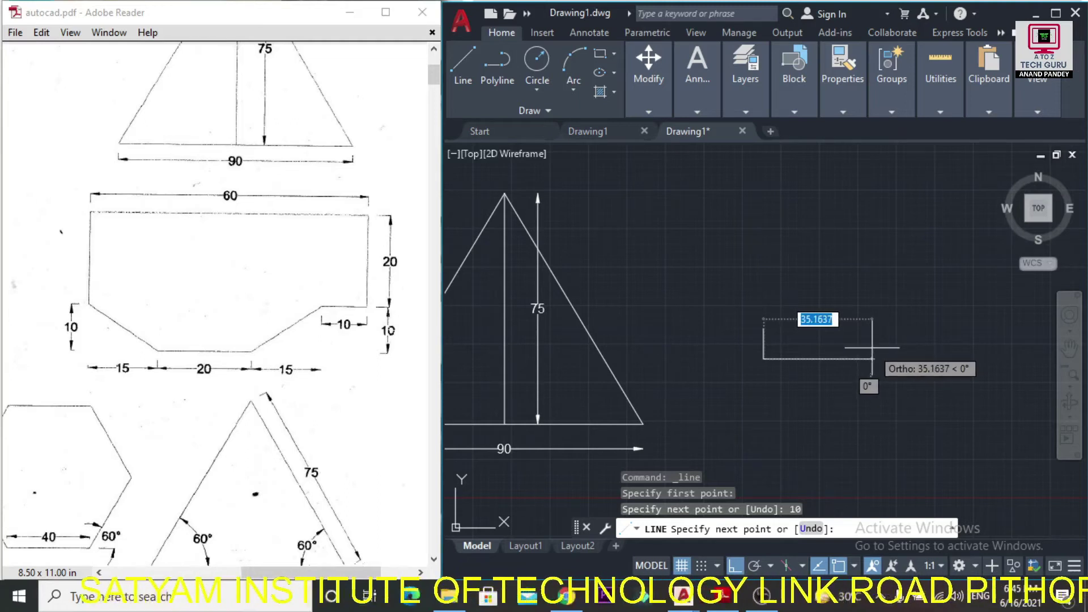
Continue the line from the vertical segment's lower end with horizontal segments of 15, 20 and 15 units to the right
type("15")
key("Return")
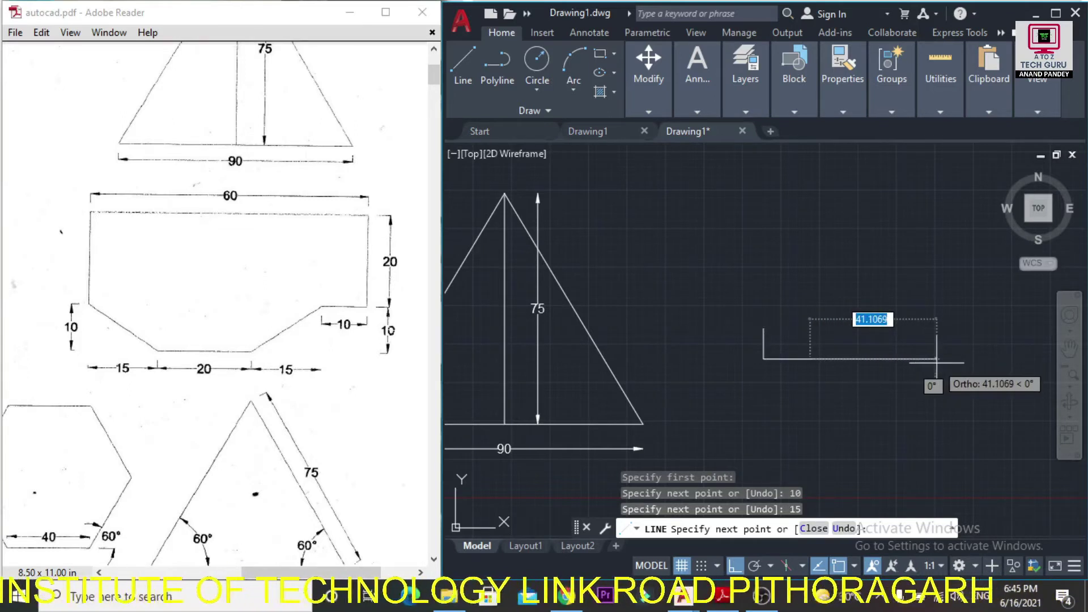
type("20")
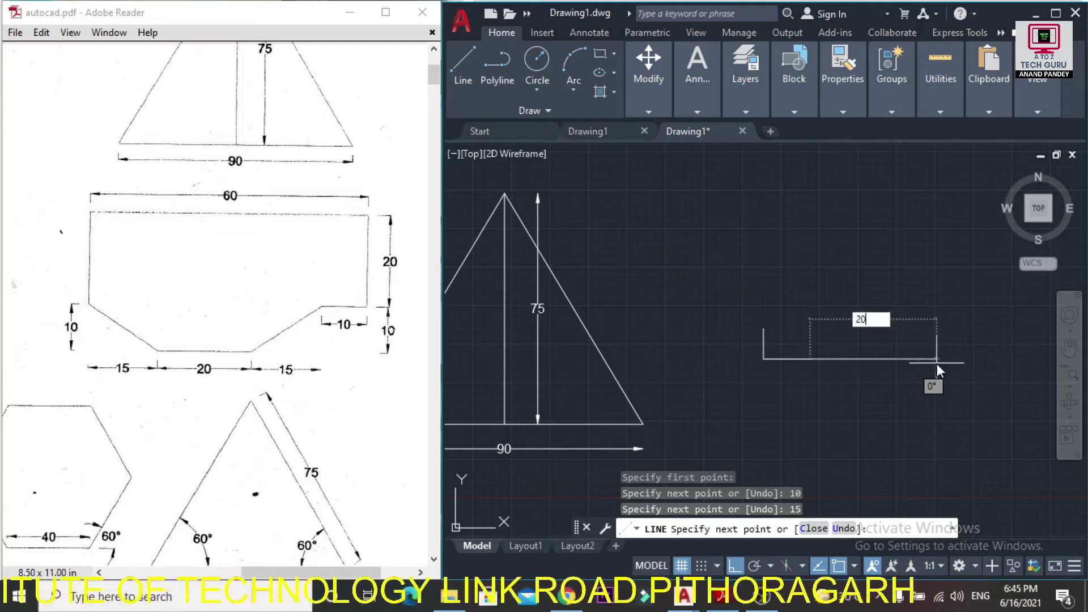
key("Return")
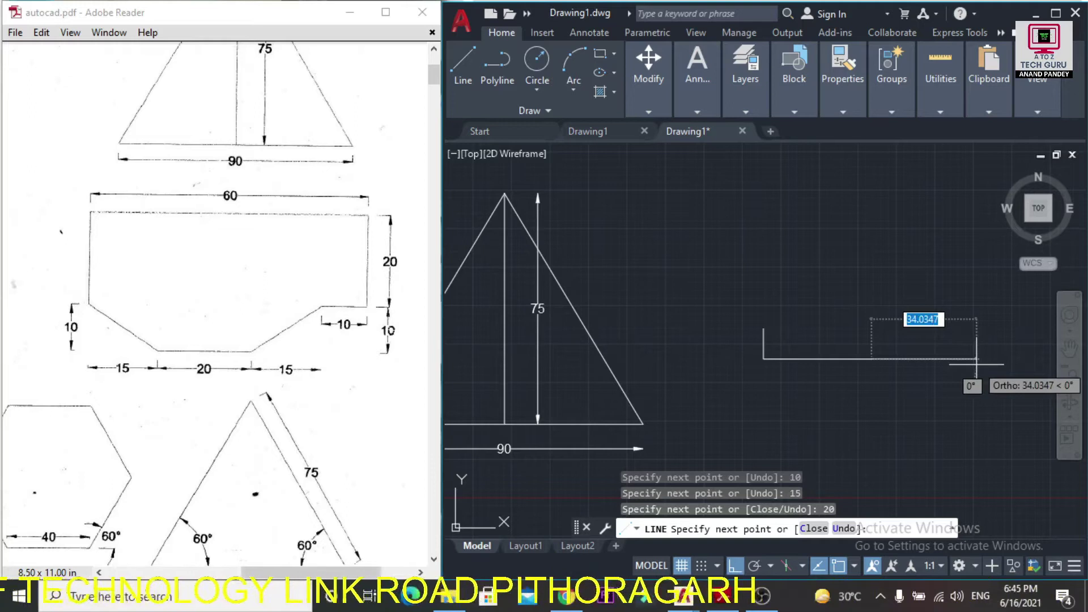
type("15")
key("Return")
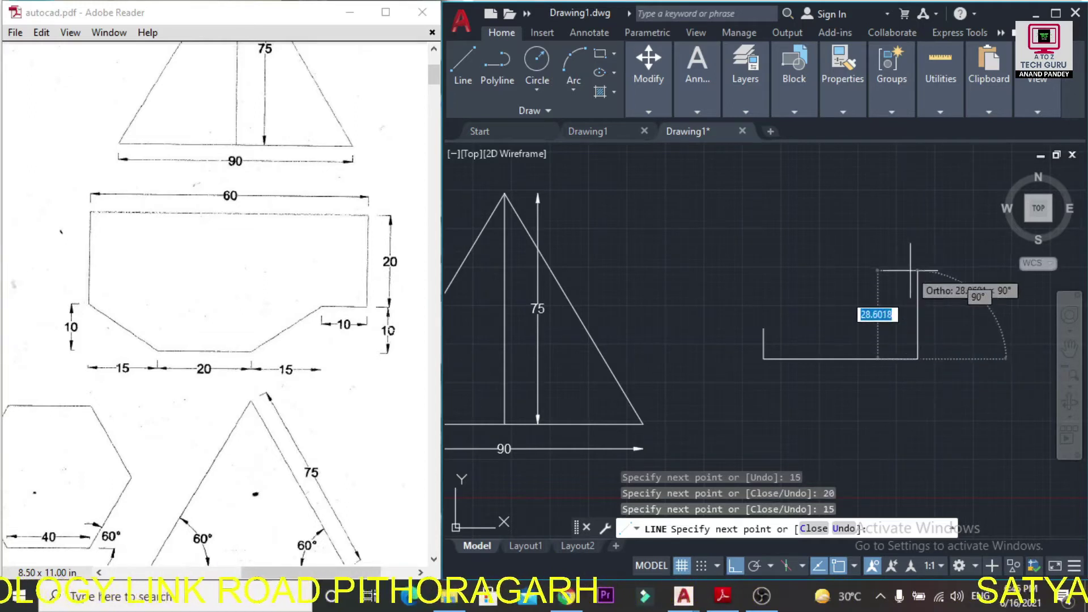
Continue the outline 10 units upward and 10 units to the right, and end the line there
type("10")
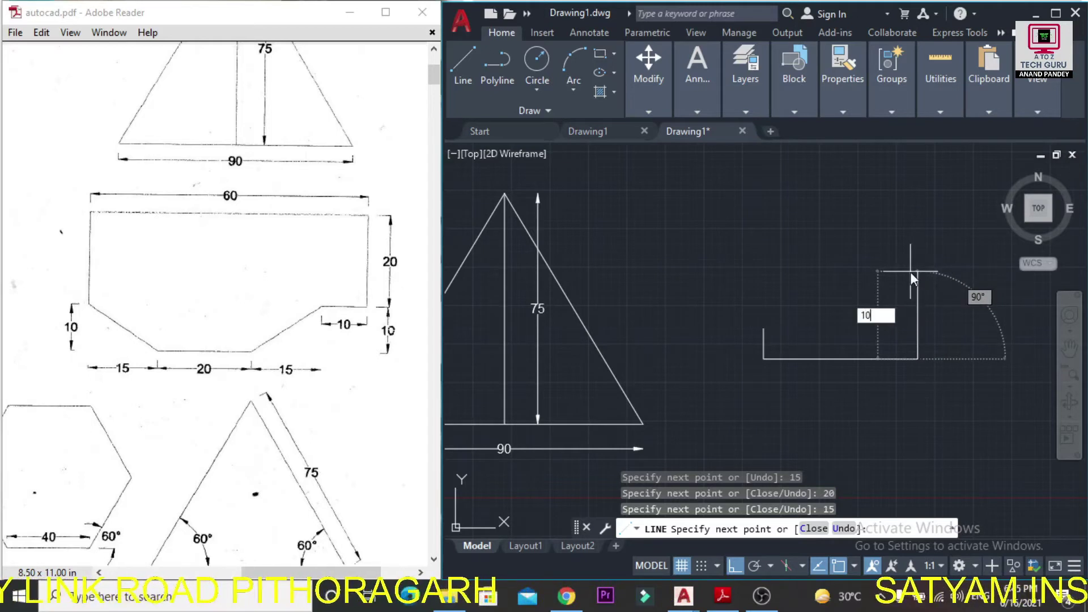
key("Return")
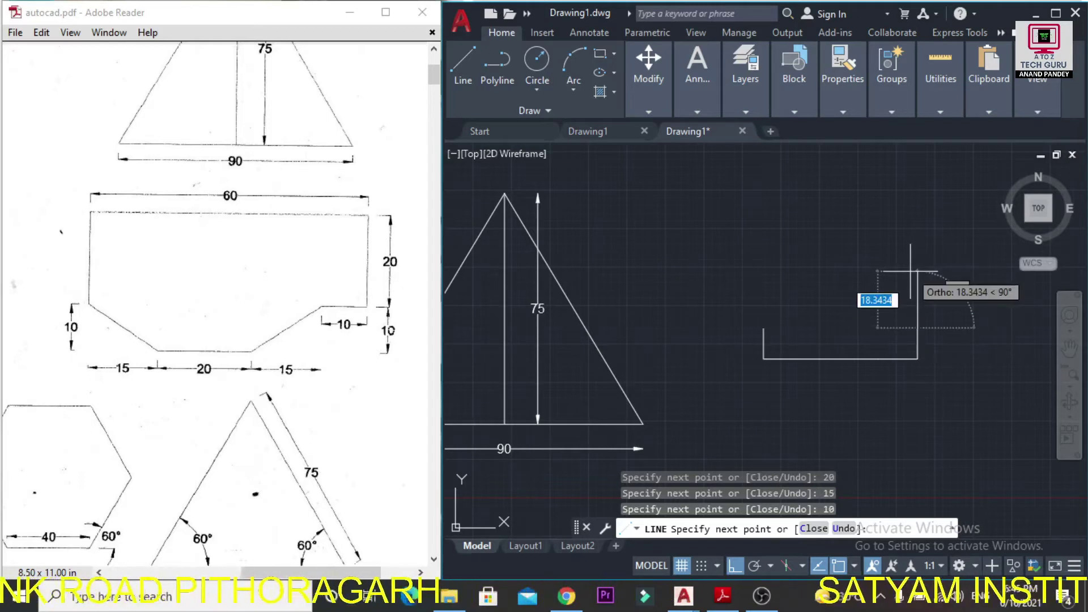
type("1")
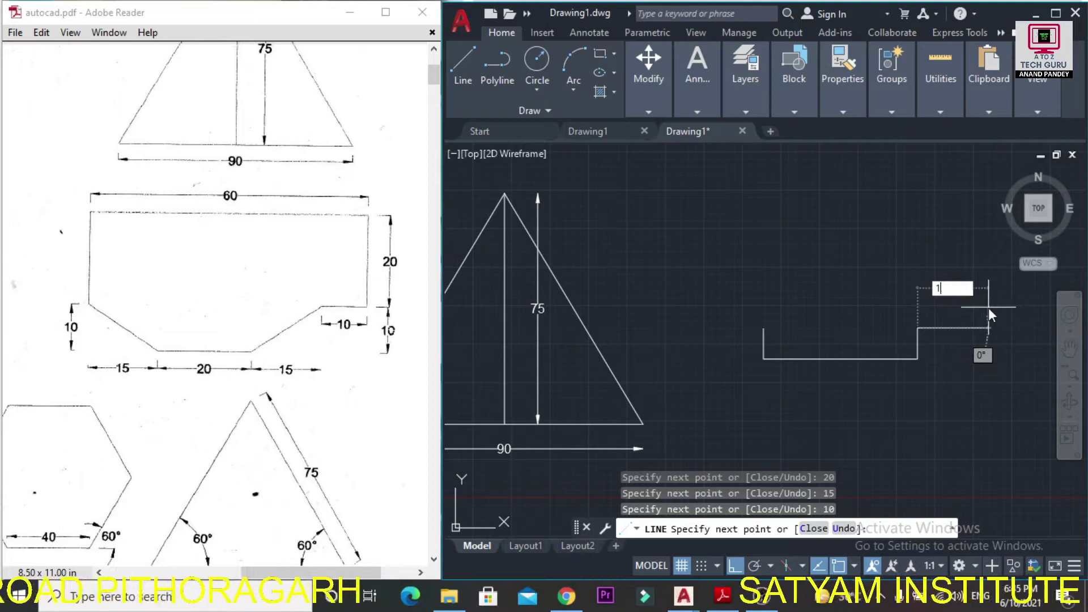
type("0")
key("Return")
key("Return")
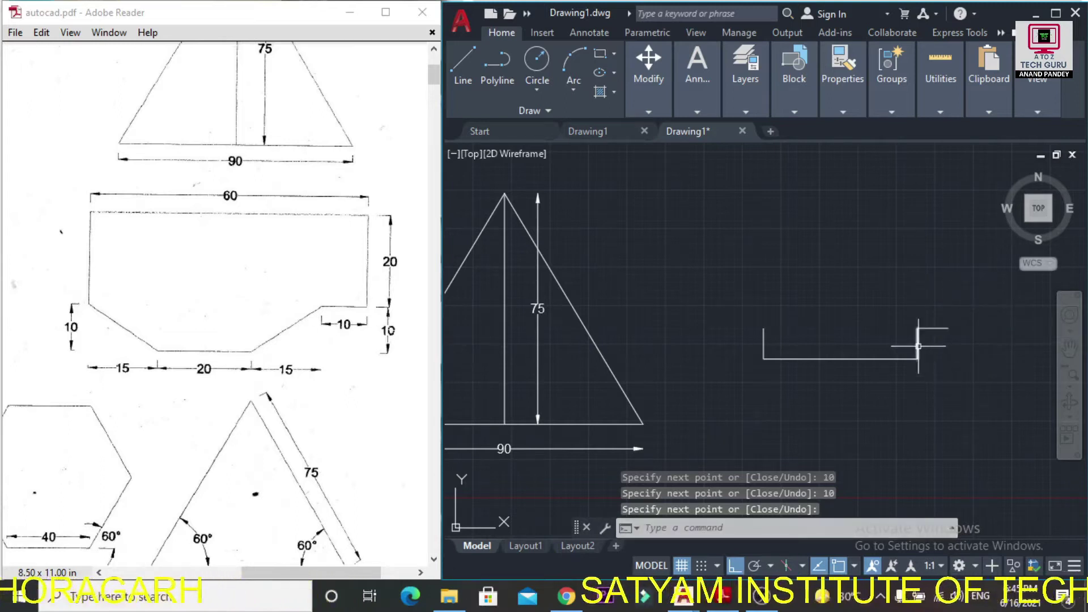
Delete the 10-unit riser and the 15-unit bottom segment at the right end of the outline
left_click(918, 346)
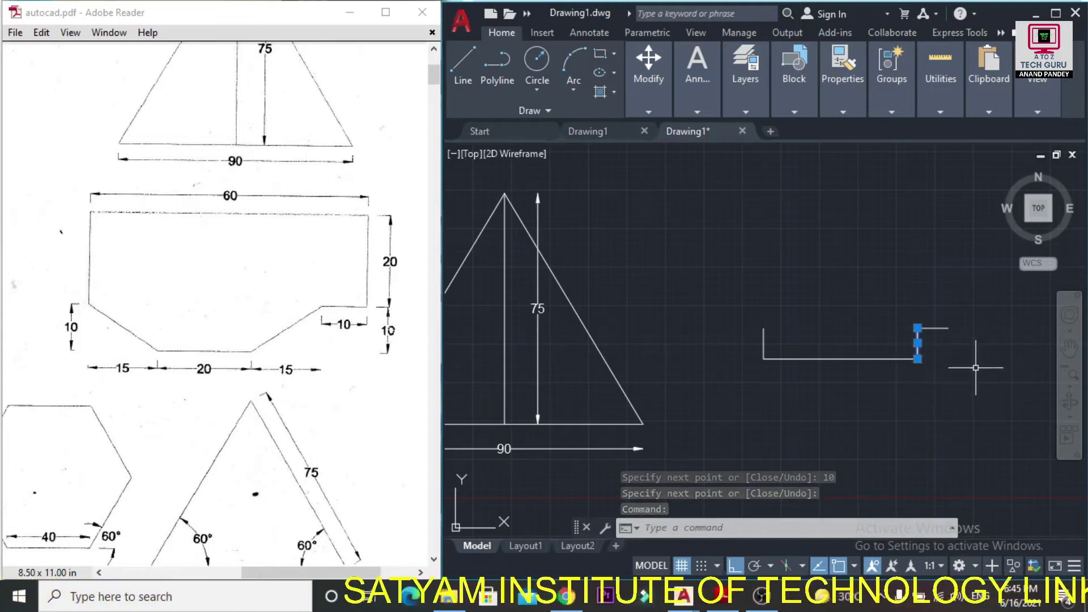
key("Delete")
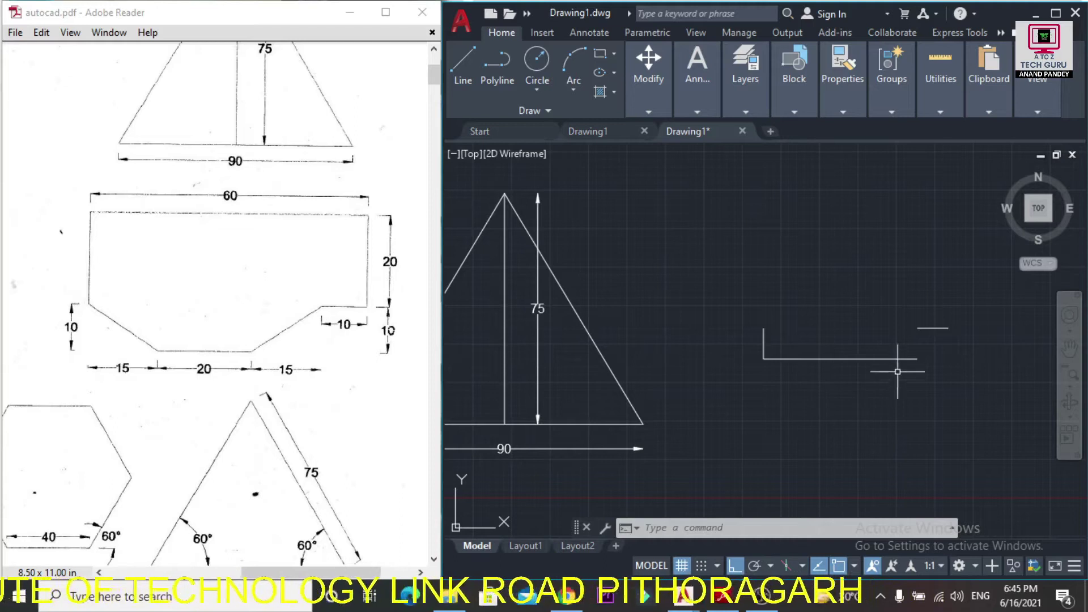
left_click(905, 359)
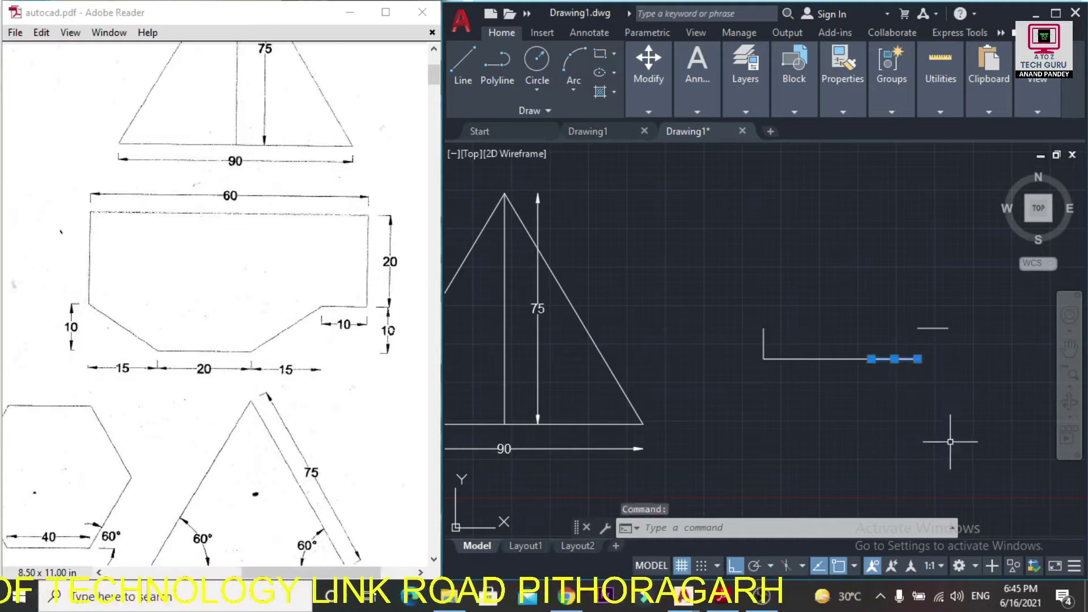
key("Delete")
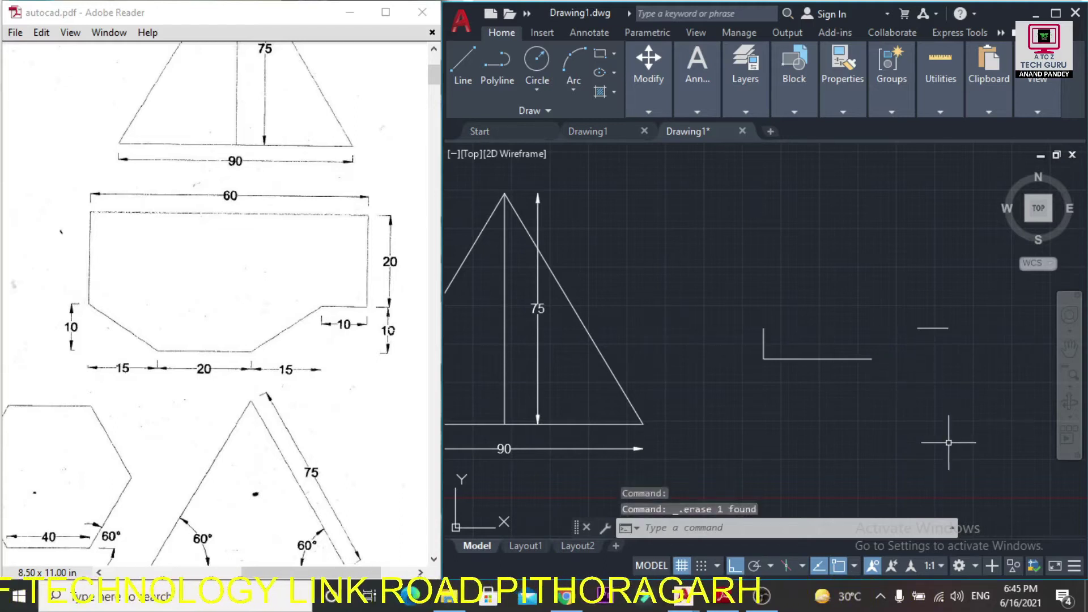
Draw a slanted line from the left end of the short upper-right ledge to the right end of the 20-unit bottom segment
left_click(464, 84)
left_click(918, 328)
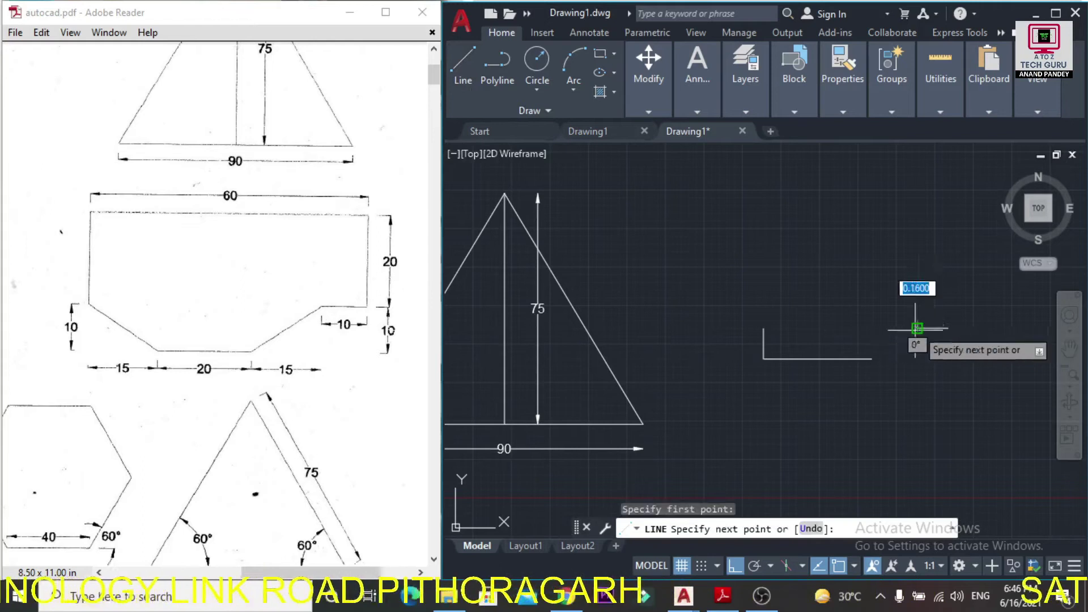
left_click(871, 359)
key("Escape")
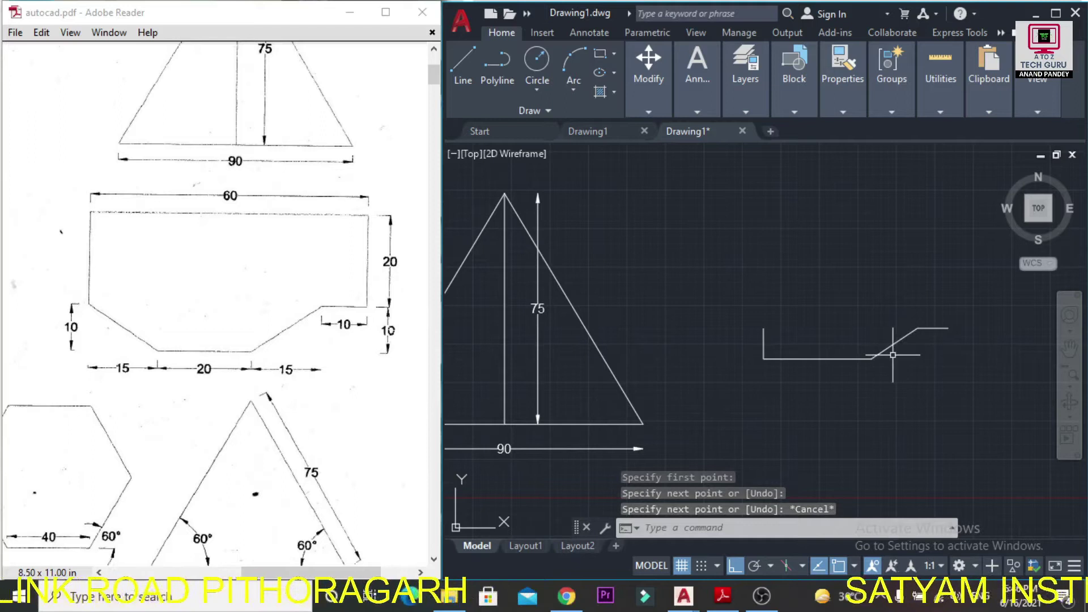
Draw the shape's right side 20 units upward from the right end of the short ledge
key("l")
key("Return")
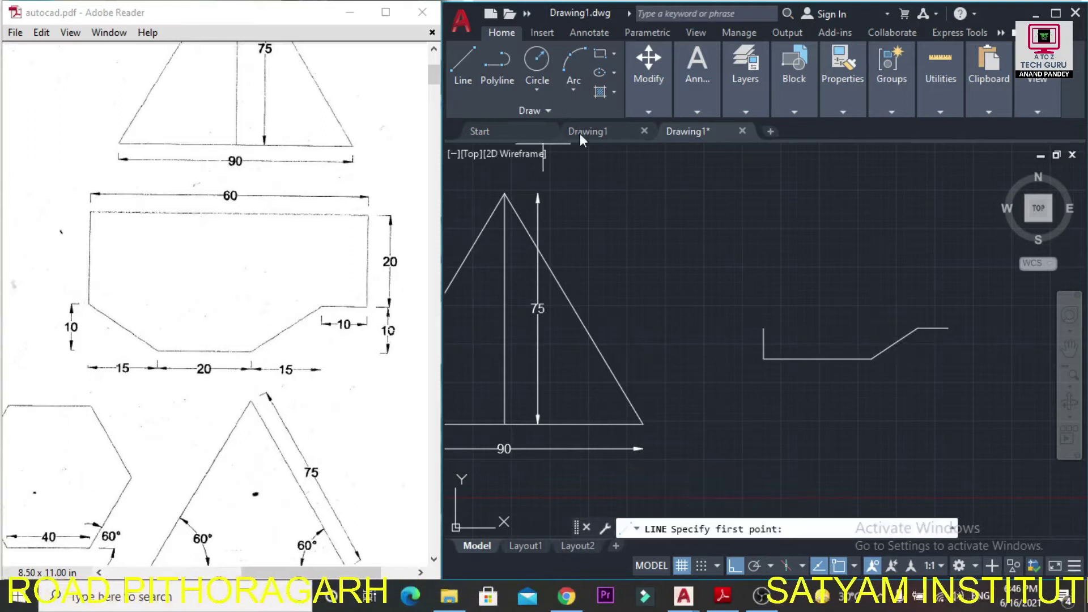
left_click(948, 328)
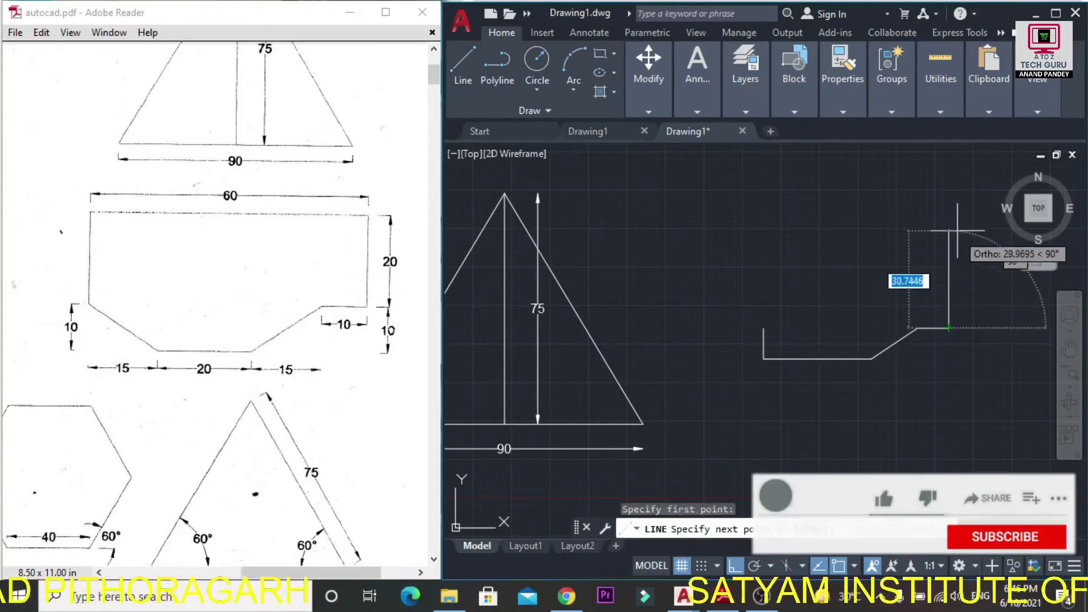
type("20")
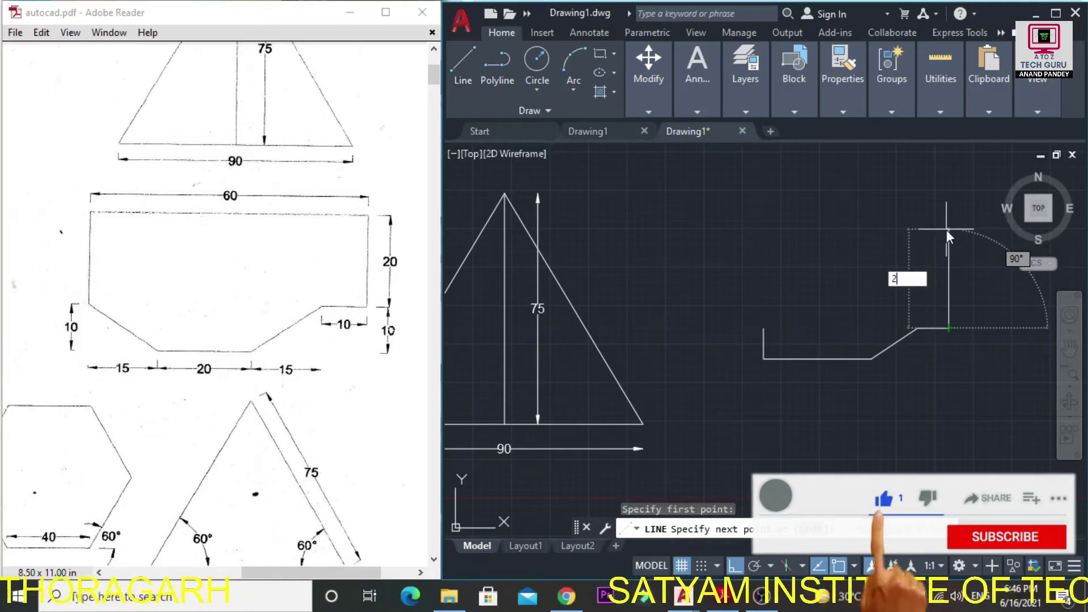
key("Return")
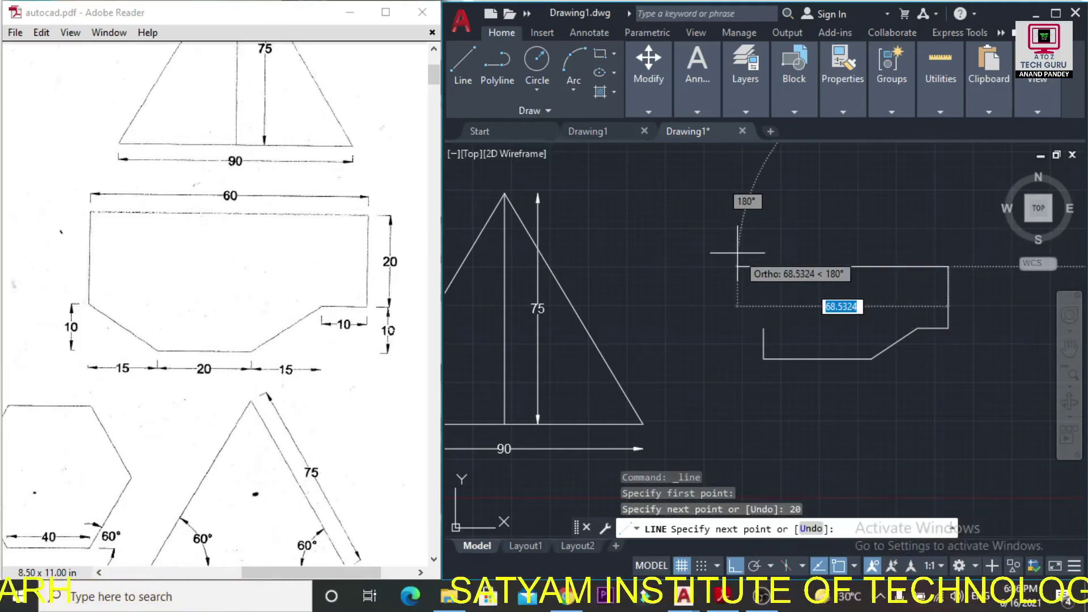
Continue with a 60-unit top edge to the left and a left side down to the upper end of the left vertical segment
type("6")
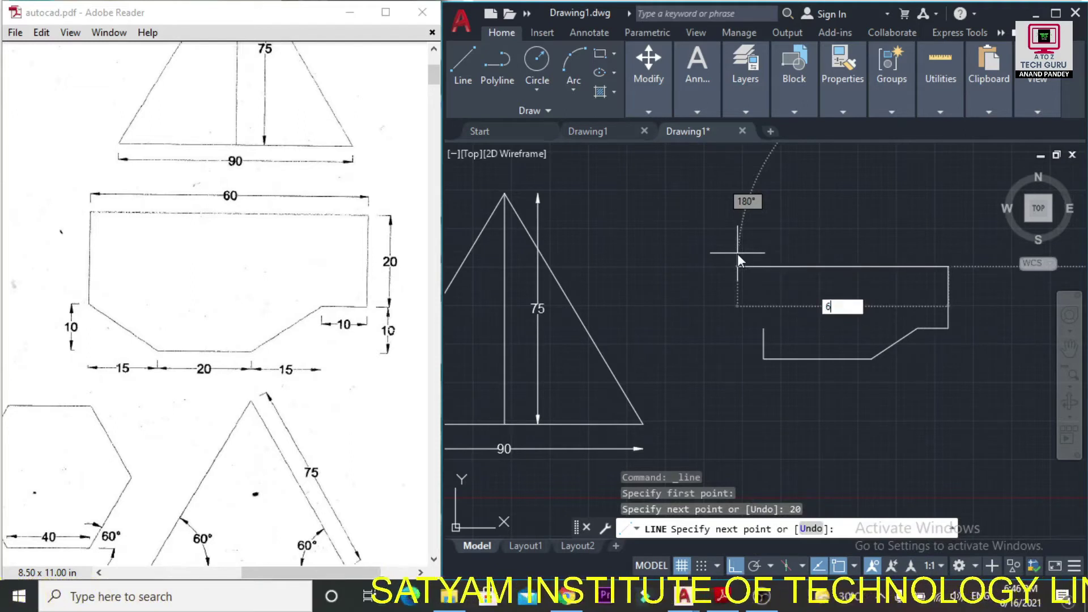
type("0")
key("Return")
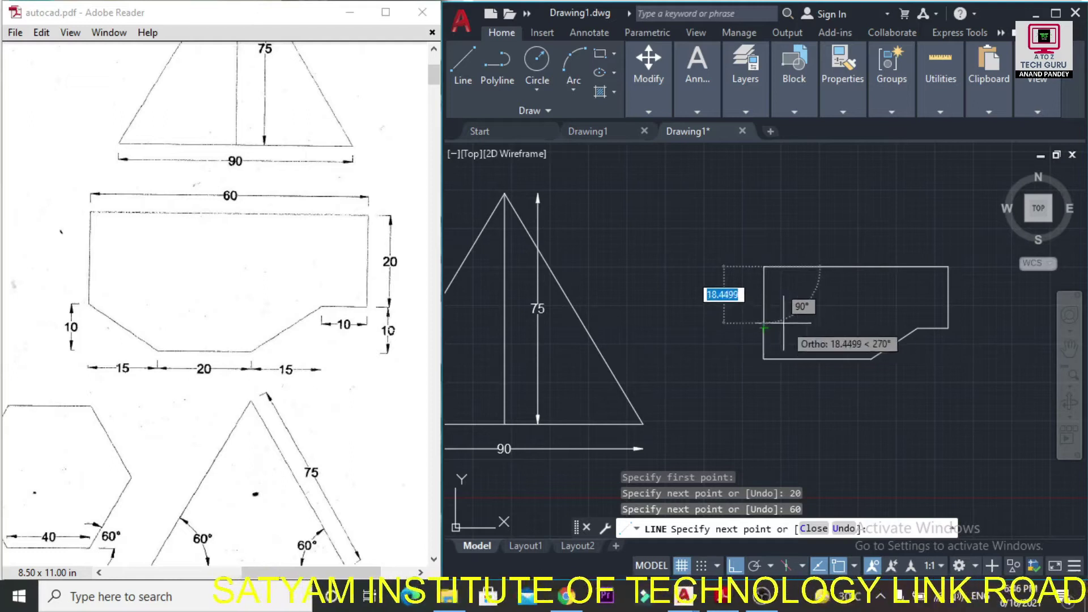
left_click(764, 328)
key("Escape")
left_click(765, 306)
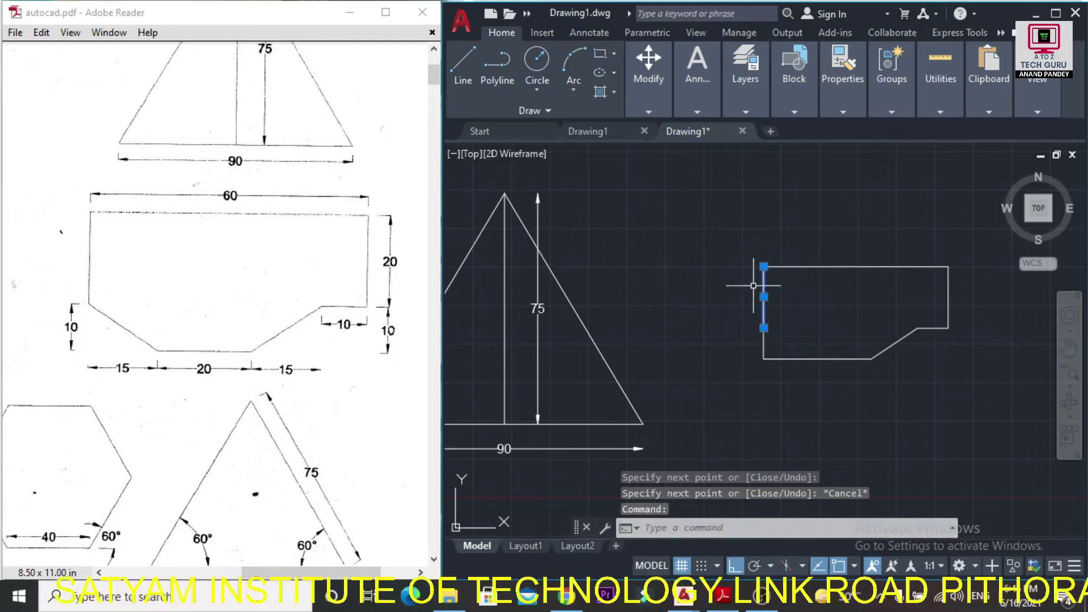
mouse_move(764, 328)
key("Escape")
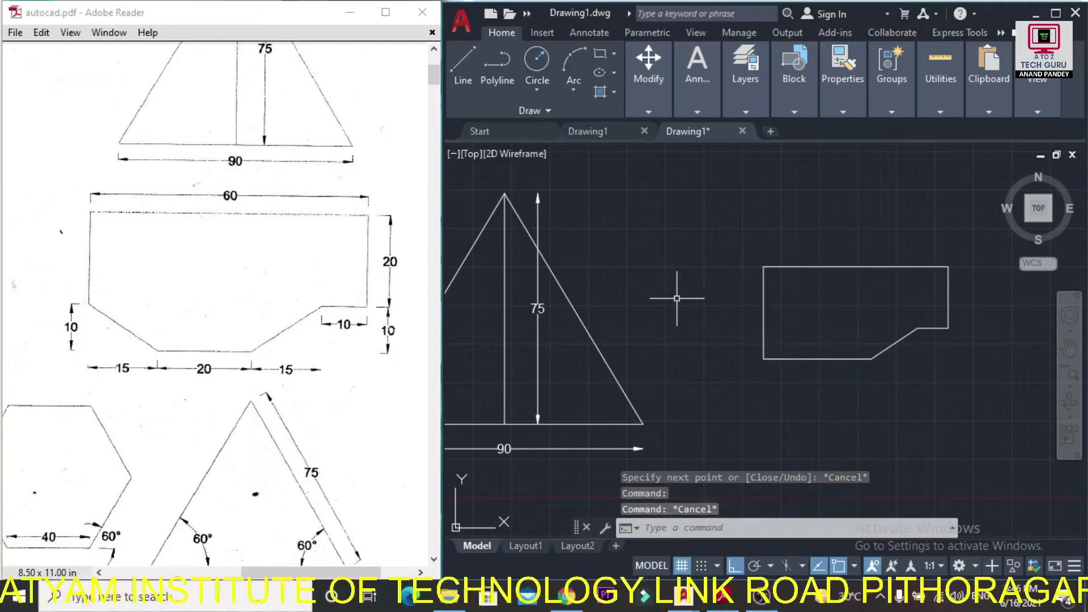
Delete the lower-left 10-unit vertical segment and the 15-unit bottom segment next to it
left_click(764, 348)
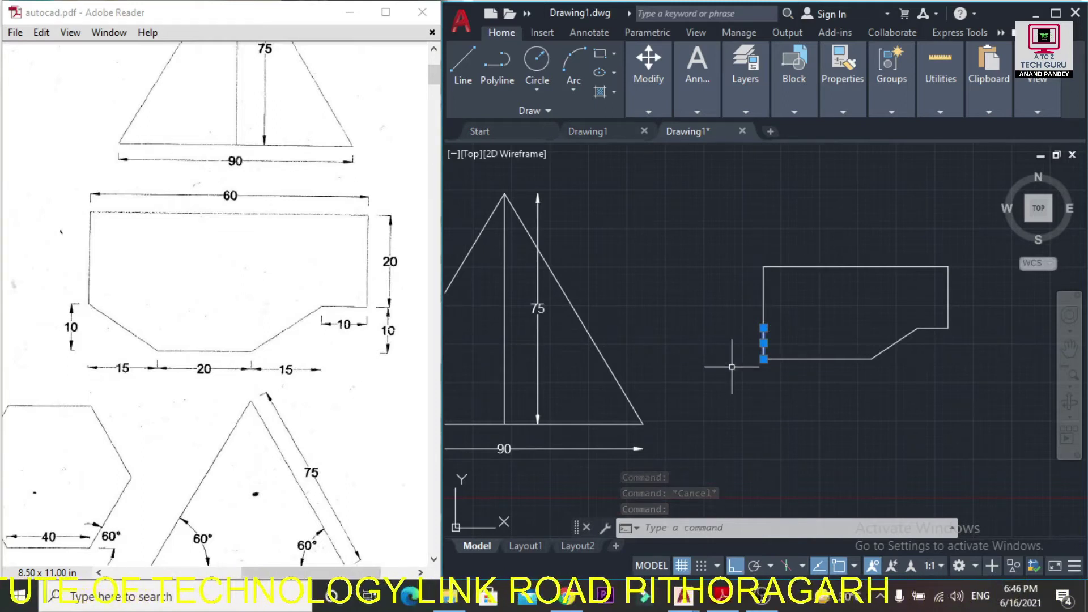
key("Delete")
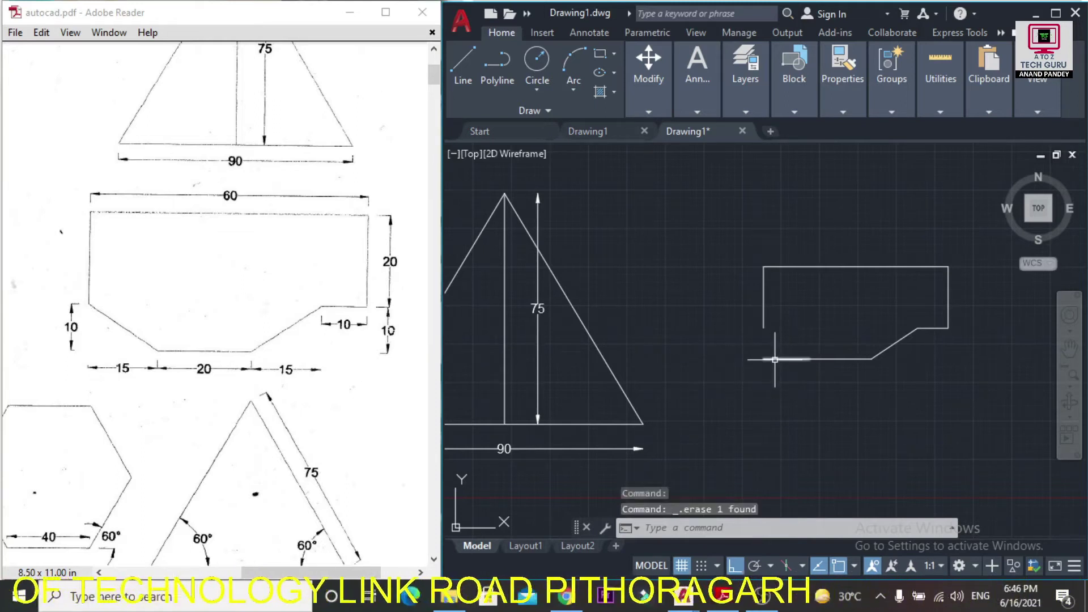
left_click(775, 359)
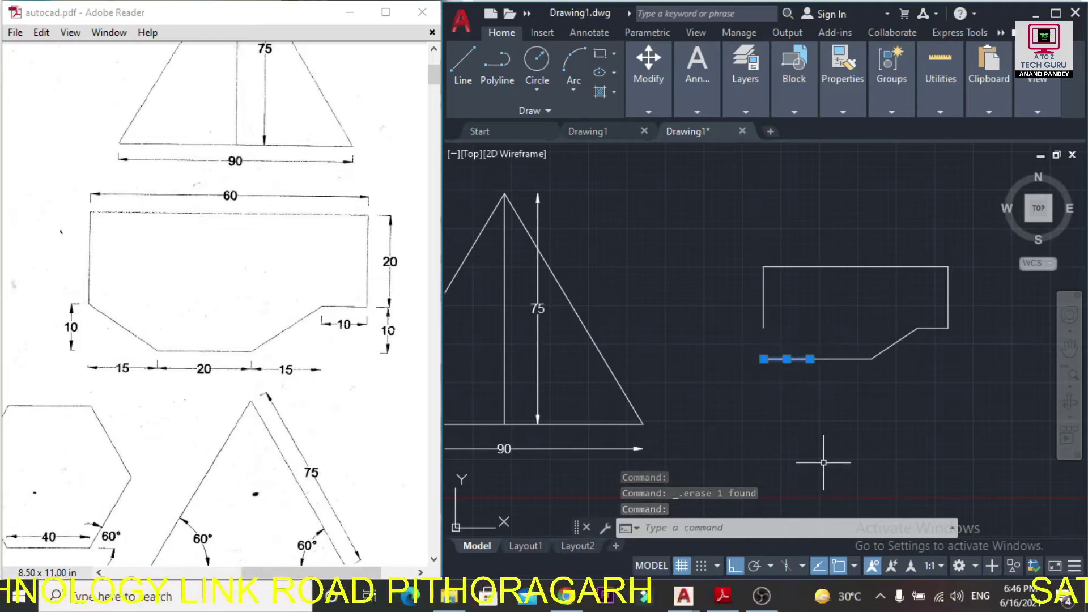
key("Delete")
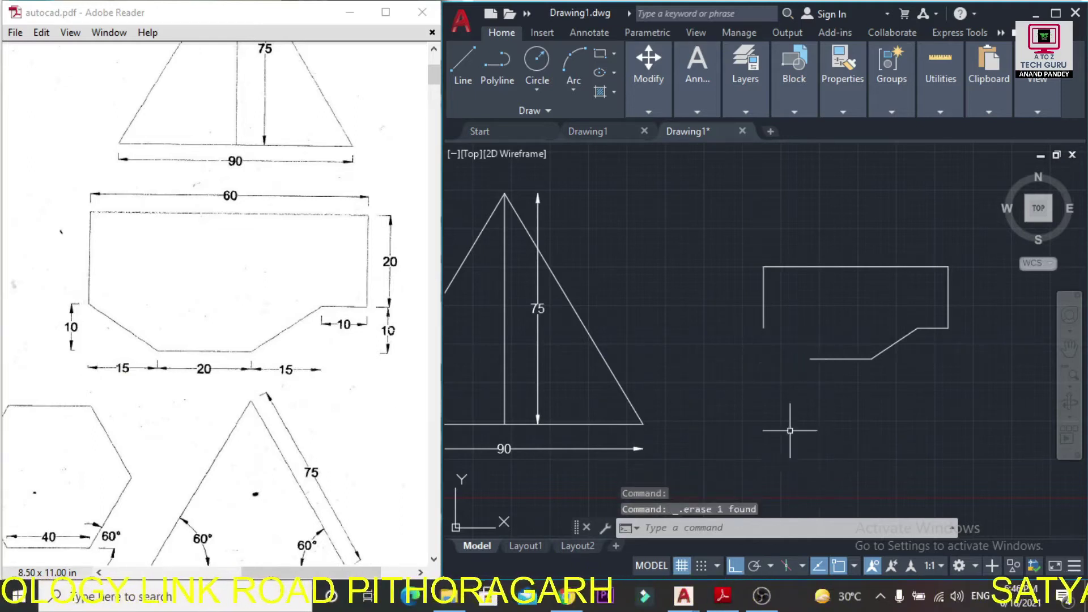
Draw a slanted line from the left side's lower end to the left end of the 20-unit bottom segment
left_click(467, 70)
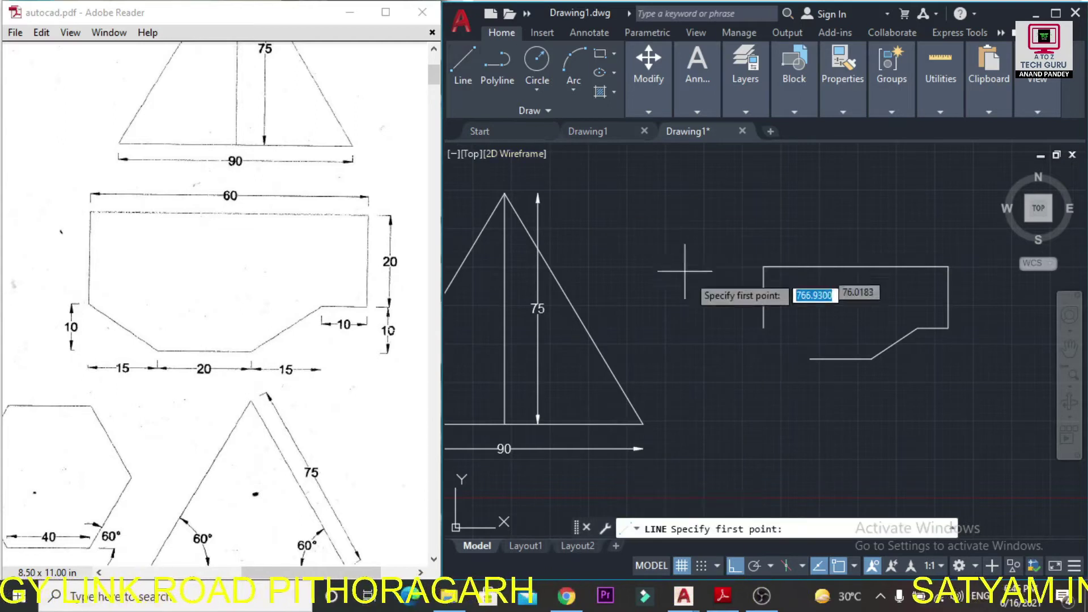
left_click(764, 328)
left_click(810, 359)
key("Escape")
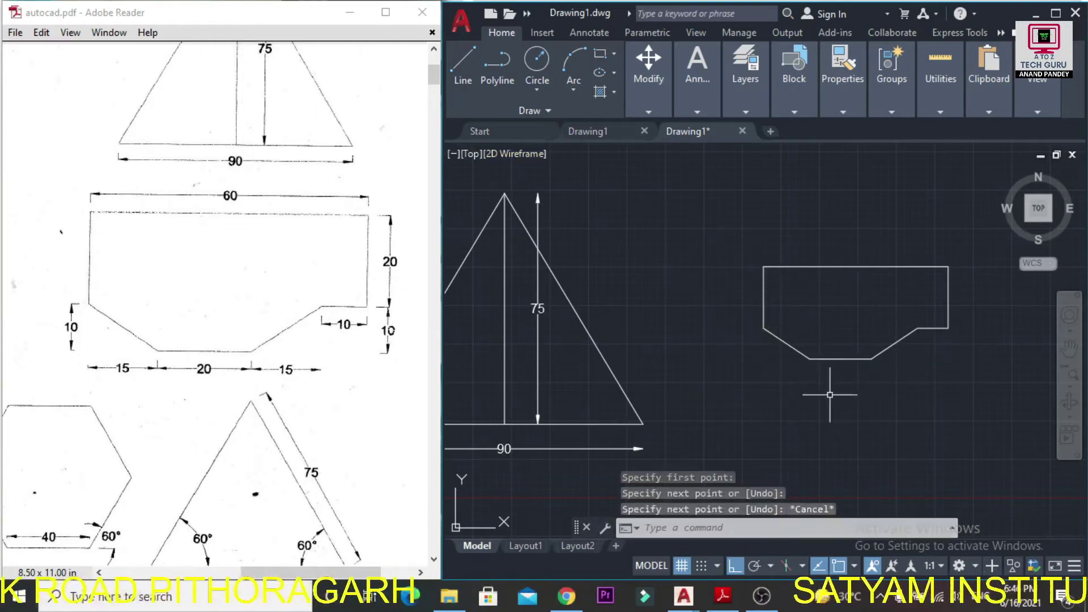
Try a linear dimension above the shape's top edge and delete it
left_click(1070, 347)
left_click_drag(914, 361, 771, 381)
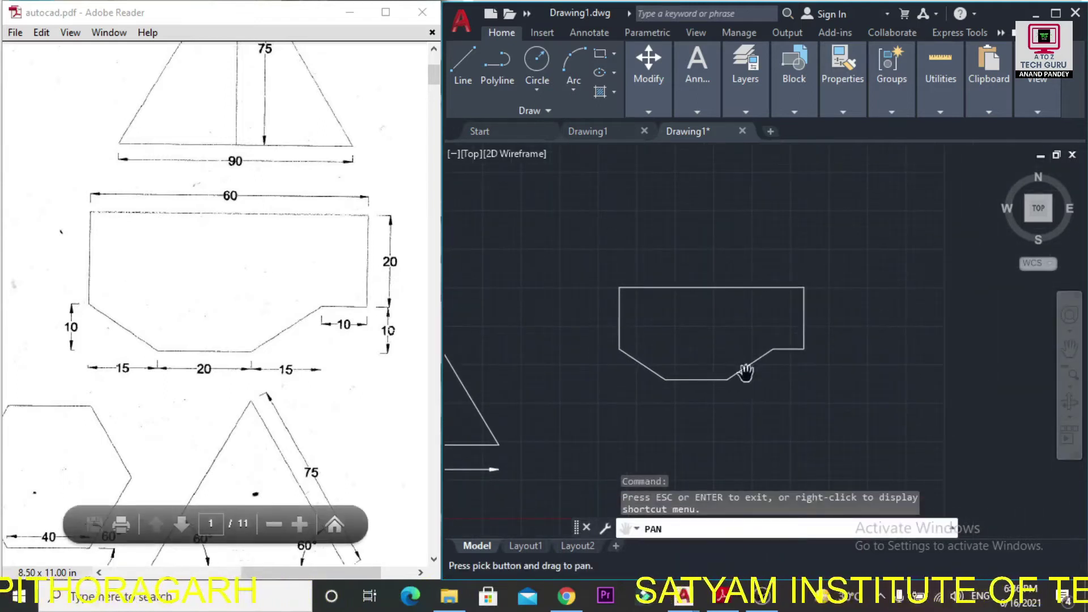
scroll(784, 369, "up", 2)
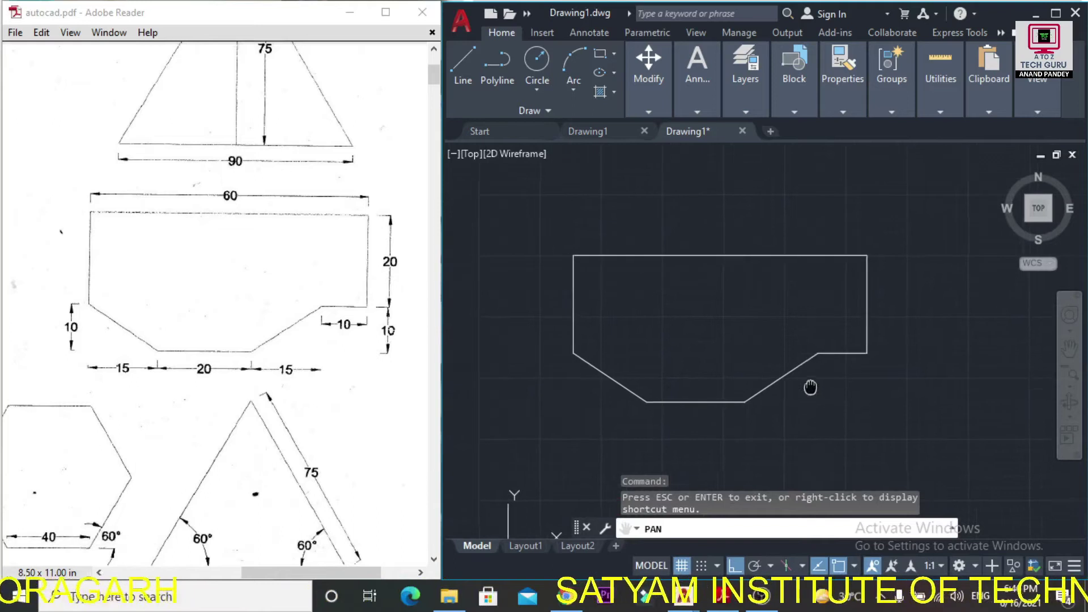
key("Escape")
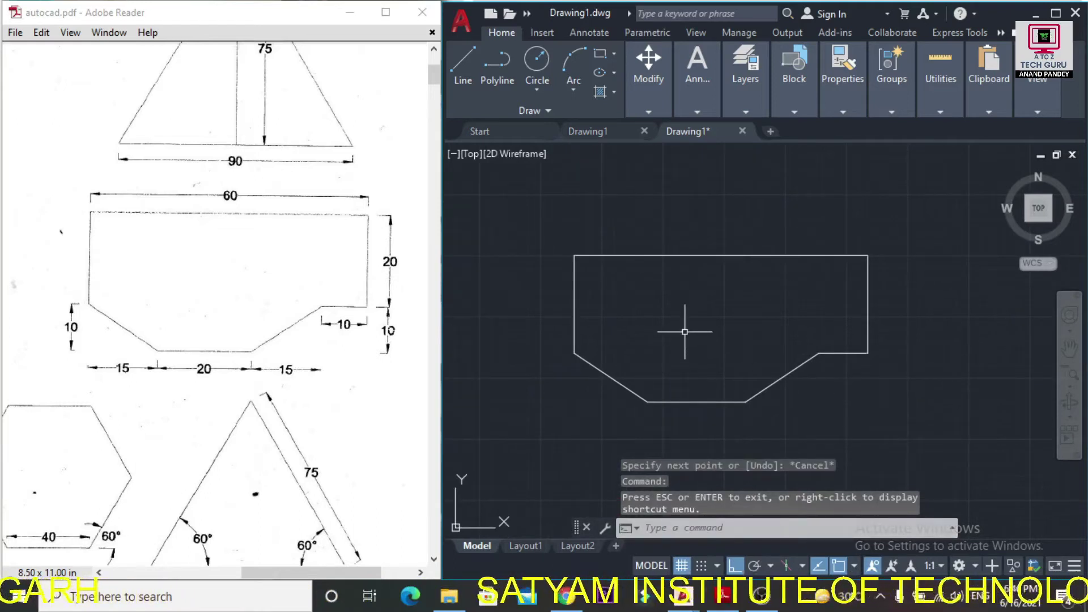
left_click(594, 32)
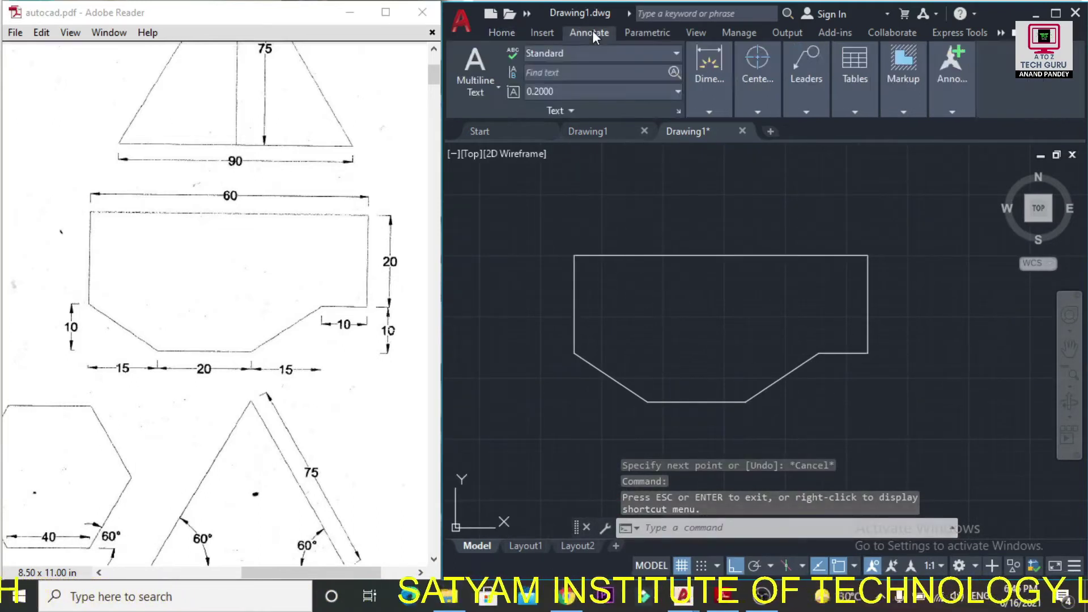
mouse_move(710, 106)
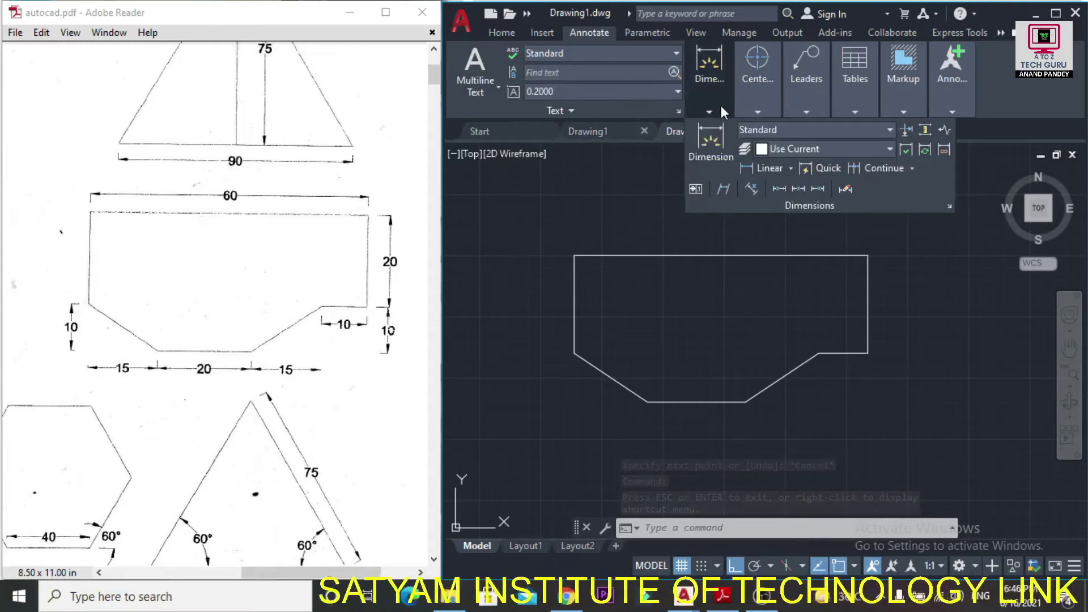
left_click(769, 169)
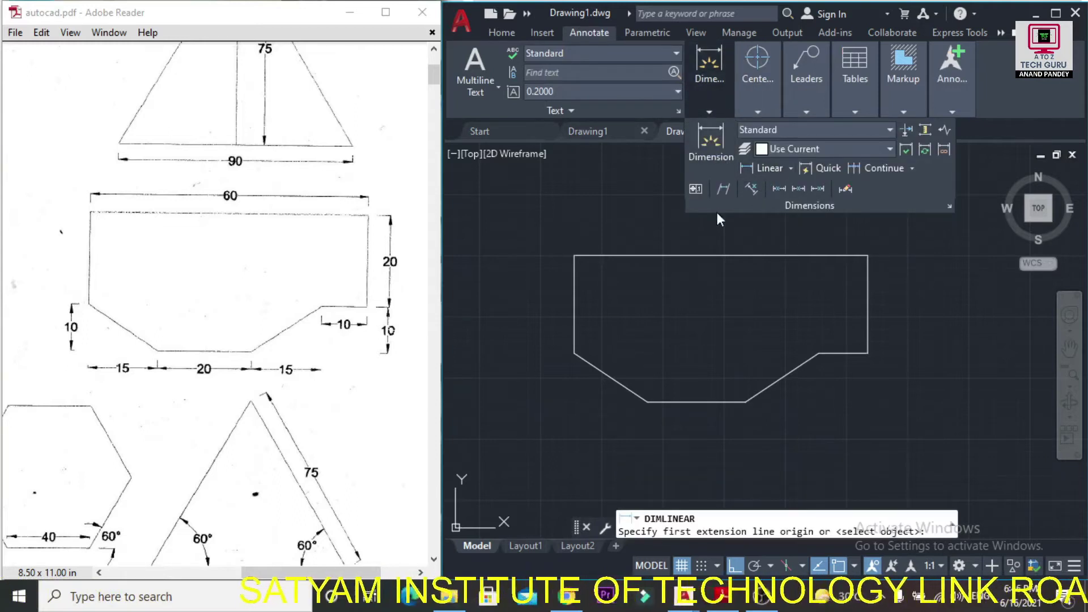
left_click(574, 255)
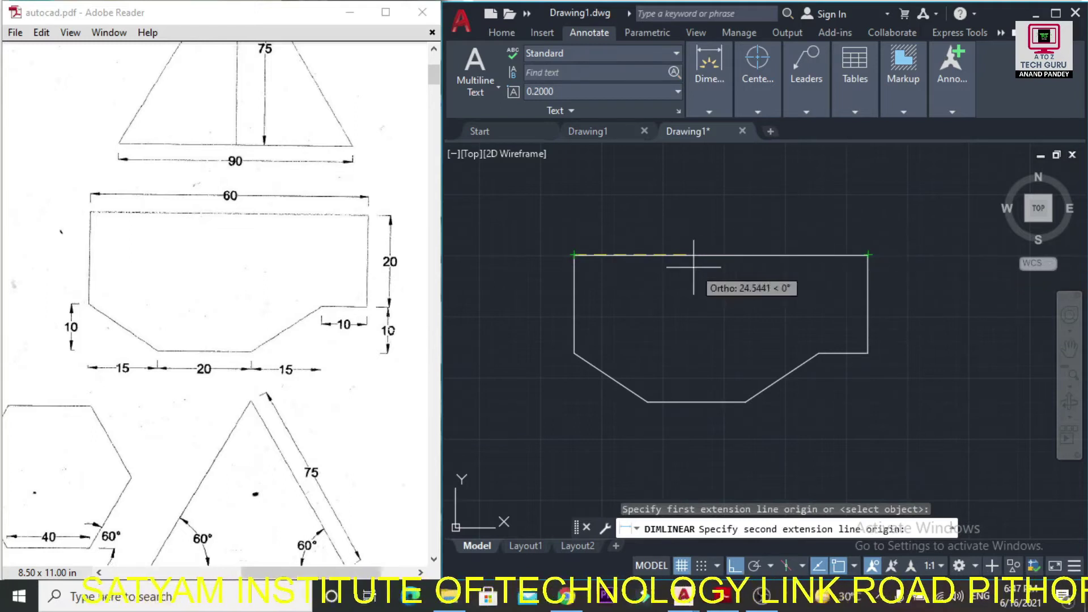
left_click(868, 255)
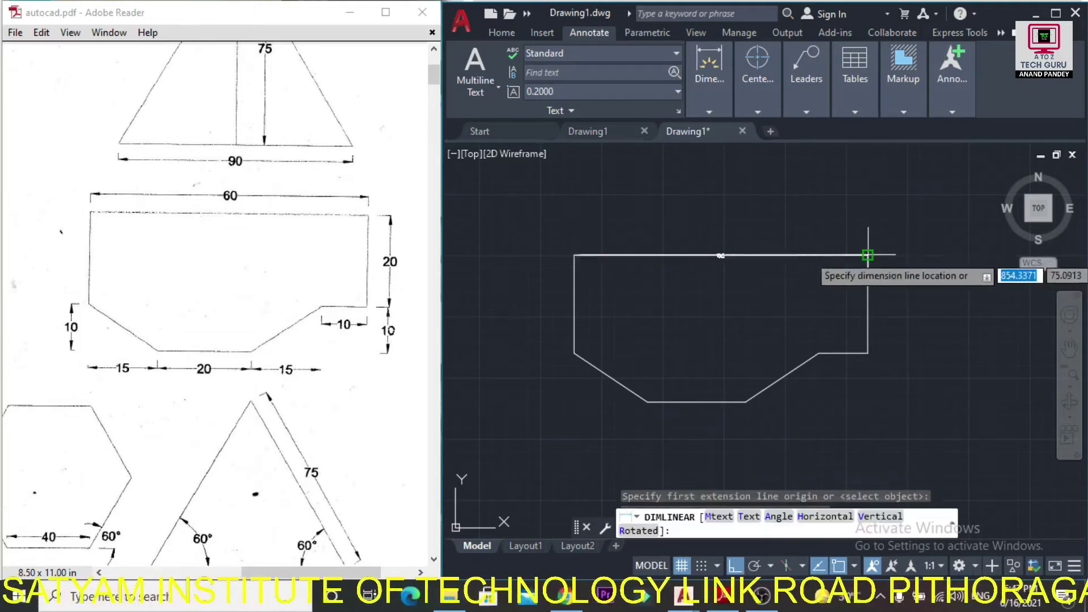
left_click(865, 236)
left_click(865, 235)
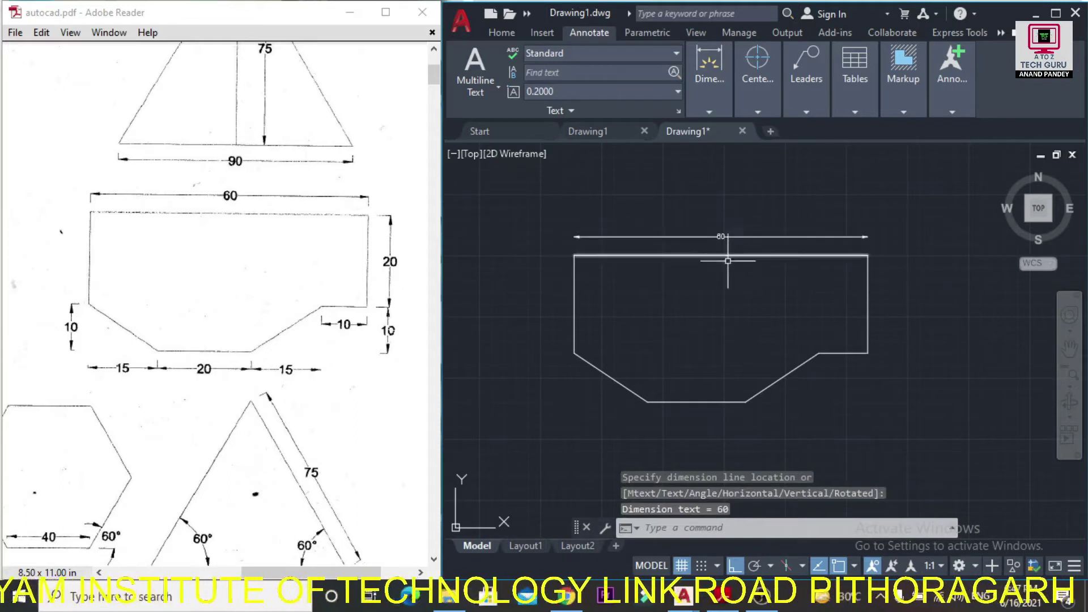
left_click(690, 237)
key("Delete")
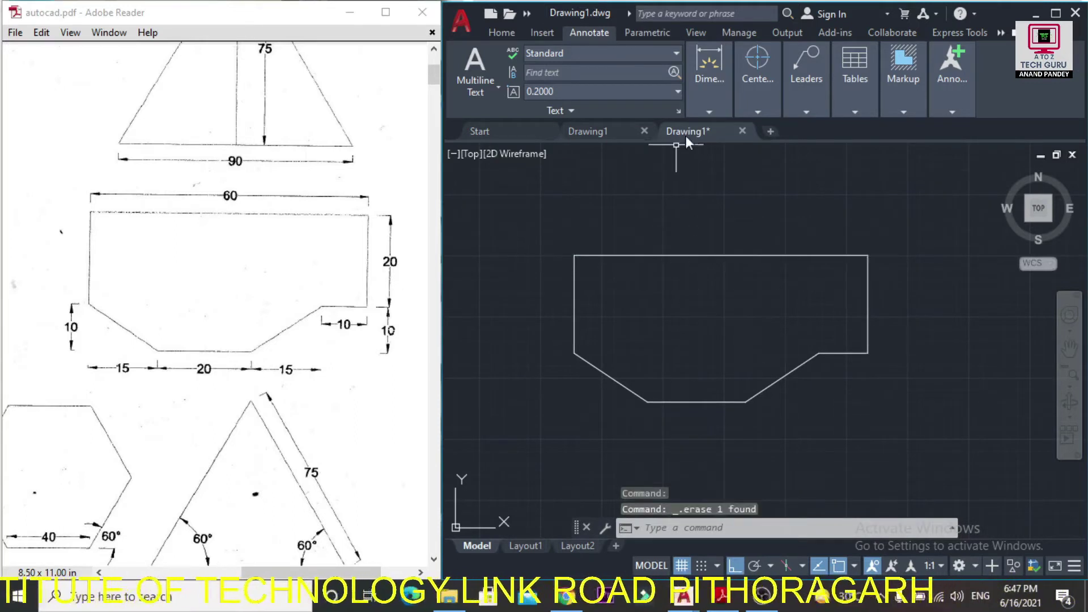
Maximize the drawing window and make Style1 the current dimension style
left_click(637, 54)
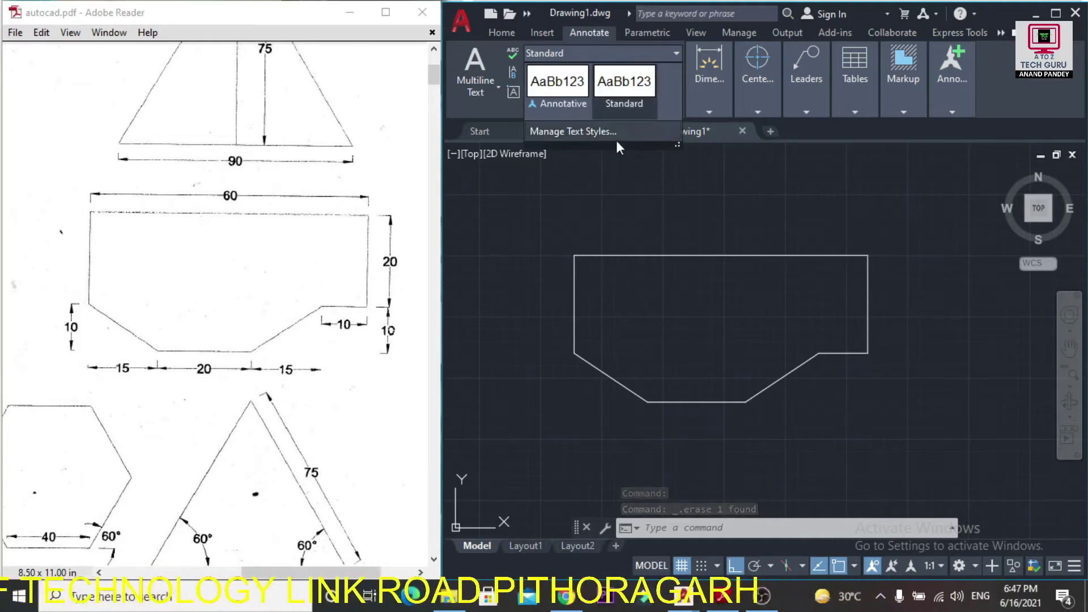
key("Escape")
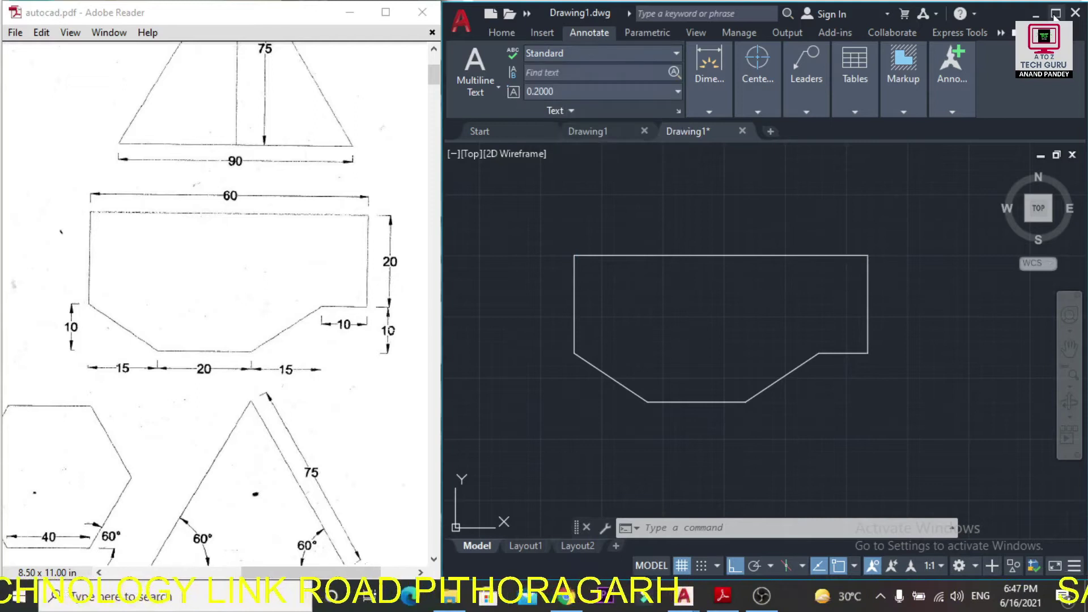
left_click(1055, 12)
left_click(446, 49)
left_click(343, 170)
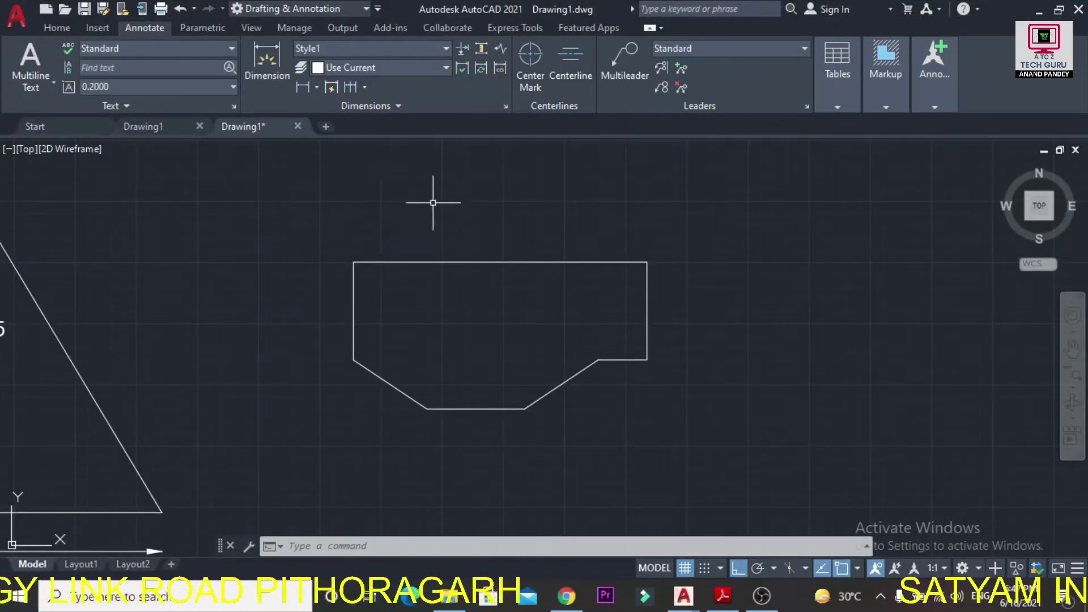
Add a linear dimension above the shape's top edge and another outside its right vertical edge
left_click(303, 87)
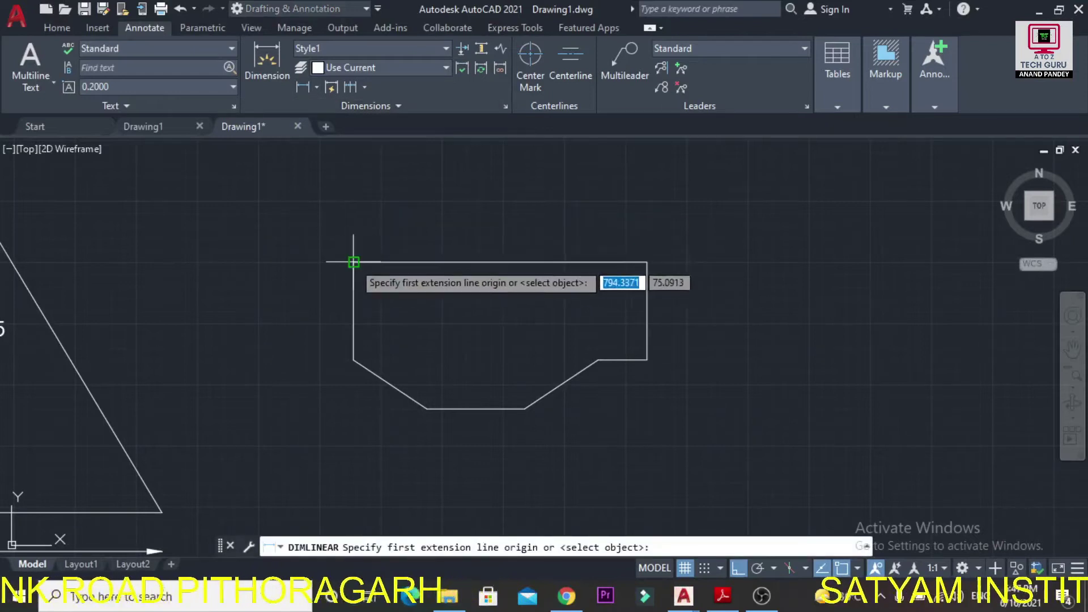
left_click(354, 262)
left_click(647, 262)
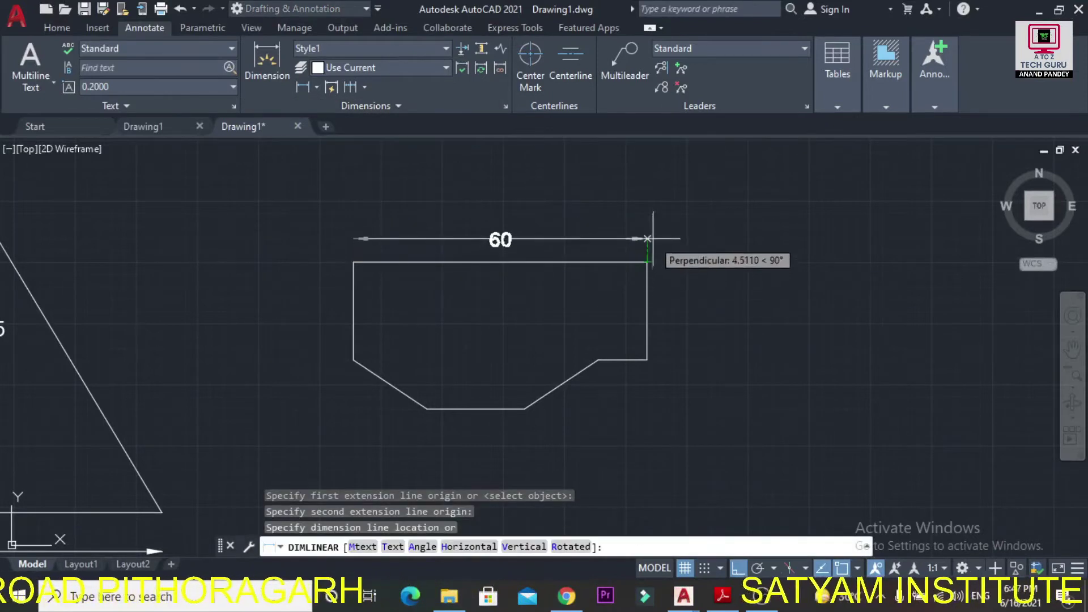
left_click(499, 236)
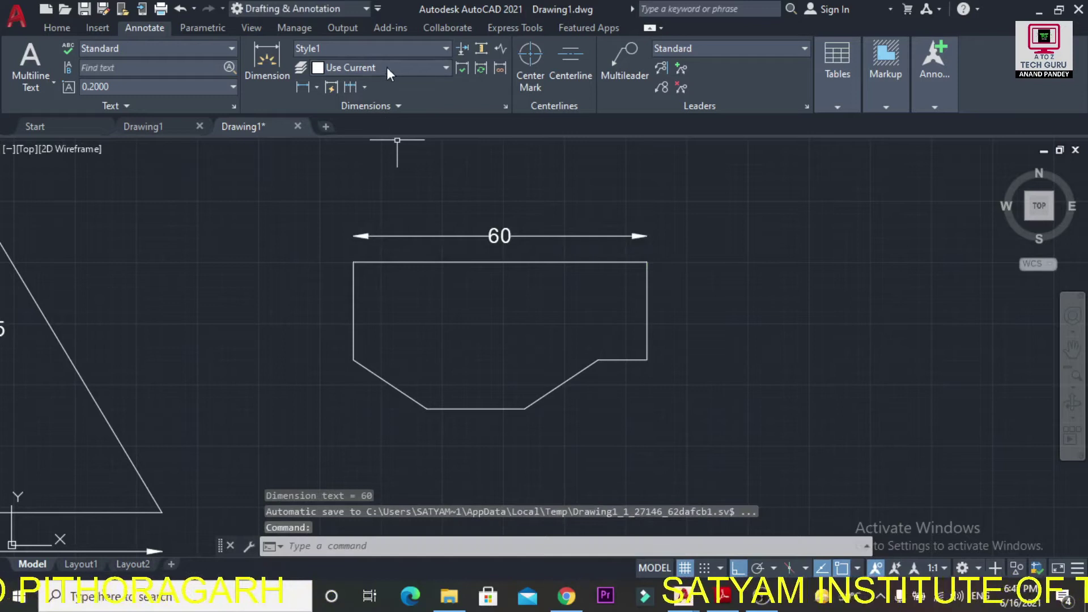
left_click(303, 87)
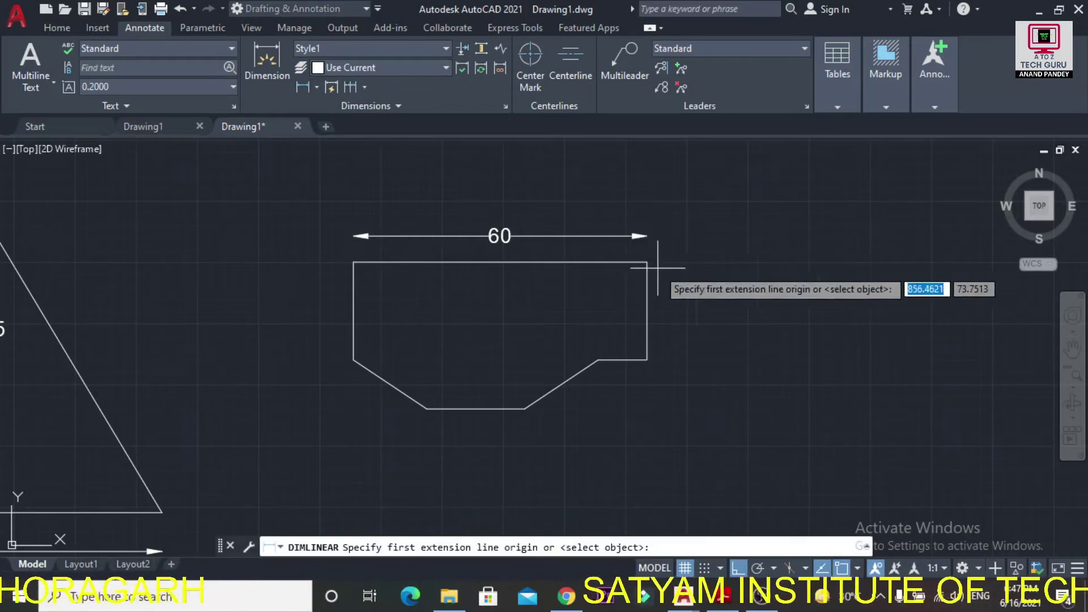
left_click(648, 262)
left_click(647, 359)
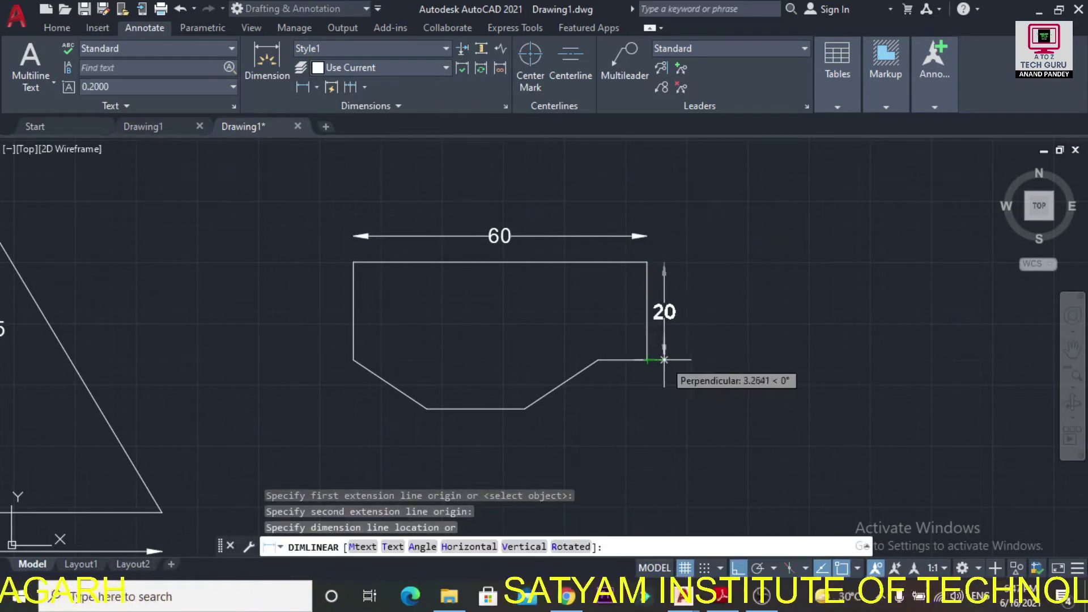
left_click(667, 363)
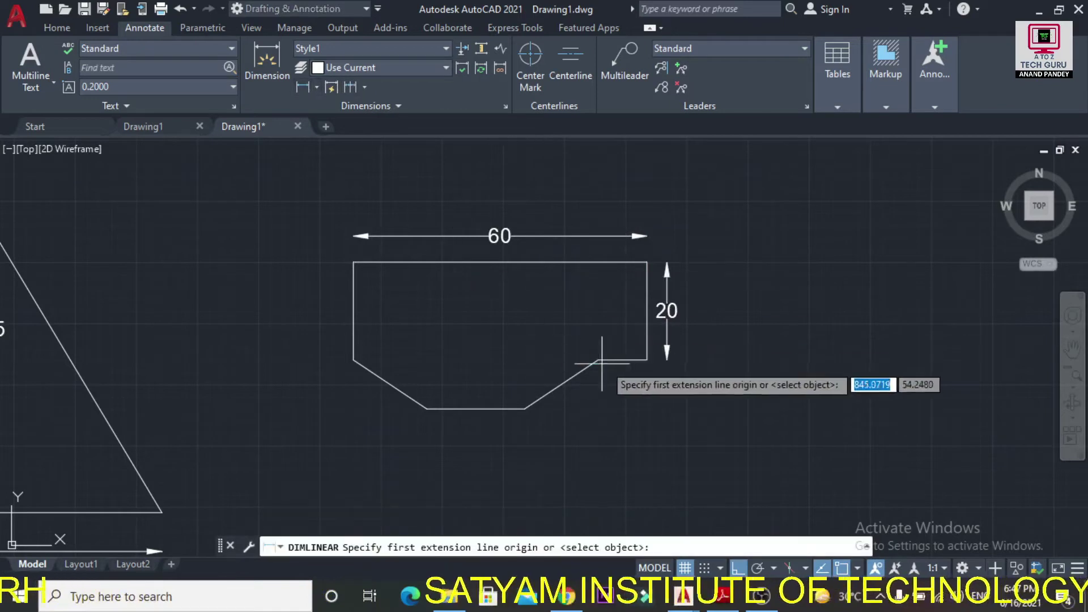
Add linear dimensions for the short horizontal edge at the lower right and for the vertical drop of the right slanted line
left_click(598, 360)
left_click(647, 360)
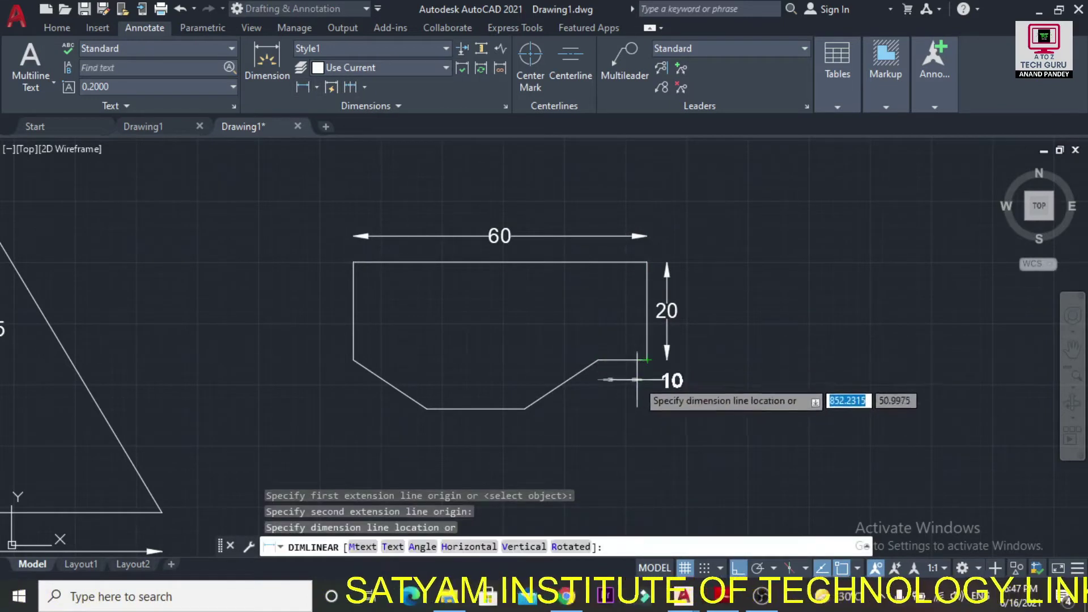
left_click(649, 383)
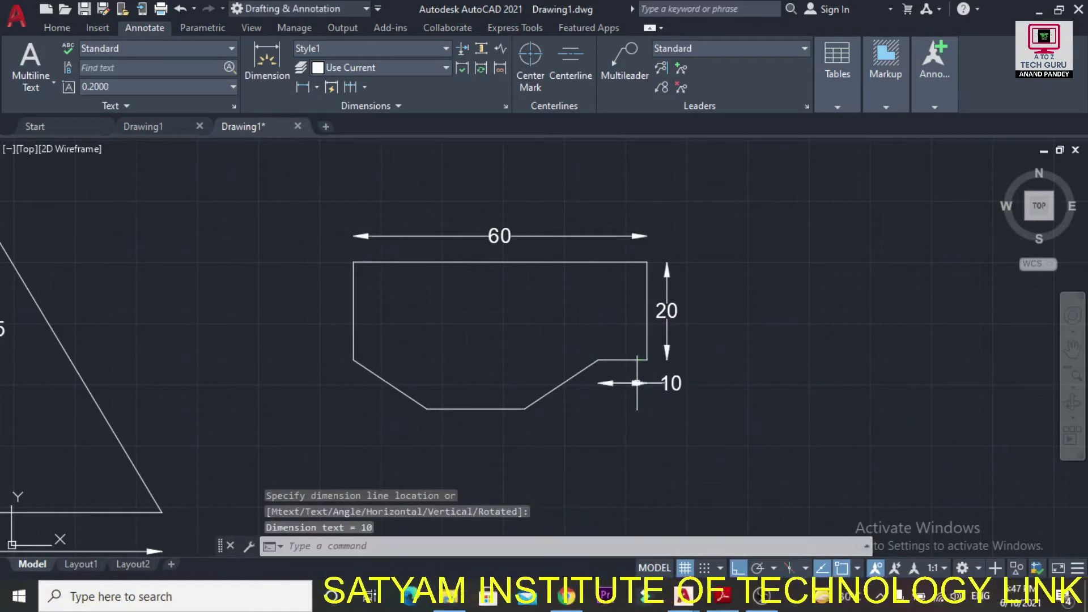
left_click(303, 87)
left_click(598, 360)
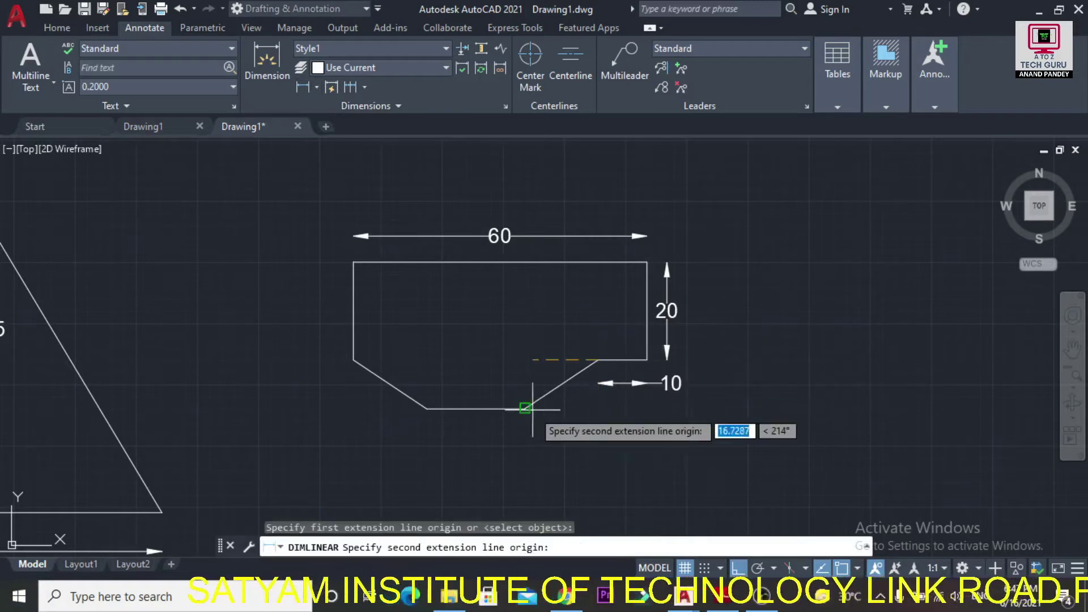
left_click(599, 409)
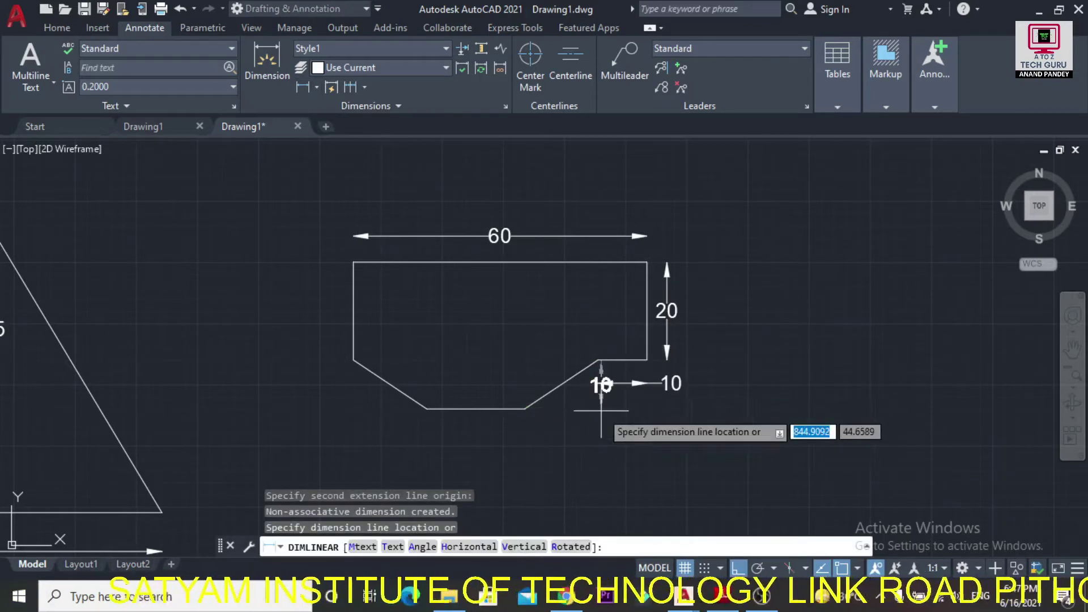
left_click(591, 414)
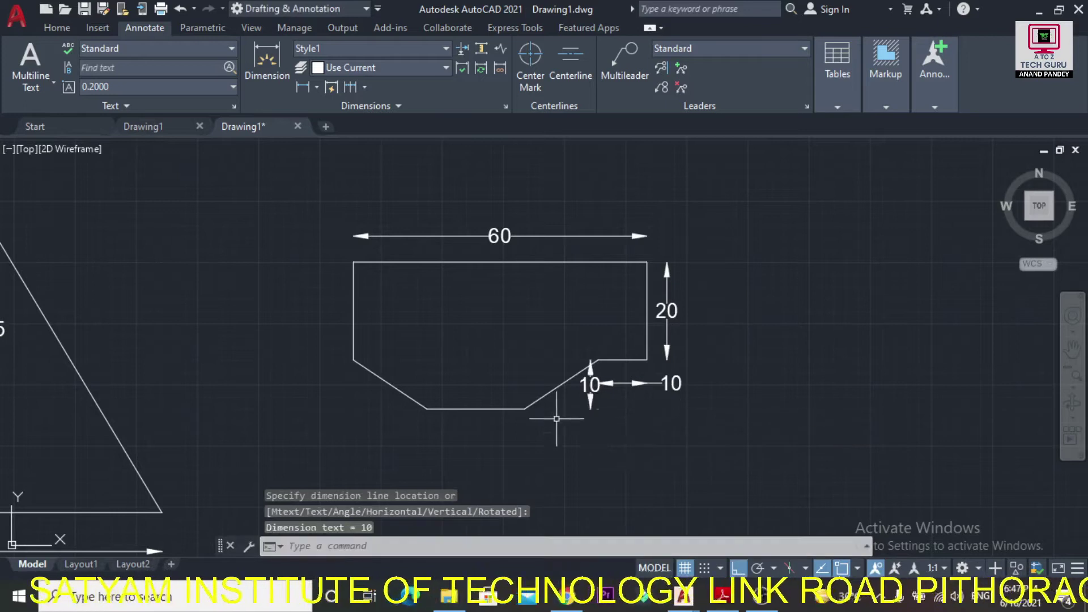
Dimension the horizontal run of the right slanted line, placing the dimension below the shape
key("Return")
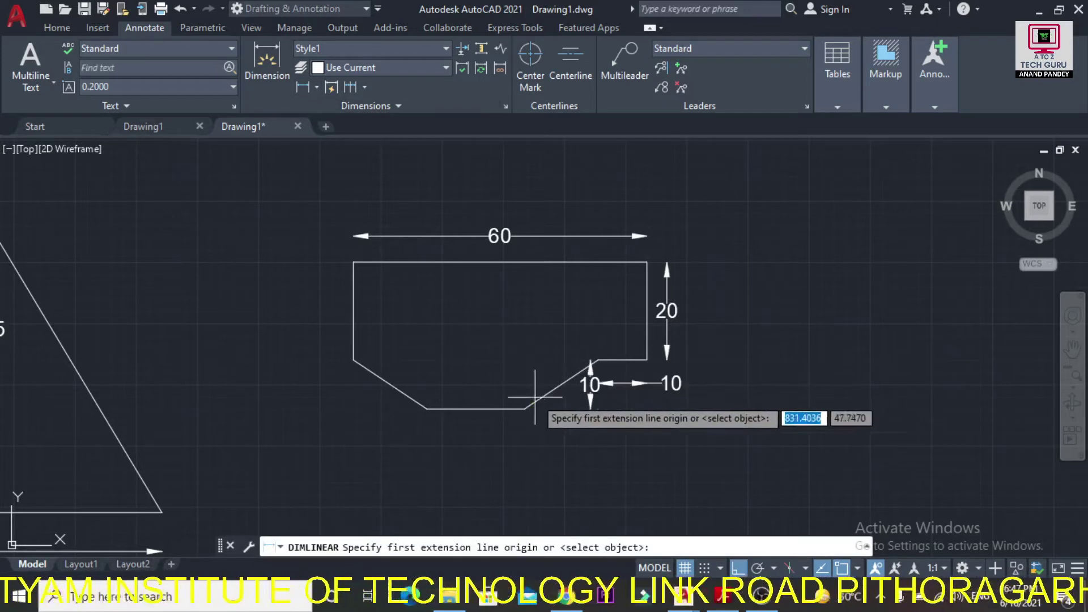
left_click(525, 408)
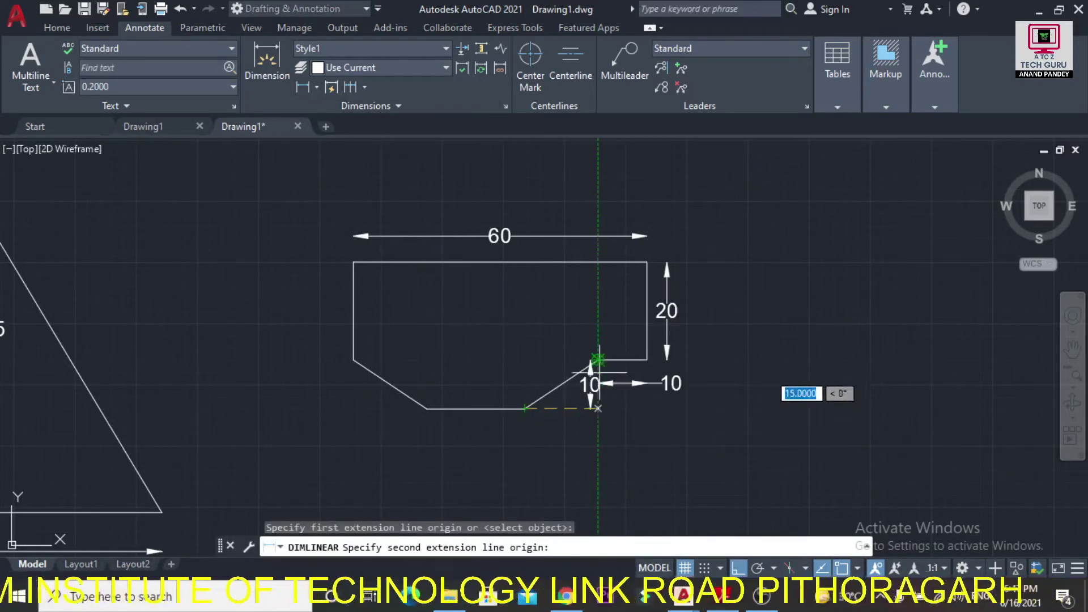
left_click(598, 409)
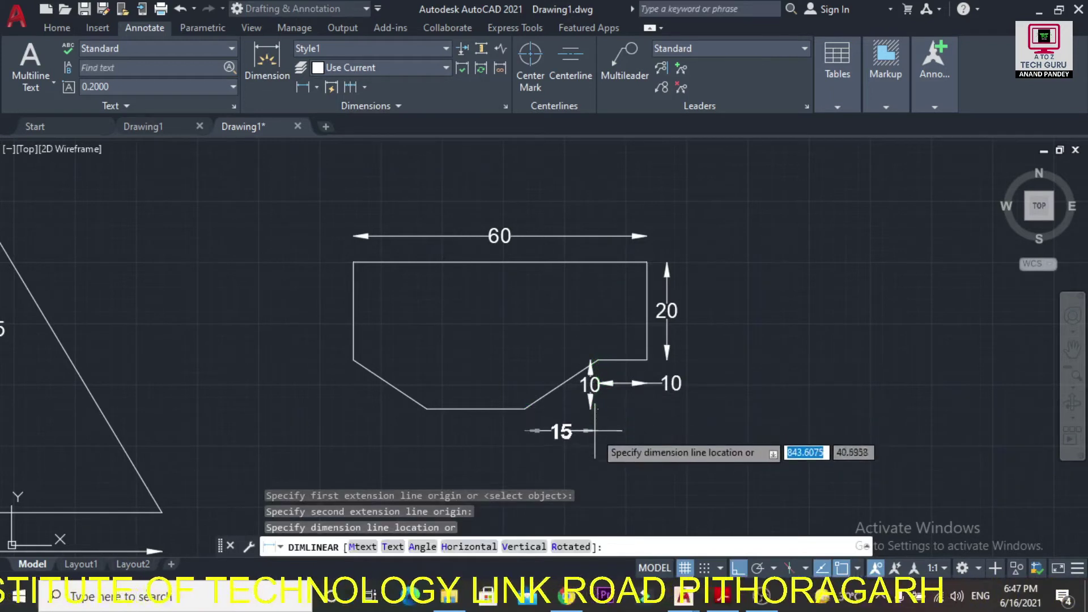
left_click(595, 432)
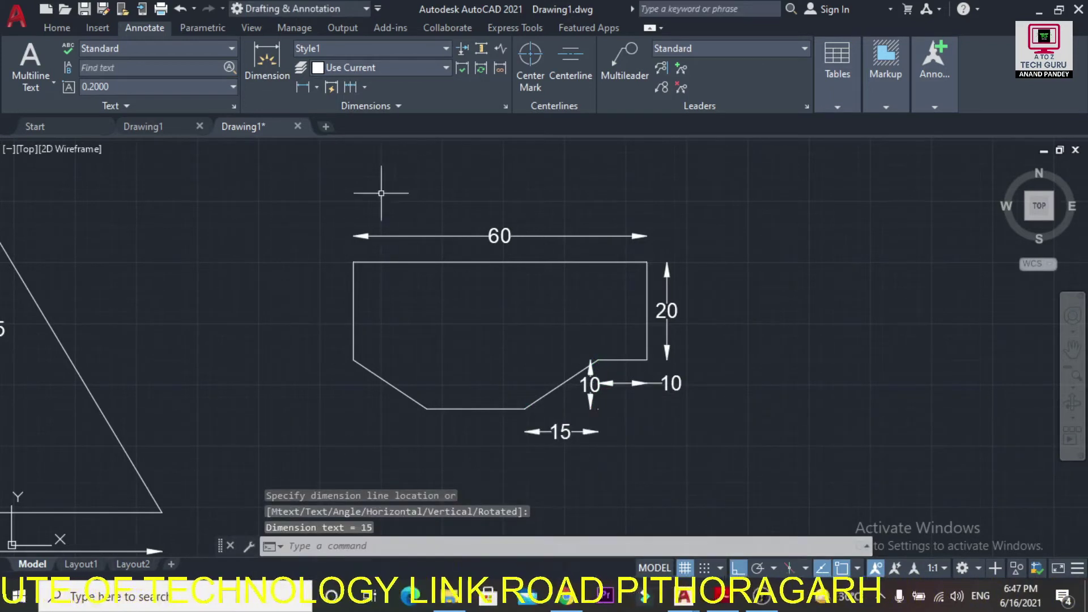
Dimension the left slanted line's vertical drop outside the shape and its horizontal run below the shape
left_click(303, 86)
left_click(352, 361)
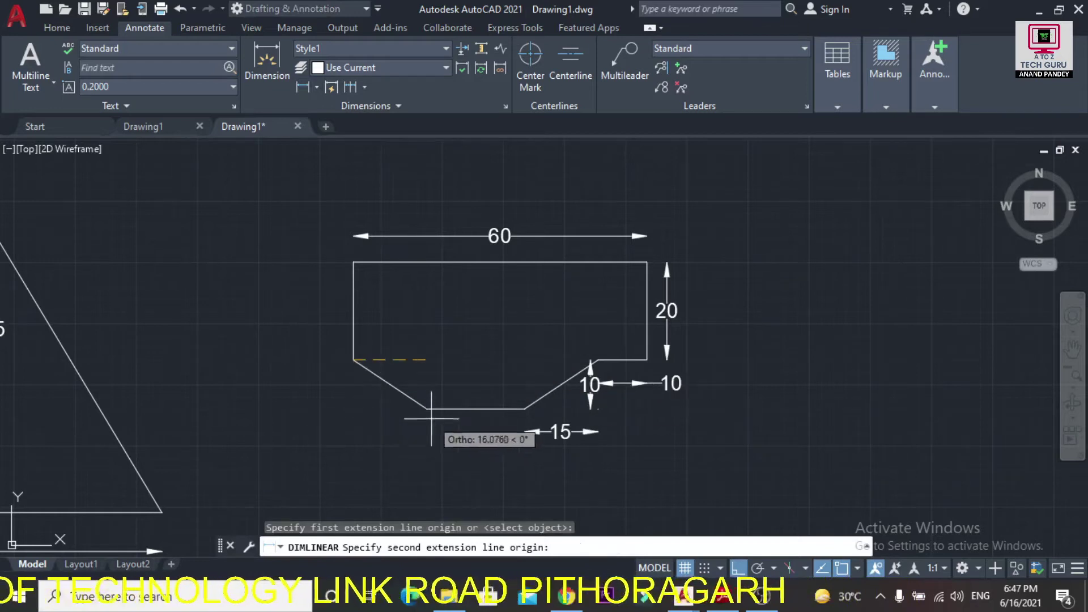
left_click(353, 408)
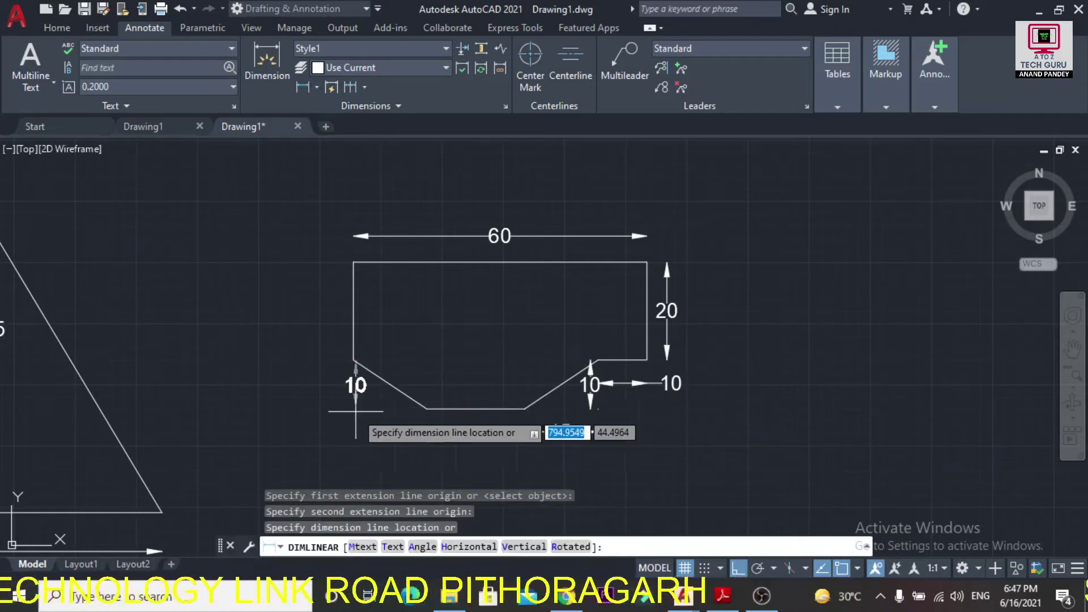
left_click(338, 419)
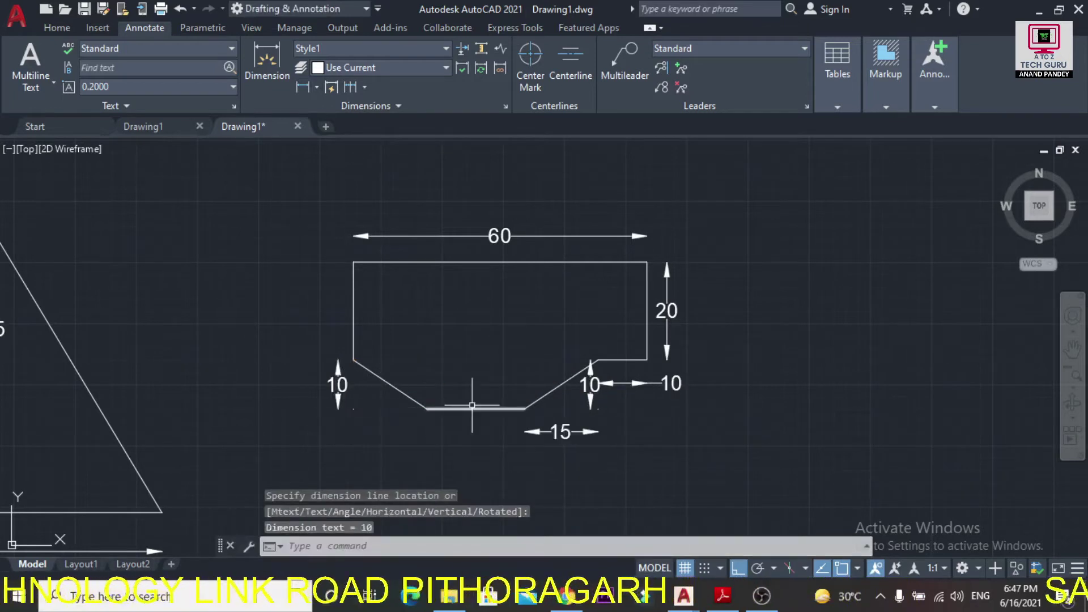
left_click(303, 87)
left_click(353, 361)
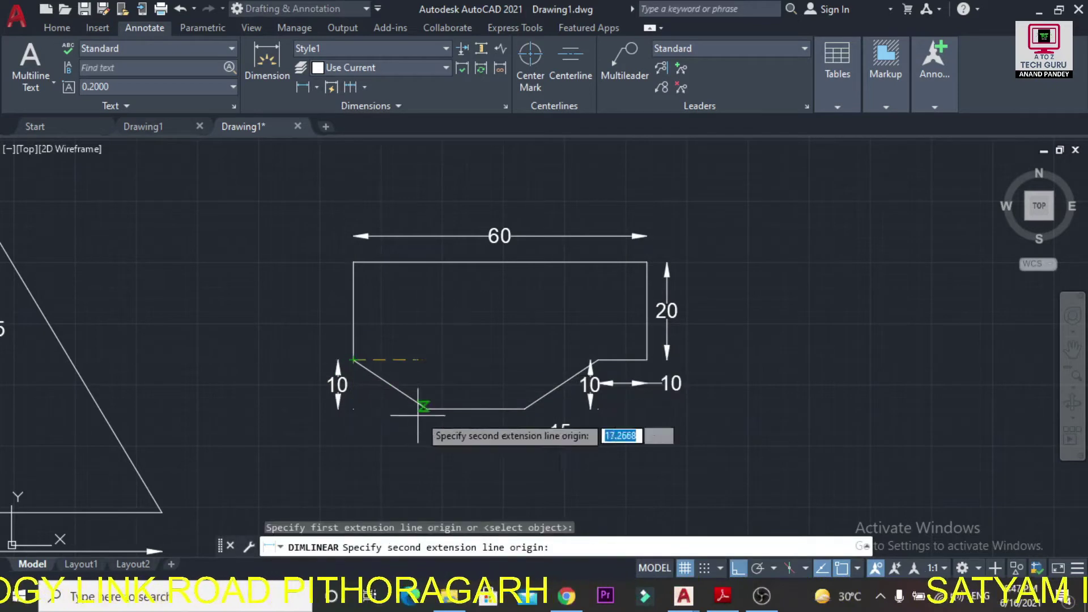
left_click(425, 414)
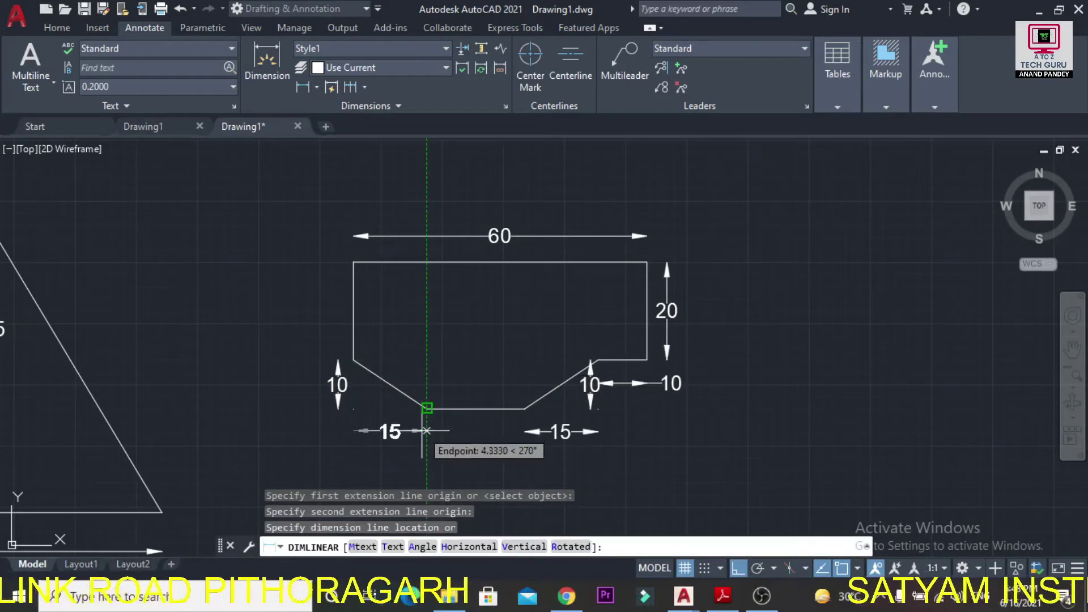
left_click(423, 432)
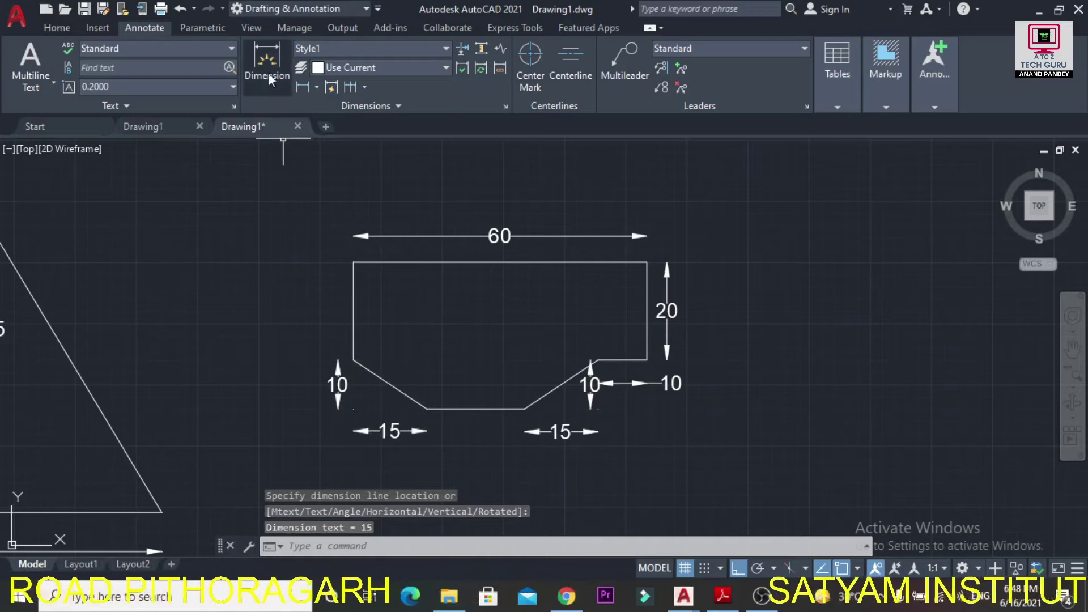
Add linear dimensions outside the left vertical edge and below the bottom edge, aligned with the neighbouring dimensions
left_click(304, 87)
left_click(353, 262)
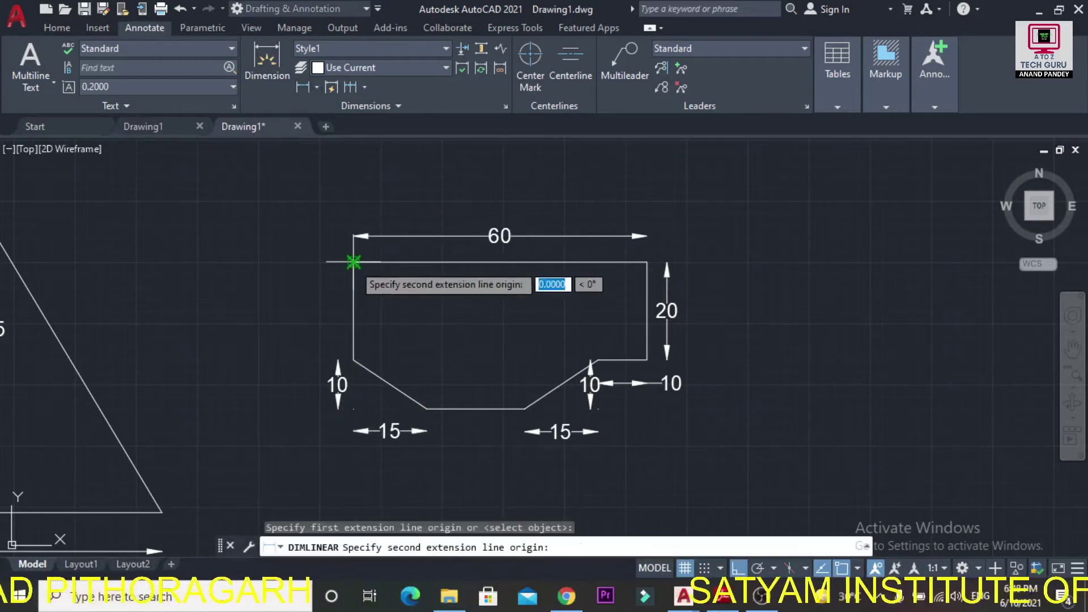
left_click(354, 360)
left_click(338, 363)
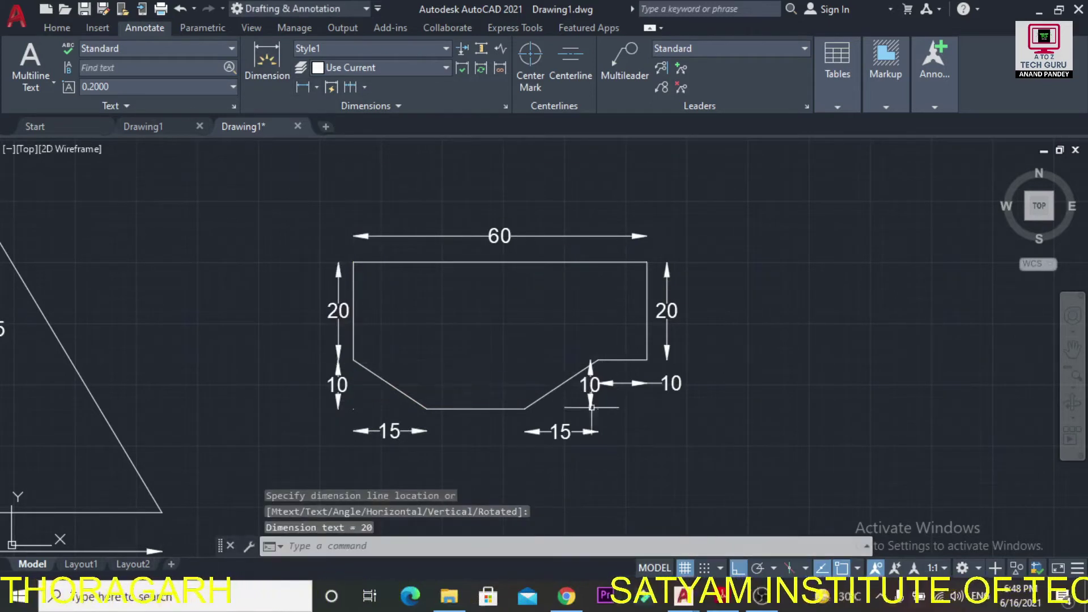
left_click(303, 86)
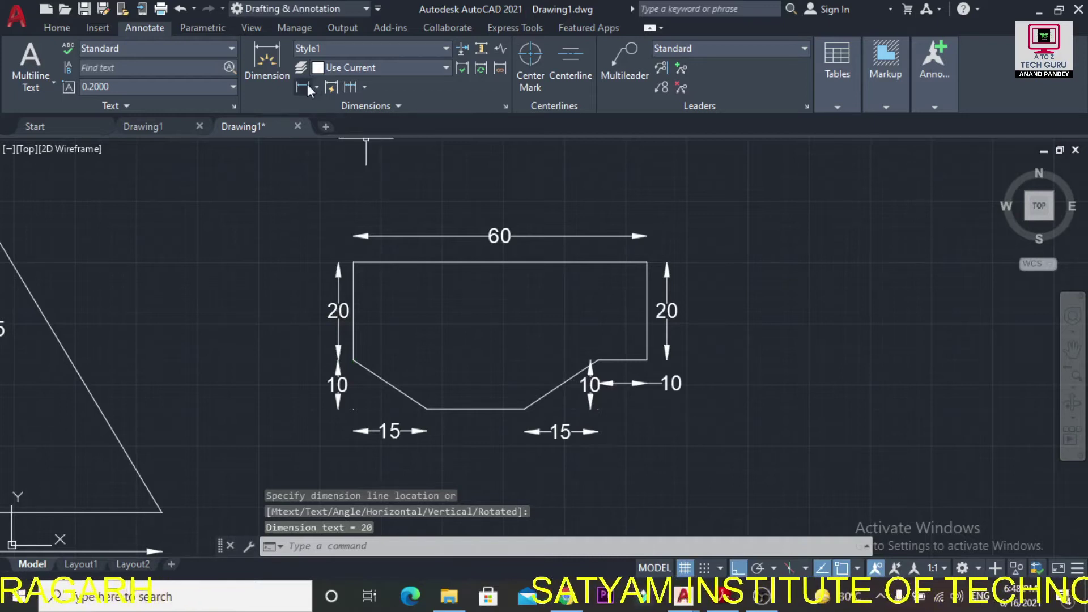
left_click(427, 408)
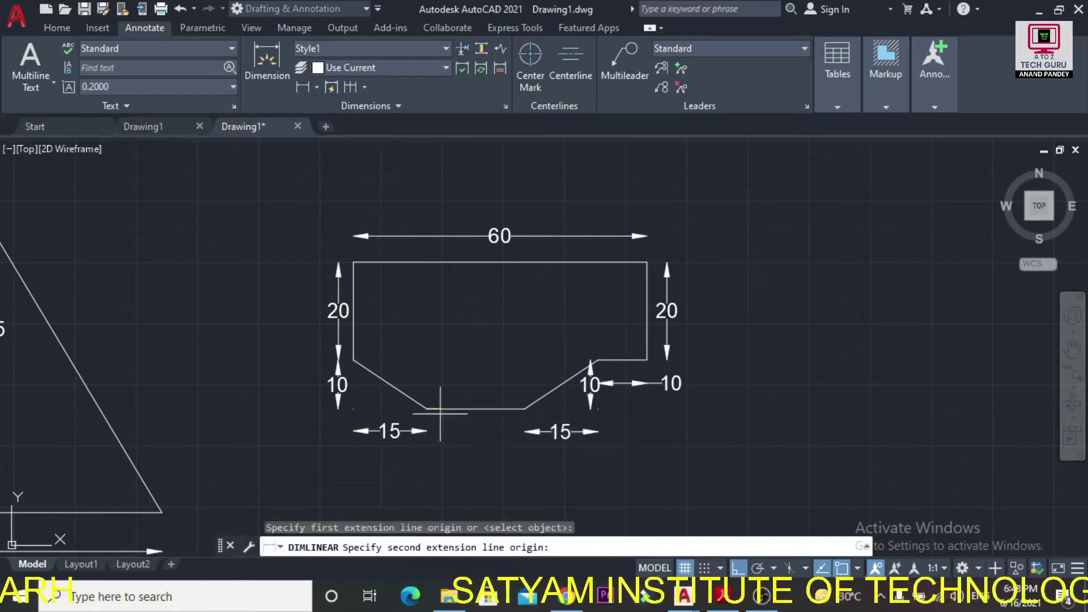
left_click(524, 408)
left_click(538, 432)
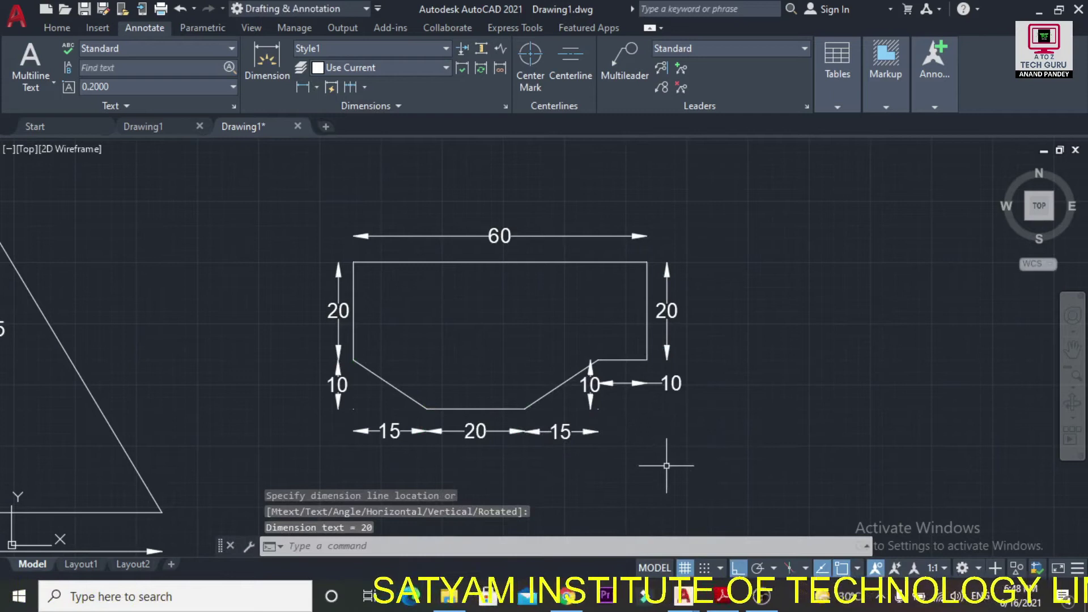
left_click(1057, 10)
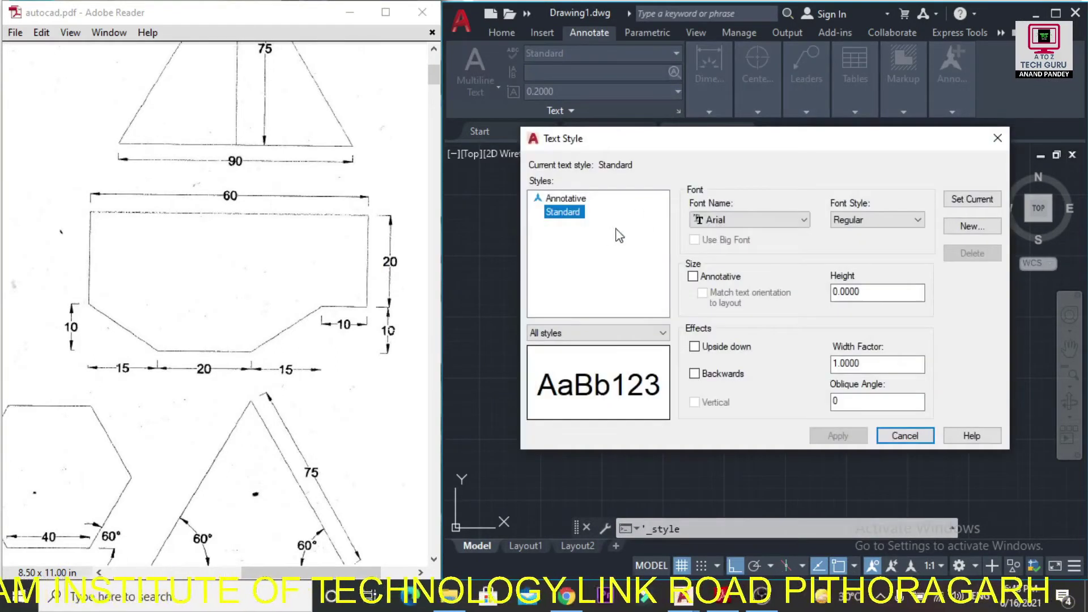
left_click(997, 138)
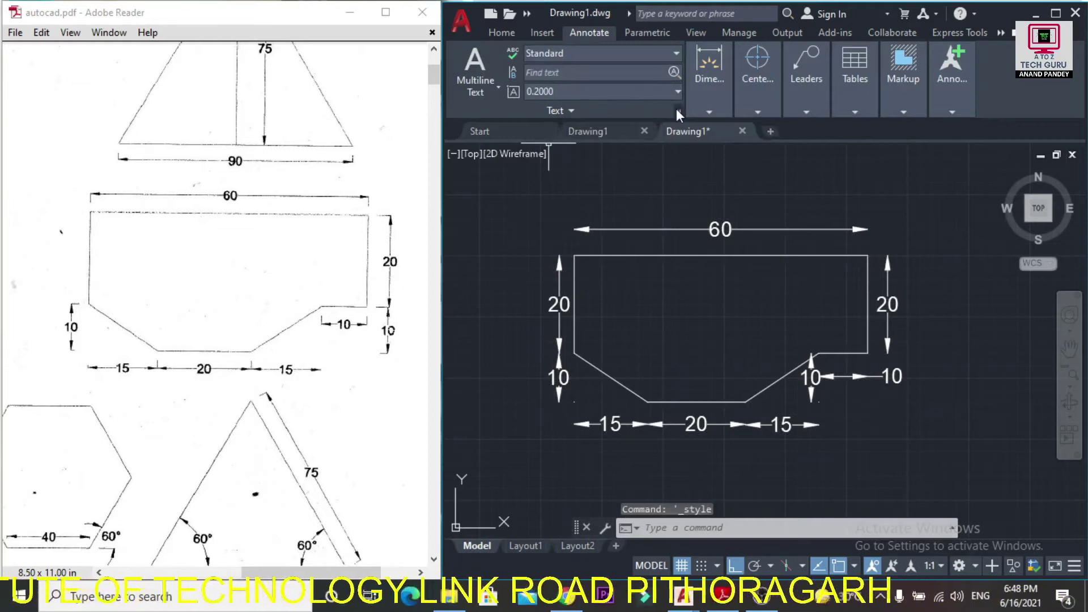
left_click(1055, 13)
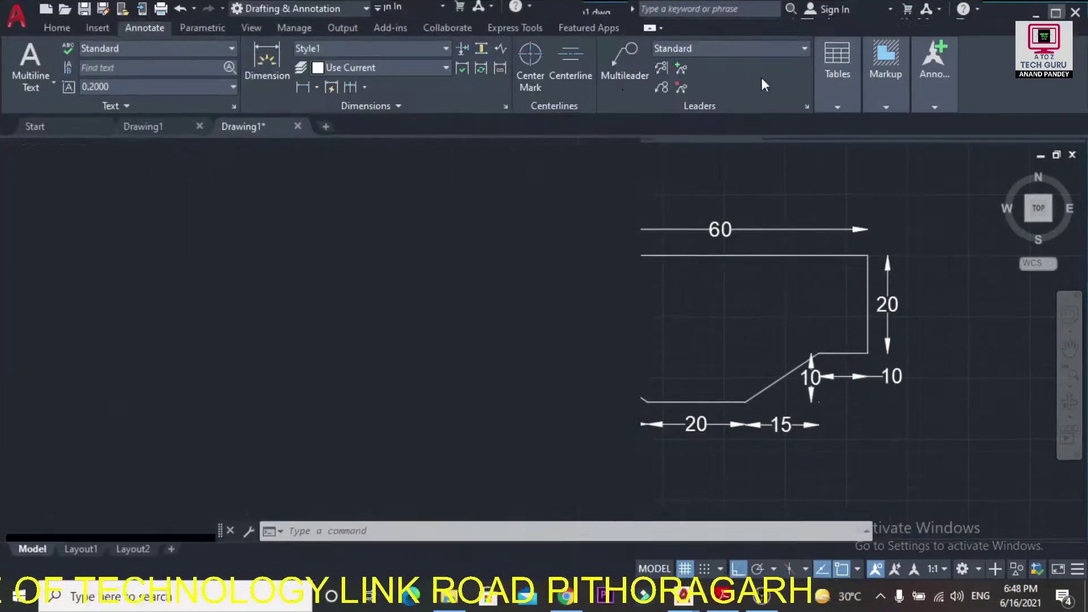
Create a new dimension style named Style2 that starts from Style1
left_click(505, 108)
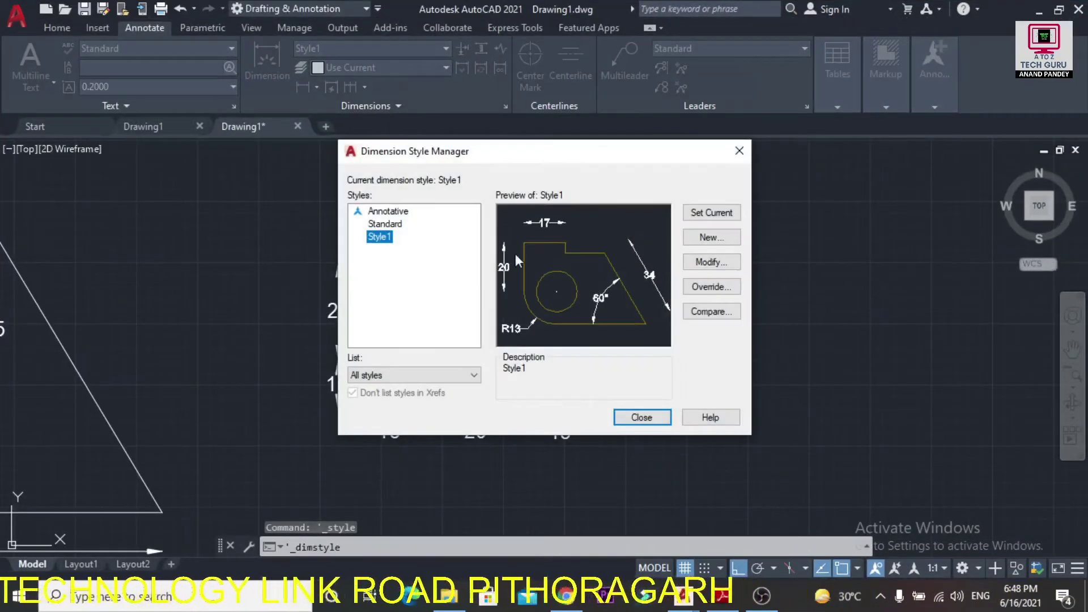
left_click(711, 237)
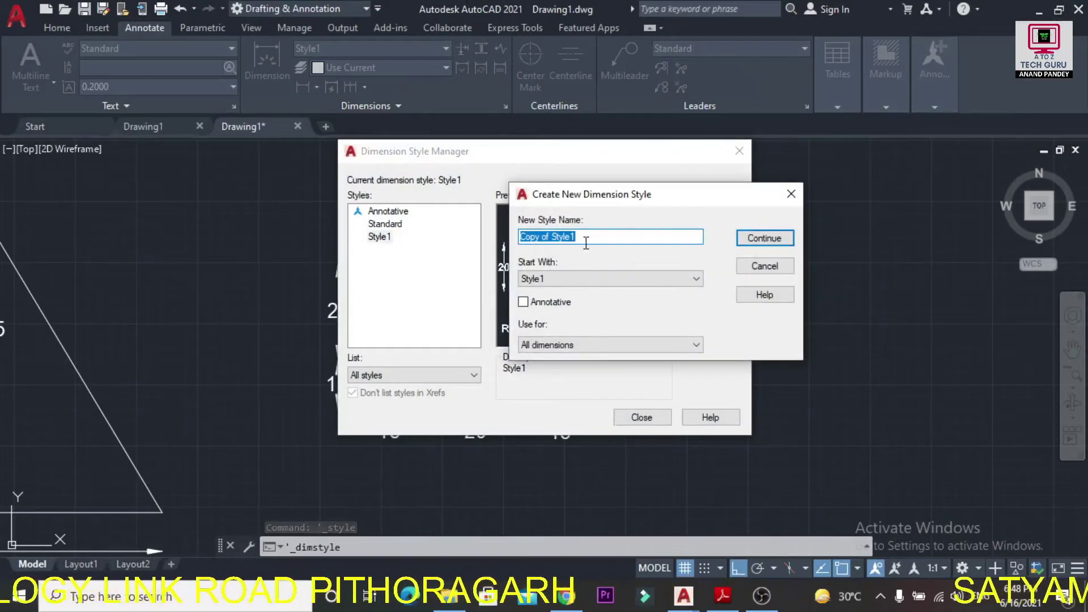
left_click(583, 241)
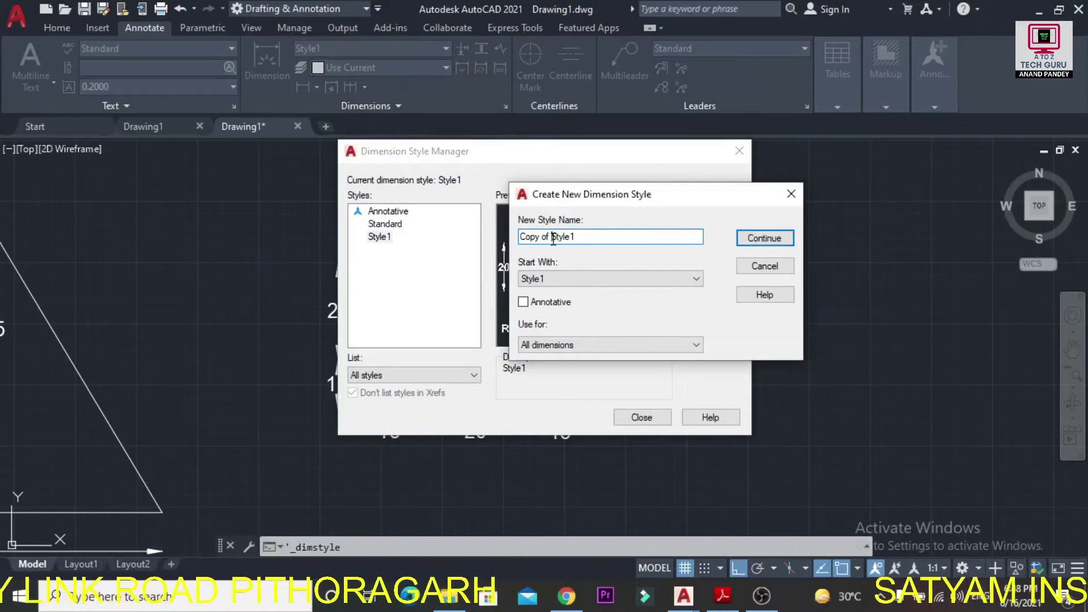
key("BackSpace")
key("BackSpace")
key("BackSpace")
key("BackSpace")
key("BackSpace")
key("BackSpace")
key("BackSpace")
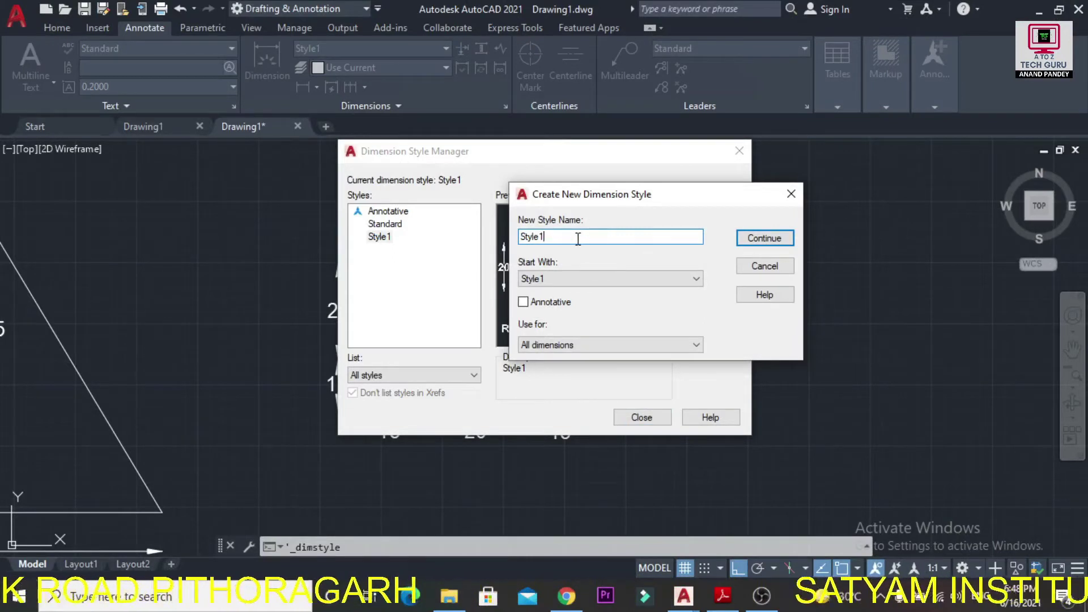
left_click(764, 238)
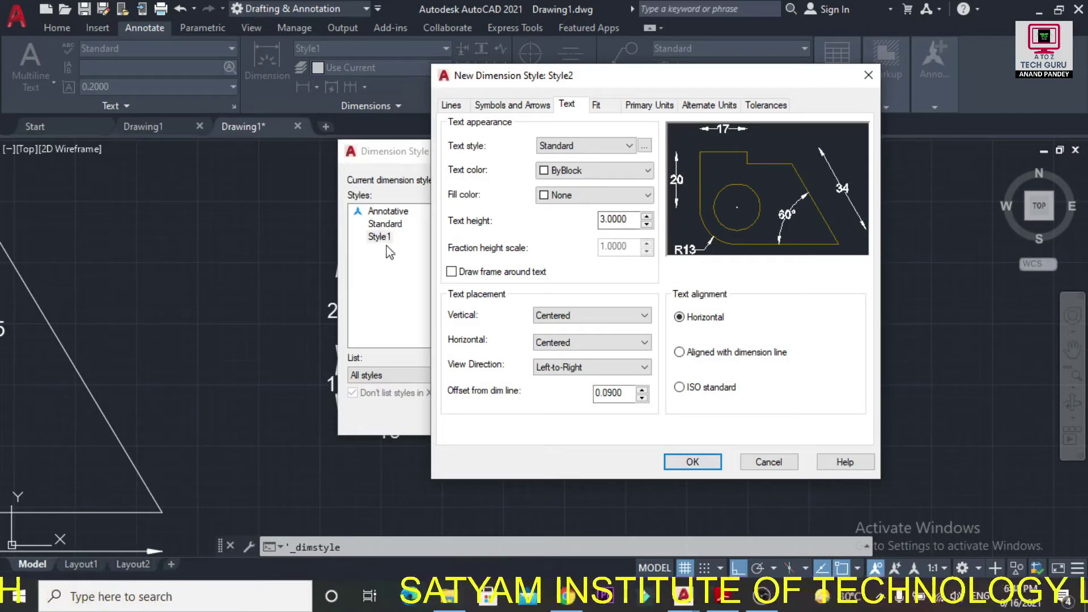
Set Style2's dimension text height to 2, save the style and close the Dimension Style Manager after previewing both styles
left_click_drag(639, 219, 534, 216)
type("2")
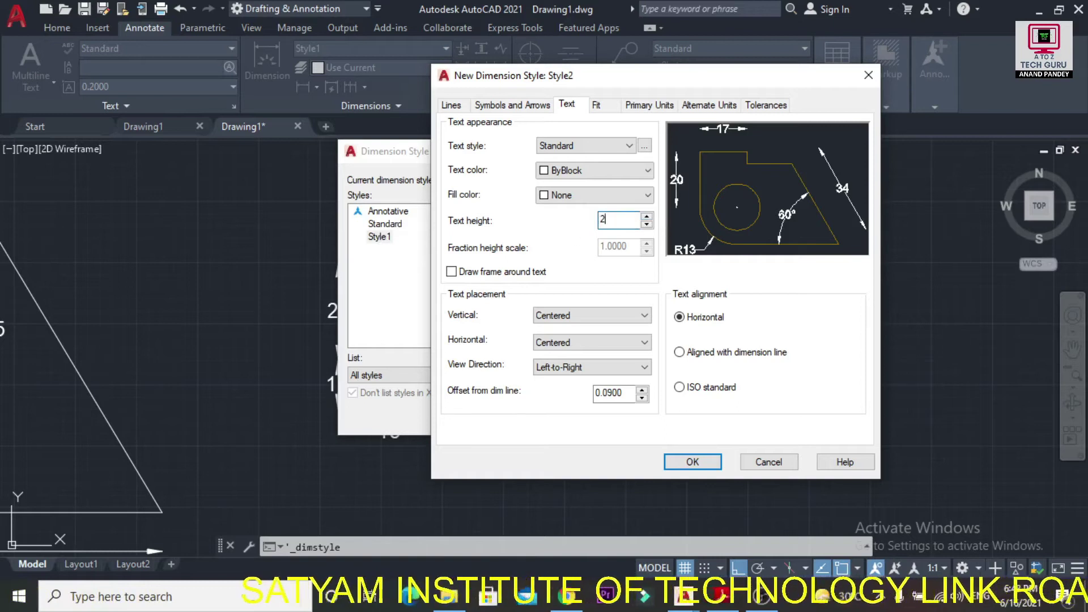
left_click(693, 462)
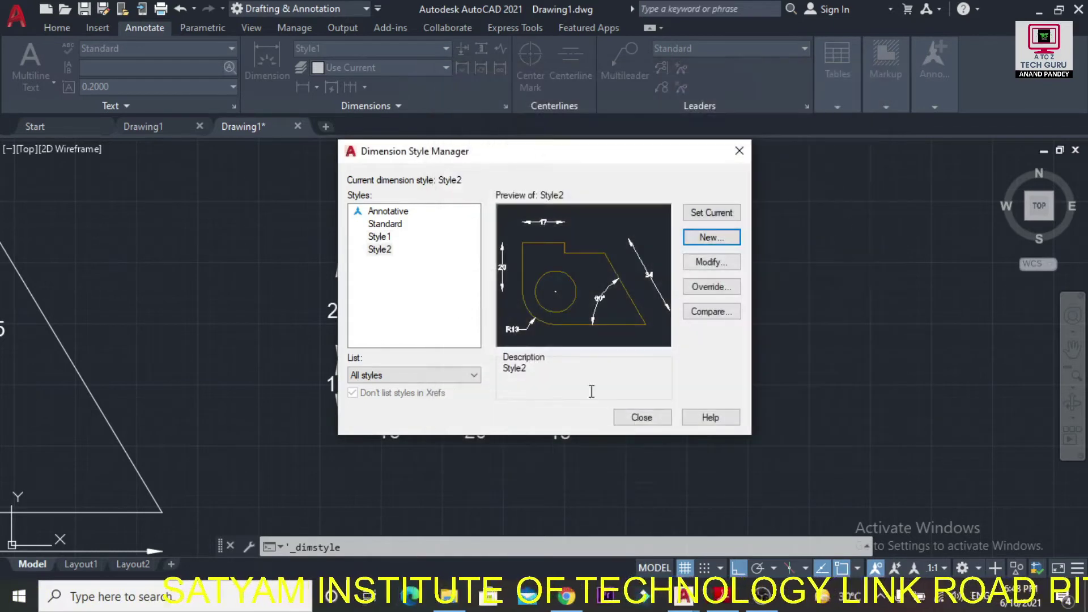
left_click(378, 237)
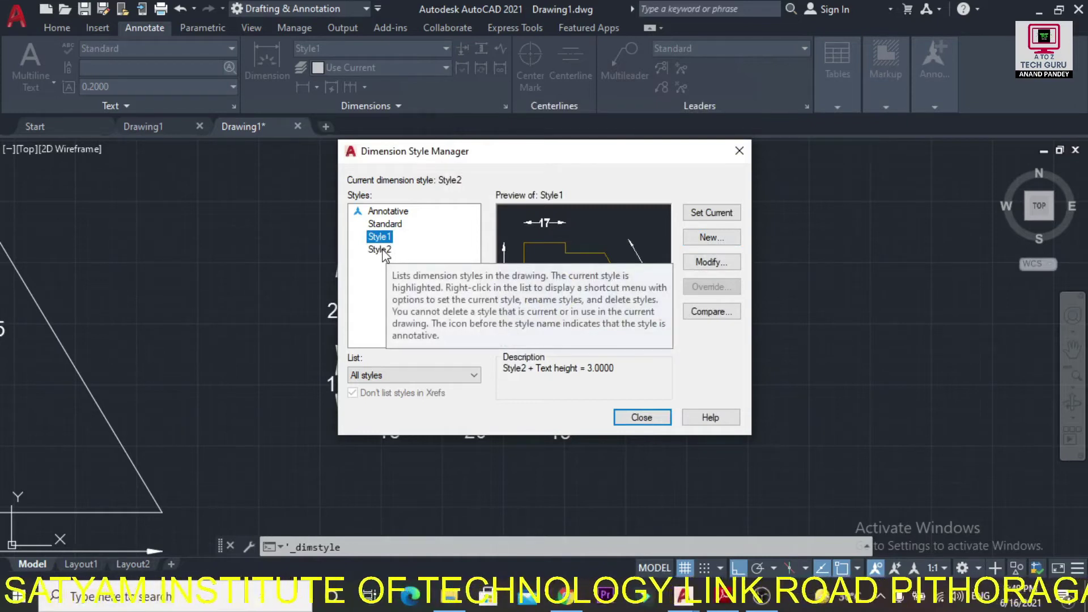
left_click(381, 250)
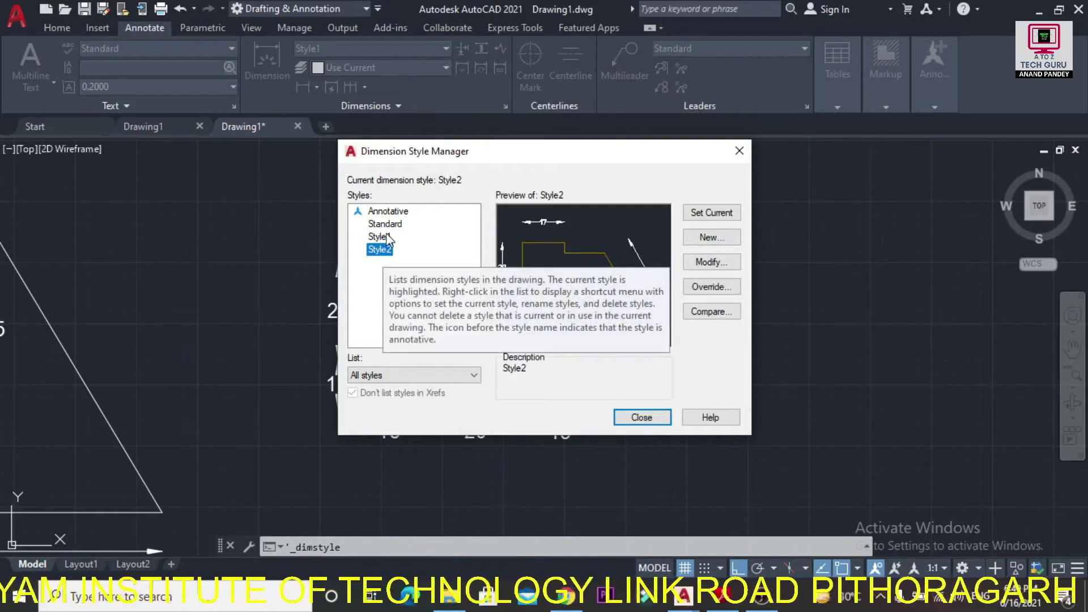
left_click(739, 152)
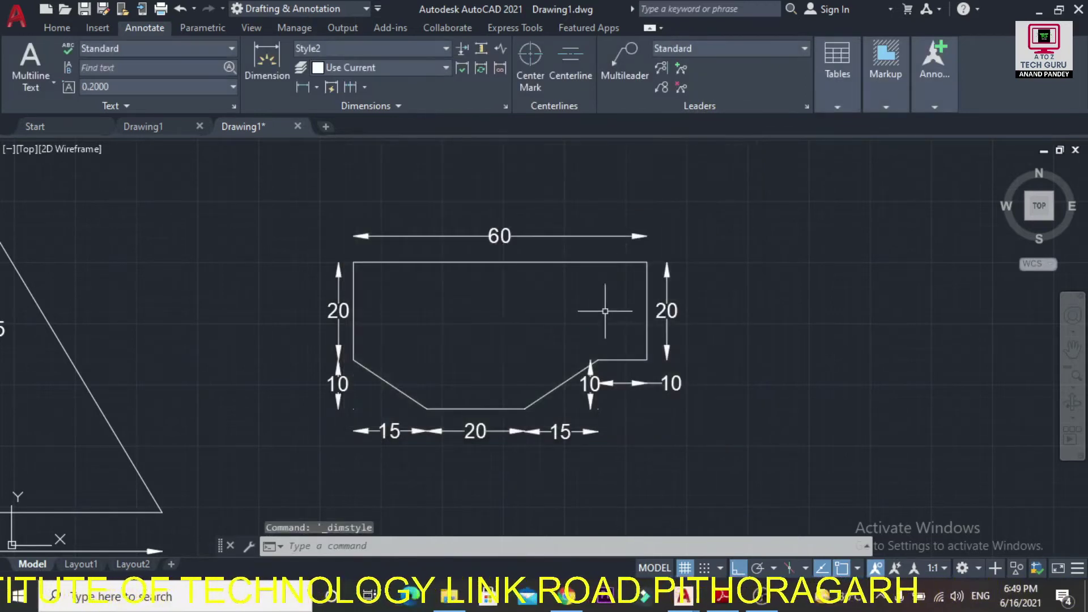
Select all the dimensions around the 60-wide shape and assign them the dimension style Style2
left_click(599, 214)
left_click(371, 249)
left_click(342, 343)
left_click(339, 391)
left_click(391, 431)
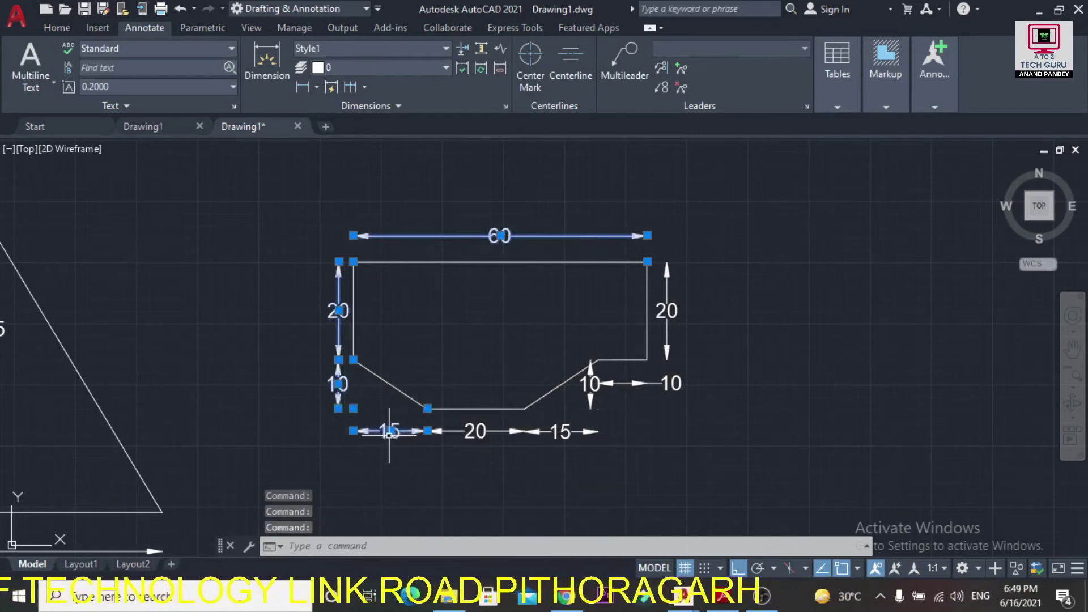
left_click(589, 428)
left_click(527, 448)
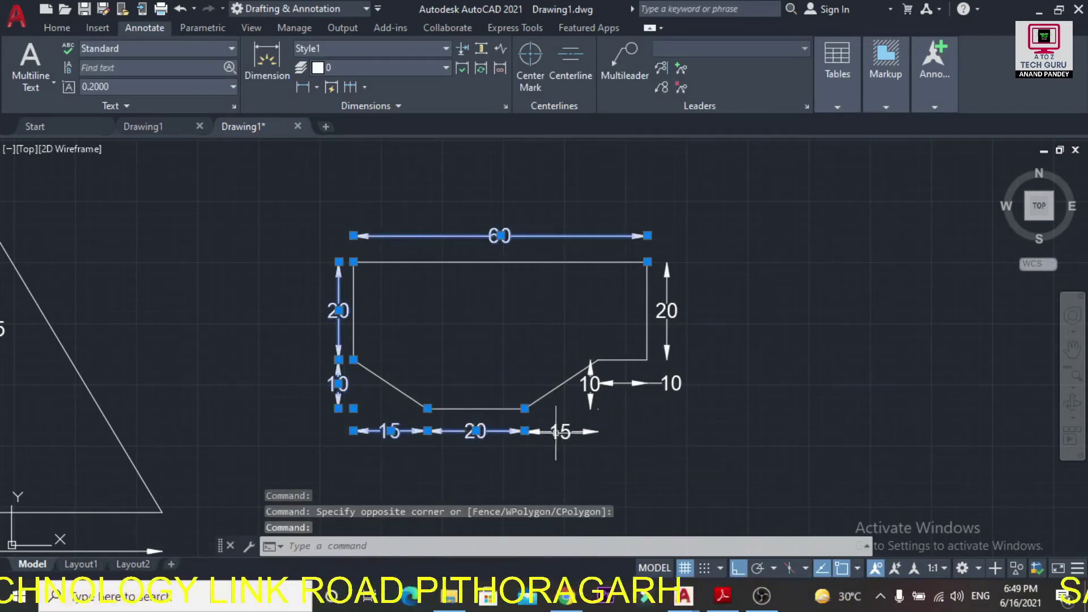
left_click(591, 384)
left_click(626, 383)
left_click(667, 320)
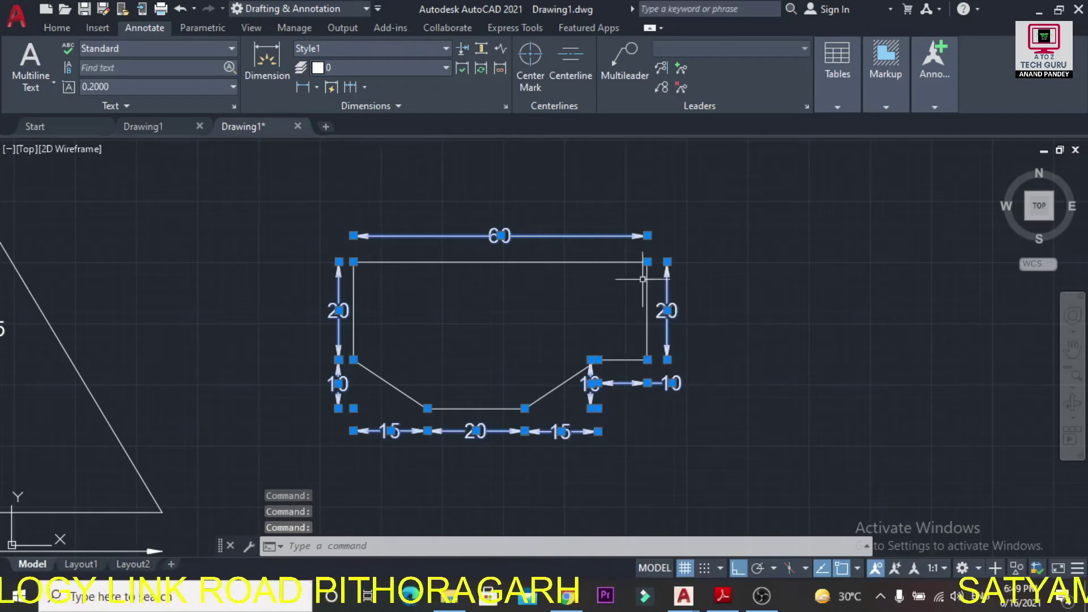
left_click(430, 49)
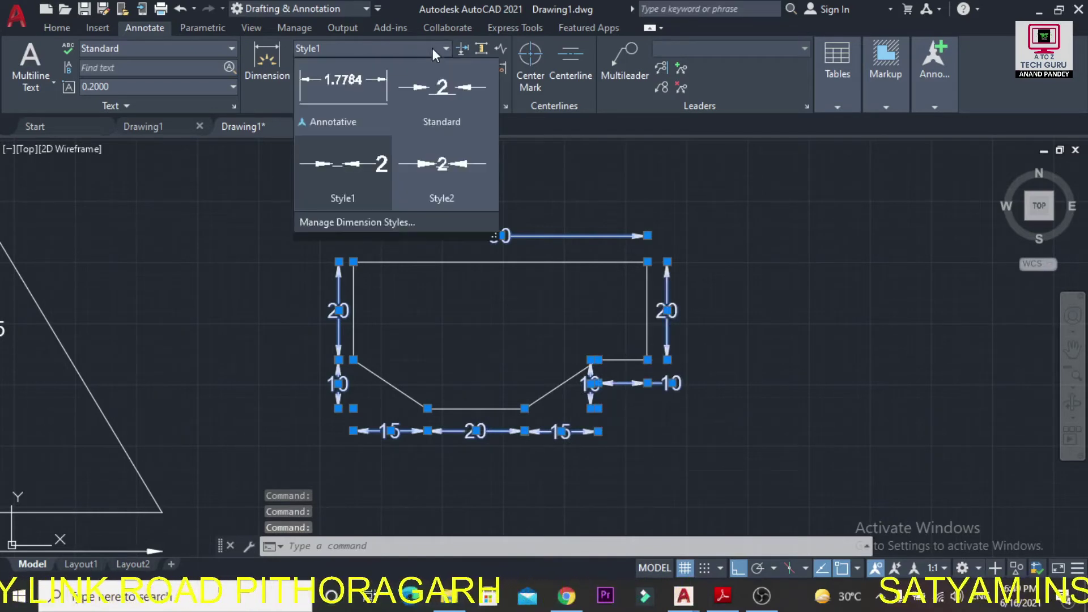
left_click(432, 170)
key("Escape")
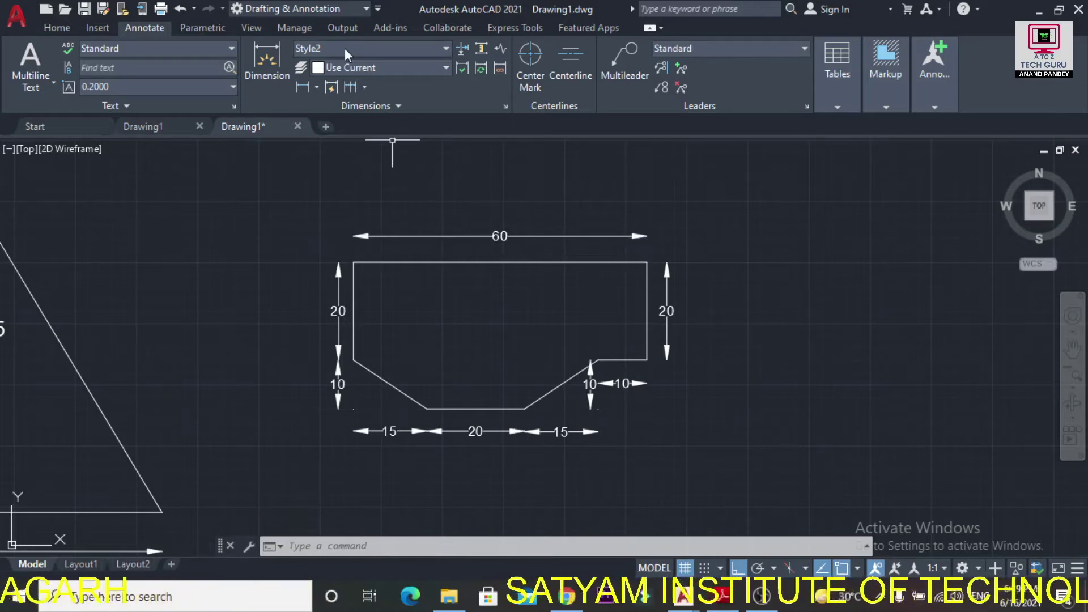
Show the drawing beside the reference PDF, with an empty drawing area and the triangle exercise with 60° base angles in view
left_click(1072, 349)
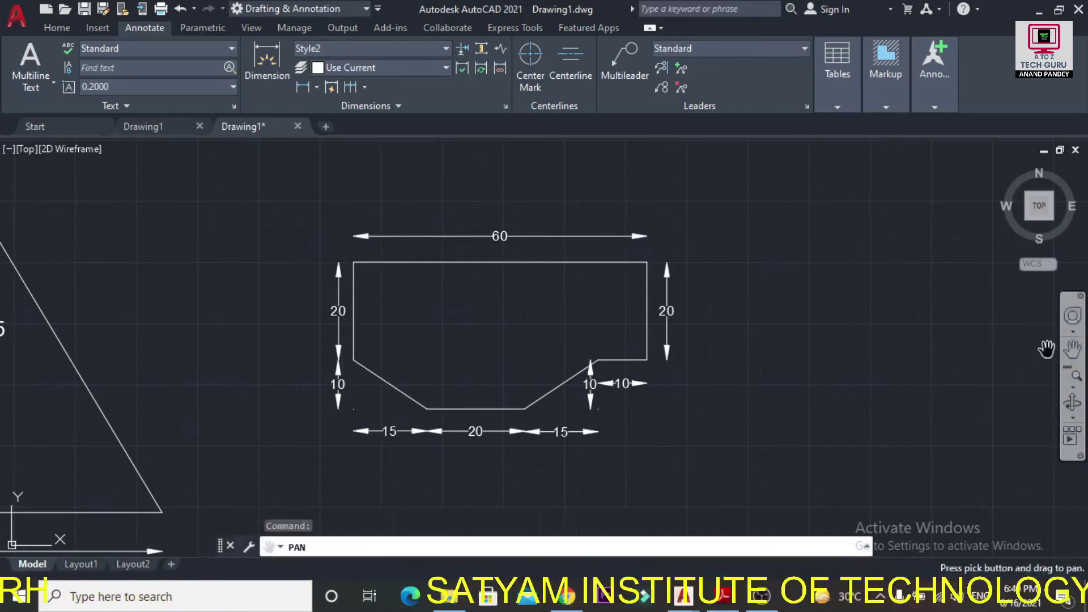
left_click_drag(530, 310, 469, 292)
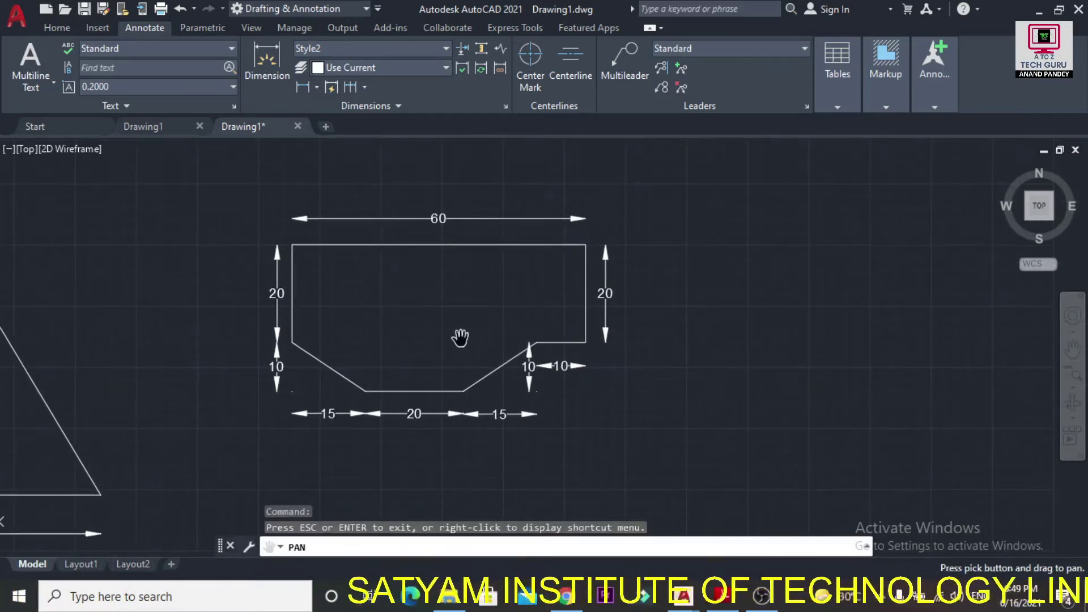
left_click(1059, 9)
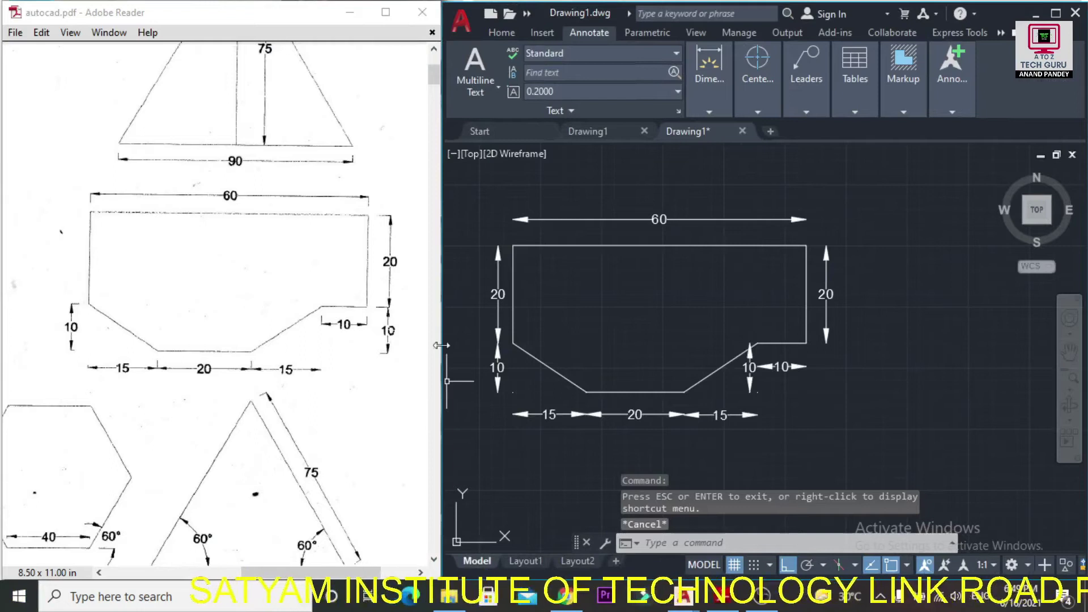
left_click(1069, 352)
left_click_drag(865, 348, 527, 355)
left_click_drag(839, 331, 731, 345)
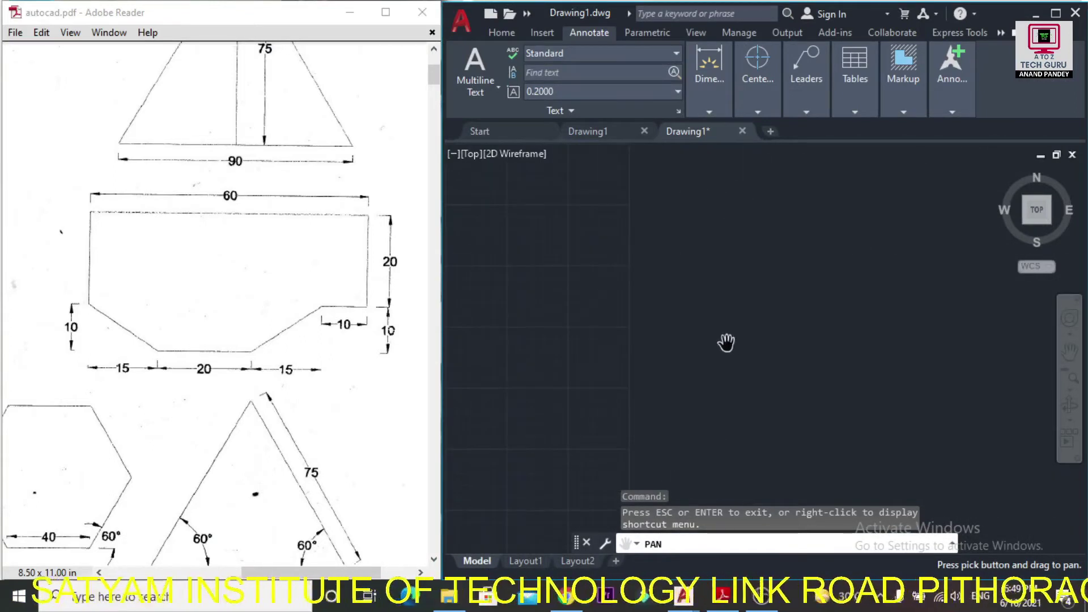
key("Escape")
left_click_drag(435, 83, 434, 90)
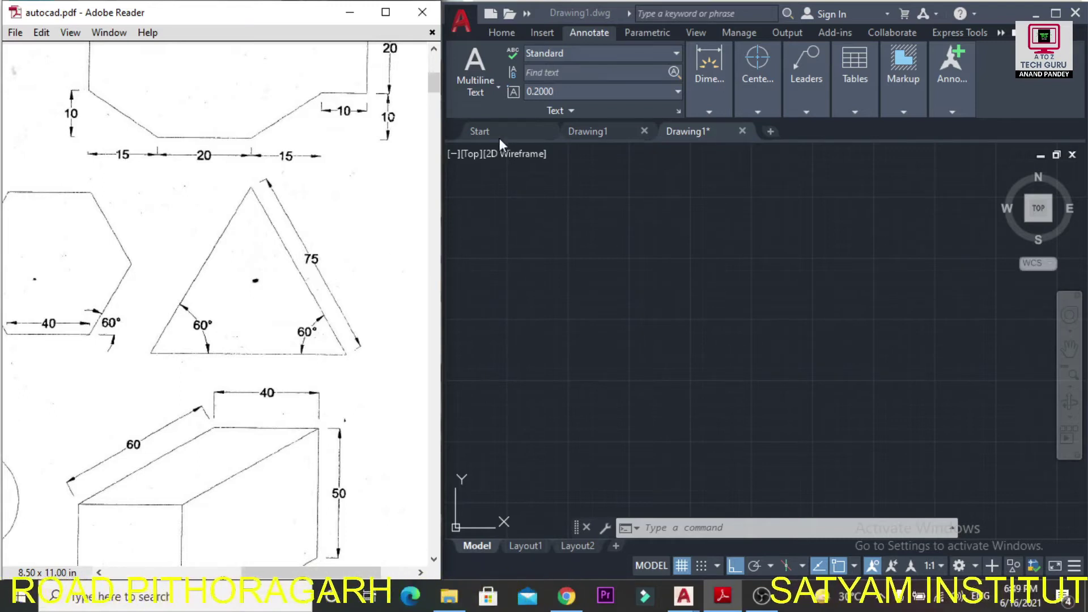
left_click(514, 28)
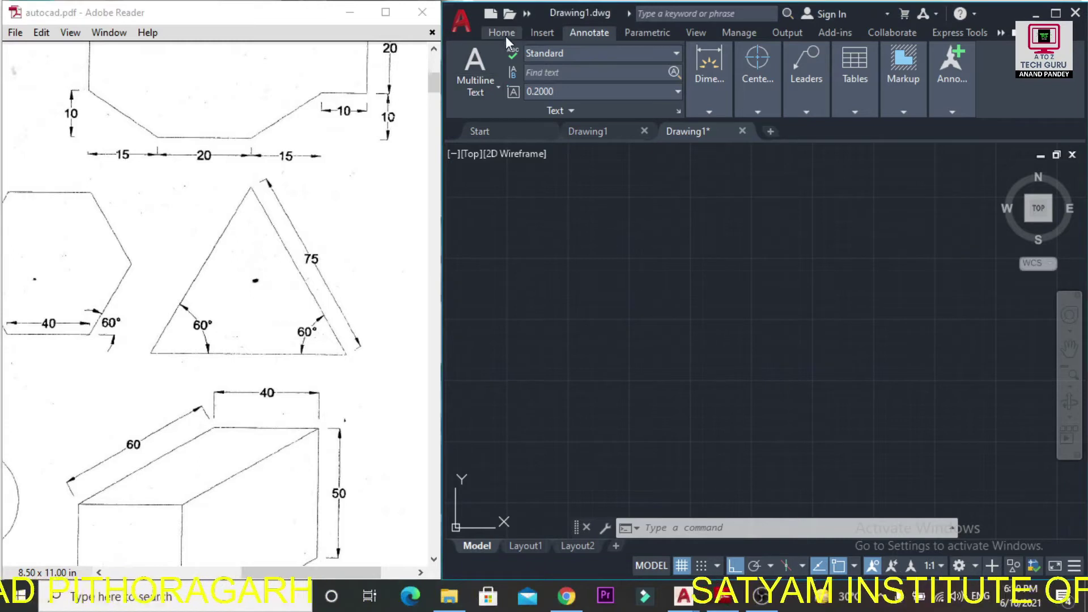
left_click(502, 34)
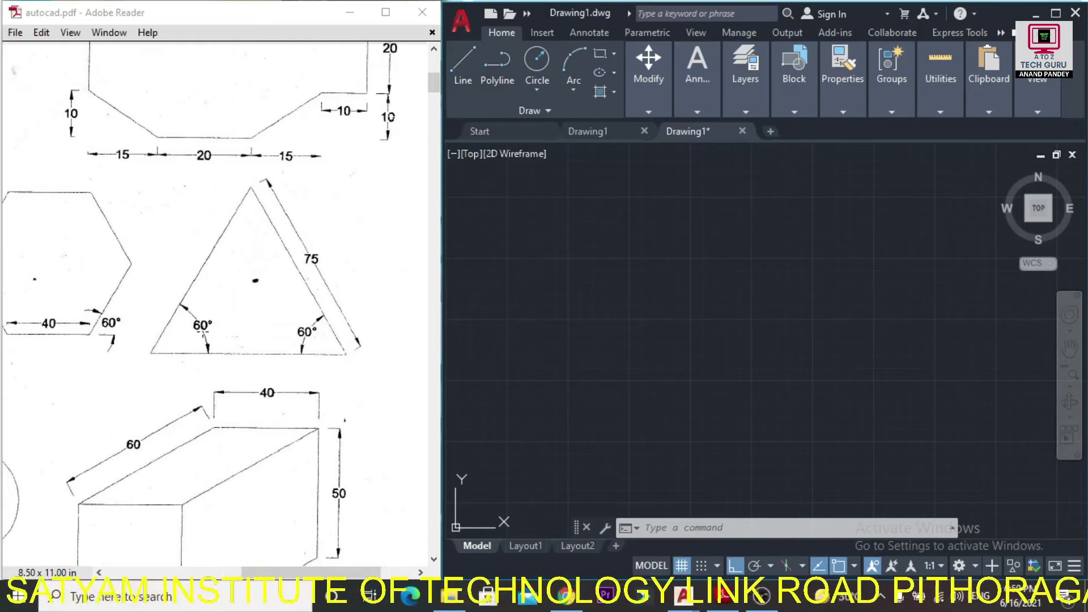
Examine the two base angles and the side of the triangle exercise in the reference PDF
double_click(193, 317)
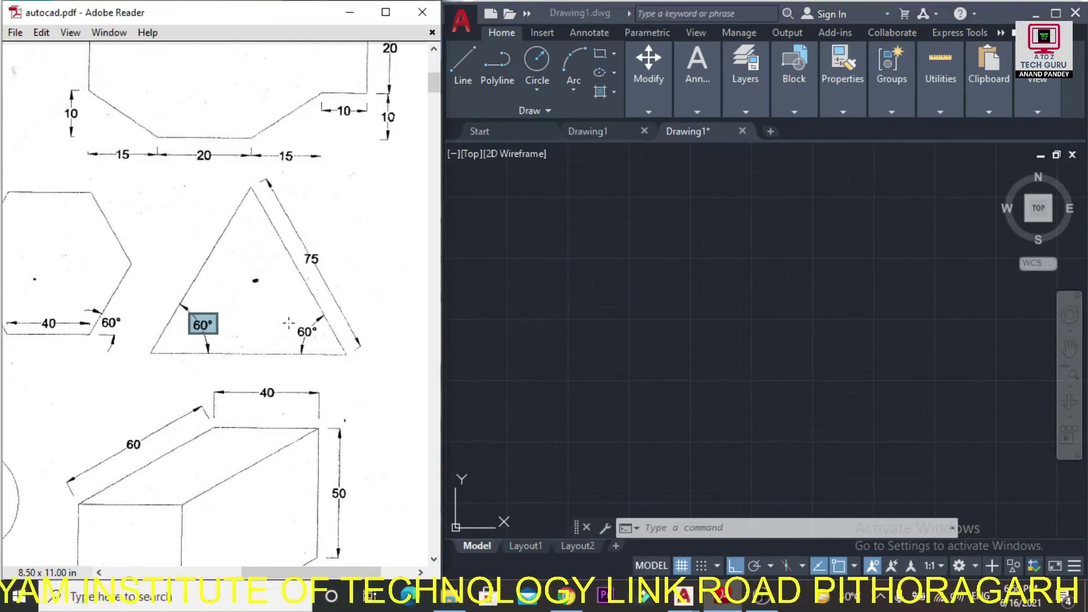
double_click(317, 336)
left_click(251, 237)
key("ctrl+a")
left_click(246, 300)
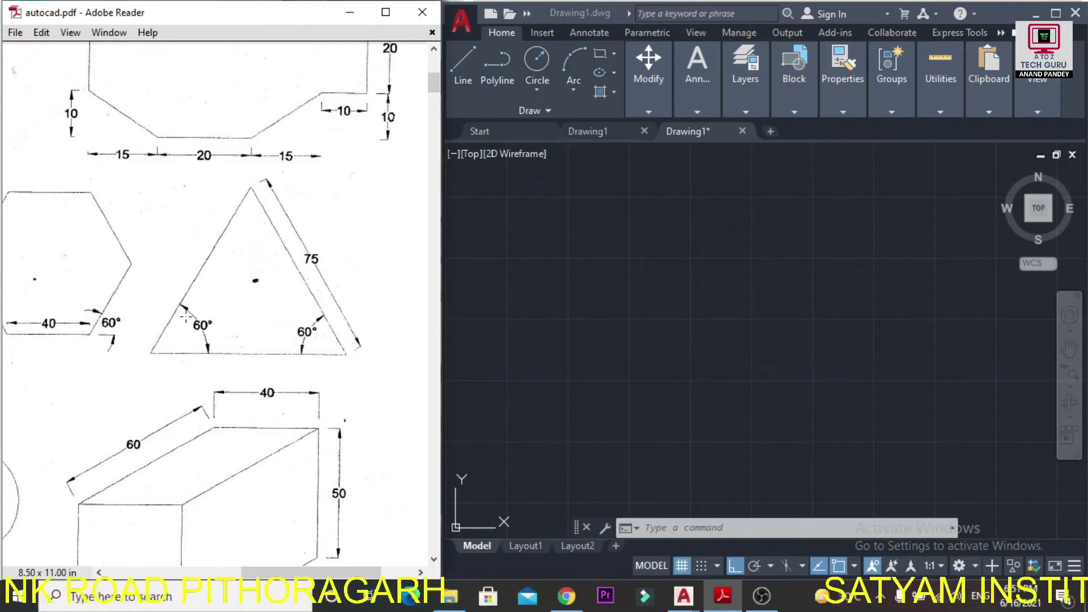
Draw a horizontal line 75 long in the empty area as the triangle's base
left_click(462, 63)
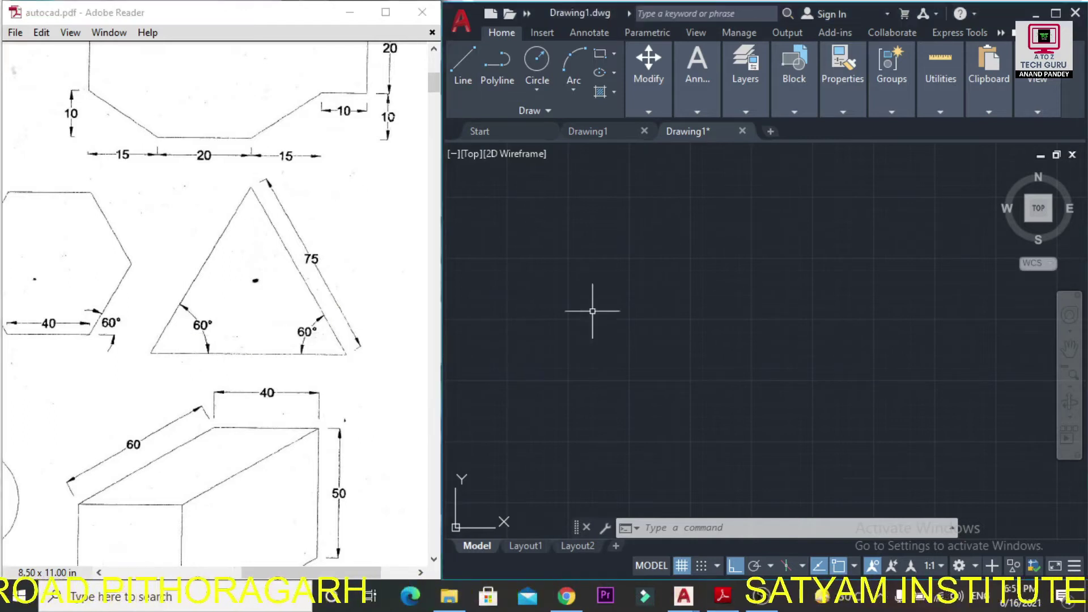
left_click(465, 77)
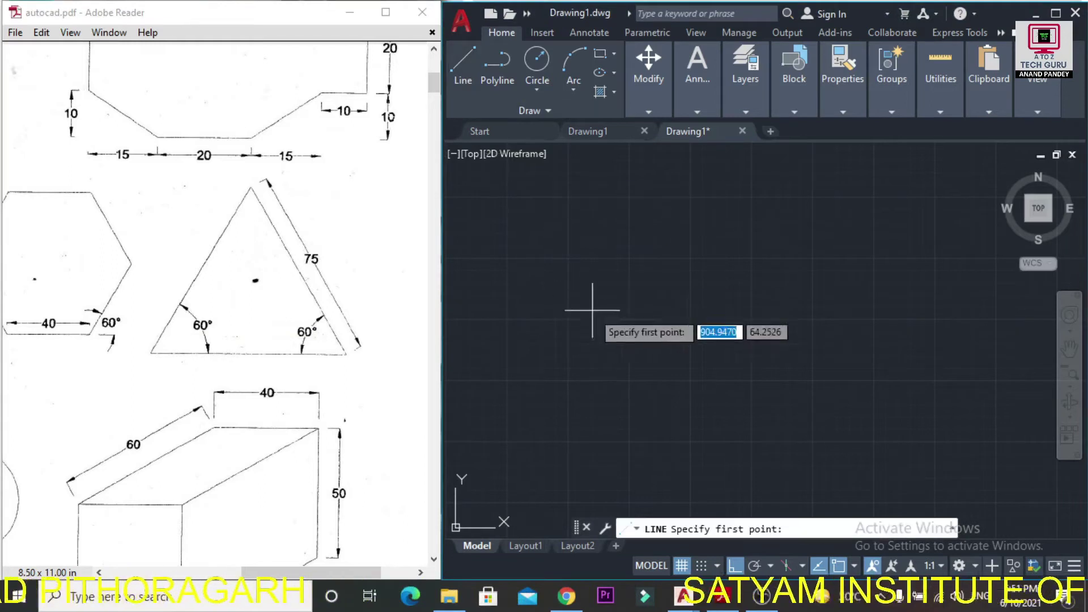
left_click(599, 348)
type("75")
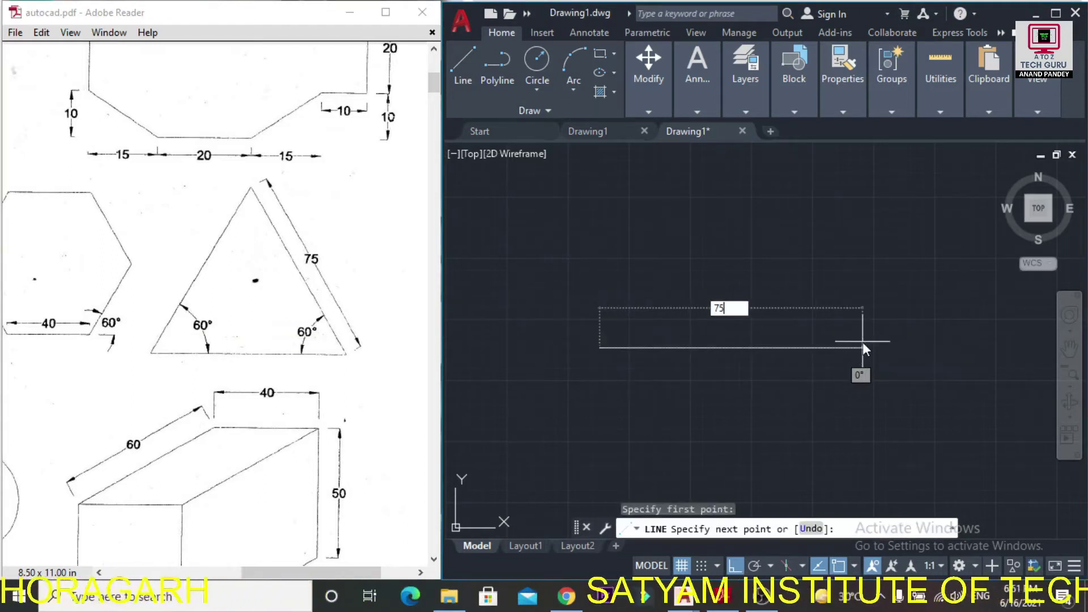
key("Return")
key("Return")
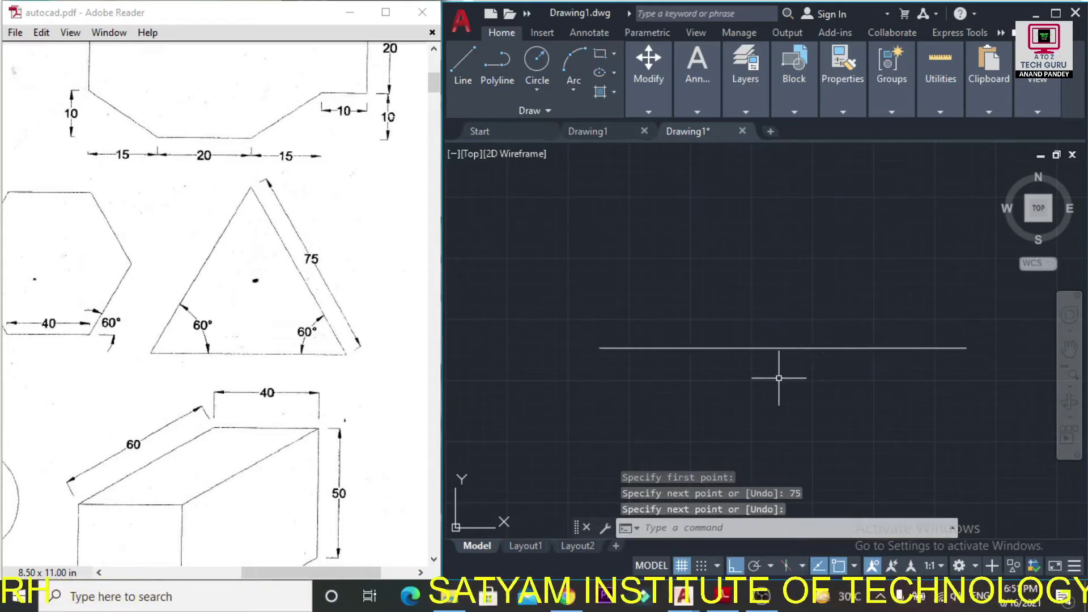
Start a line at the left end of the 75-long base with Ortho off and its direction locked at 60°
left_click(1070, 348)
left_click_drag(850, 375, 744, 385)
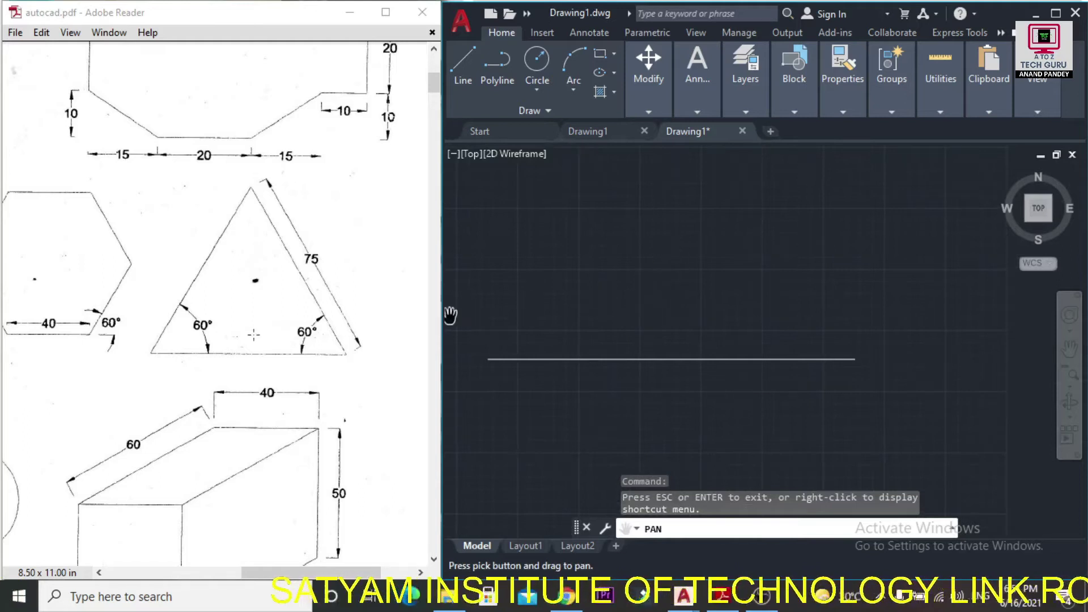
left_click(463, 65)
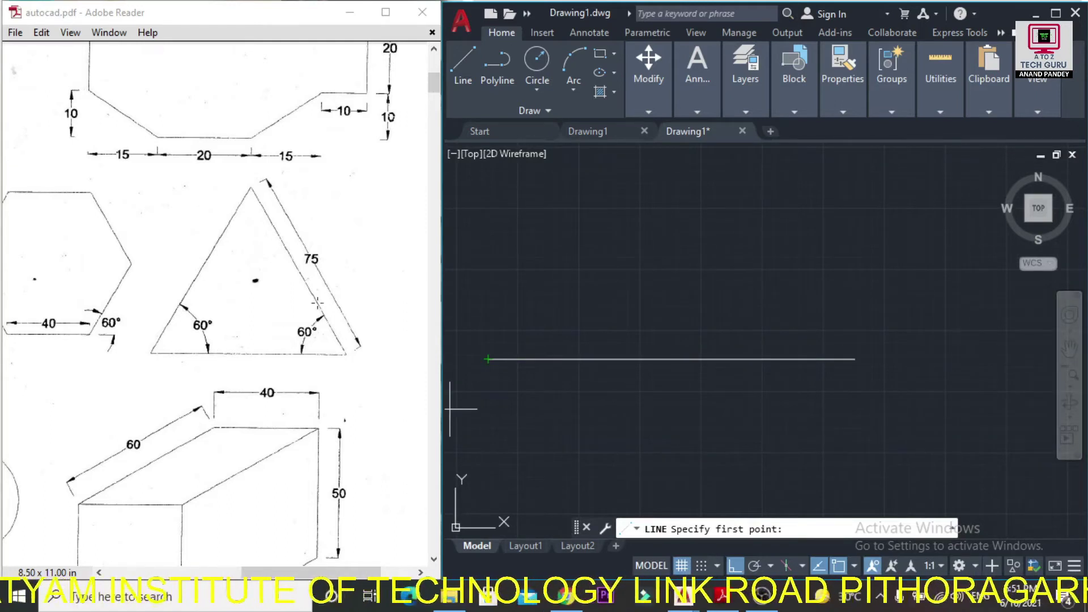
left_click(468, 67)
left_click(488, 358)
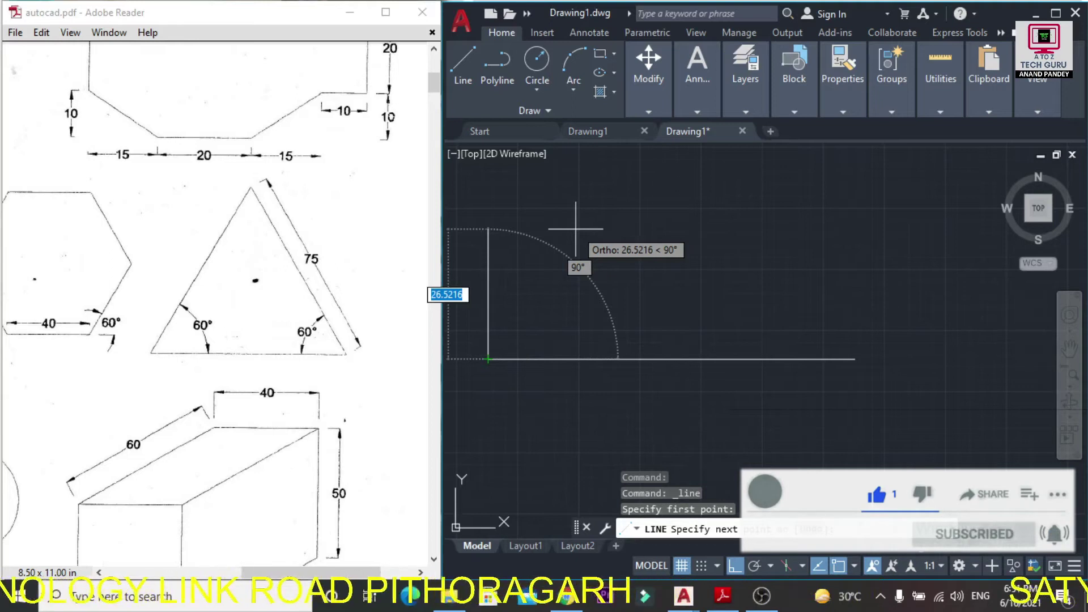
key("F8")
type("<")
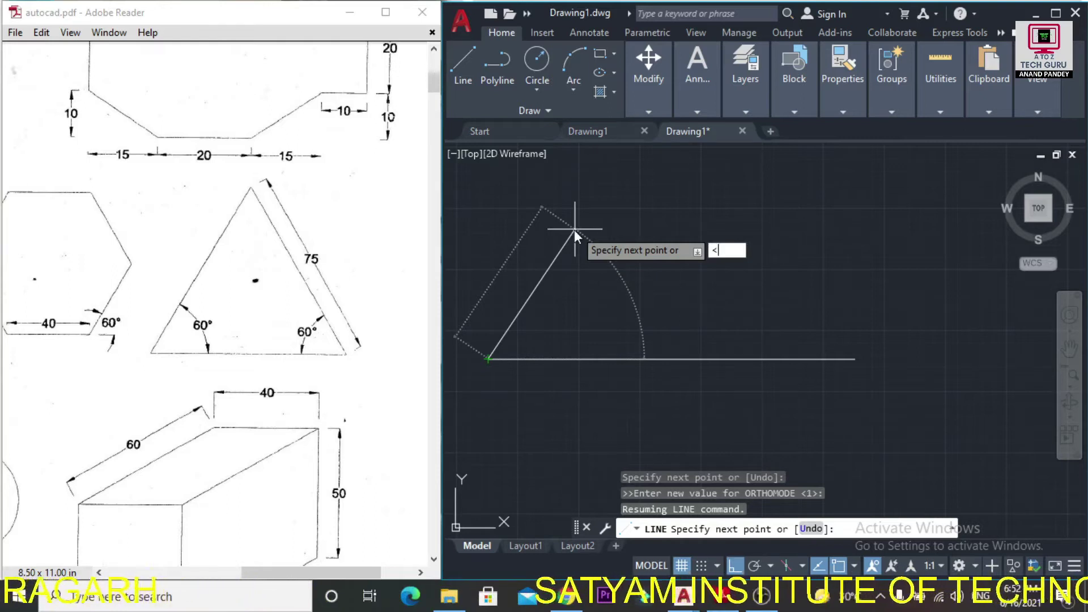
type("6")
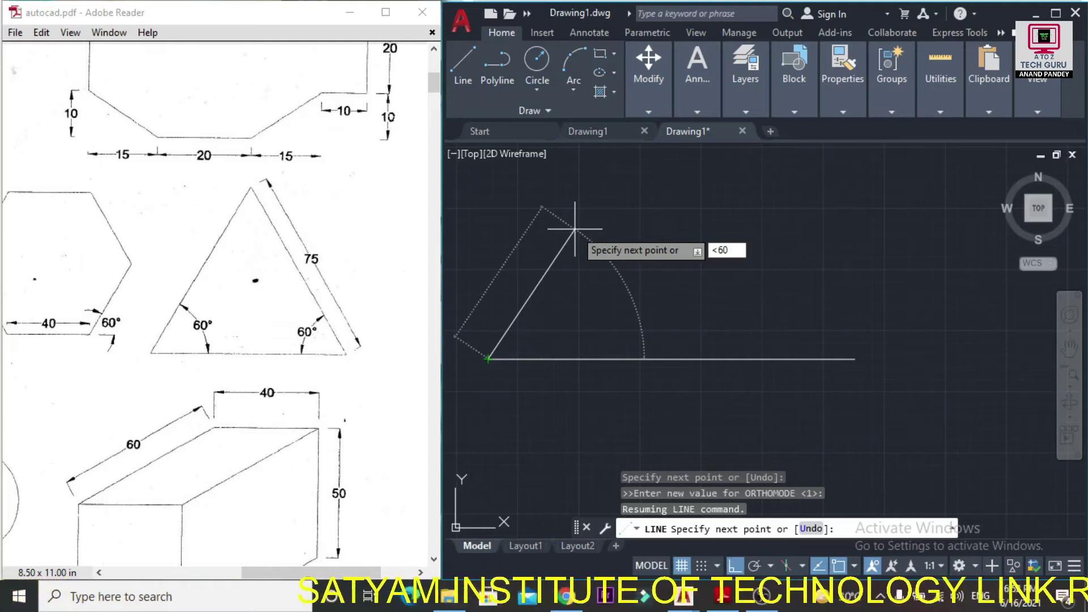
type("0")
key("Return")
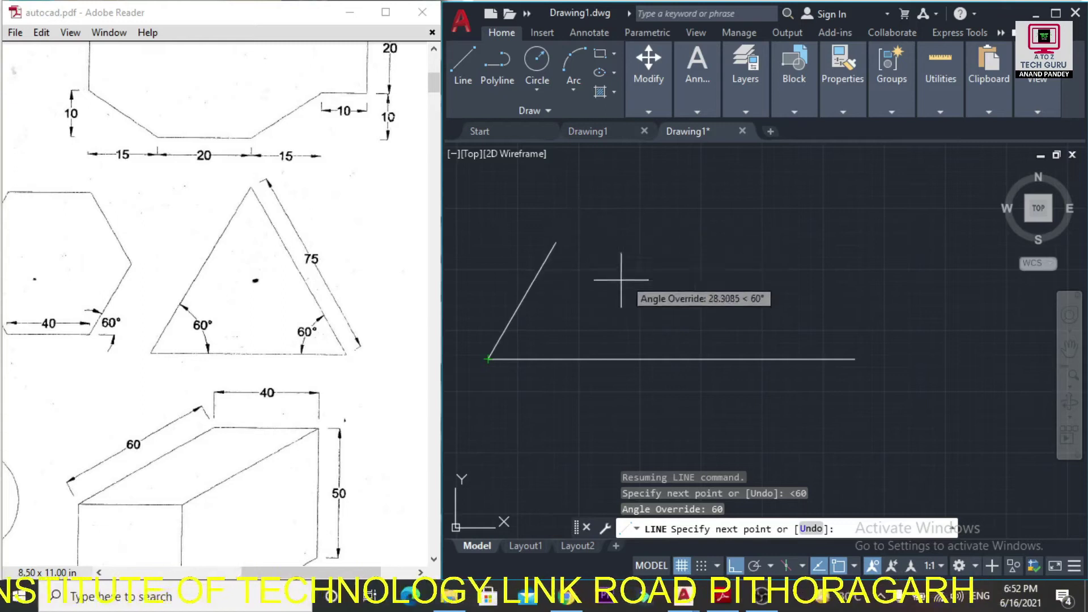
Make the inclined side 75 long and close the triangle with a line to the right end of the base
left_click(1070, 348)
left_click_drag(805, 286, 824, 357)
key("Escape")
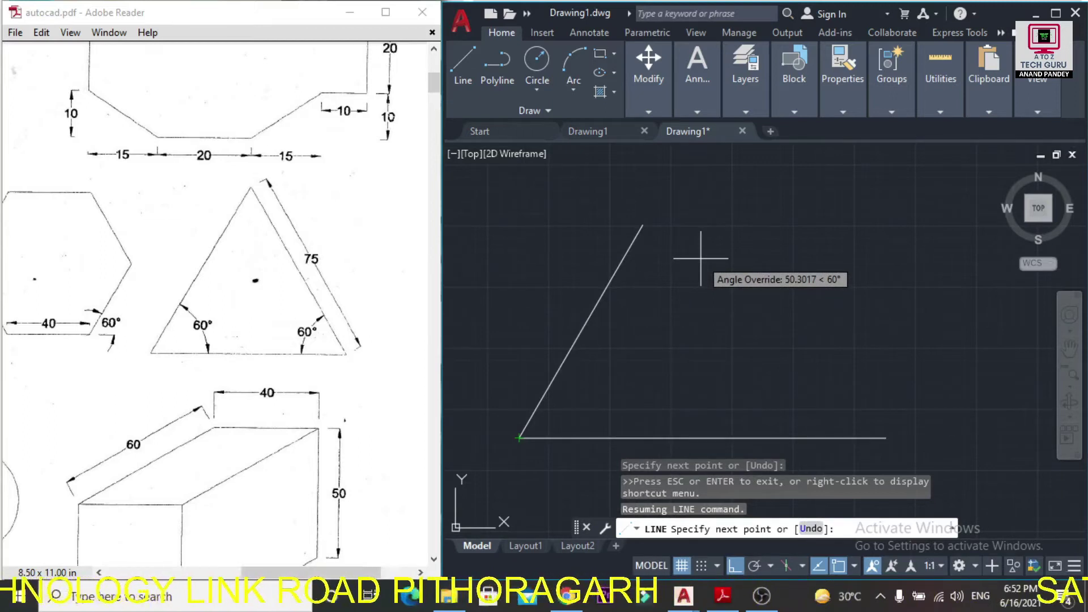
type("75")
key("Return")
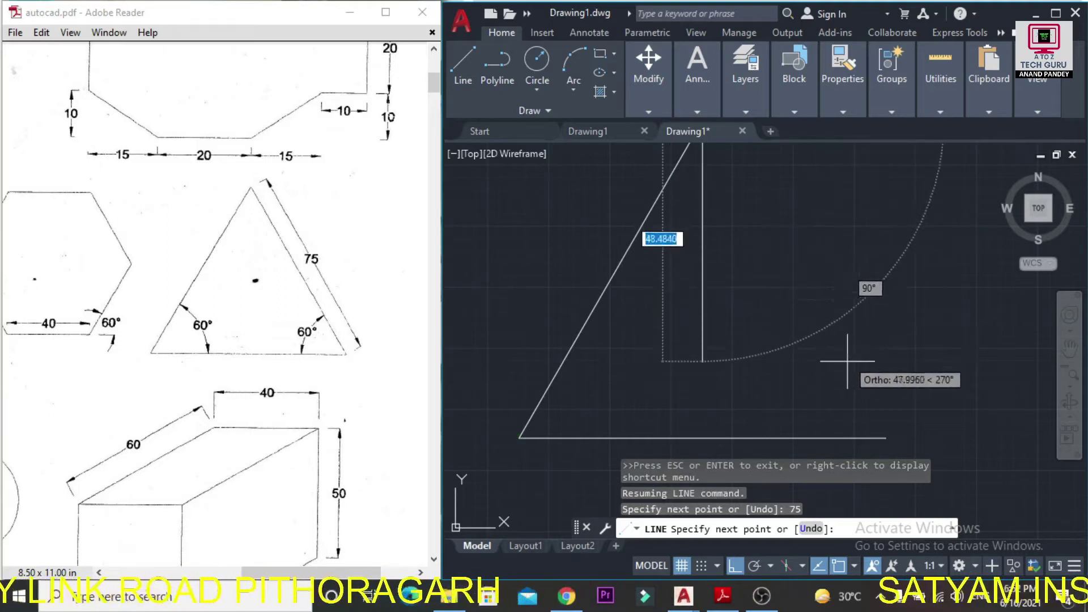
left_click(885, 436)
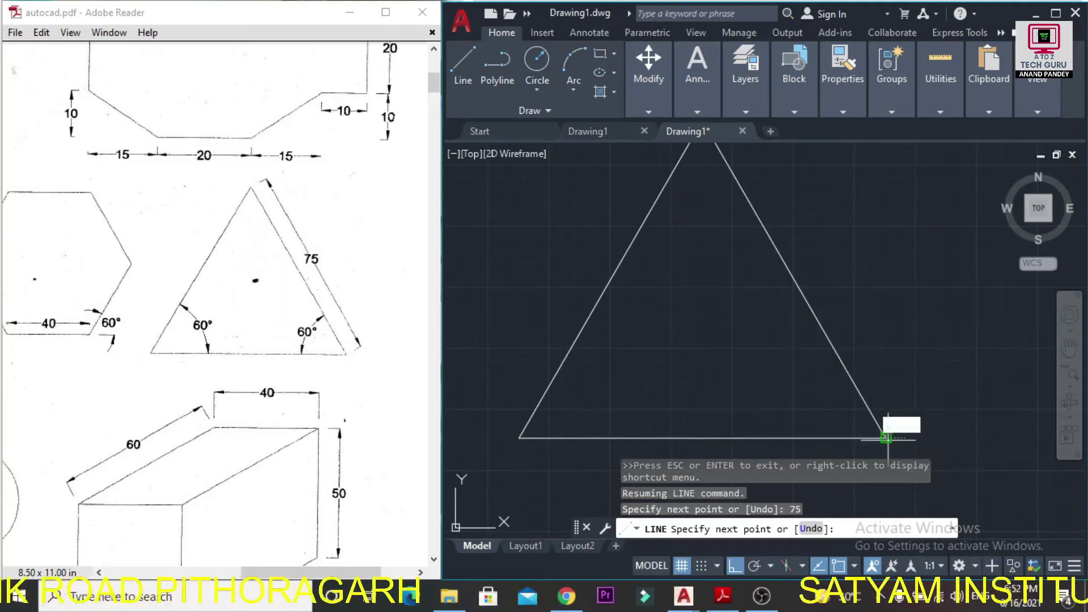
key("Escape")
Check the lengths and angles of the triangle's three sides at their endpoint grips
left_click(1073, 377)
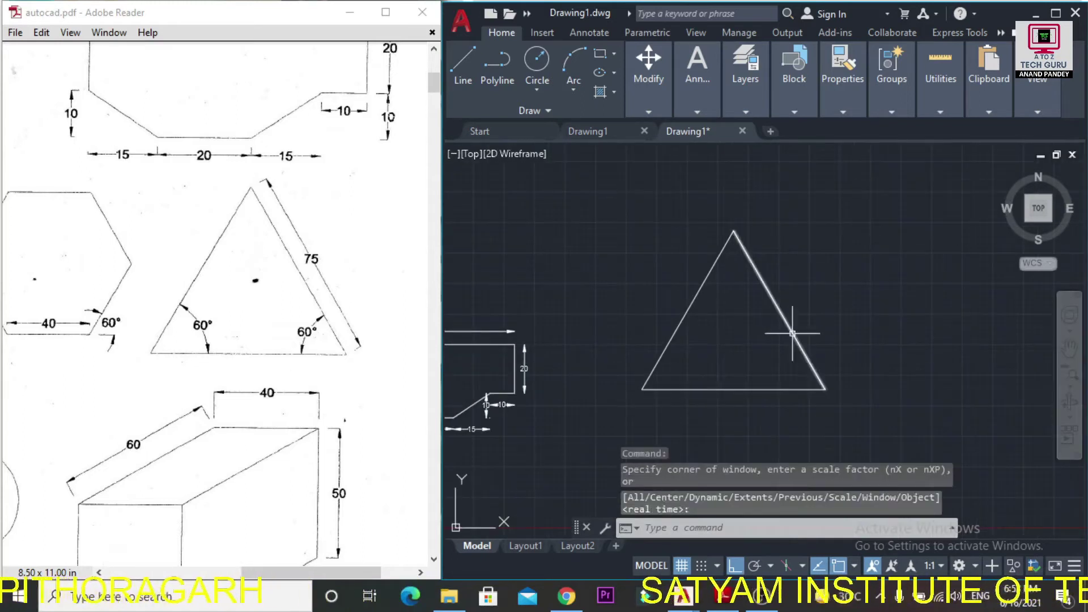
left_click(1069, 348)
left_click_drag(825, 317, 719, 355)
key("Escape")
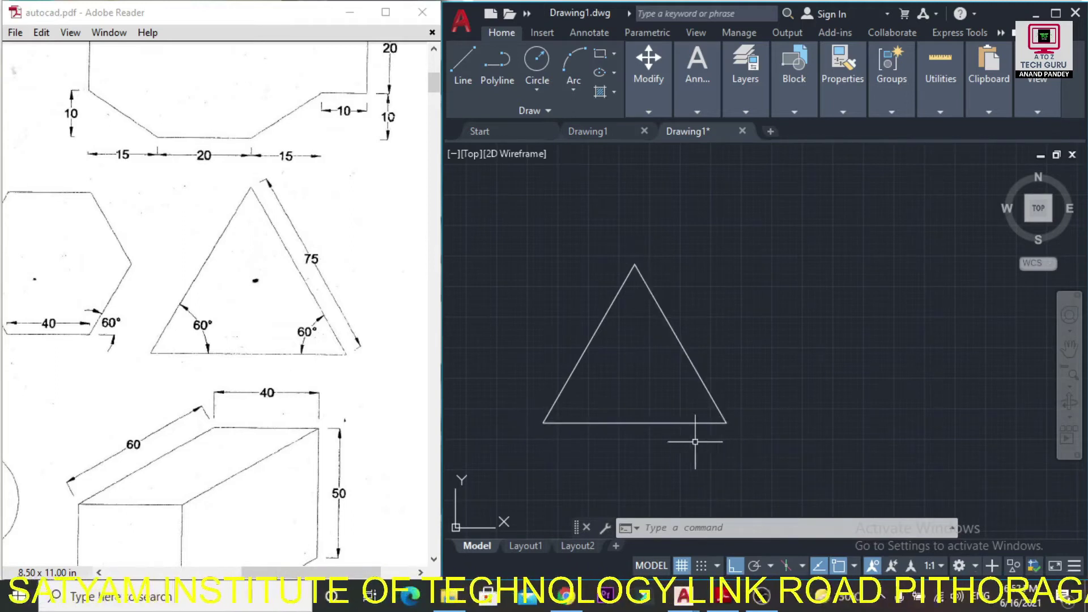
left_click(603, 321)
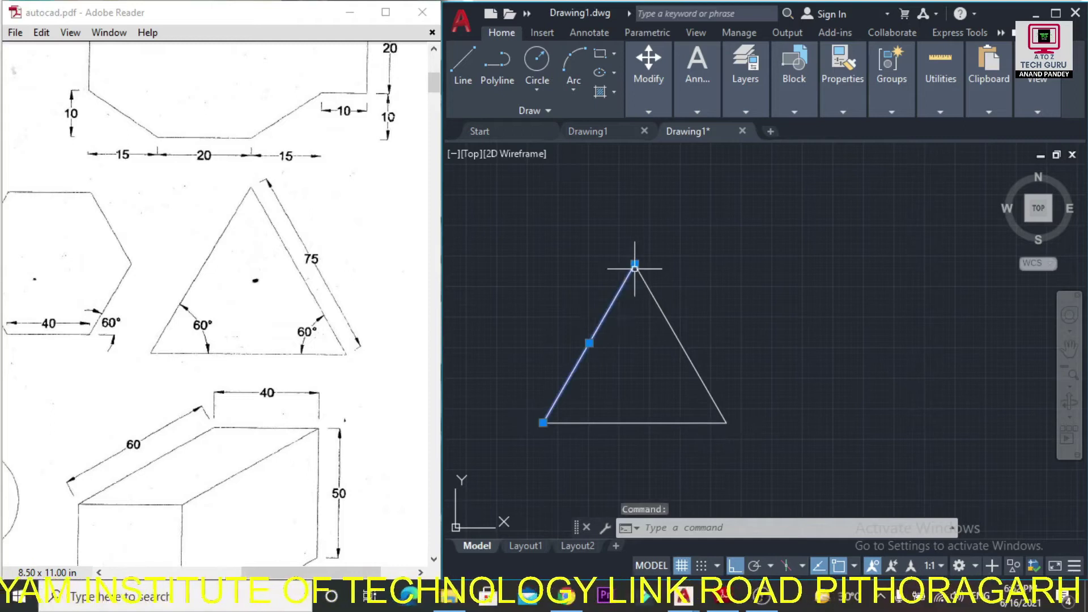
mouse_move(636, 265)
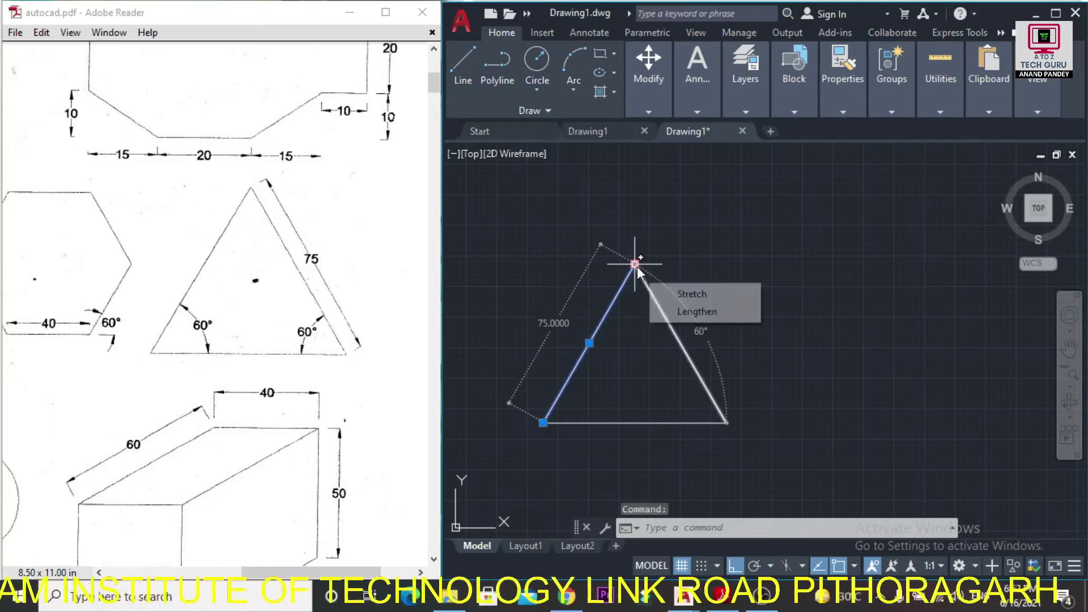
left_click(723, 416)
mouse_move(726, 423)
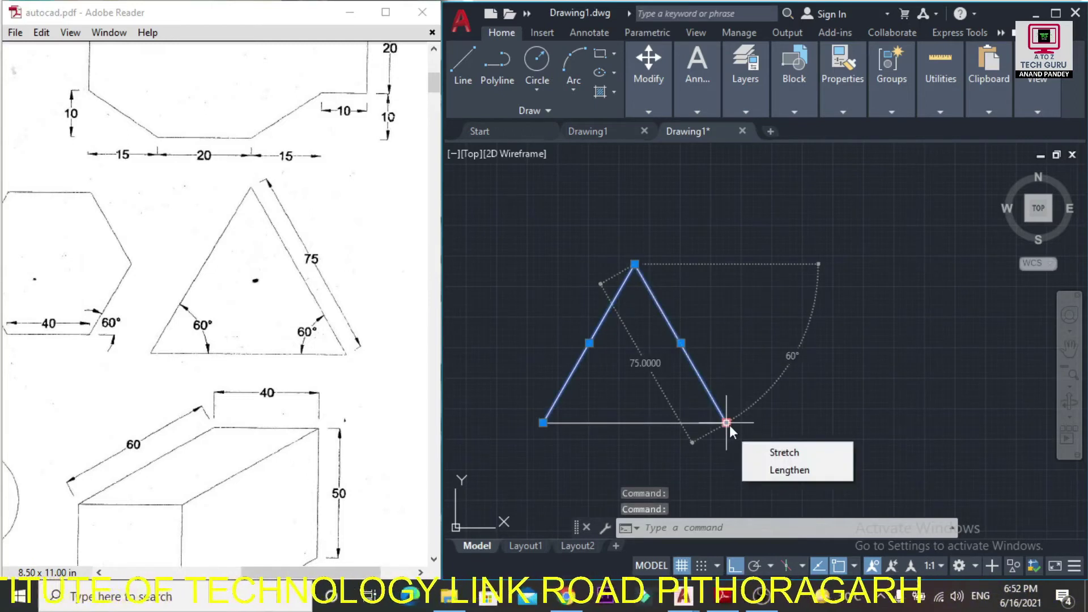
left_click(659, 424)
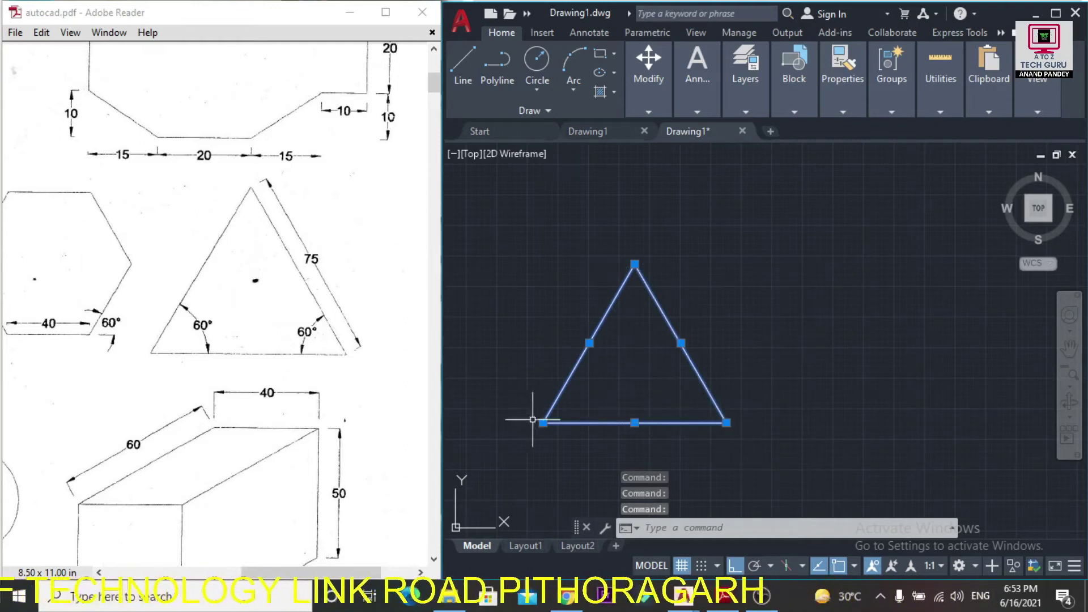
mouse_move(635, 264)
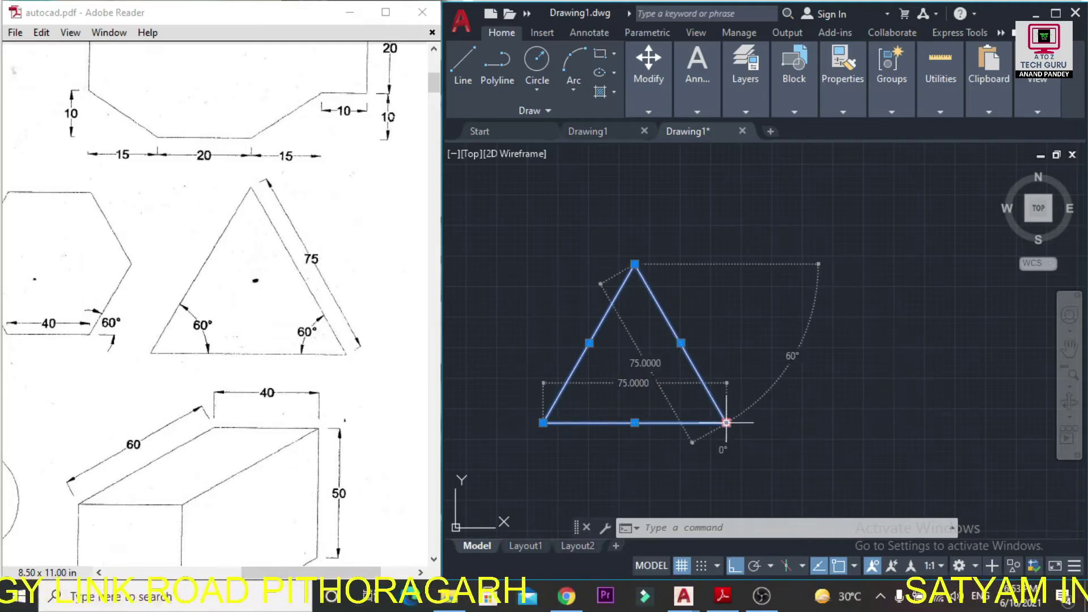
mouse_move(543, 422)
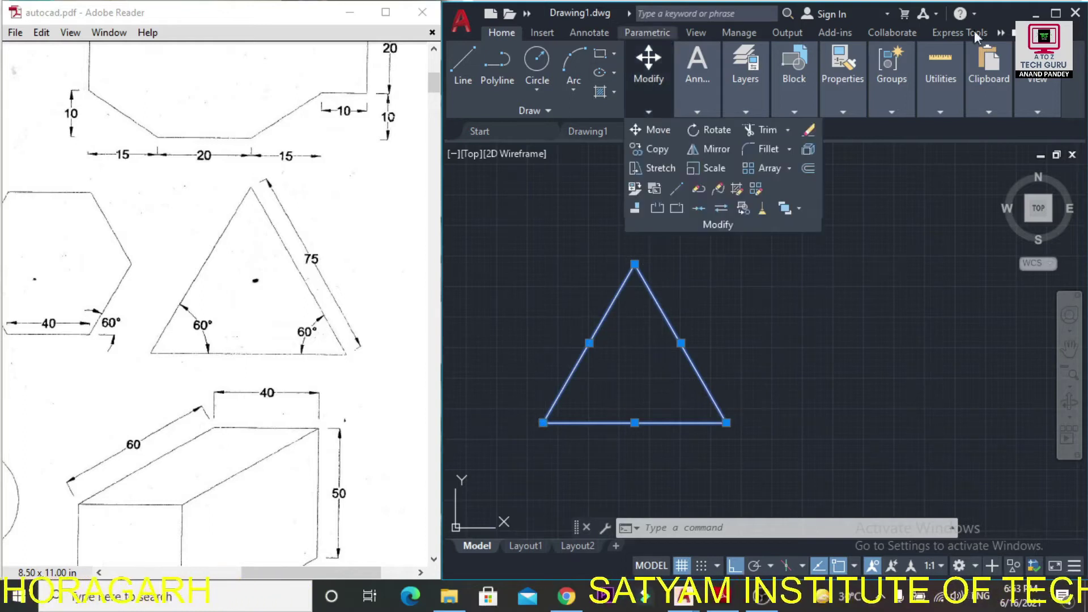
Enlarge the drawing window and place a linear dimension below the triangle's base
left_click(1056, 13)
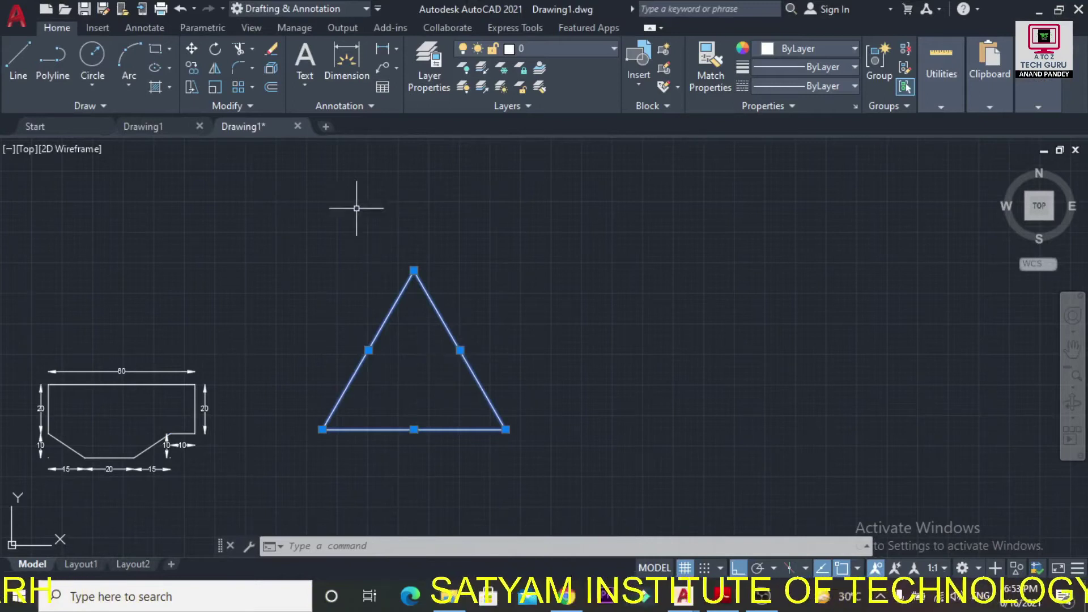
key("Escape")
left_click(146, 27)
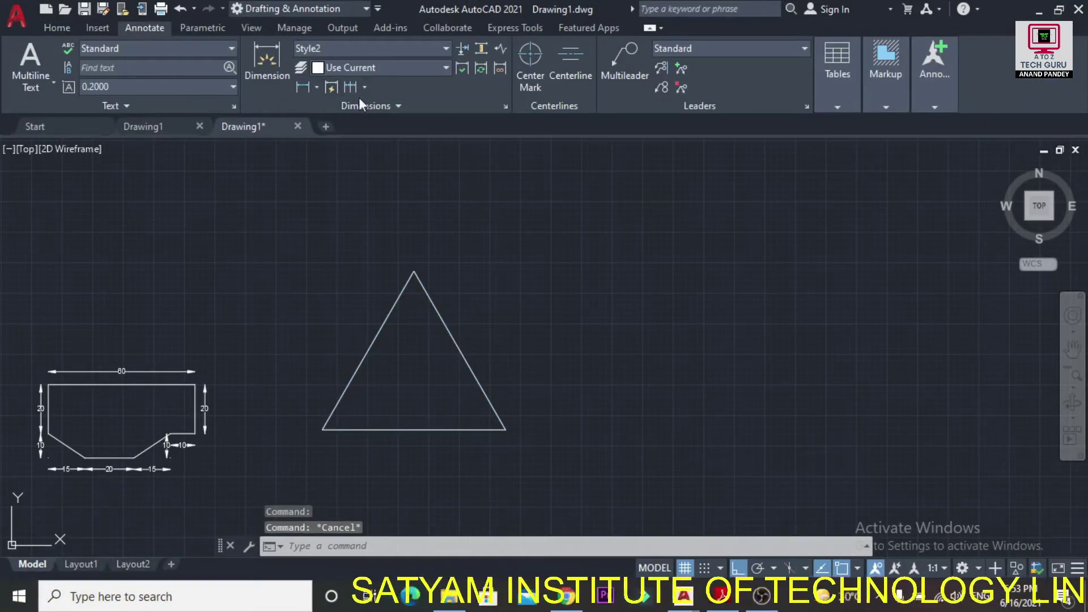
left_click(316, 86)
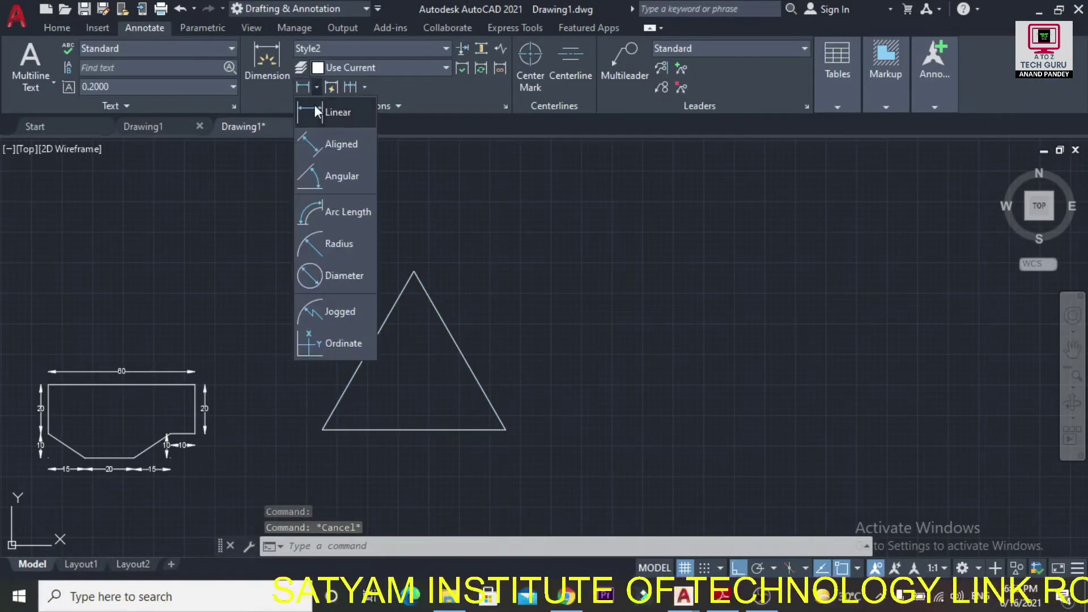
left_click(342, 117)
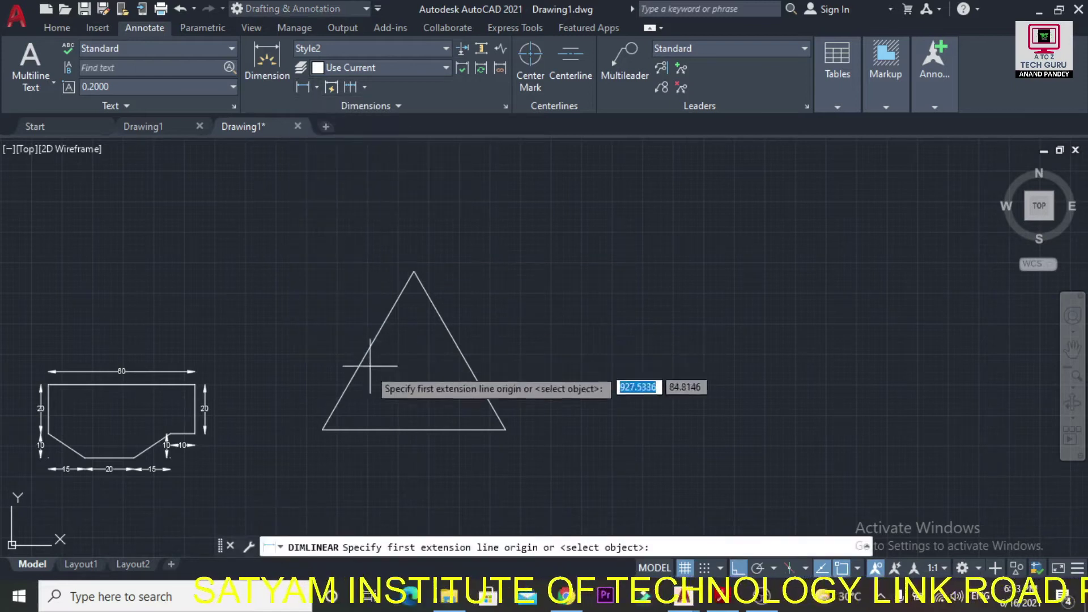
left_click(323, 429)
left_click(505, 429)
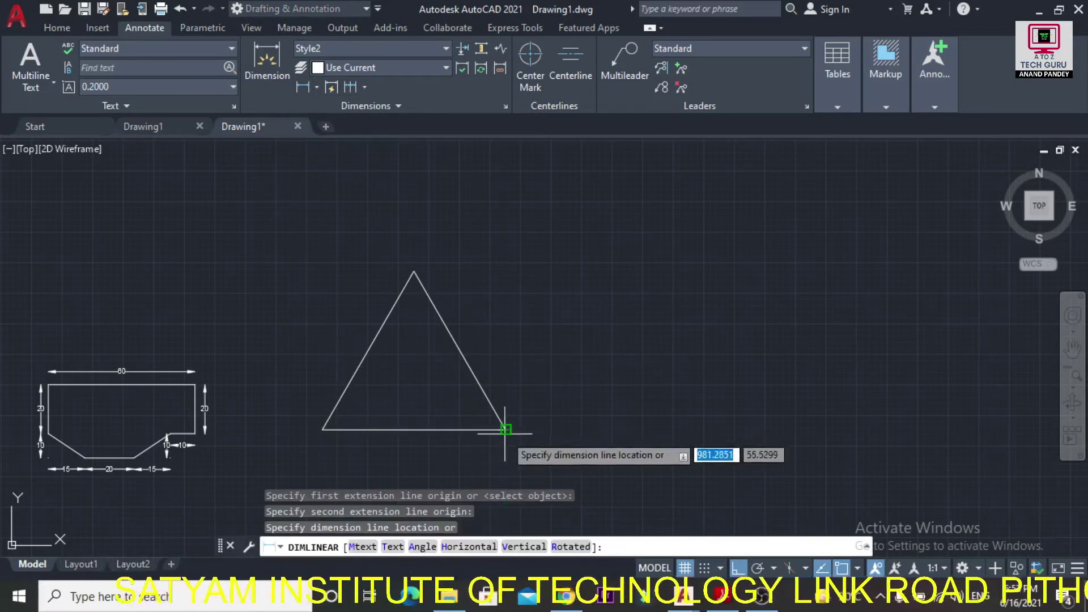
left_click(505, 444)
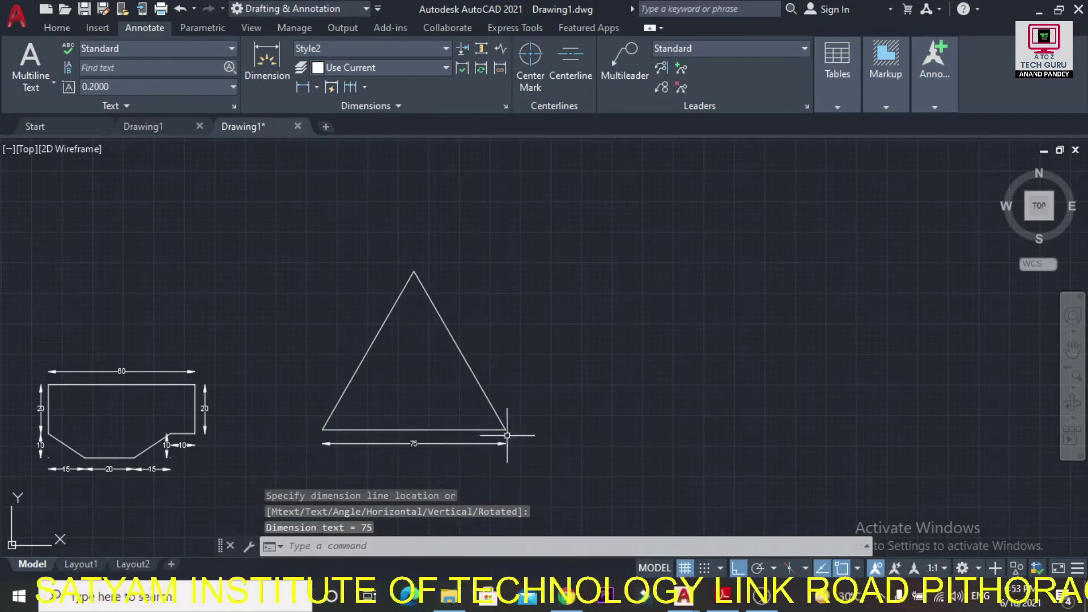
left_click(1072, 349)
left_click_drag(611, 401, 665, 412)
key("Escape")
left_click(318, 87)
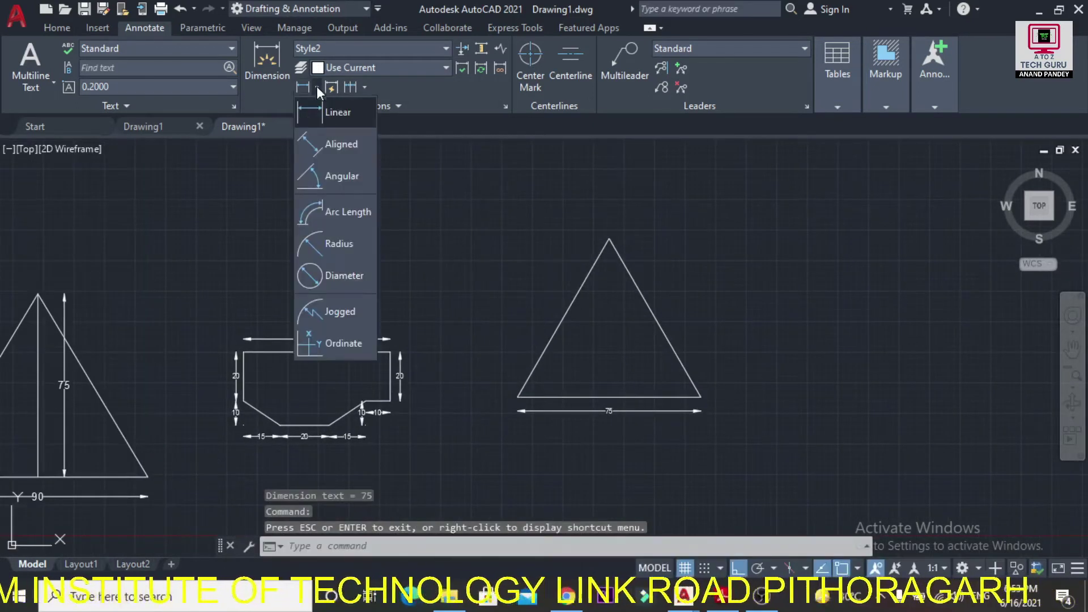
left_click(316, 112)
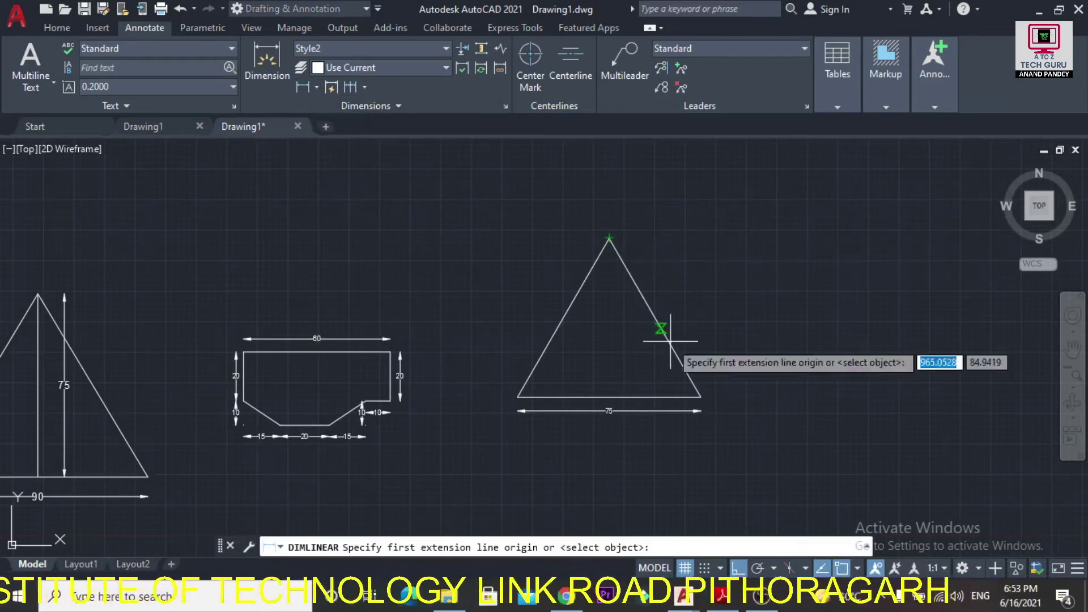
key("Escape")
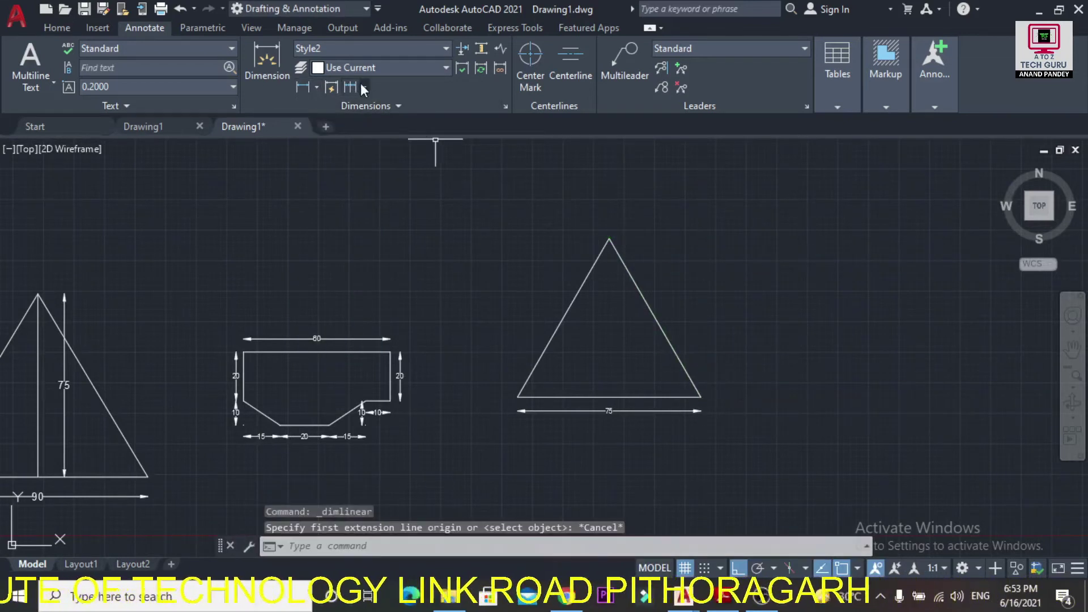
Add an aligned dimension along the outside of the triangle's right side, from the apex to the base corner
left_click(317, 87)
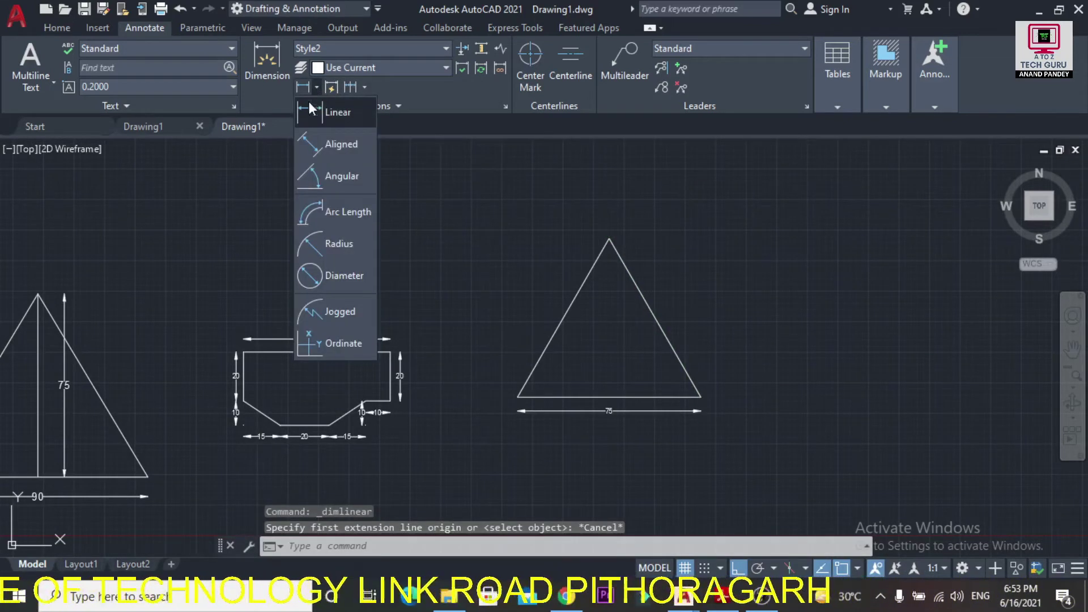
left_click(329, 151)
left_click(609, 239)
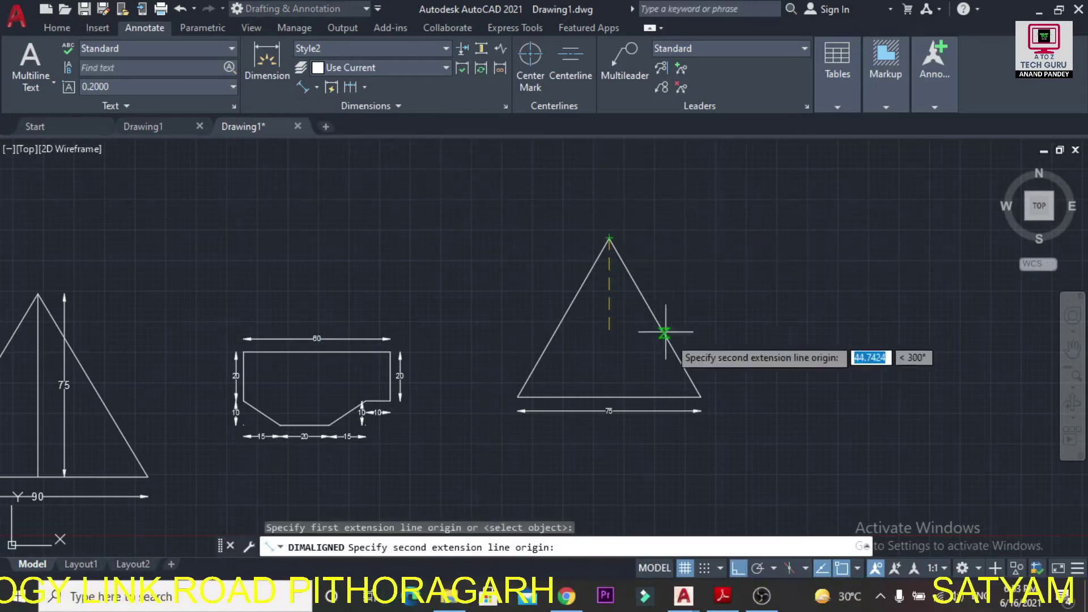
left_click(701, 396)
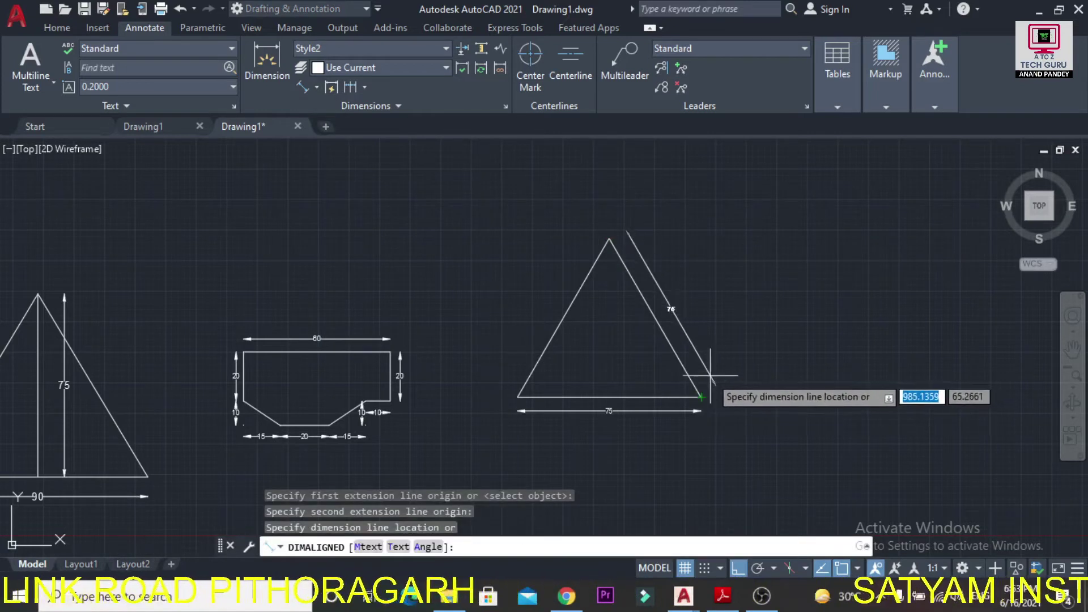
left_click(710, 375)
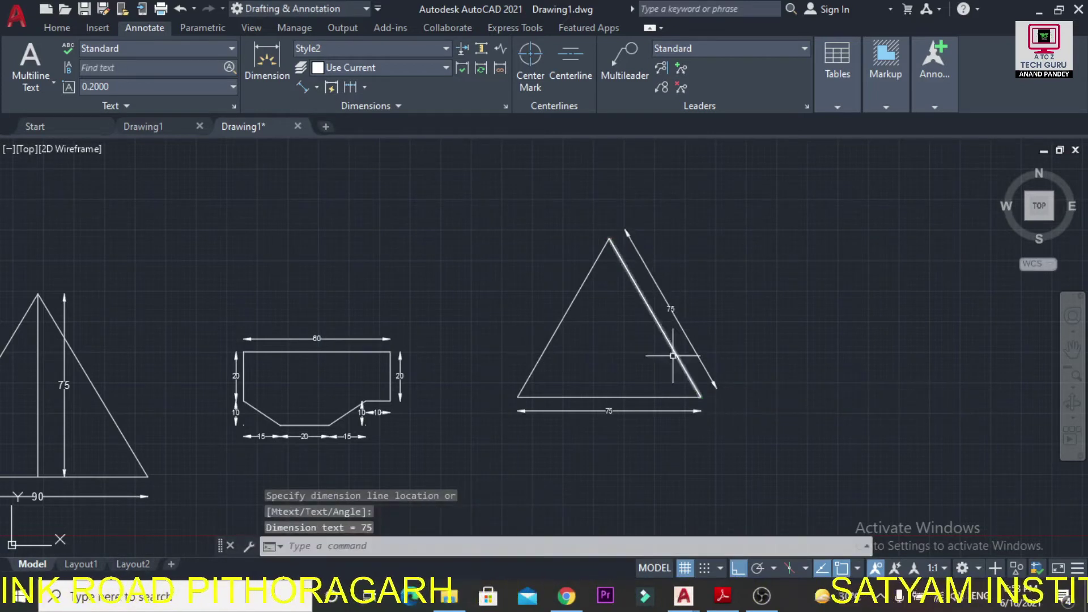
Add an aligned dimension along the outside of the triangle's left side
left_click(317, 87)
left_click(331, 139)
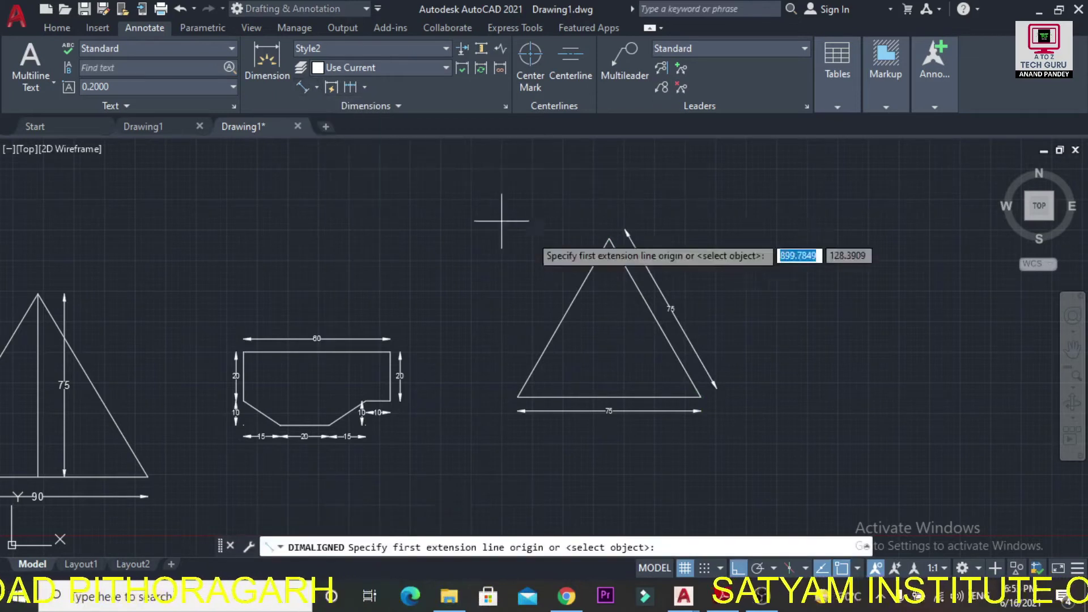
left_click(610, 239)
left_click(517, 396)
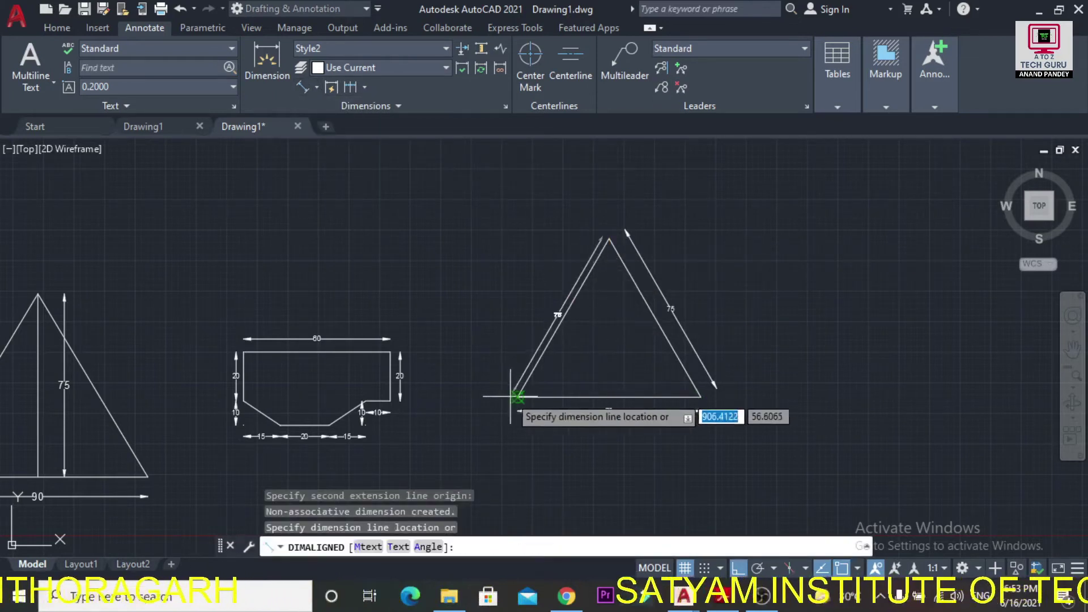
left_click(510, 374)
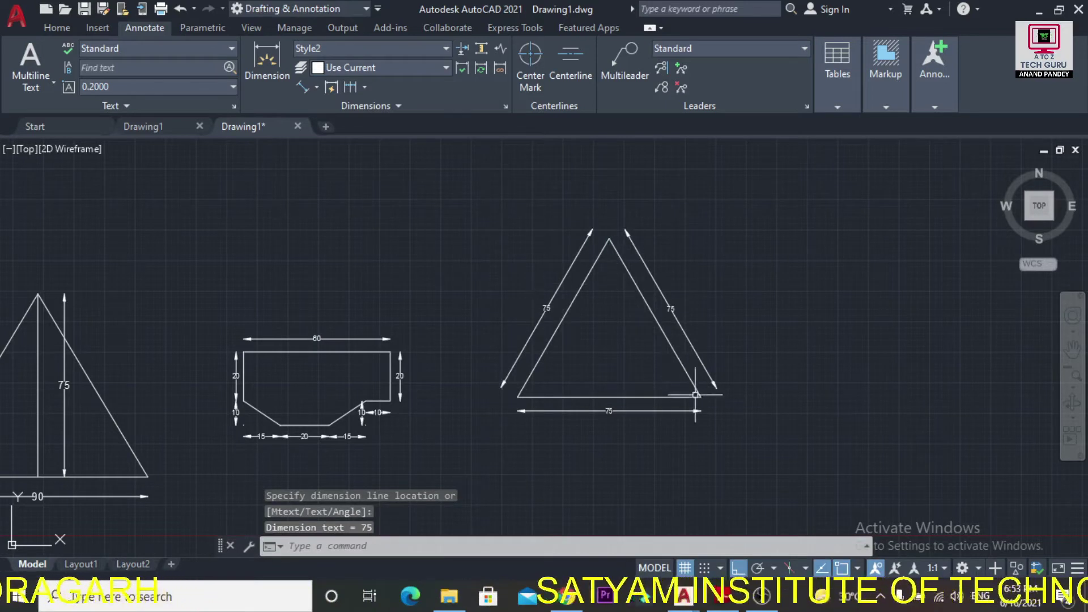
Show the drawing beside the reference PDF and delete the dimensions of the triangle's left side and base
left_click(1058, 9)
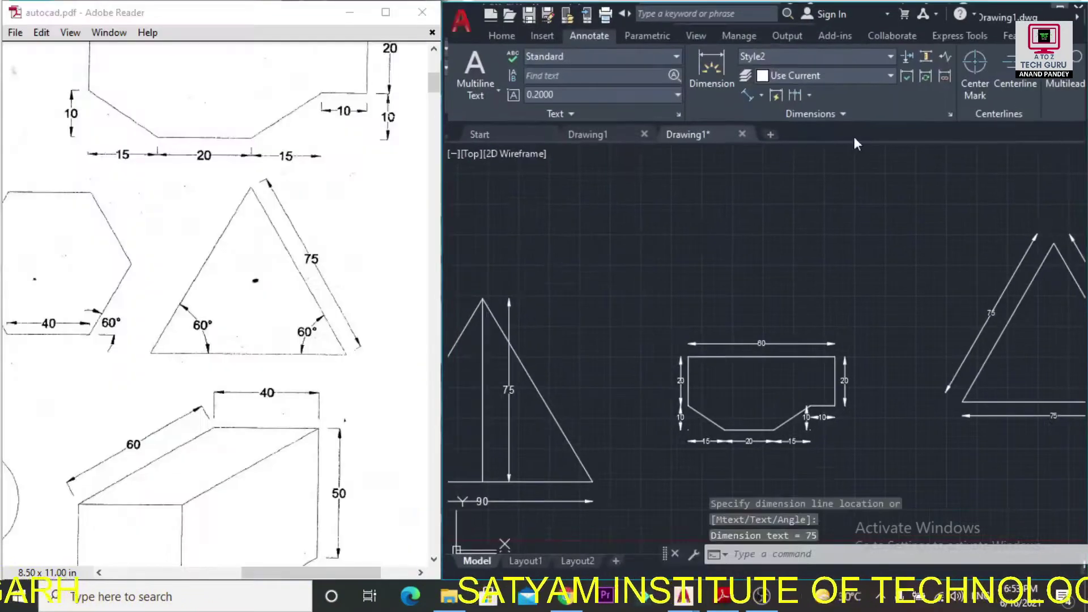
scroll(737, 340, "up", 2)
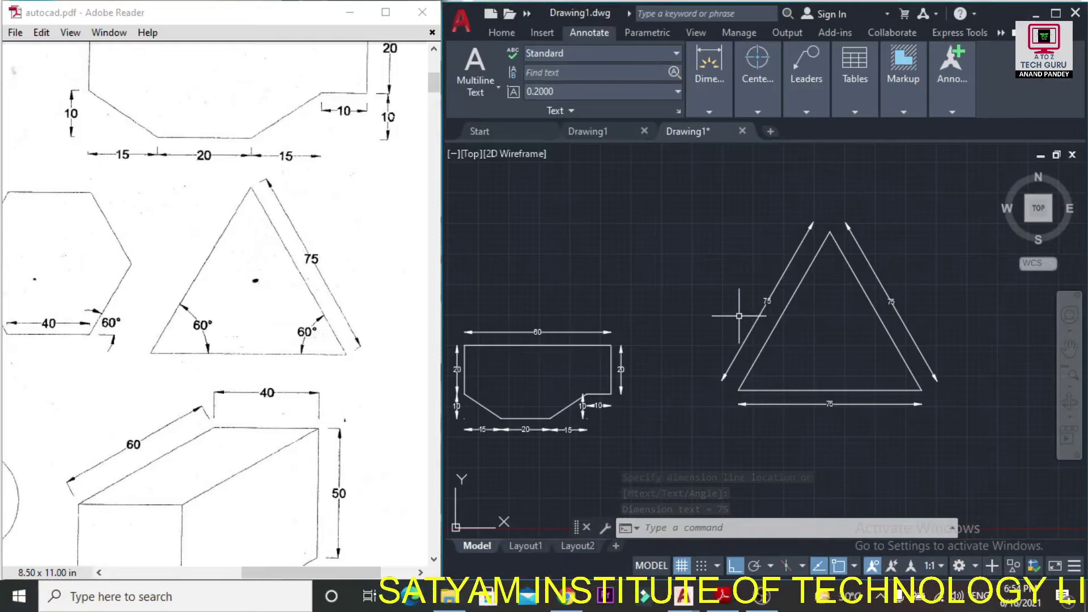
left_click(743, 347)
key("Delete")
left_click(843, 404)
key("Delete")
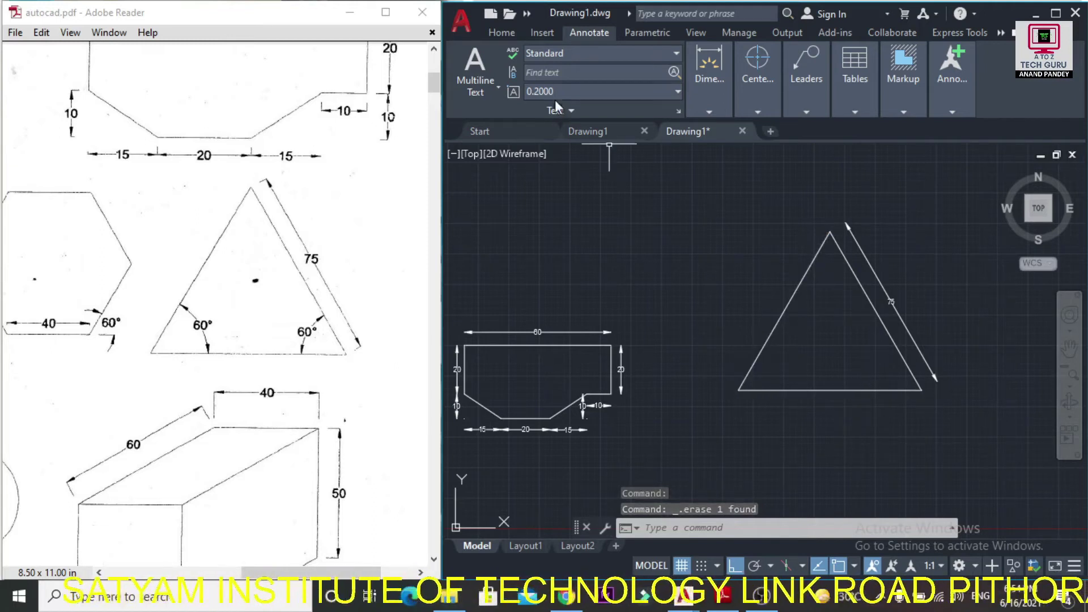
Enlarge the drawing window again and start an angular dimension for the triangle
left_click(1056, 13)
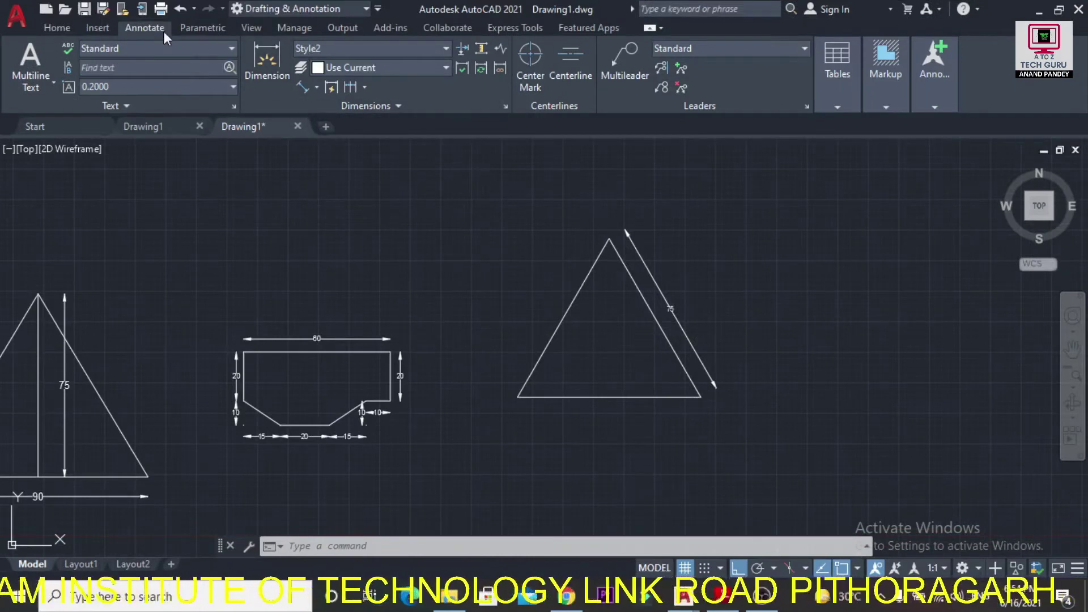
left_click(316, 92)
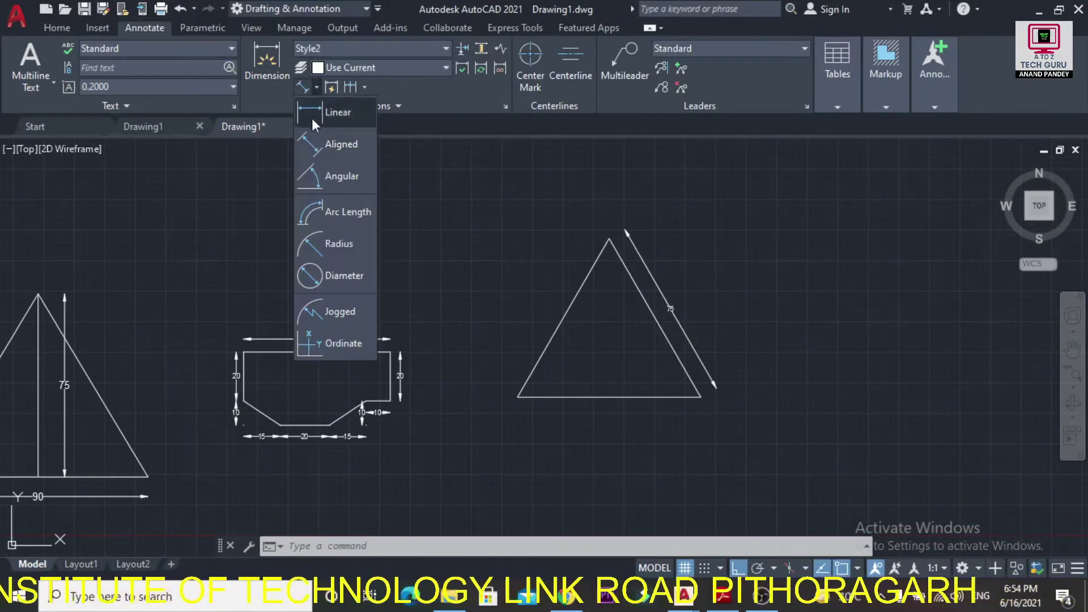
left_click(318, 177)
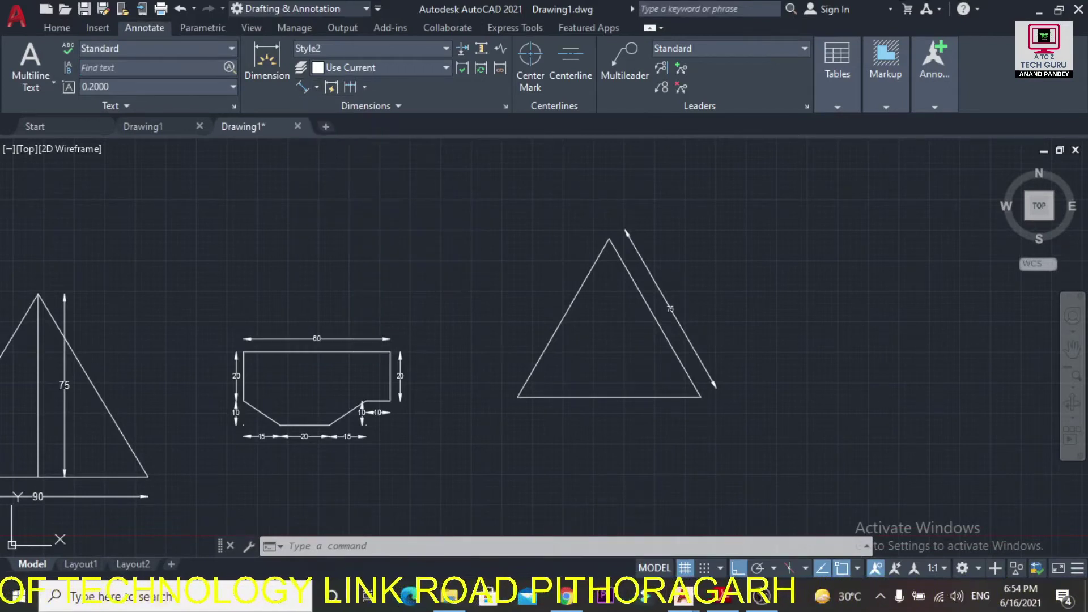
Add angular dimensions to both base corners of the triangle, placing the dimension arcs inside it
left_click(533, 372)
left_click(545, 397)
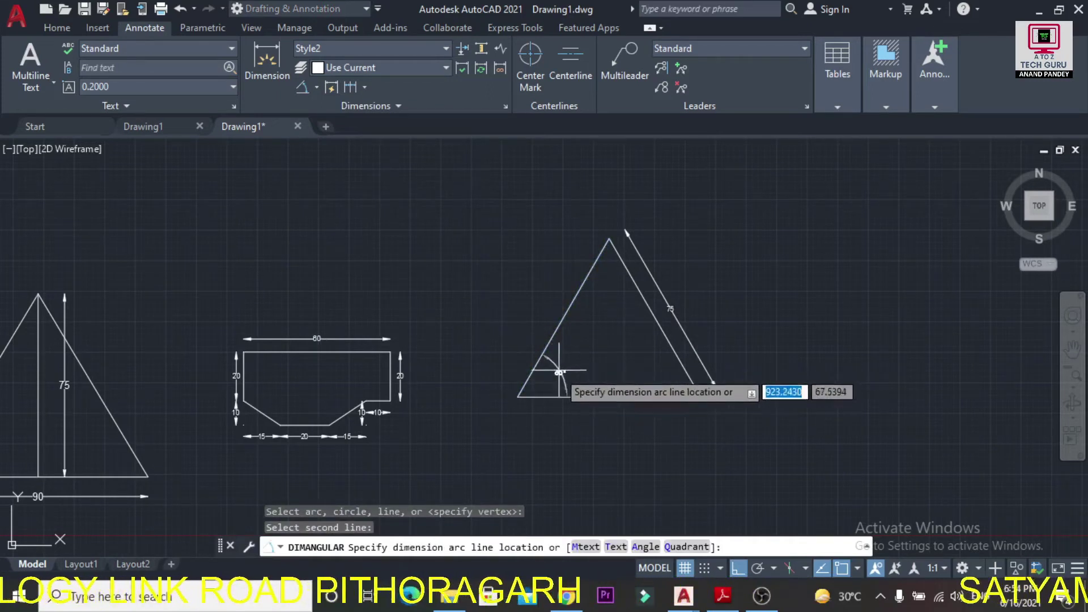
left_click(558, 372)
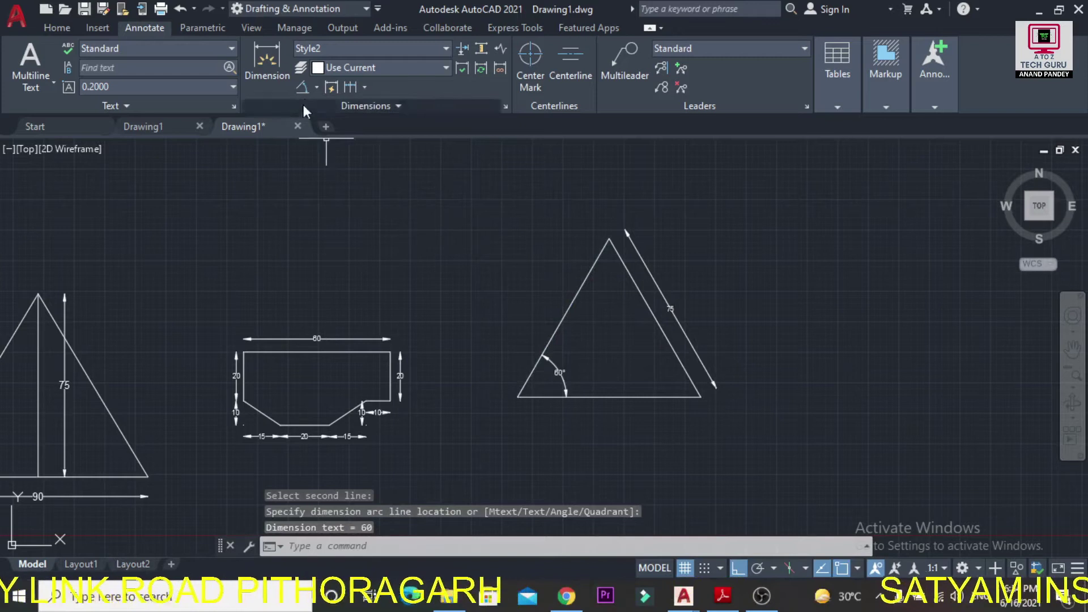
left_click(302, 86)
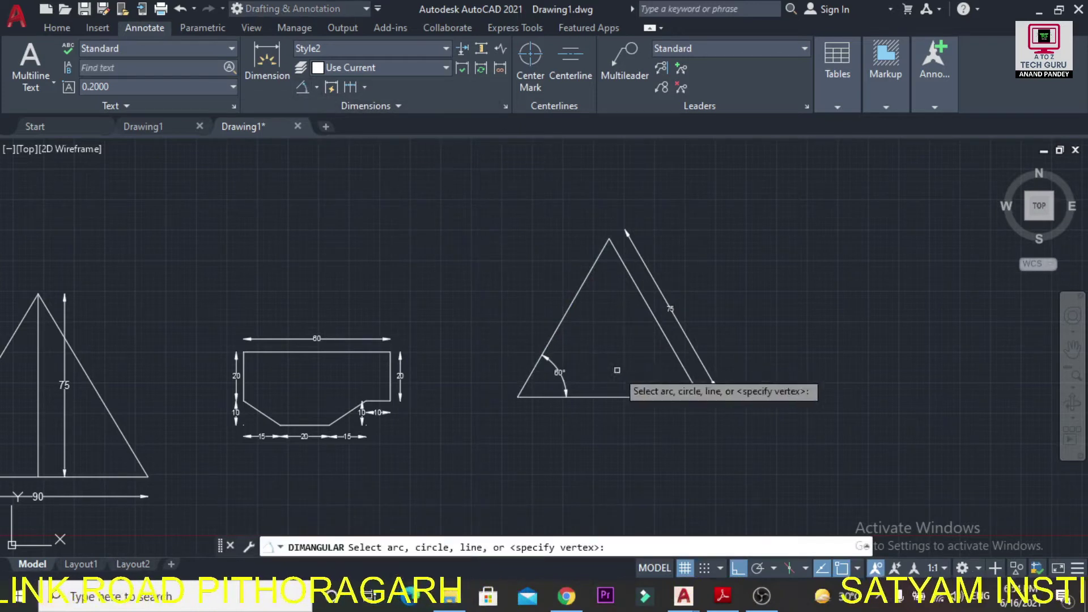
left_click(684, 370)
left_click(670, 397)
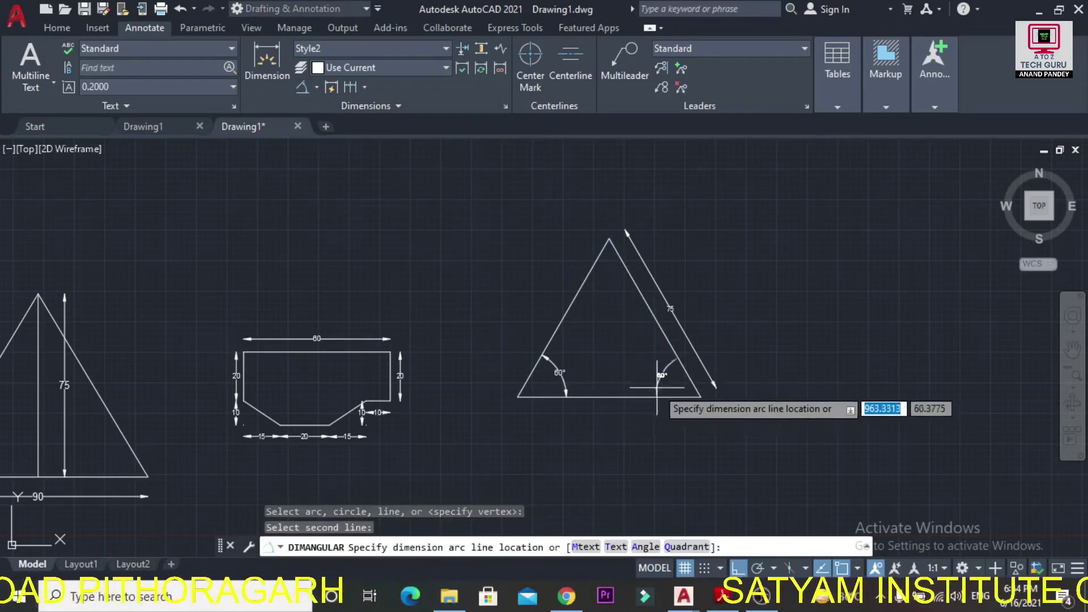
left_click(655, 387)
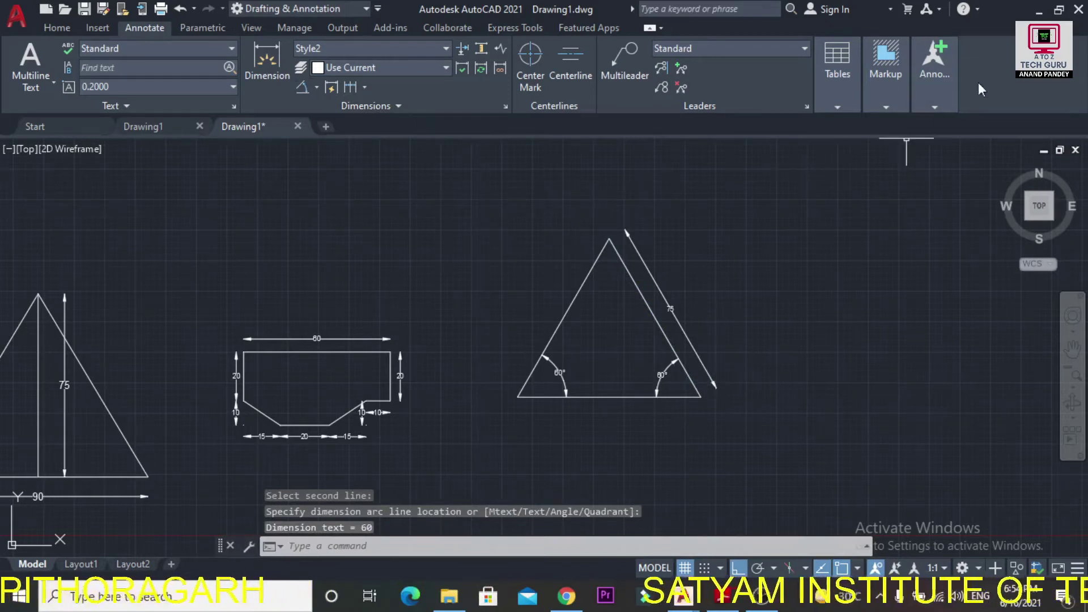
Compare the dimensioned triangle with the reference PDF side by side, check the PDF's box figure, and show an empty drawing area
left_click(1059, 10)
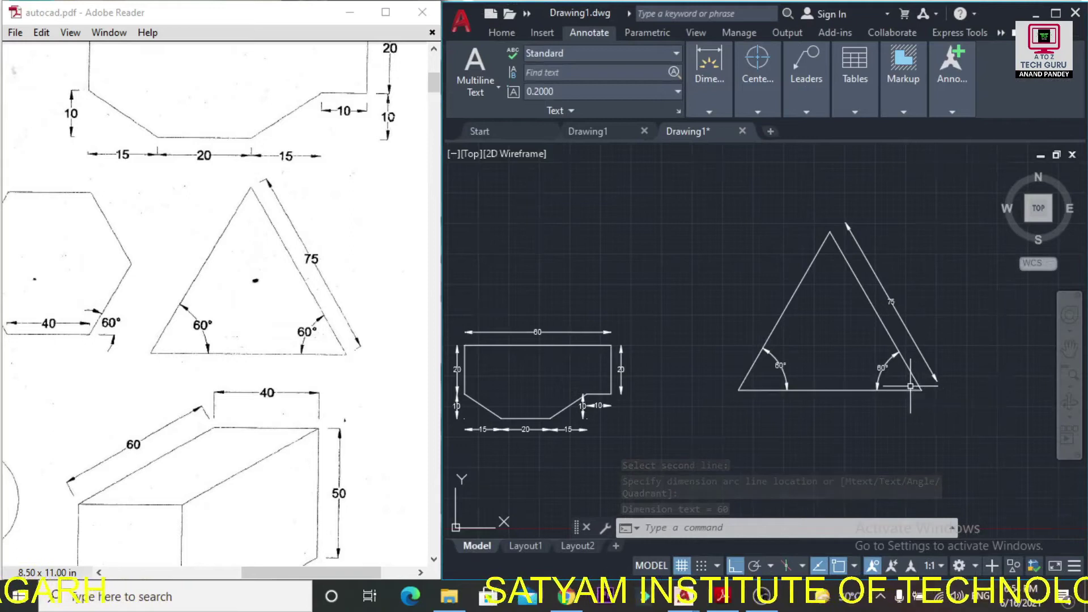
scroll(914, 386, "up", 3)
scroll(833, 377, "down", 2)
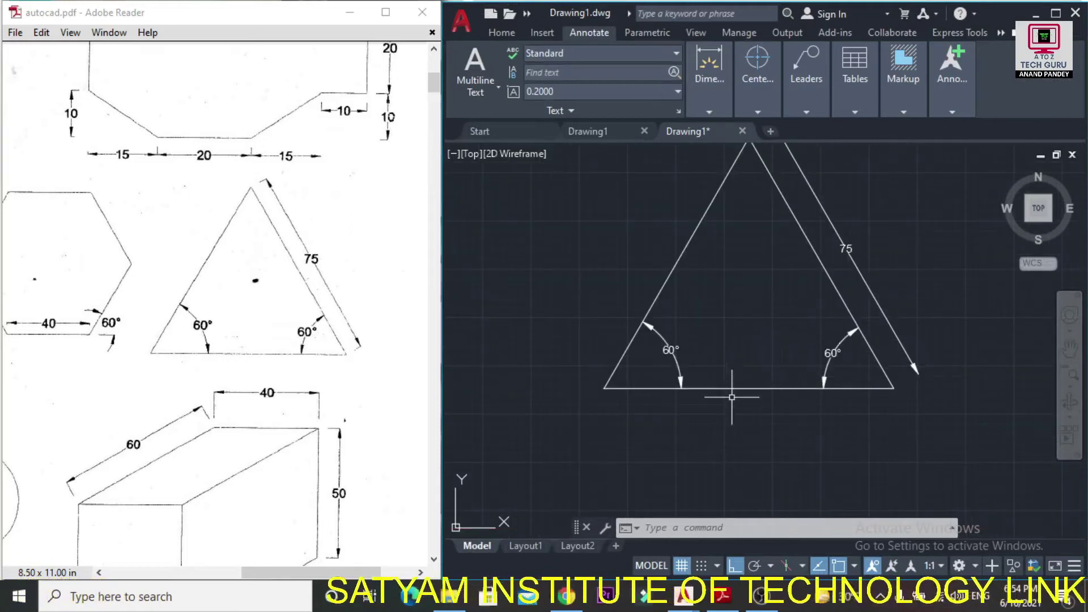
left_click(1069, 348)
left_click_drag(791, 364, 763, 419)
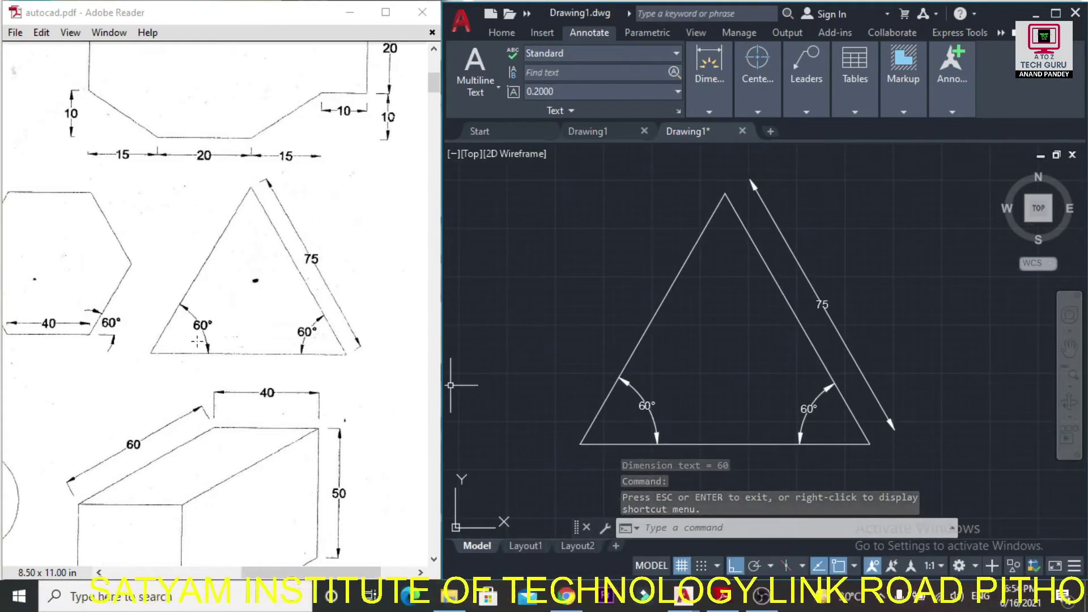
left_click_drag(434, 82, 433, 93)
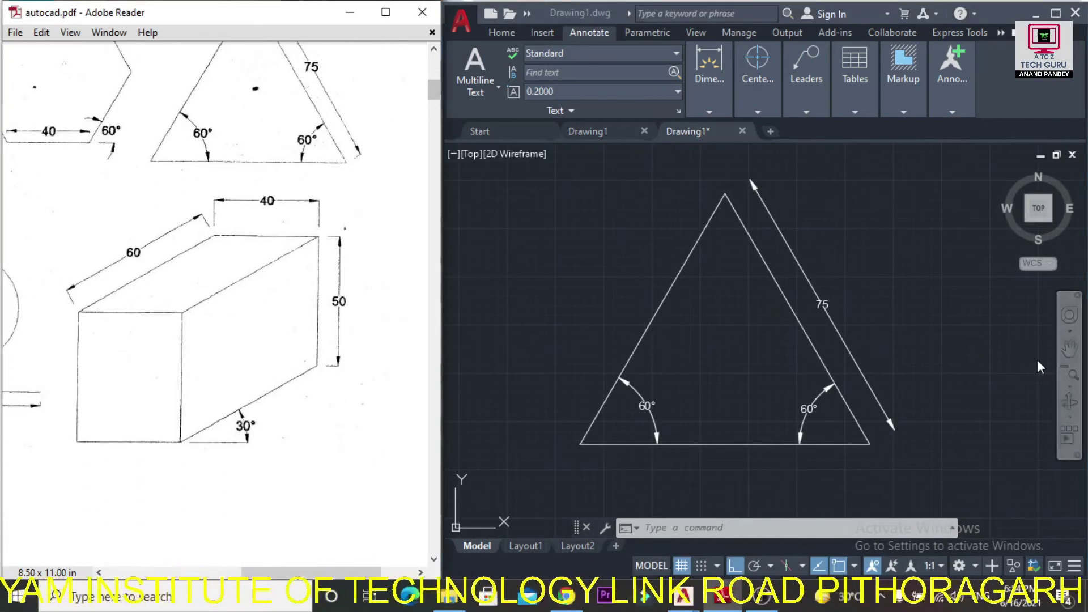
left_click(1069, 349)
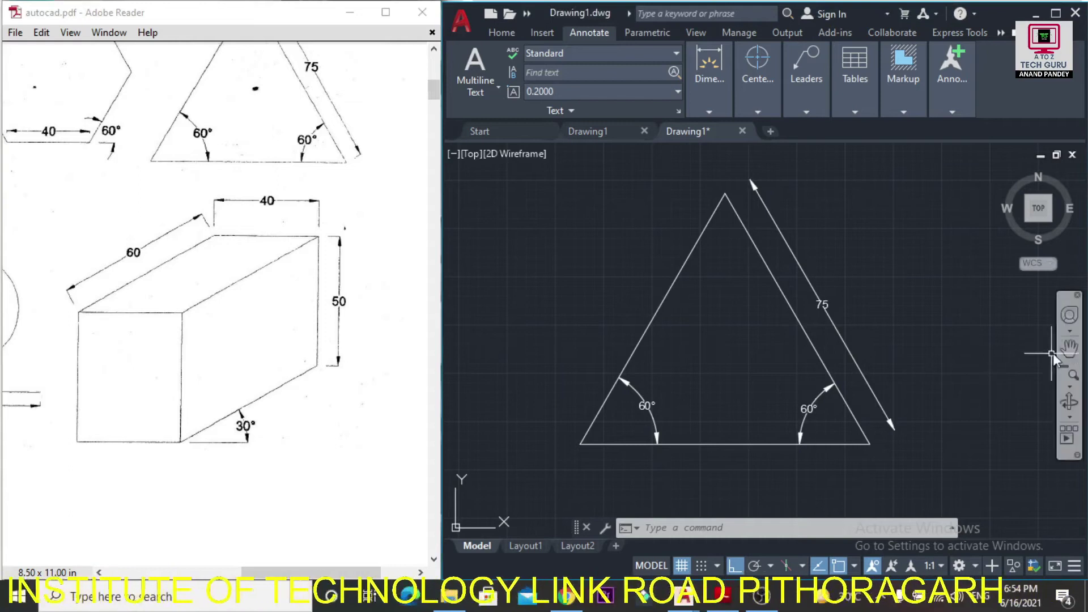
left_click(1069, 349)
left_click_drag(879, 366, 556, 369)
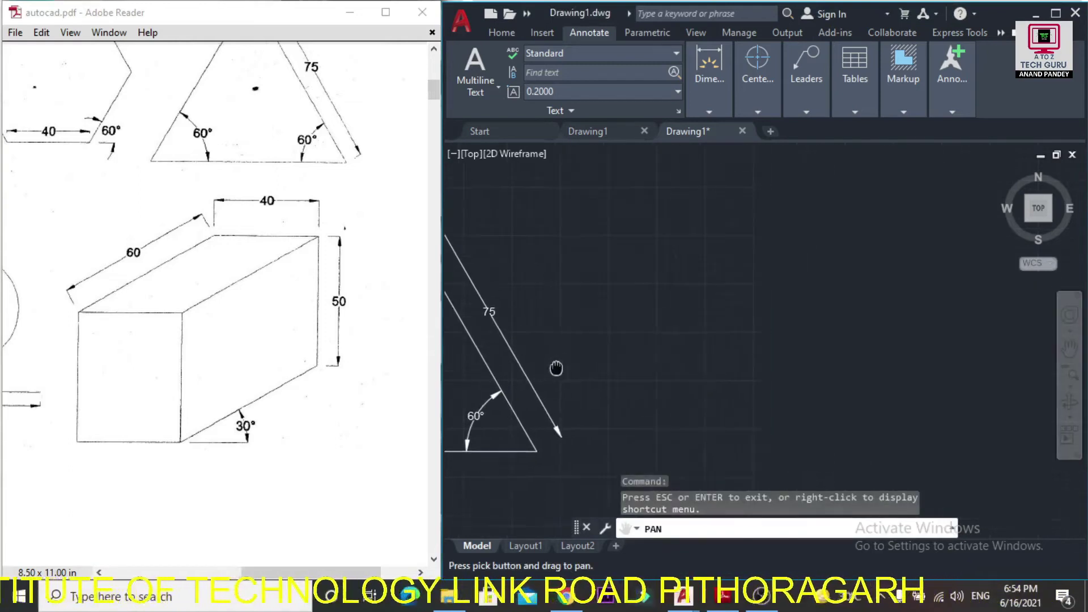
left_click_drag(886, 348, 749, 370)
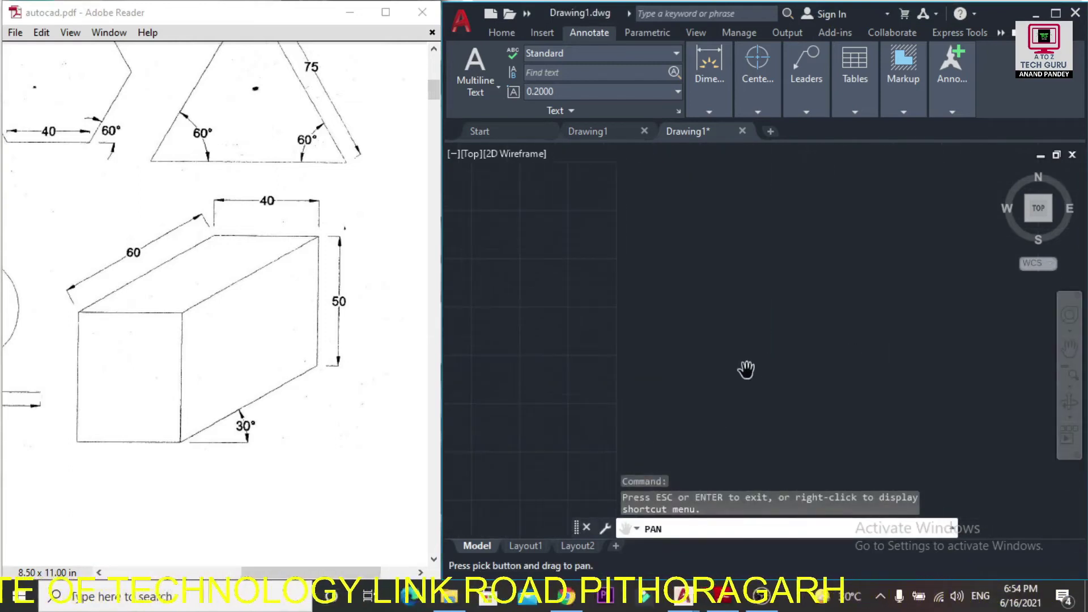
key("Escape")
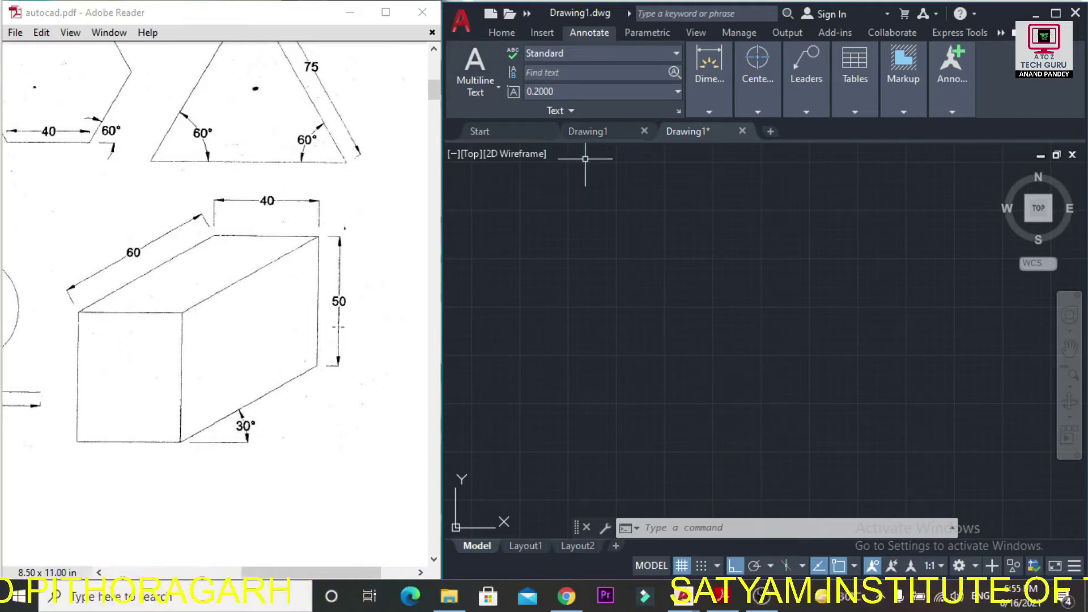
Draw the box's front face as a closed rectangle of lines, 50 units high and 40 units wide
left_click(501, 33)
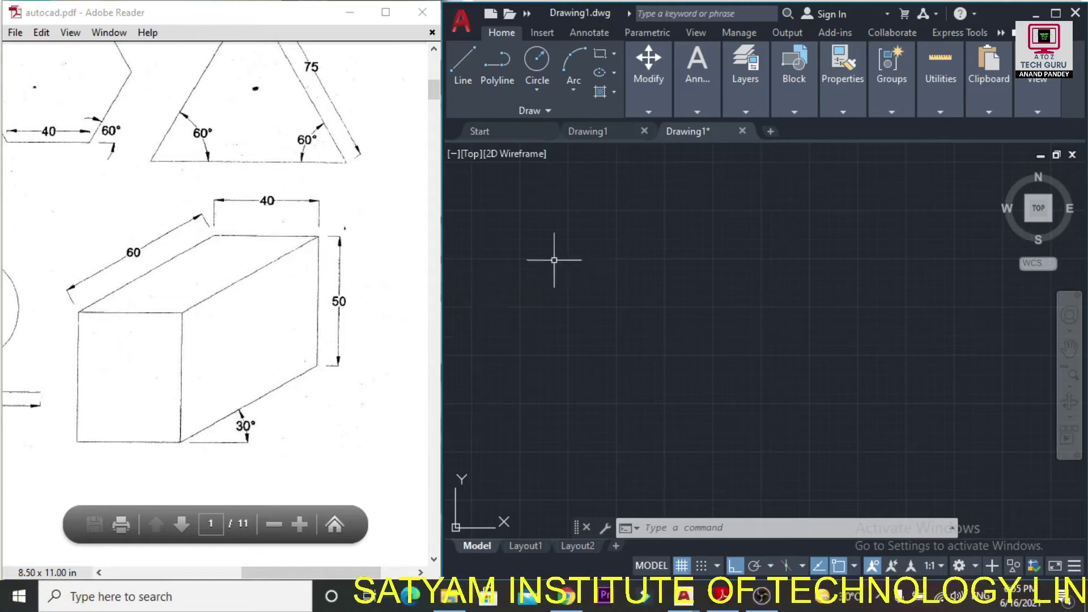
left_click(463, 66)
left_click(647, 426)
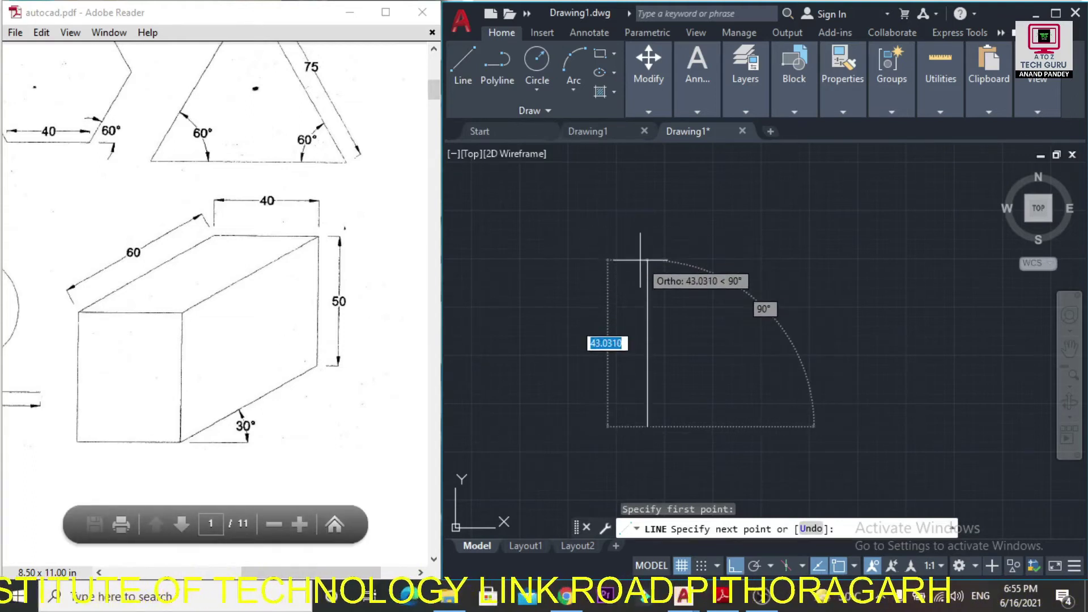
type("50")
key("Return")
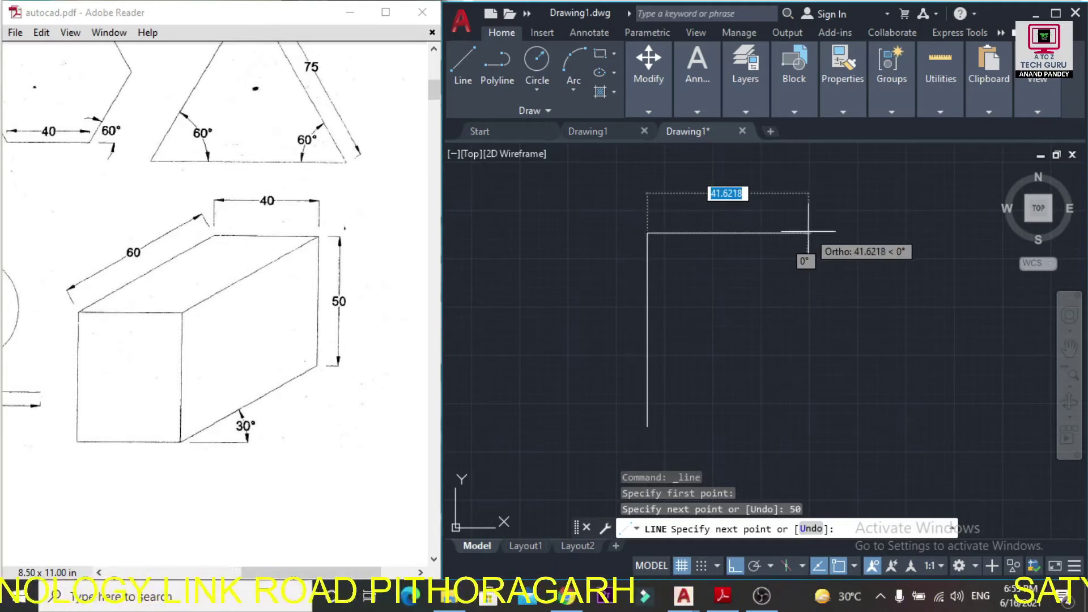
type("40")
key("Return")
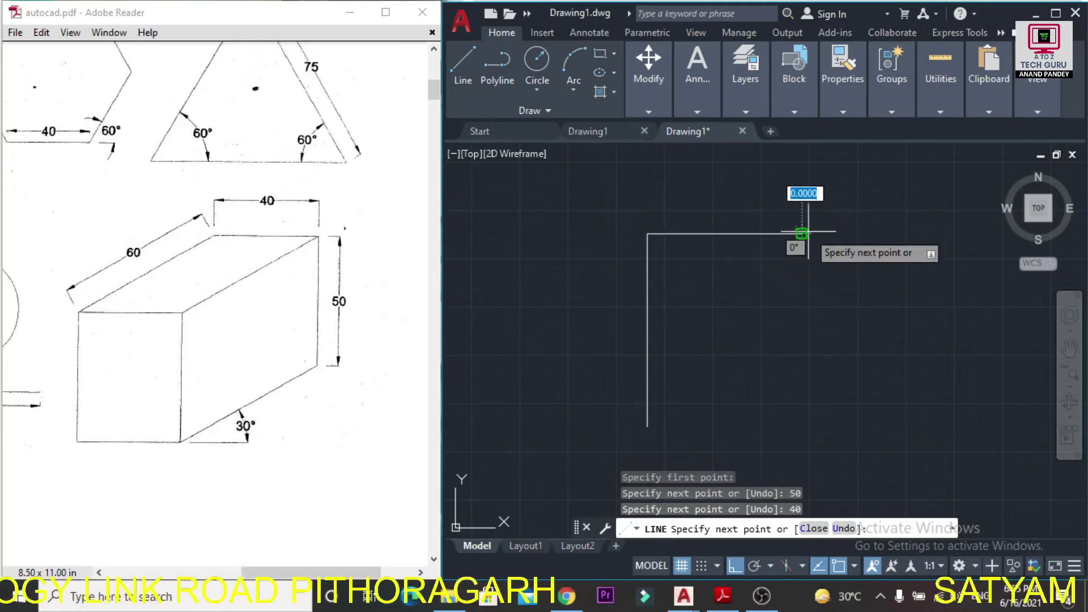
type("50")
key("Return")
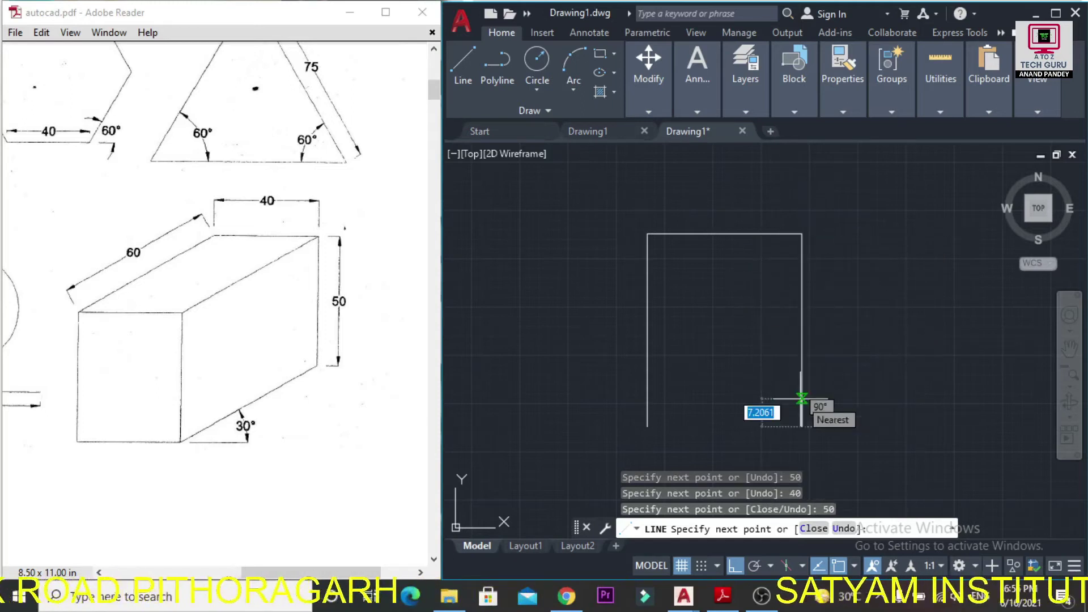
type("40")
key("Return")
key("Return")
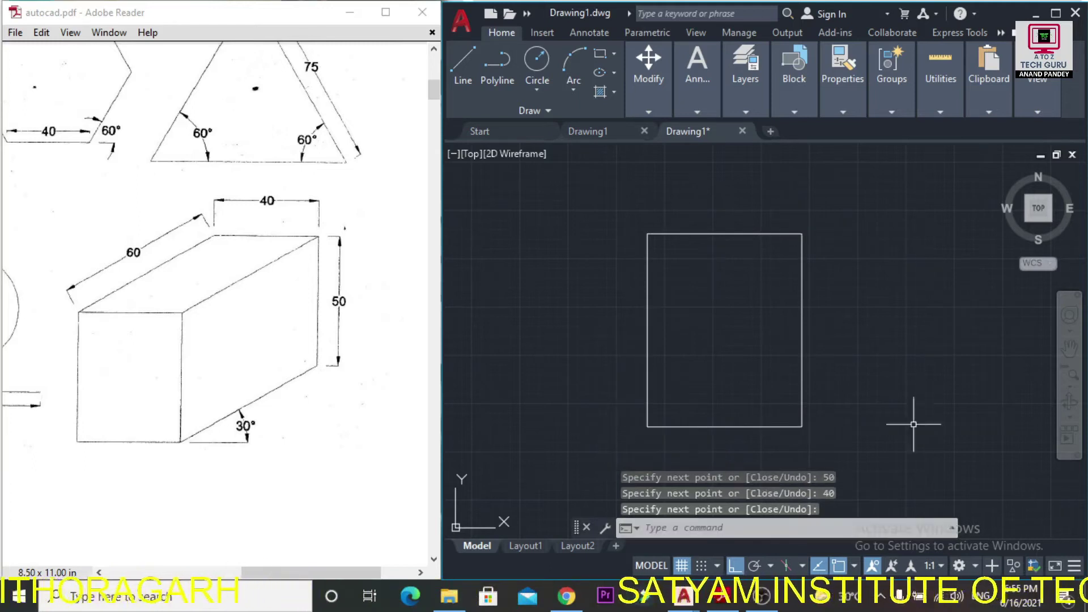
Draw a 60-unit line at 30° from the rectangle's lower-right corner as the box's receding bottom edge
left_click(1072, 375)
left_click(1069, 350)
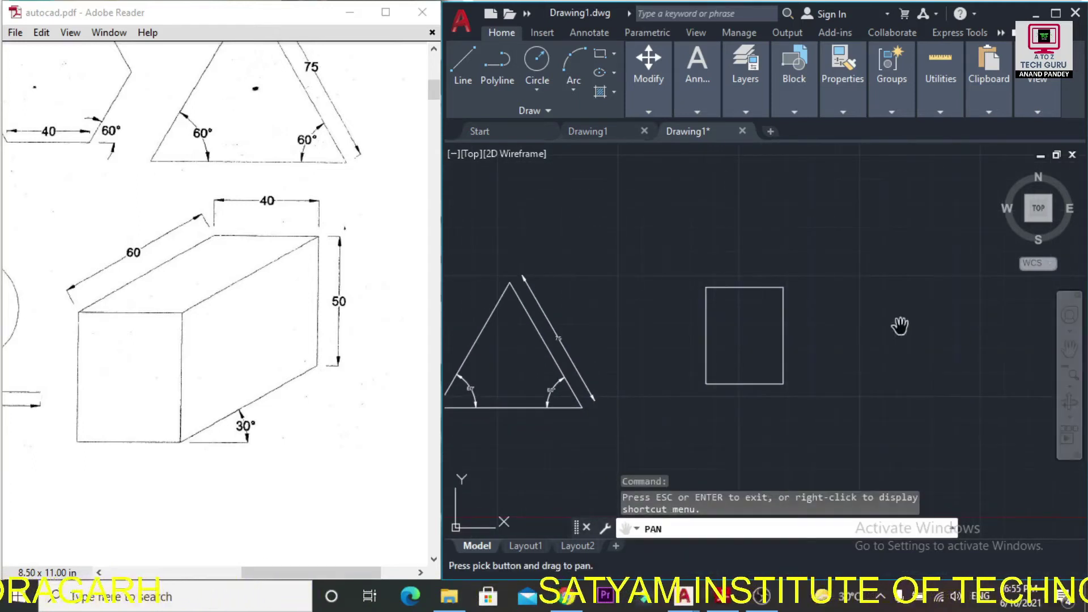
left_click_drag(898, 325, 736, 372)
key("Escape")
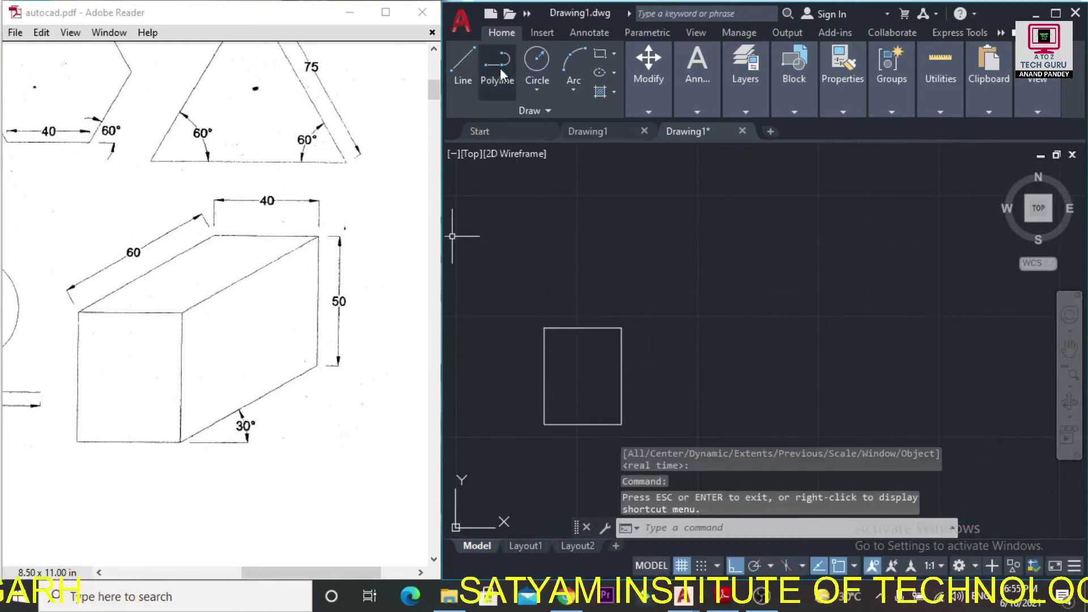
left_click(464, 65)
left_click(621, 424)
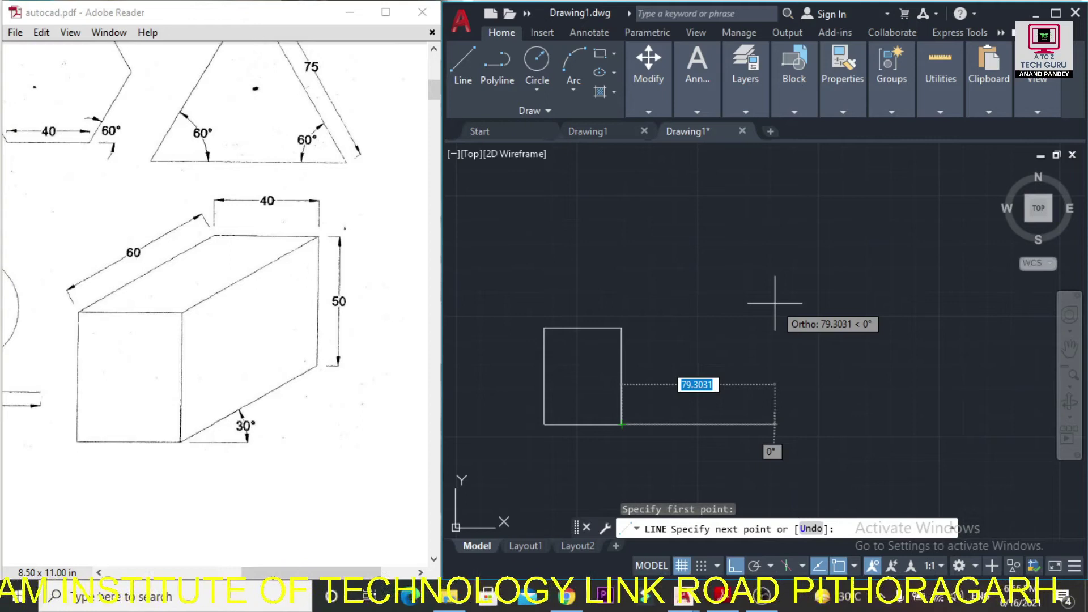
key("F8")
type("<")
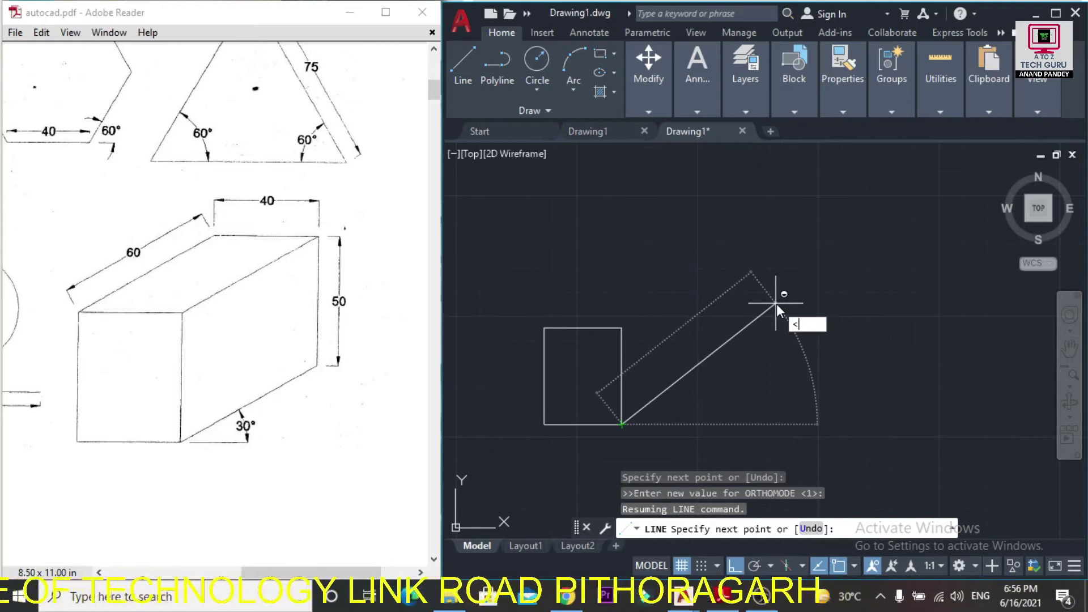
type("30")
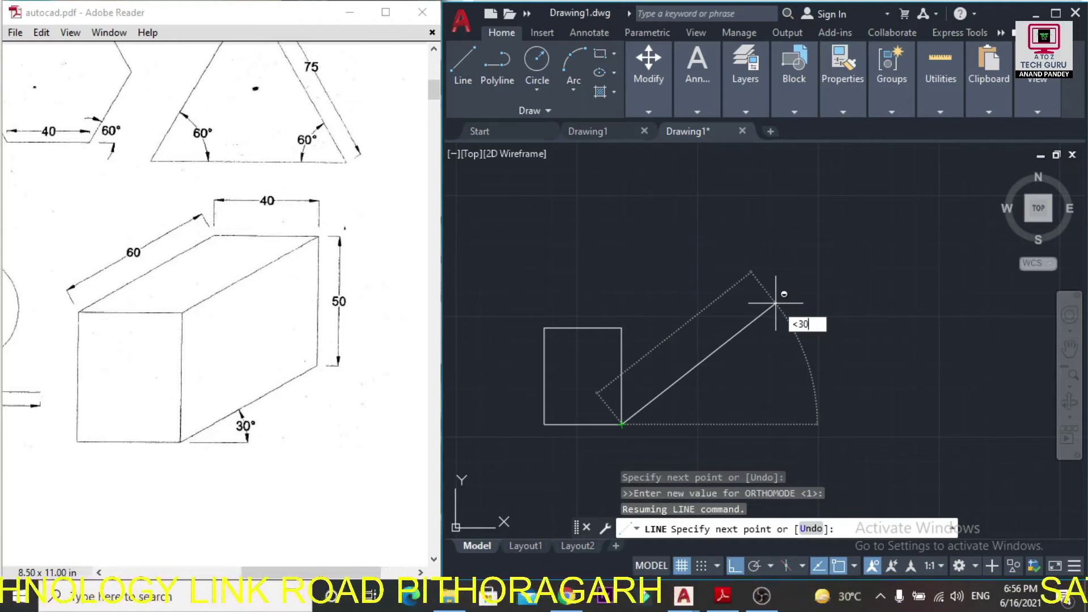
key("Return")
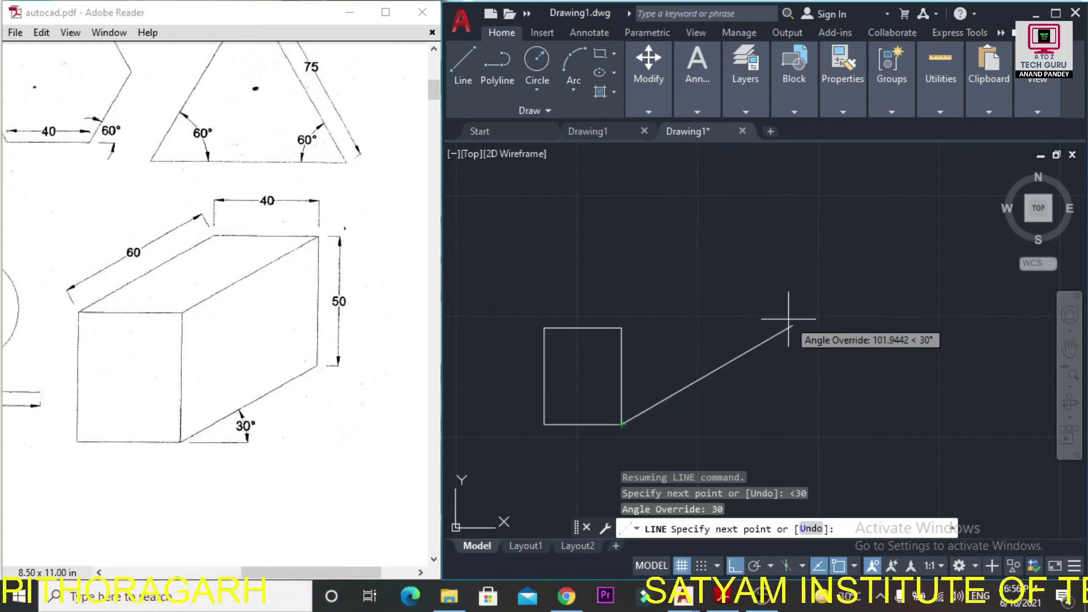
type("60")
key("Return")
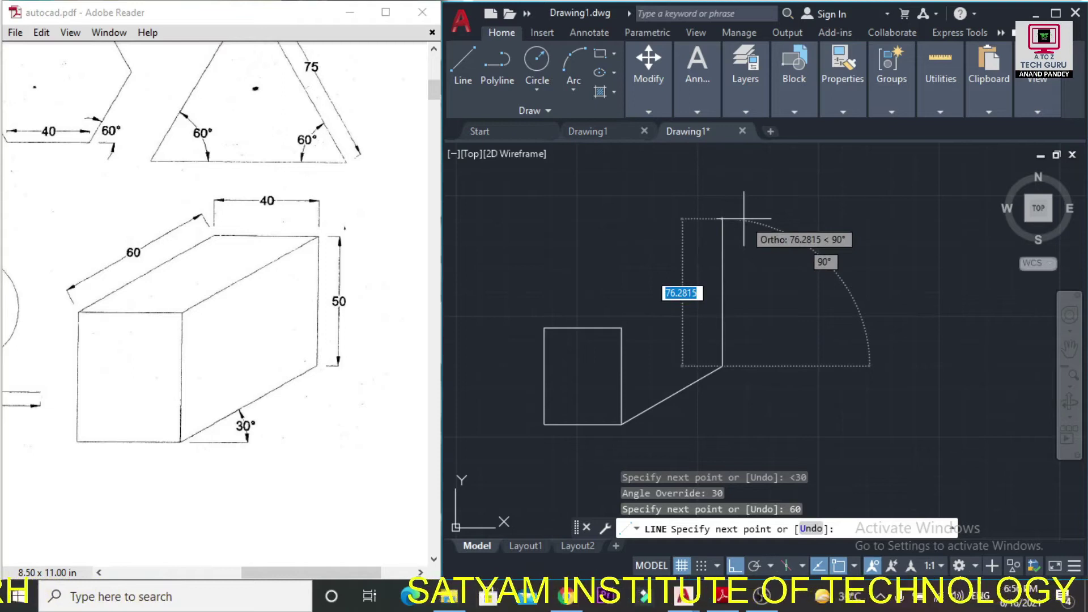
Continue with a 50-unit vertical edge upward from the end of the slanted line, and end the line there
type("50")
key("Return")
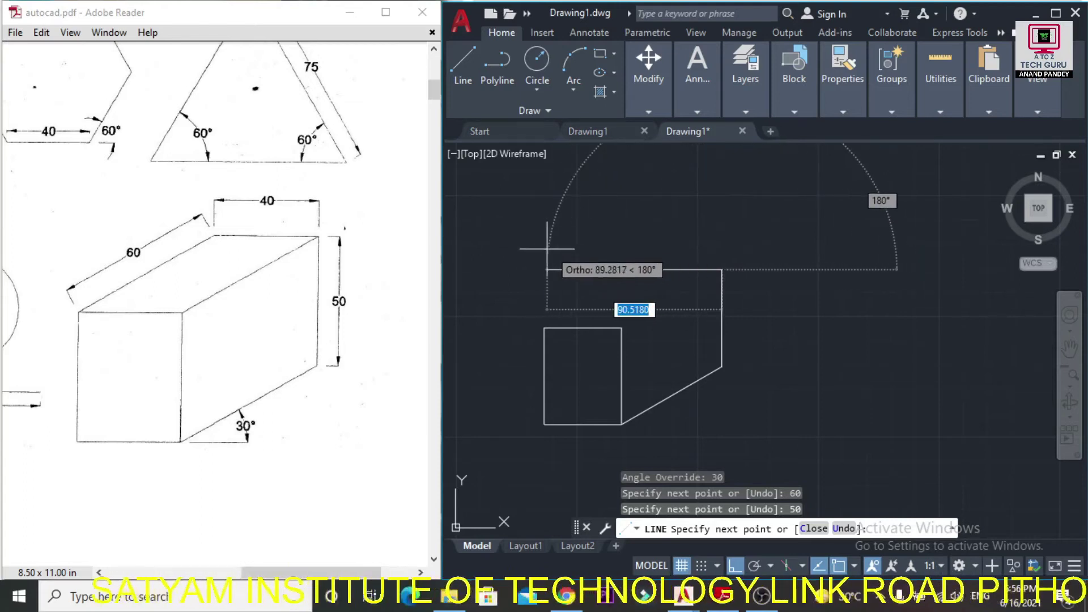
key("Escape")
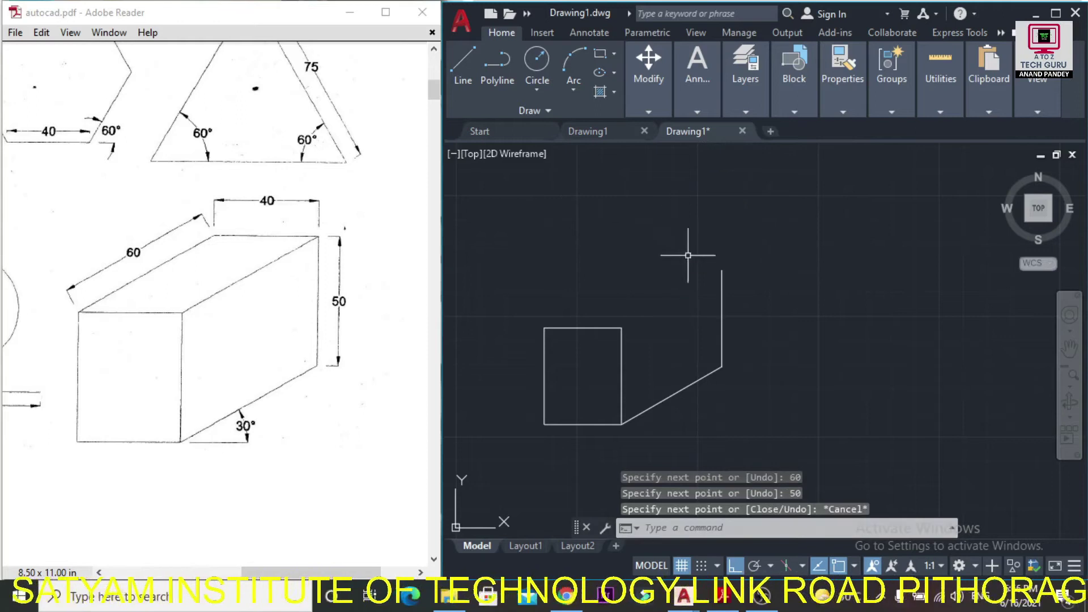
Connect the rectangle's upper-right corner to the upper end of the rear vertical edge with a line
left_click(454, 80)
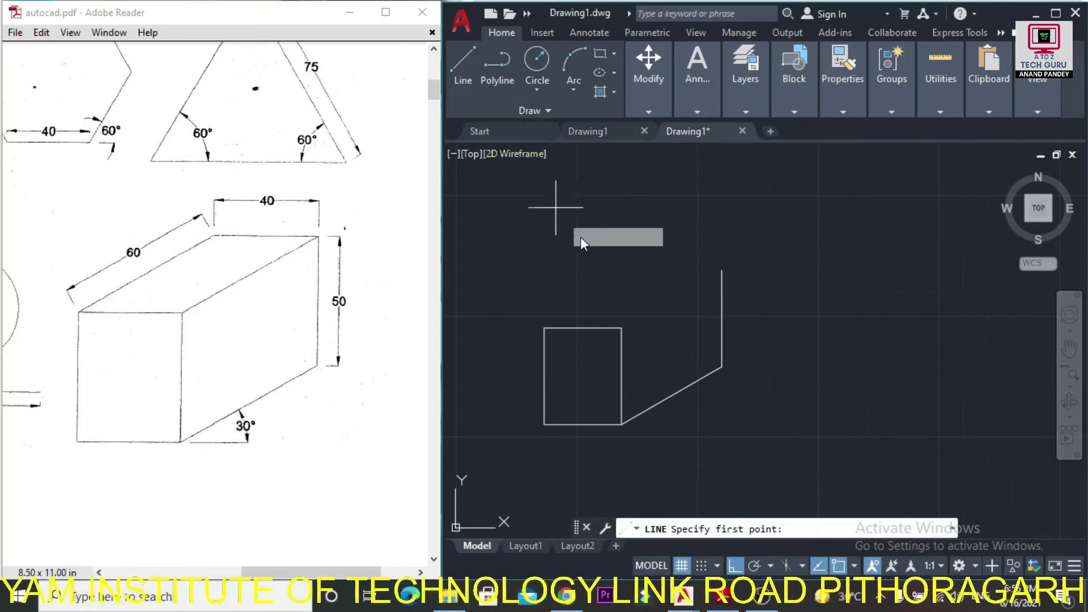
left_click(622, 327)
left_click(722, 269)
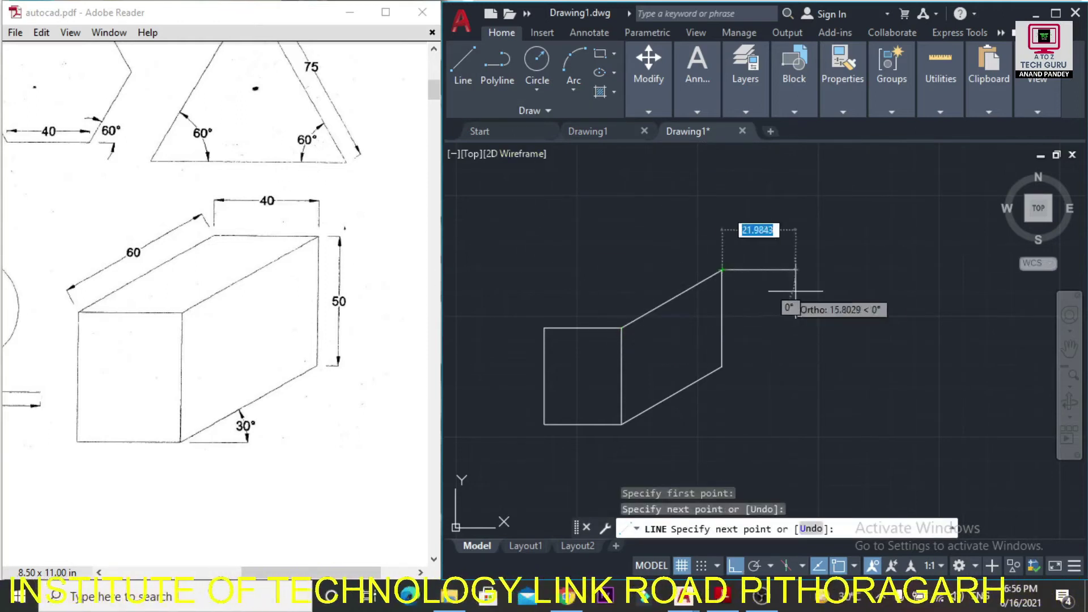
key("Escape")
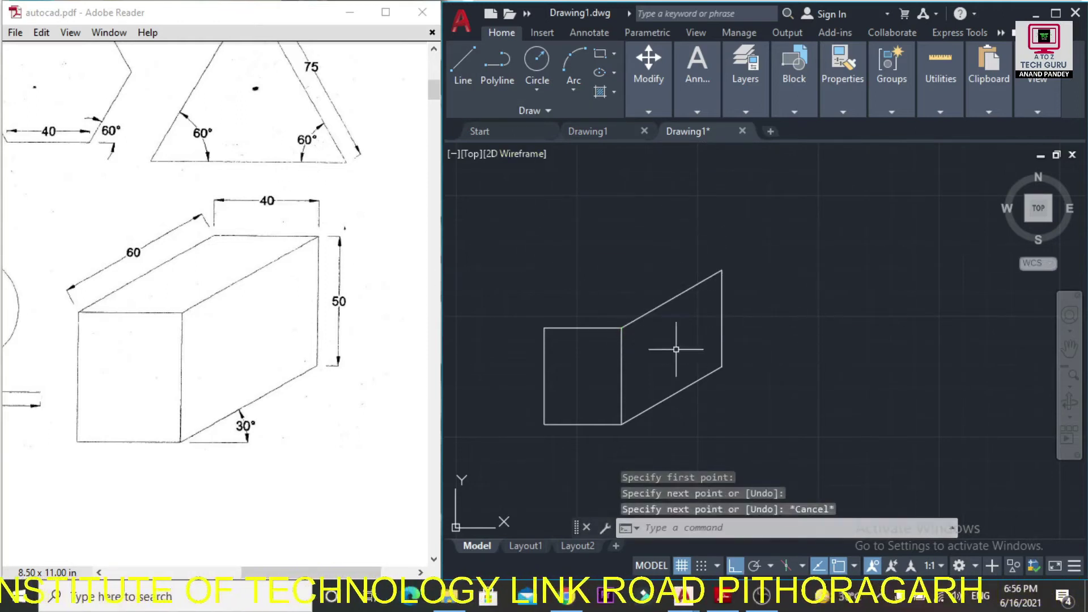
left_click(649, 312)
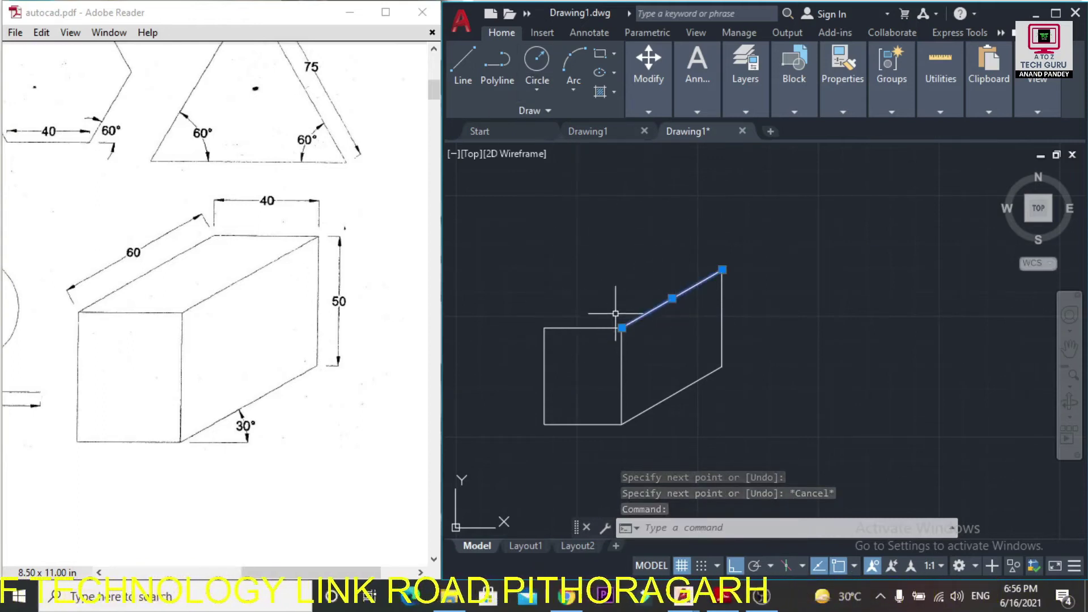
left_click(469, 79)
left_click(544, 328)
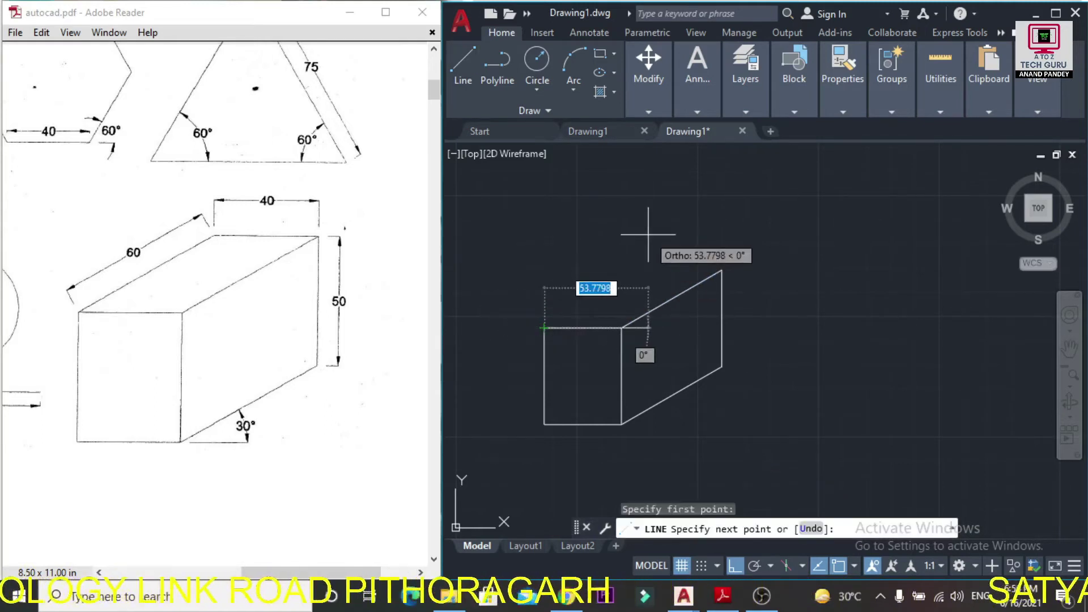
key("Escape")
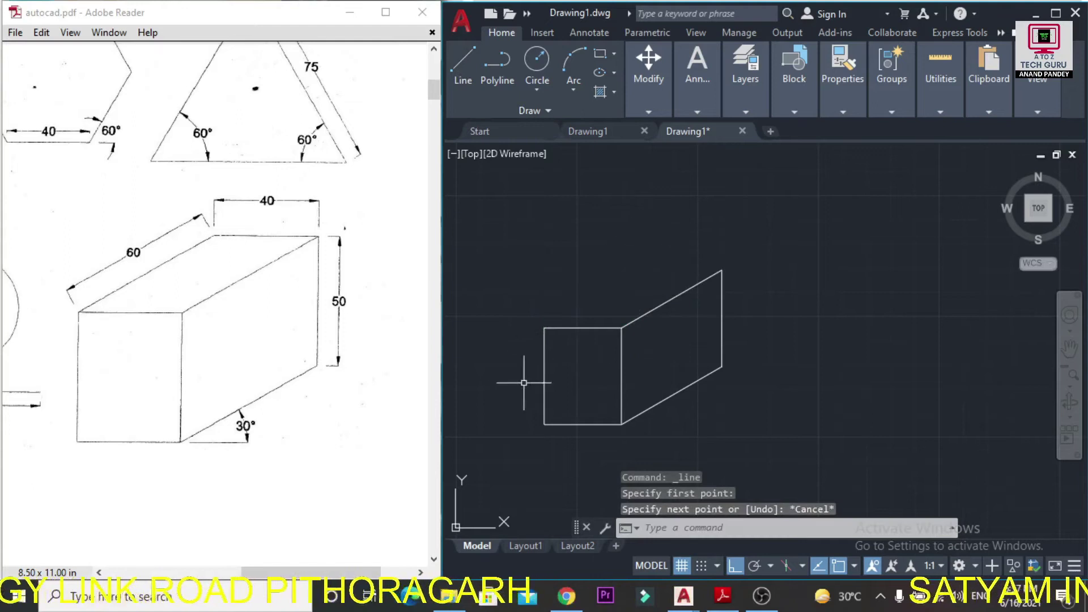
Draw a 40-unit horizontal line leftward from the box's upper rear corner and connect its end to the front face's upper-left corner
left_click(462, 65)
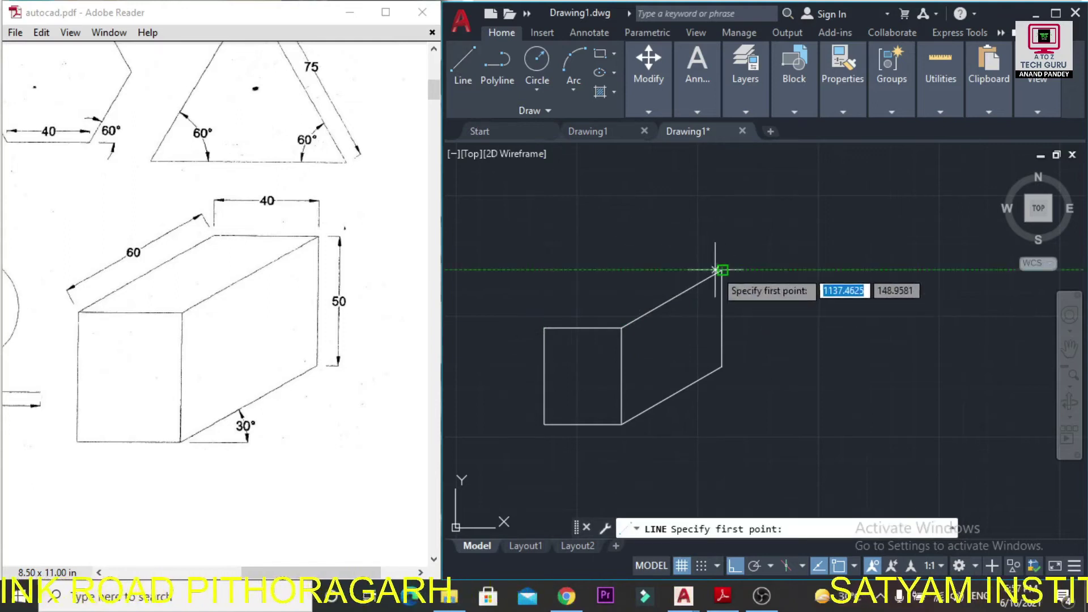
left_click(722, 270)
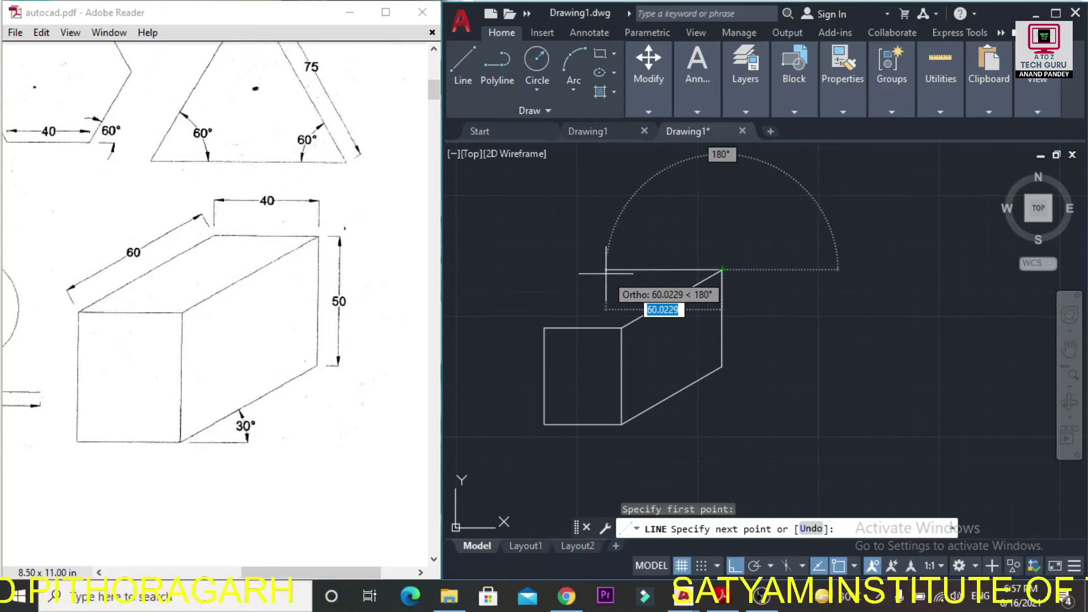
type("40")
key("Return")
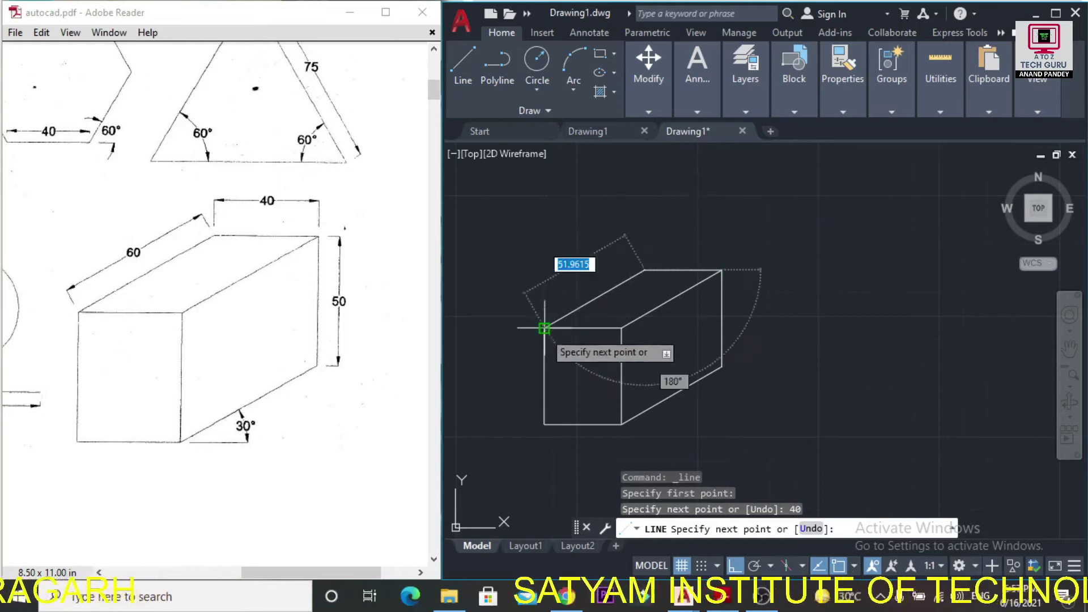
left_click(544, 327)
key("Escape")
Check the lengths of the box's slanted and vertical edges by selecting them one after another
left_click(603, 294)
mouse_move(645, 271)
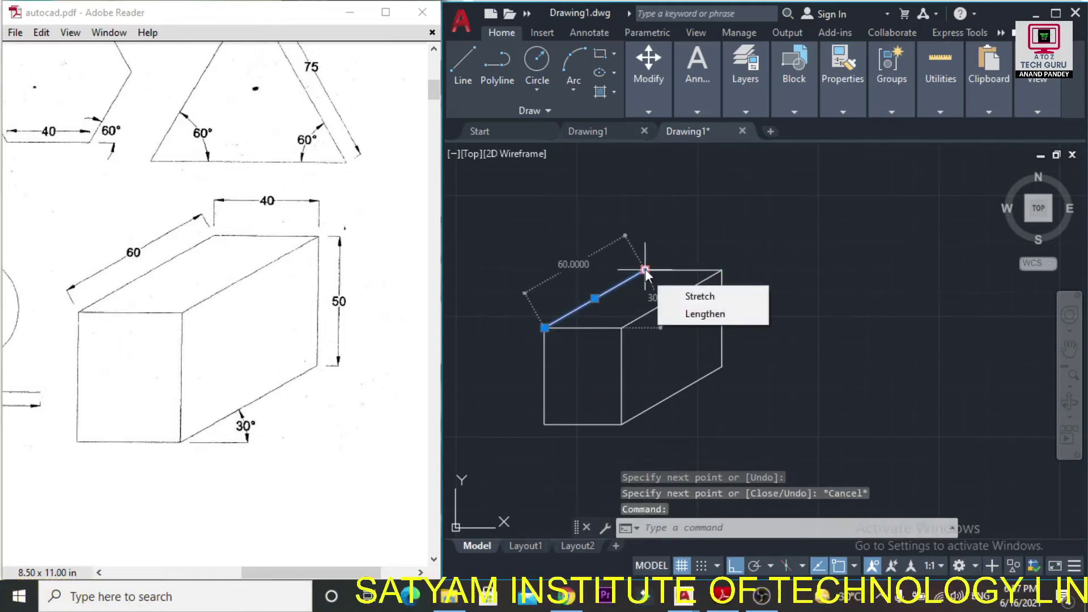
left_click(674, 297)
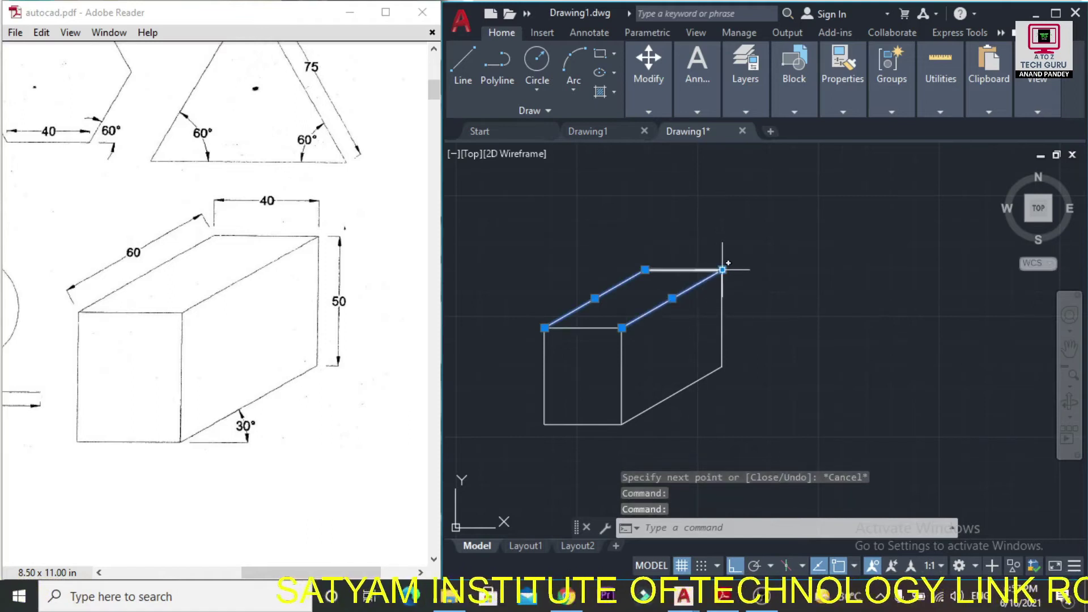
key("Escape")
left_click(692, 386)
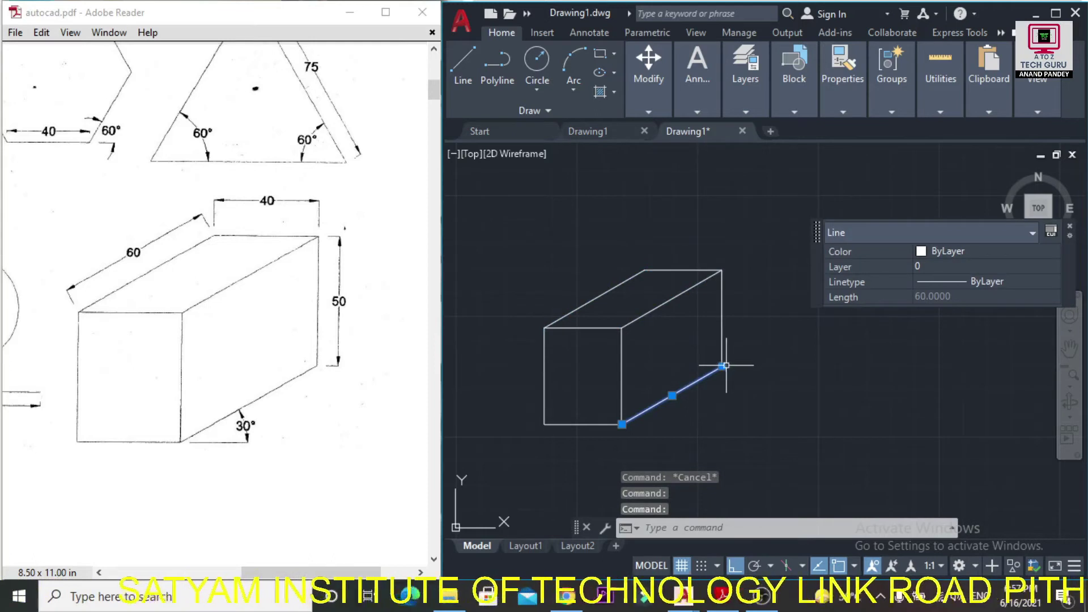
key("Escape")
left_click(722, 311)
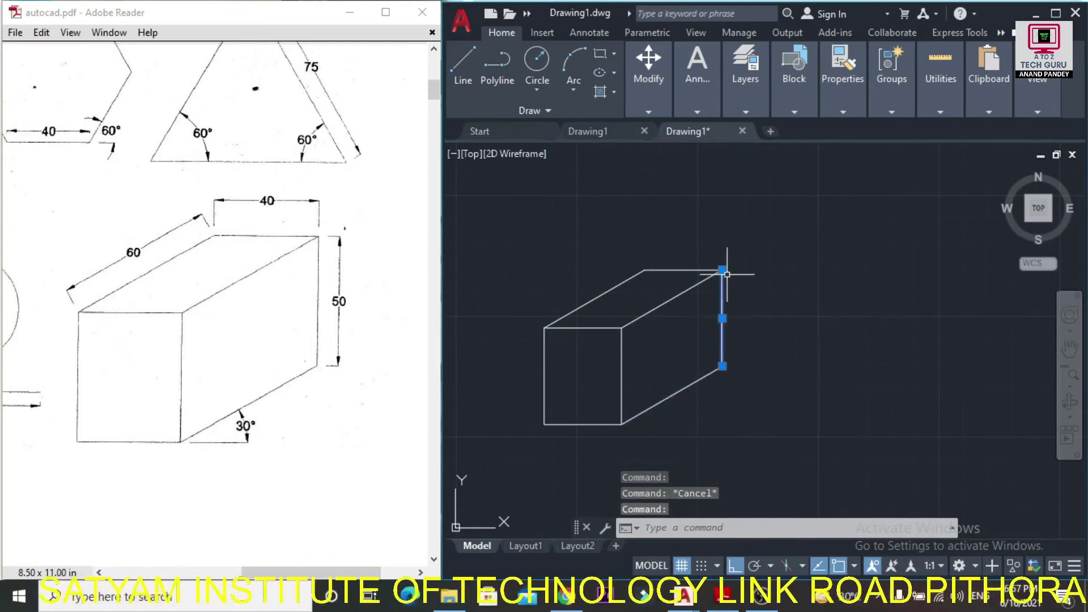
key("Escape")
left_click(620, 353)
key("Escape")
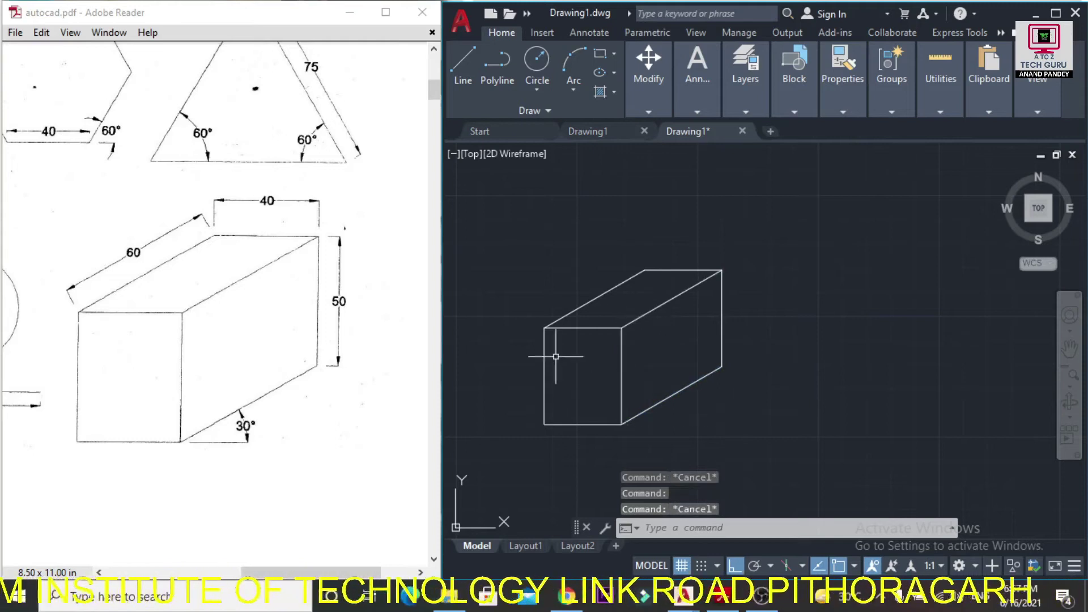
left_click(545, 360)
mouse_move(544, 328)
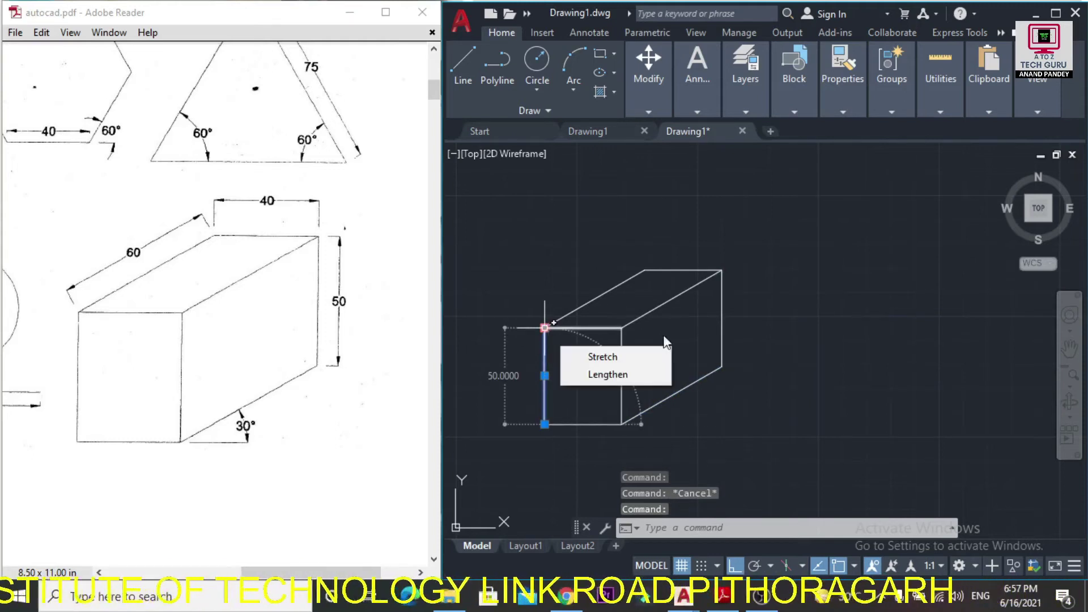
key("Escape")
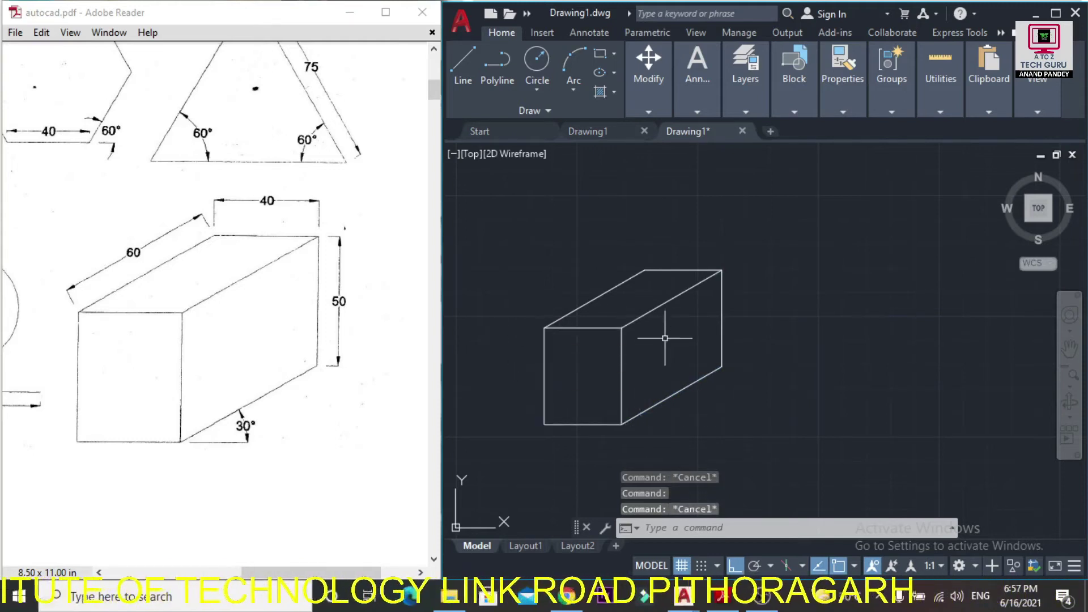
Add a linear dimension to the box's rear vertical edge, placed just to the right of it
left_click(1070, 348)
left_click_drag(803, 360, 760, 313)
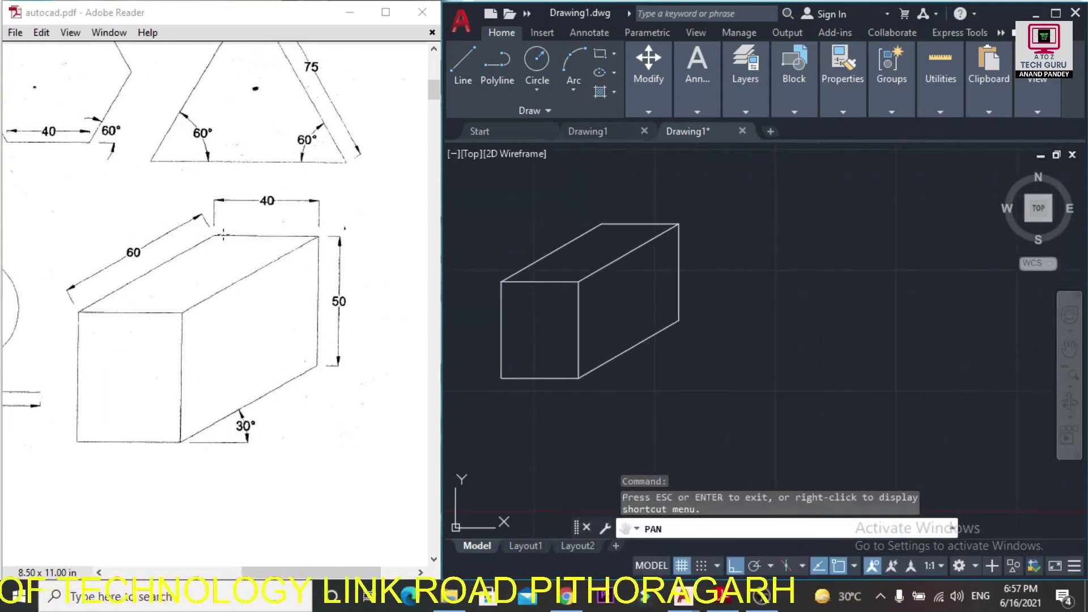
key("Escape")
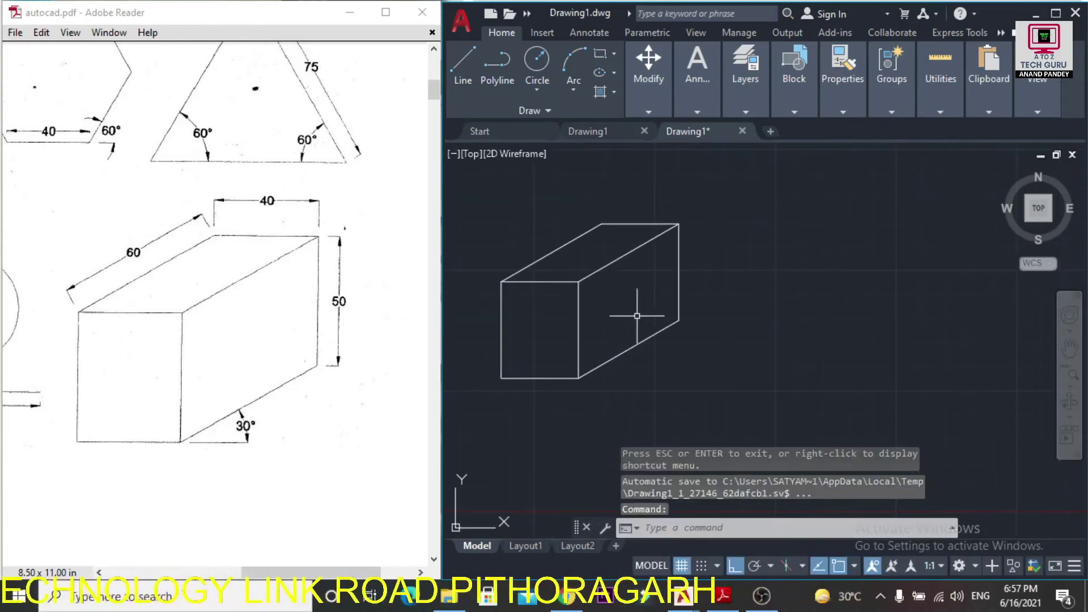
left_click(691, 107)
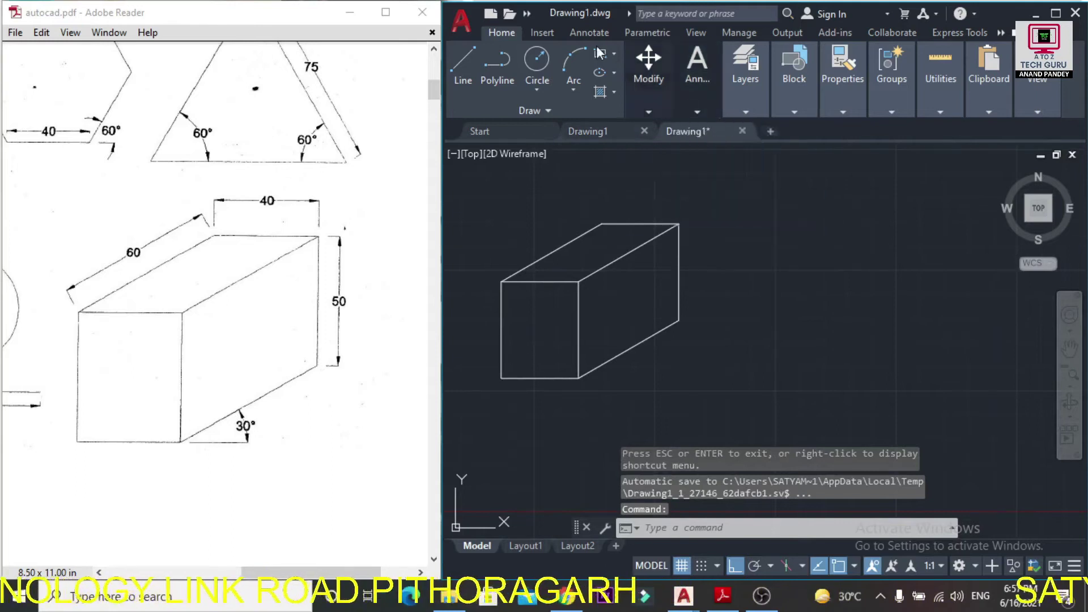
left_click(663, 106)
left_click(585, 32)
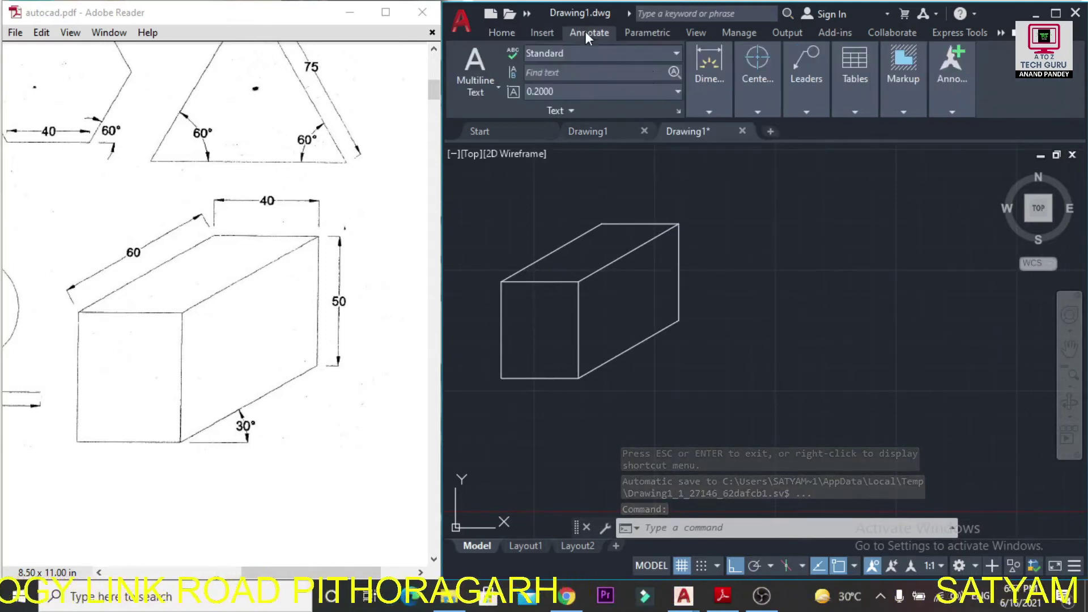
left_click(722, 113)
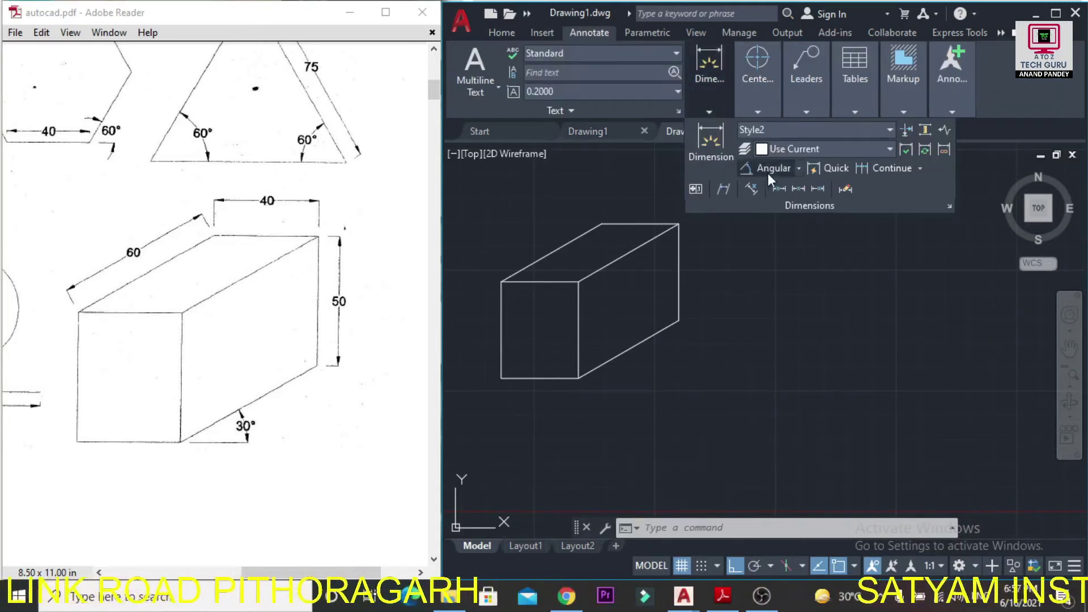
left_click(800, 169)
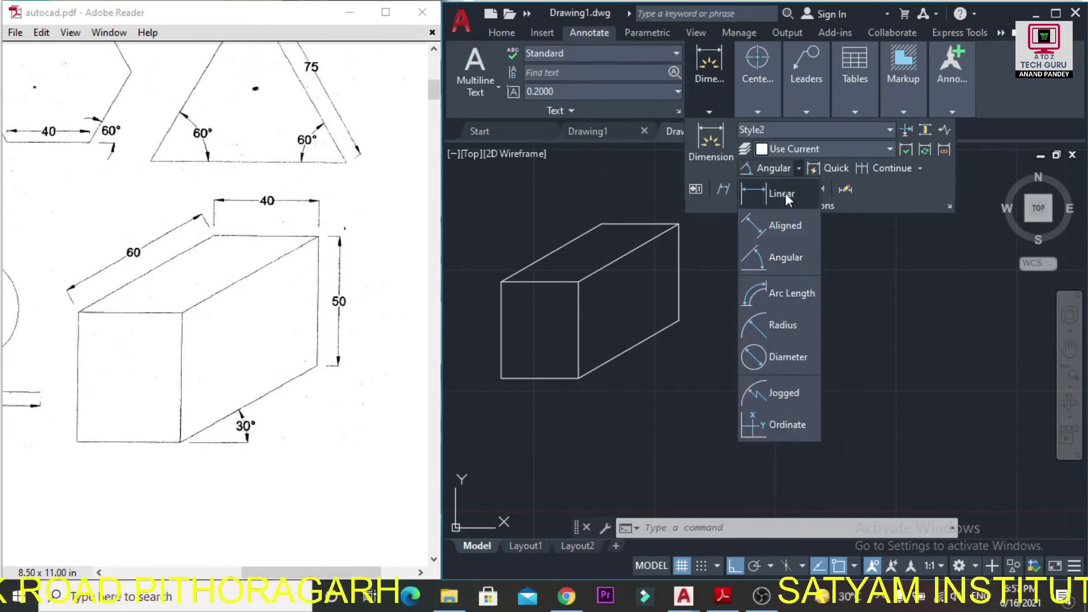
left_click(786, 194)
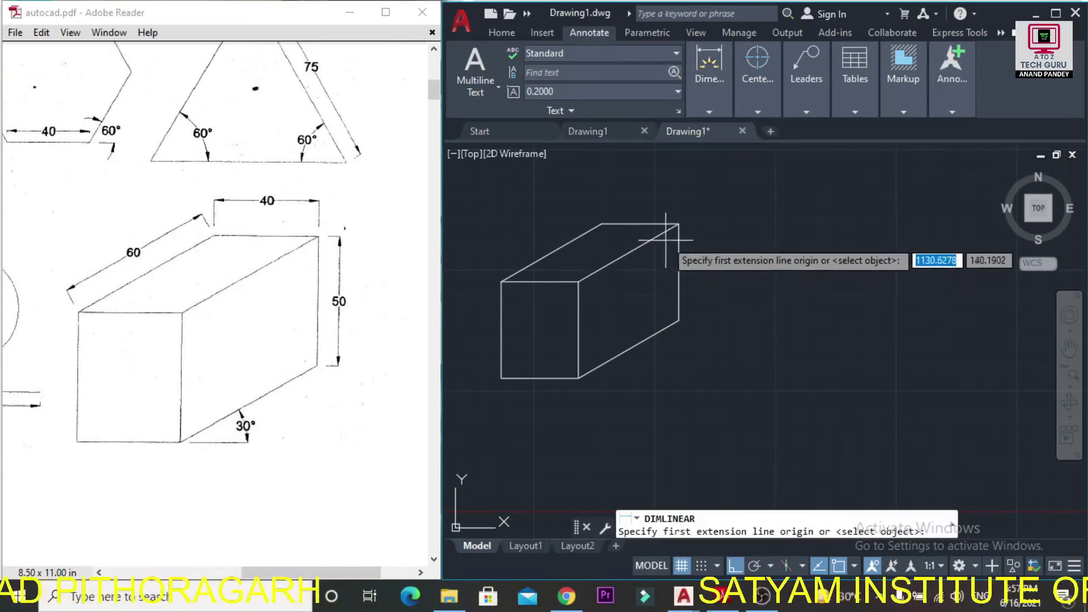
left_click(678, 224)
left_click(679, 321)
left_click(698, 318)
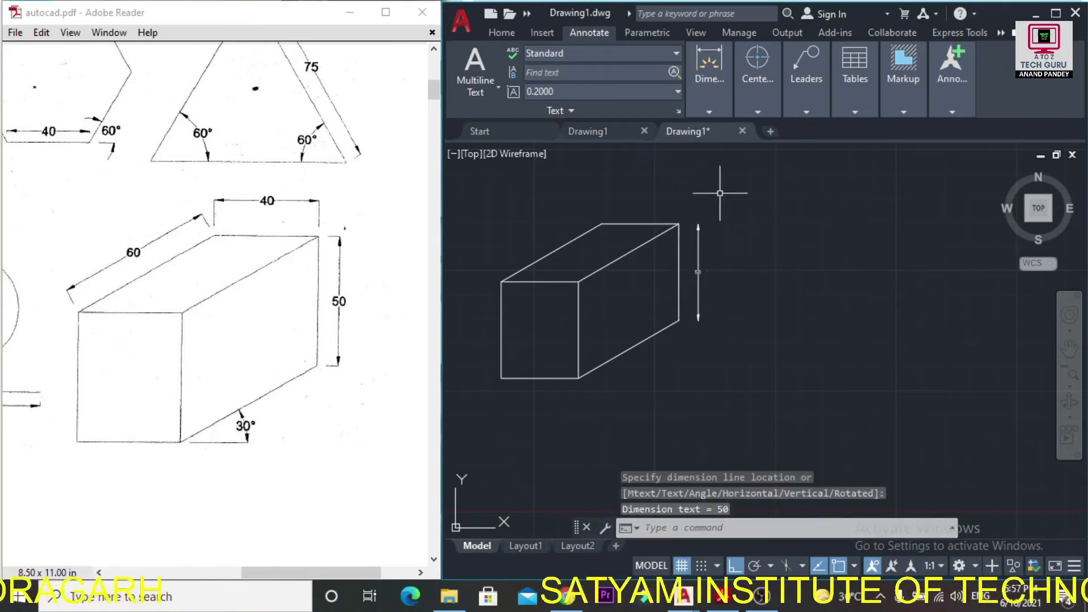
Add an aligned dimension to the box's upper-left slanted edge, placed above and parallel to it
left_click(712, 112)
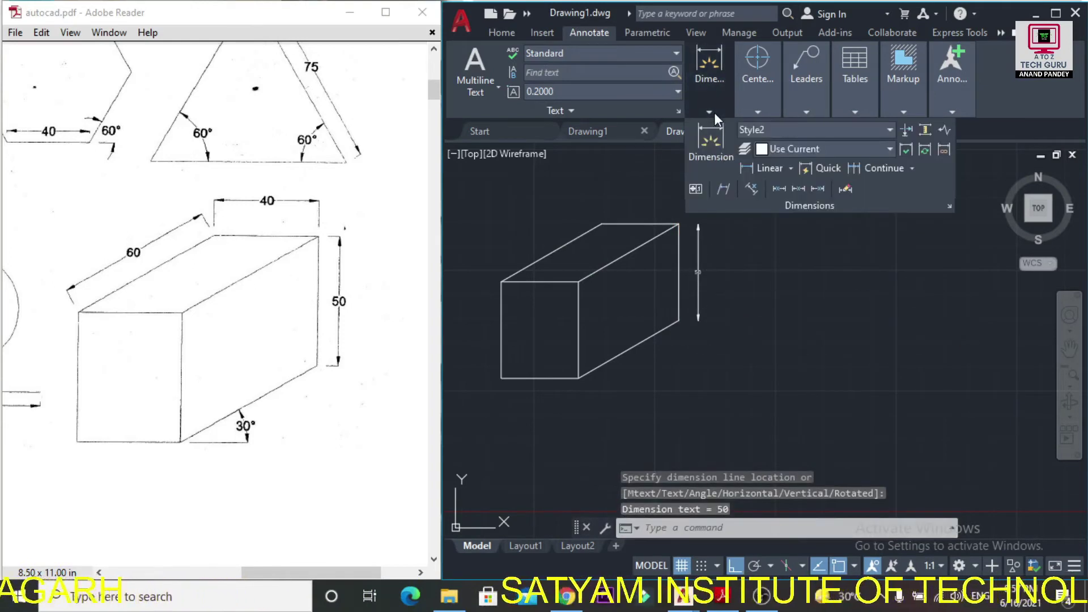
left_click(791, 167)
left_click(767, 224)
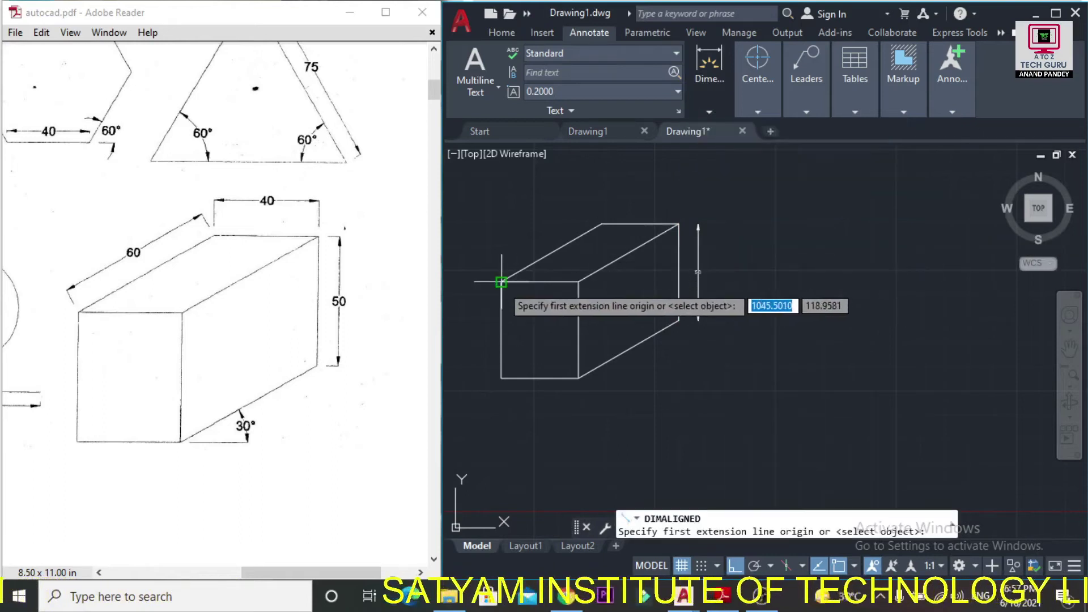
left_click(501, 281)
left_click(601, 224)
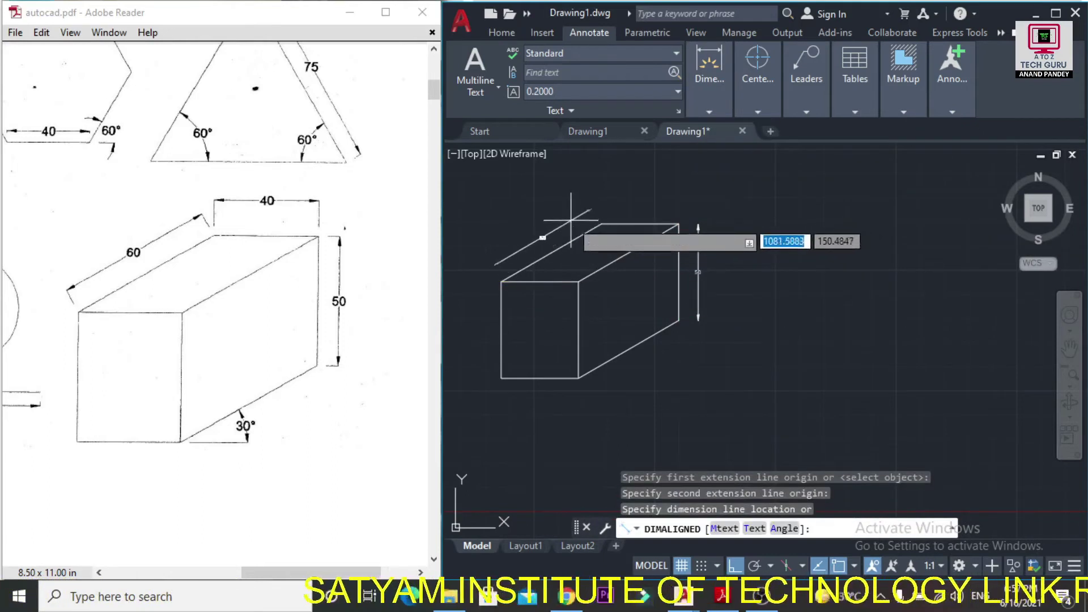
left_click(570, 220)
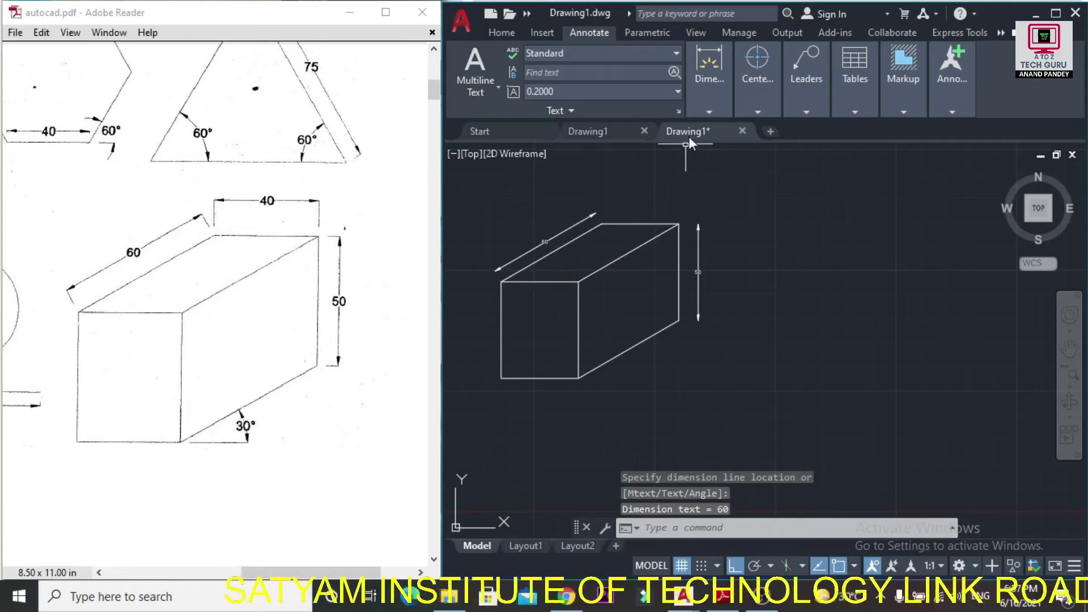
Add an aligned dimension to the box's top rear horizontal edge, placed just above it
left_click(709, 107)
left_click(757, 168)
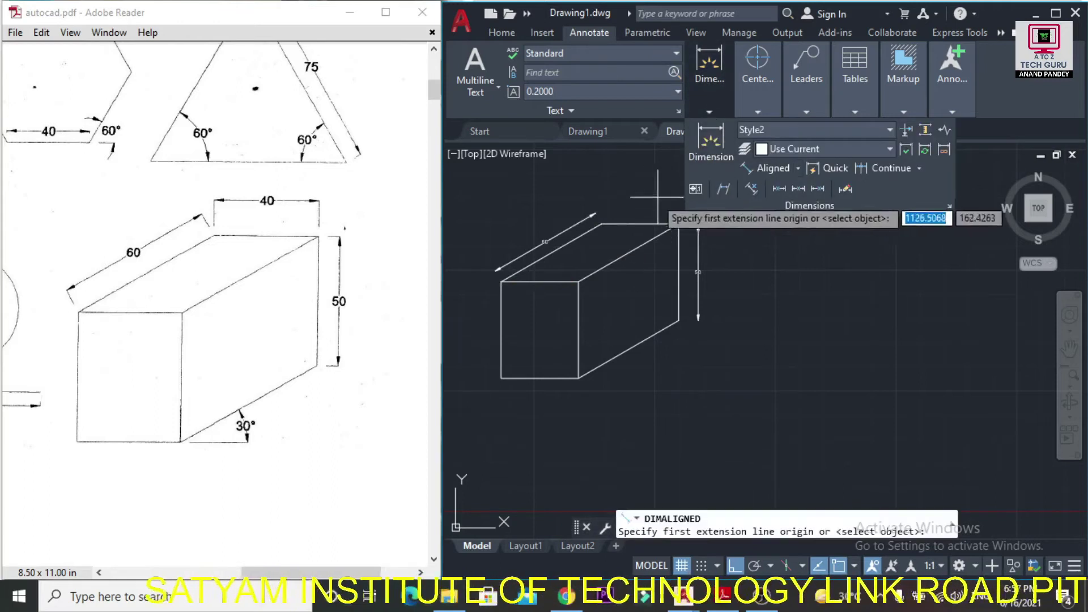
left_click(601, 224)
left_click(676, 223)
left_click(677, 206)
scroll(640, 213, "up", 6)
scroll(641, 213, "down", 7)
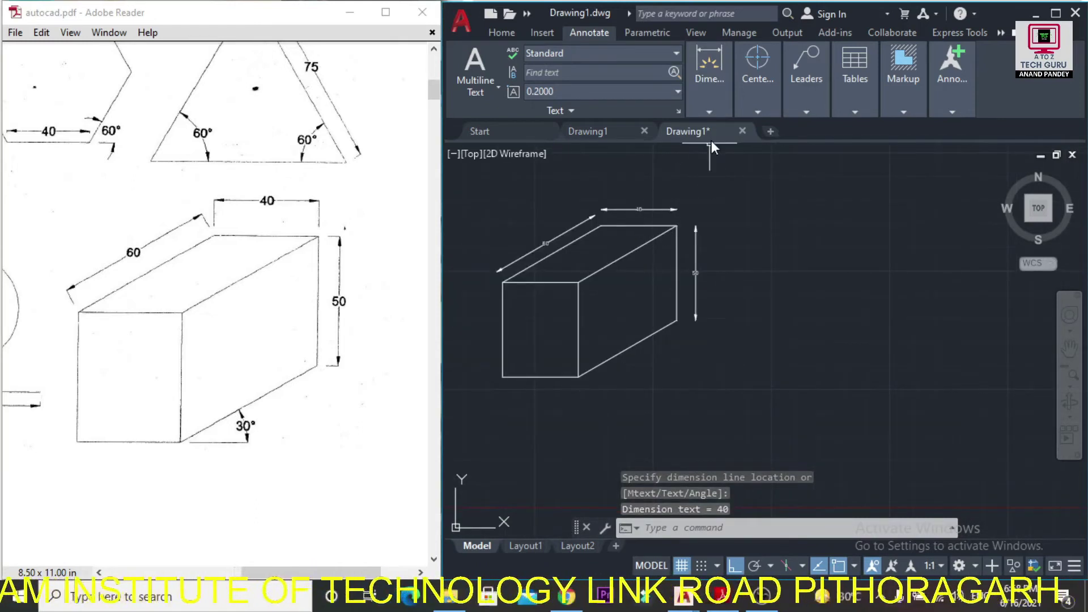
Add an angular dimension between the box's bottom slanted edge and the front face's bottom edge, placed to the right of their shared corner
left_click(723, 103)
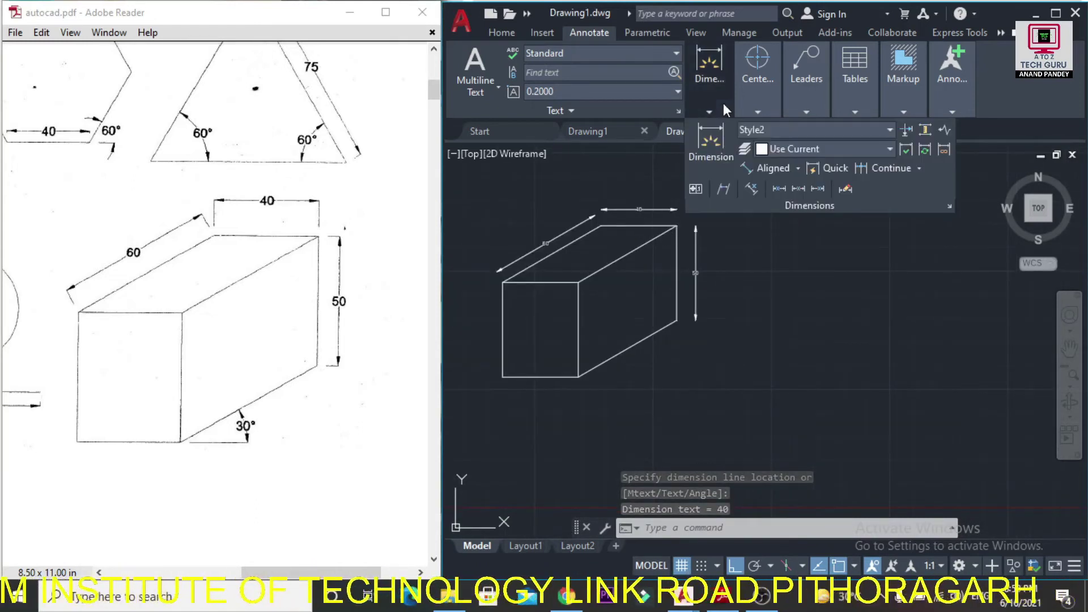
left_click(799, 169)
left_click(768, 259)
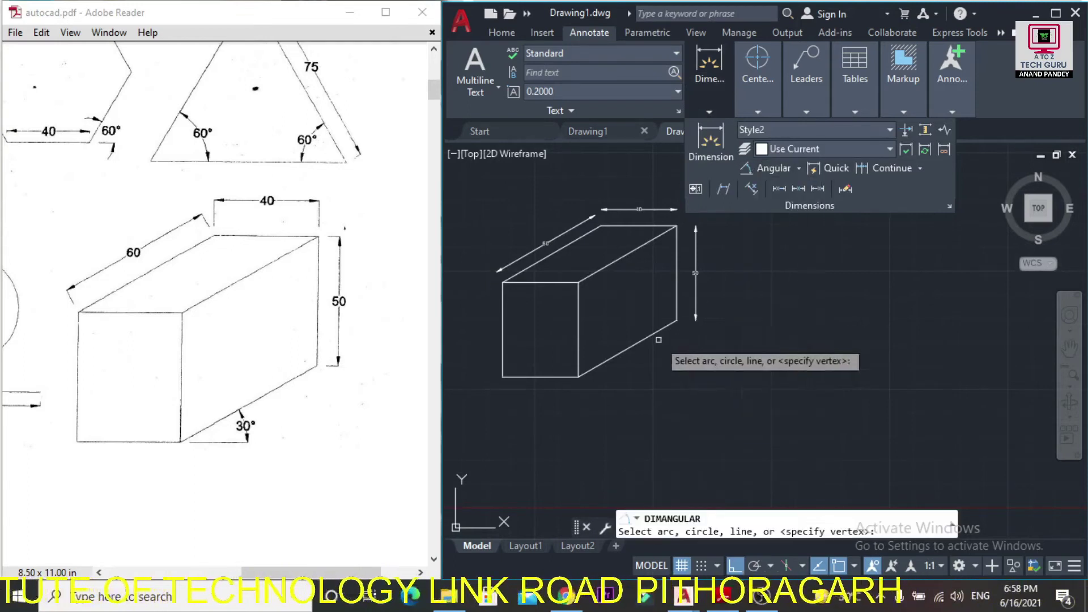
left_click(596, 367)
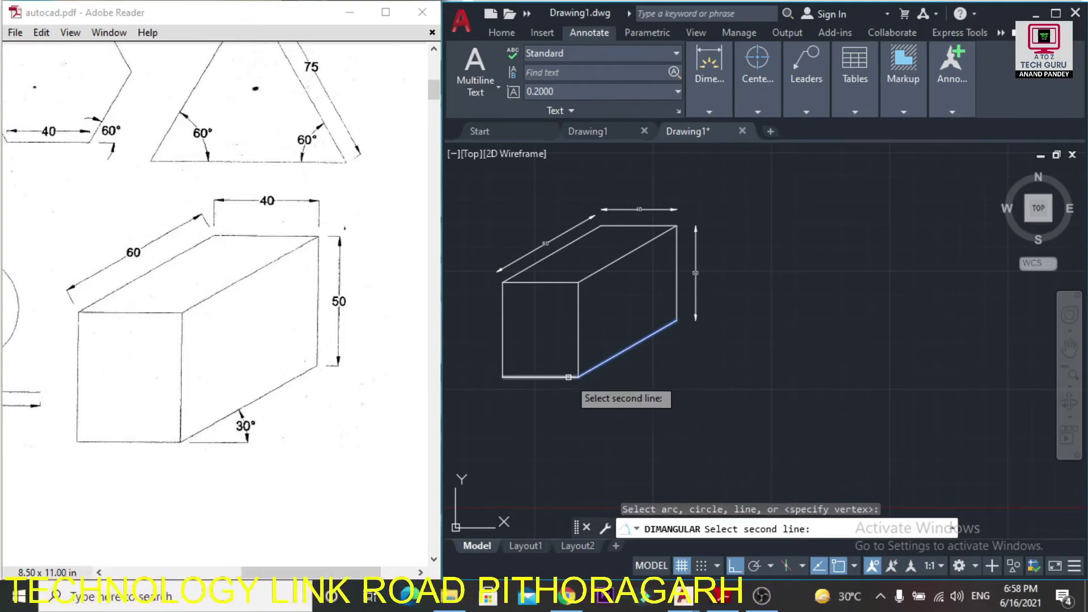
left_click(569, 377)
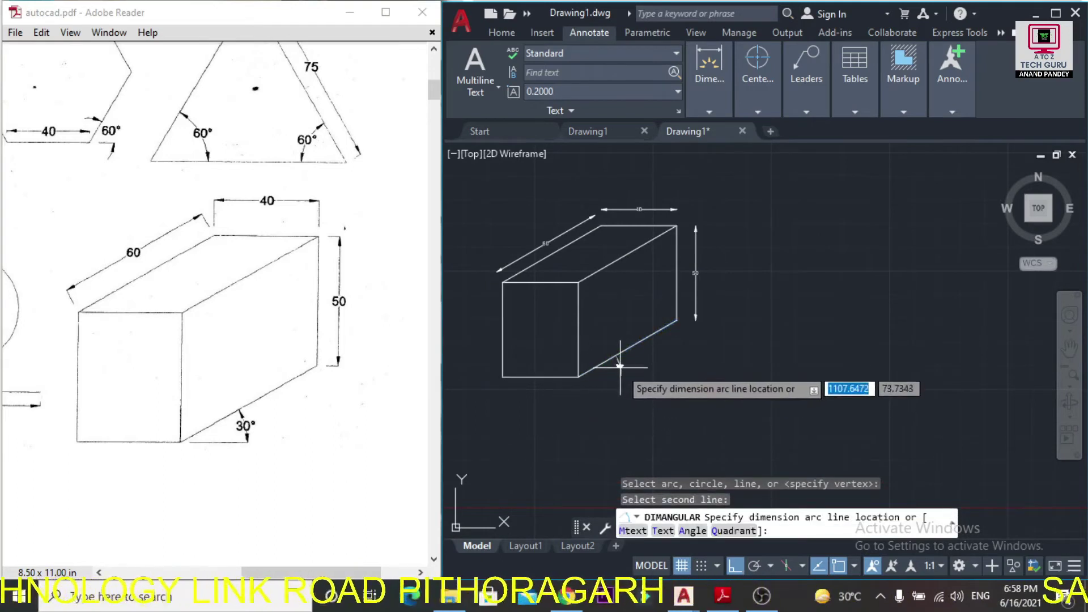
scroll(620, 365, "up", 2)
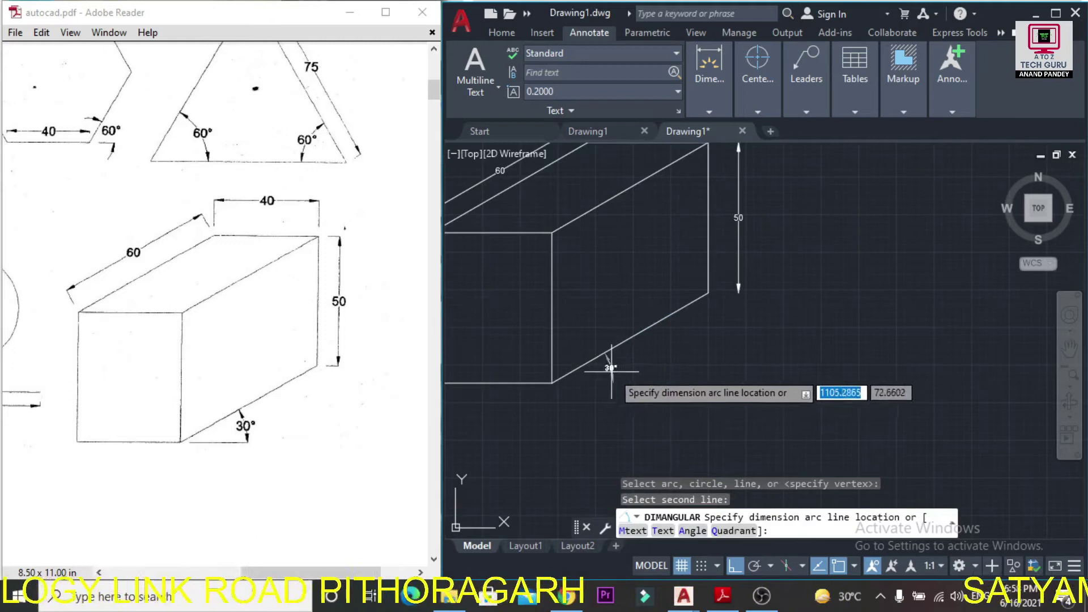
left_click(615, 367)
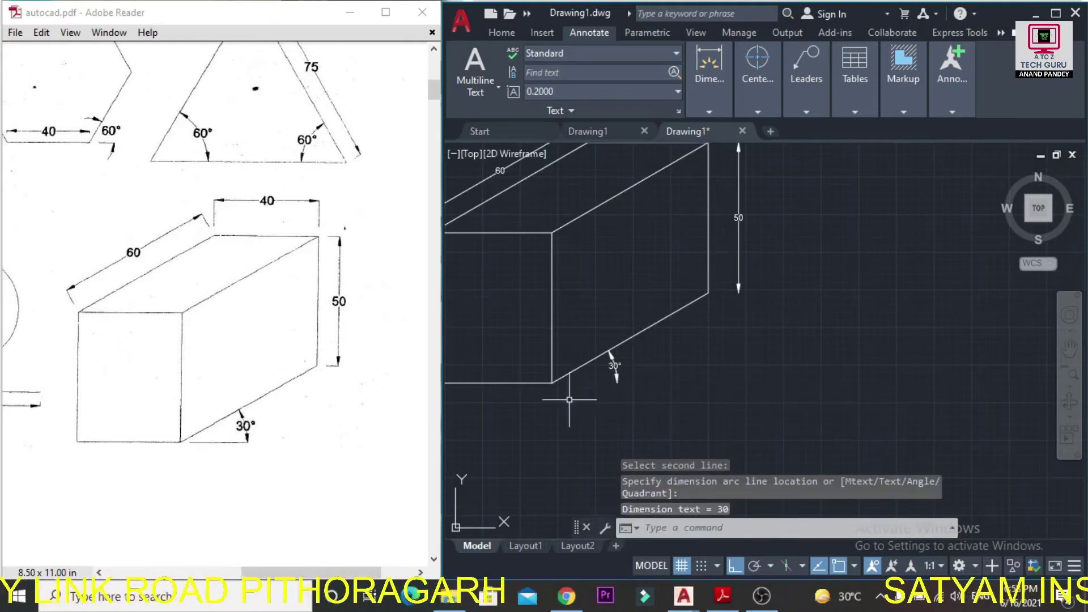
scroll(659, 377, "down", 4)
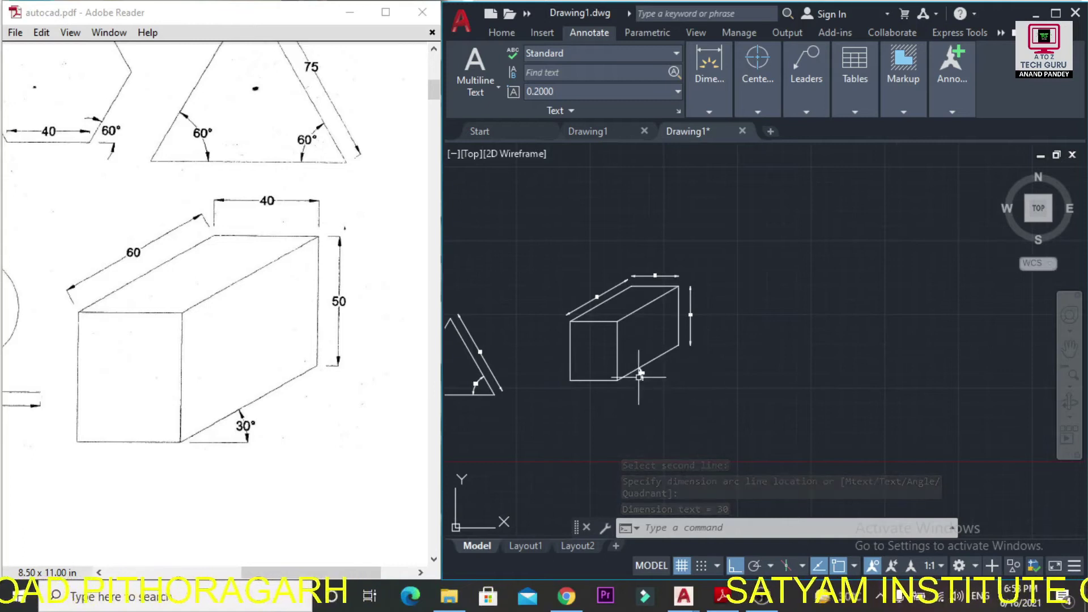
scroll(640, 374, "up", 4)
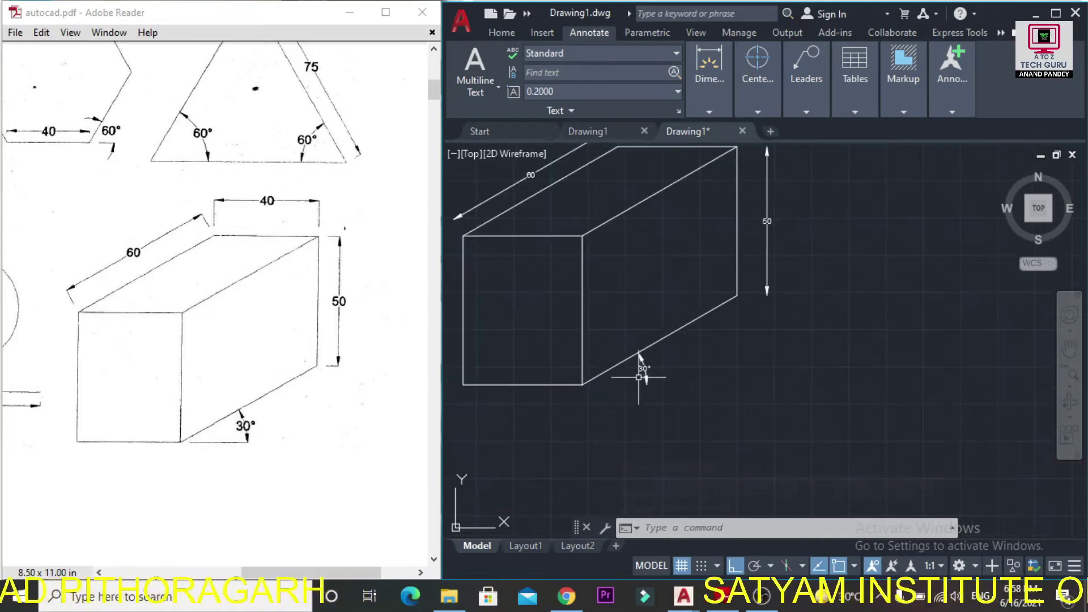
left_click(1069, 349)
left_click_drag(643, 302, 695, 368)
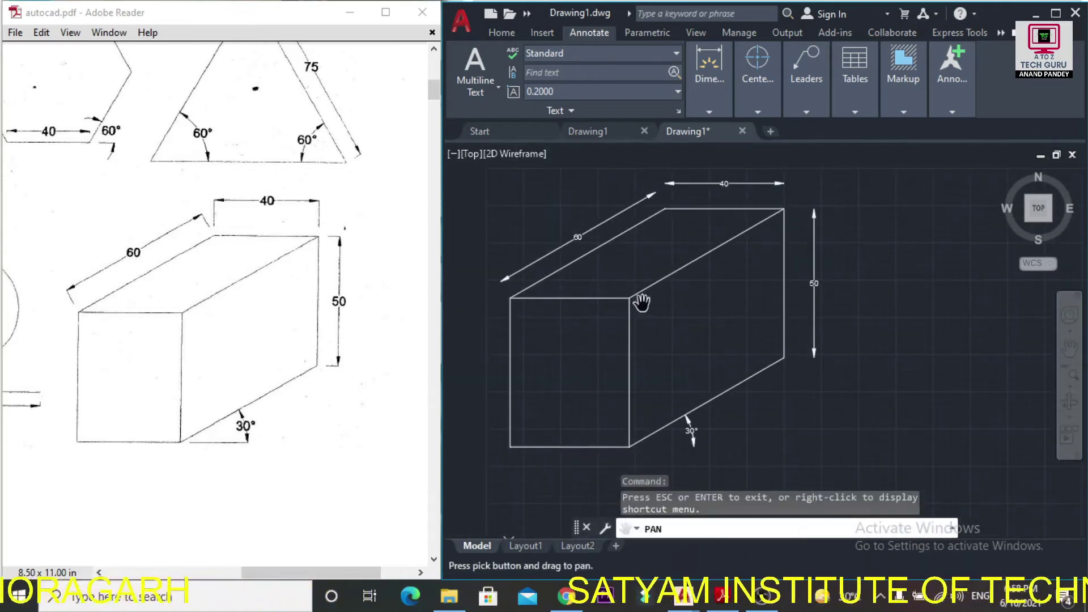
key("Escape")
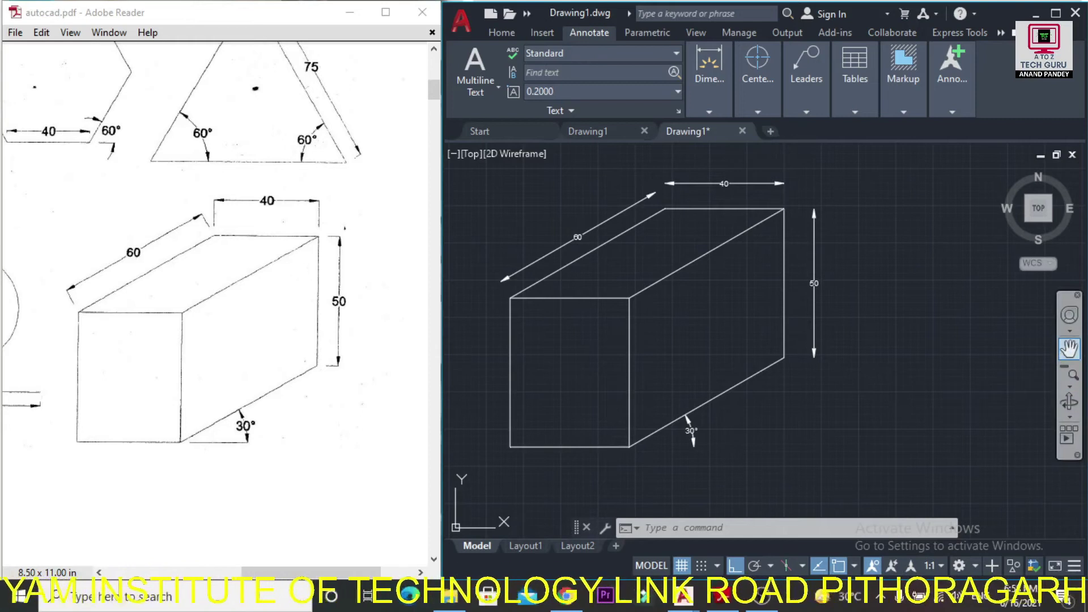
left_click(1069, 347)
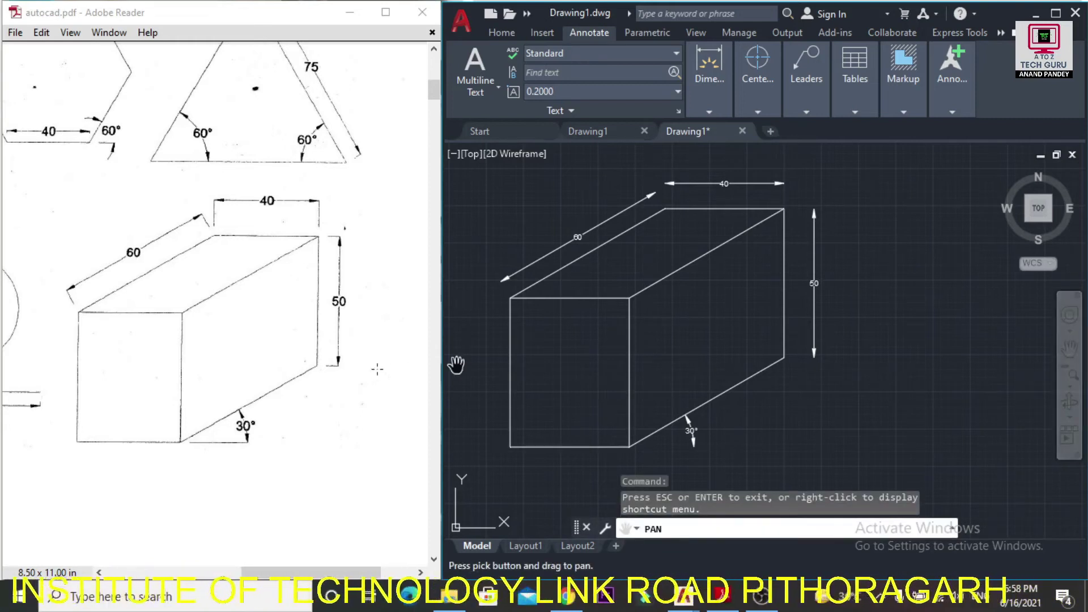
Switch to the reference PDF and find the hexagon figure with the 40 side and 60° angle
key("Escape")
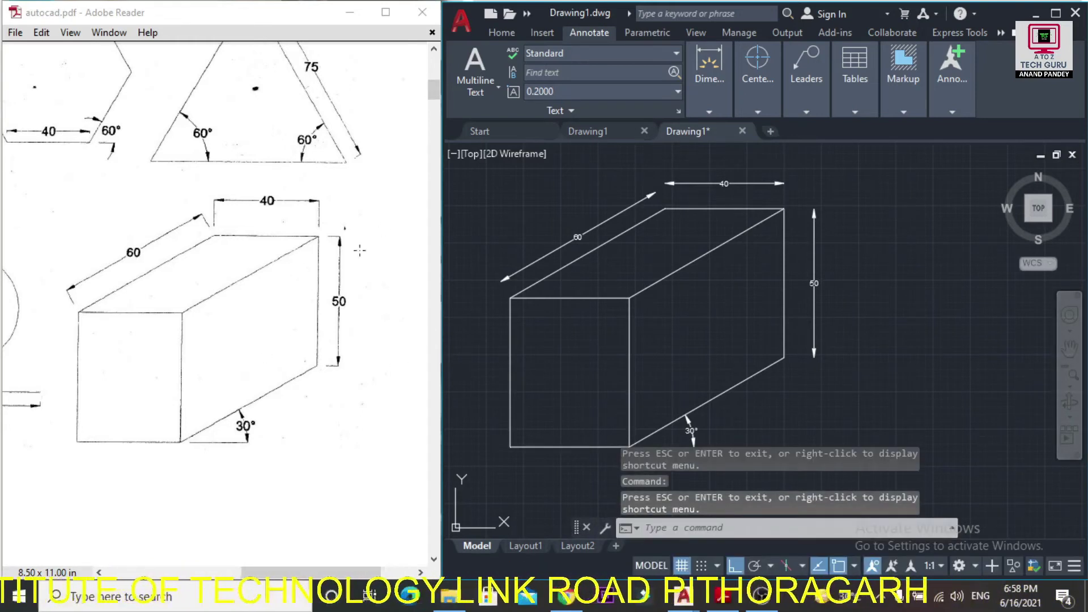
mouse_move(433, 92)
left_mouse_down()
mouse_move(433, 104)
mouse_move(434, 88)
left_mouse_up()
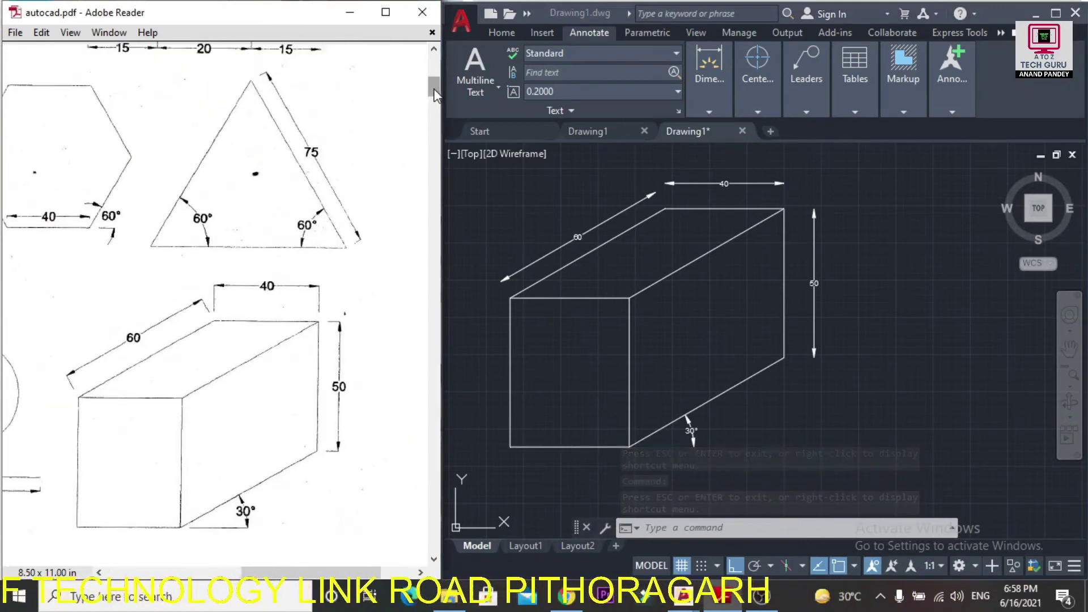
left_click_drag(281, 572, 218, 587)
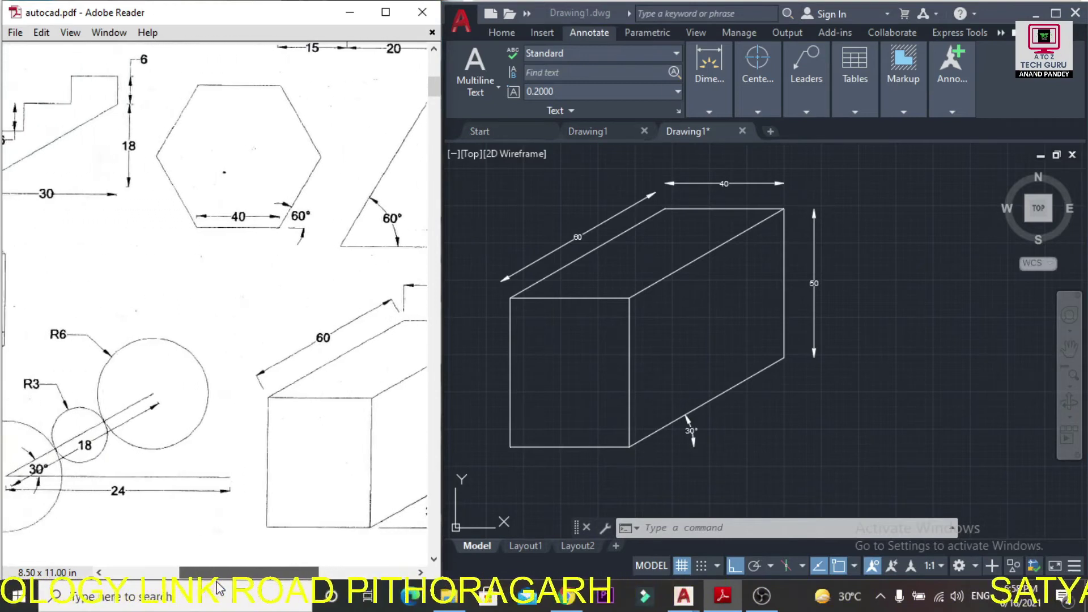
left_click_drag(434, 92, 433, 87)
left_click_drag(253, 579, 246, 578)
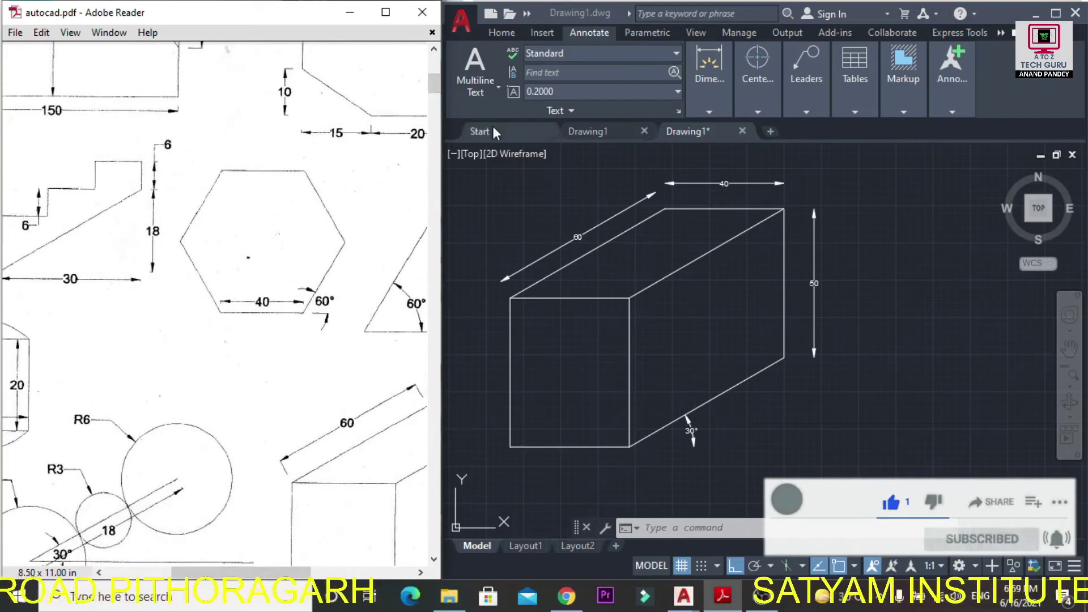
scroll(311, 409, "right", 2)
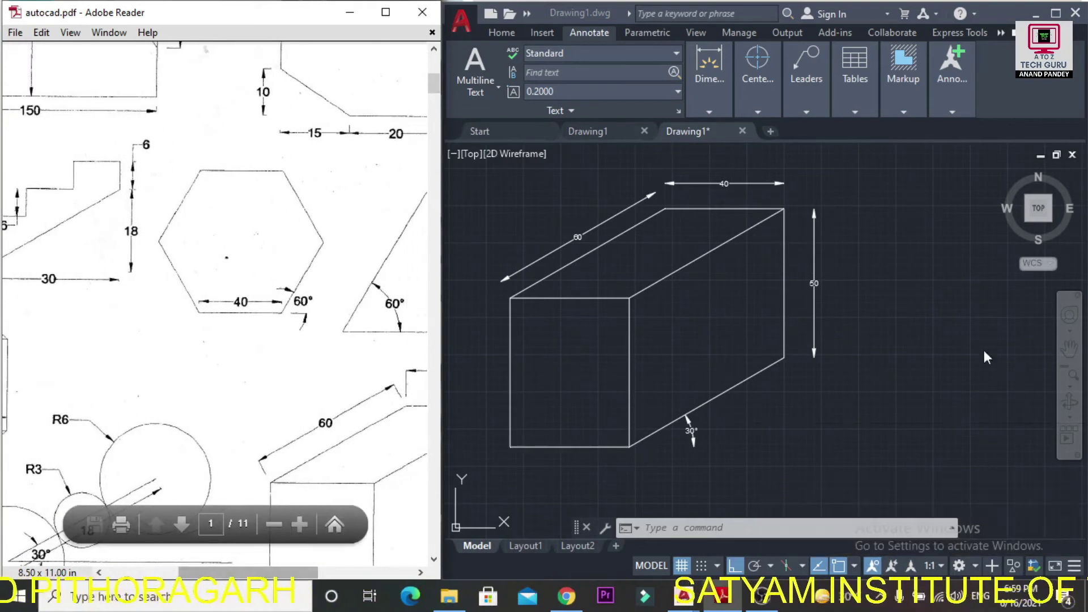
Return to the drawing and bring an empty area to the right of the box into view
left_click(896, 308)
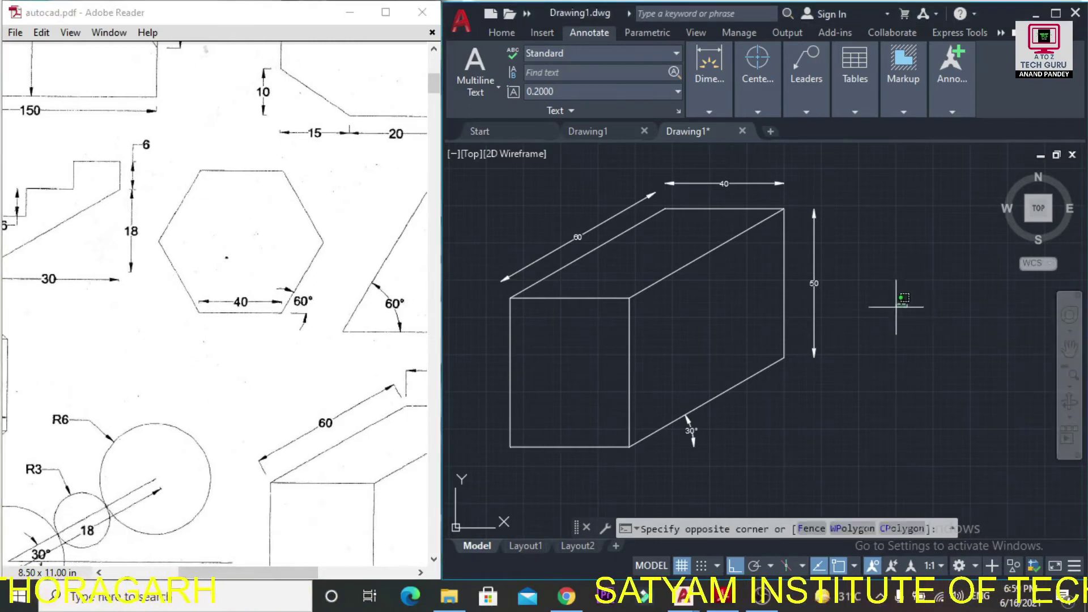
key("Escape")
left_click(1070, 349)
left_click_drag(880, 317, 760, 362)
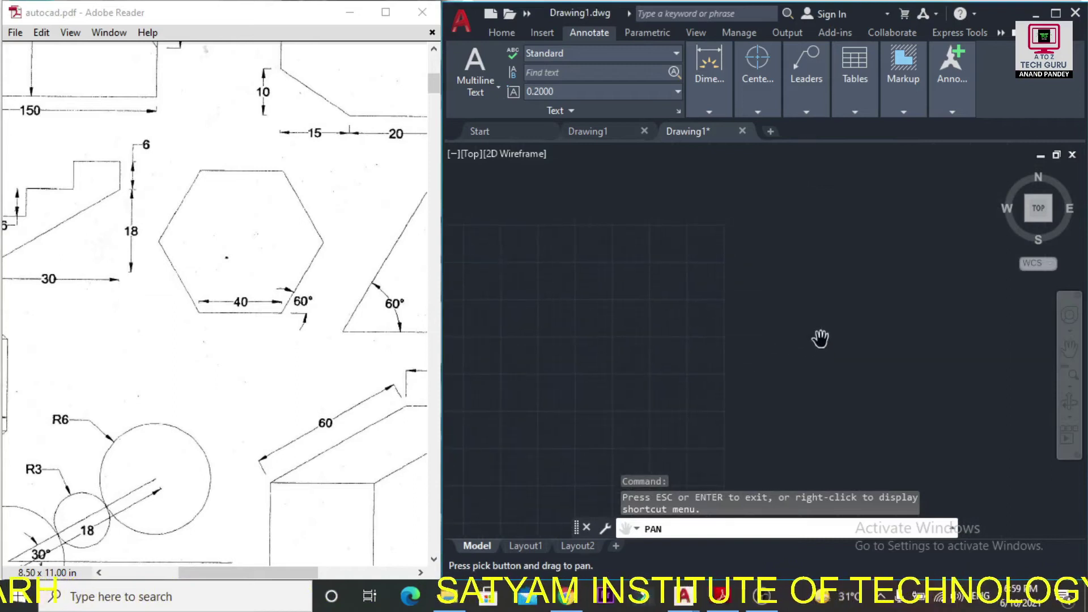
key("Escape")
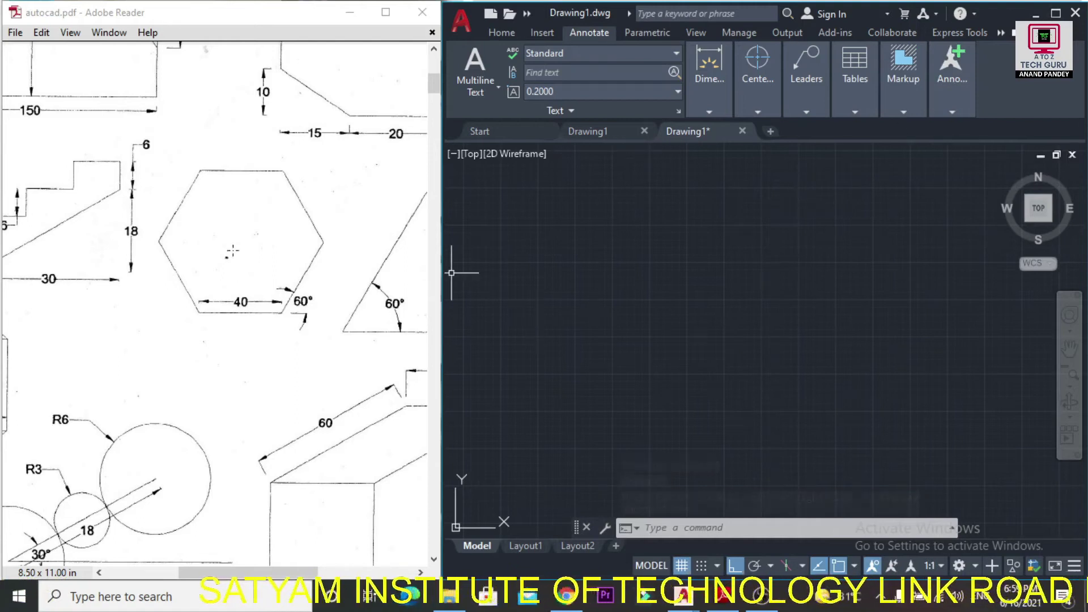
Examine the hexagon's side length and corner angle in the reference PDF
left_click_drag(151, 151, 352, 364)
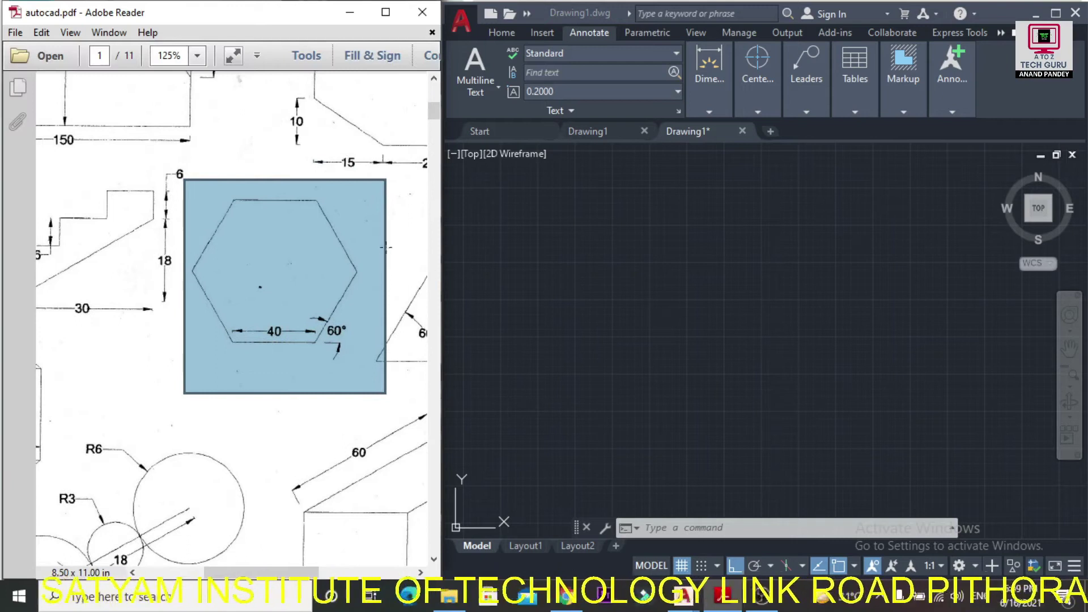
left_click(533, 257)
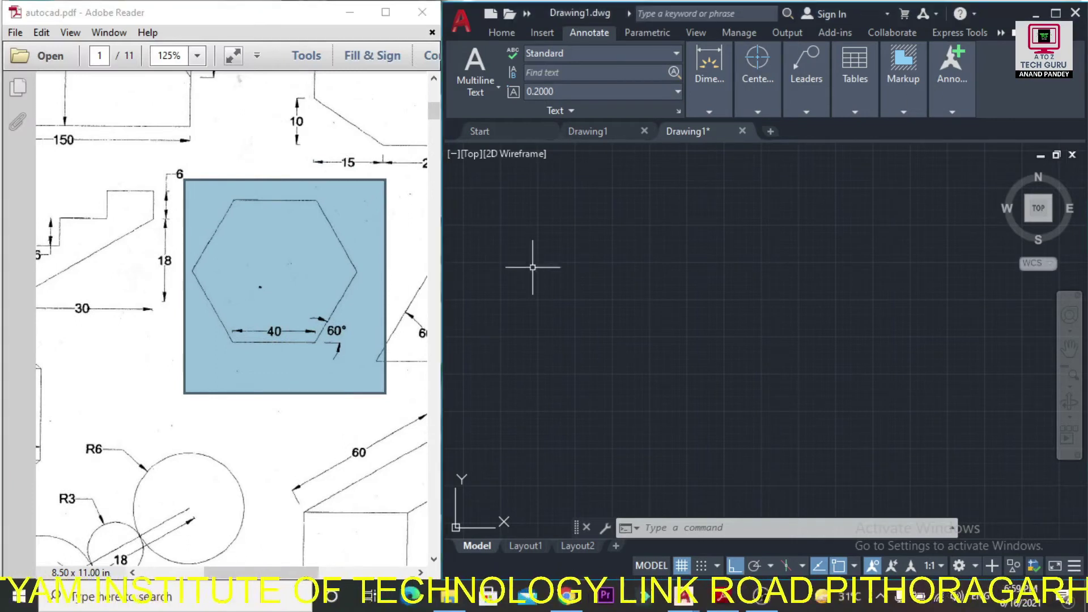
left_click(262, 342)
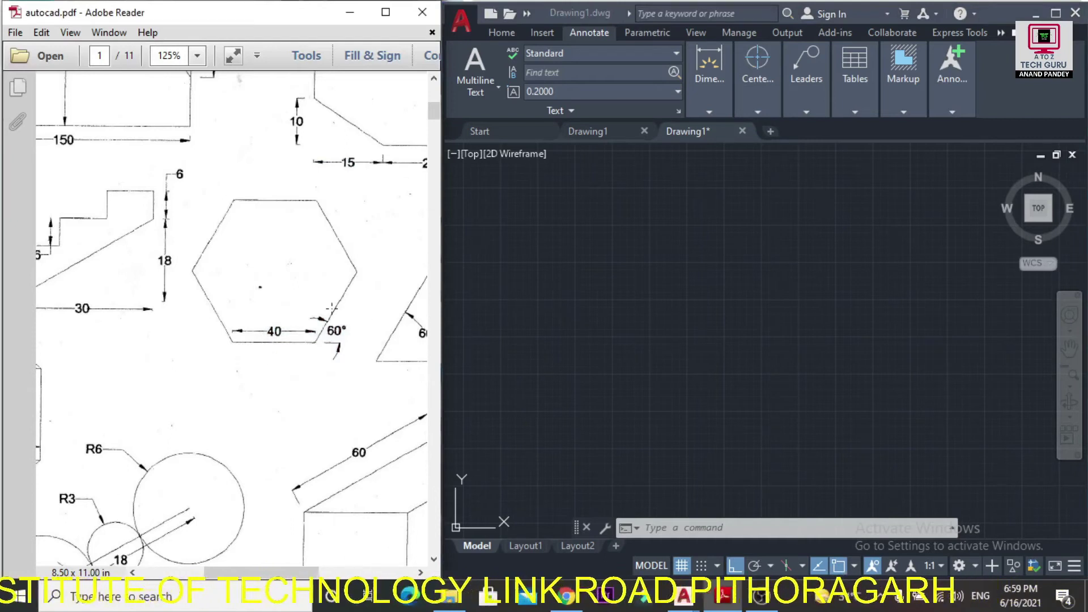
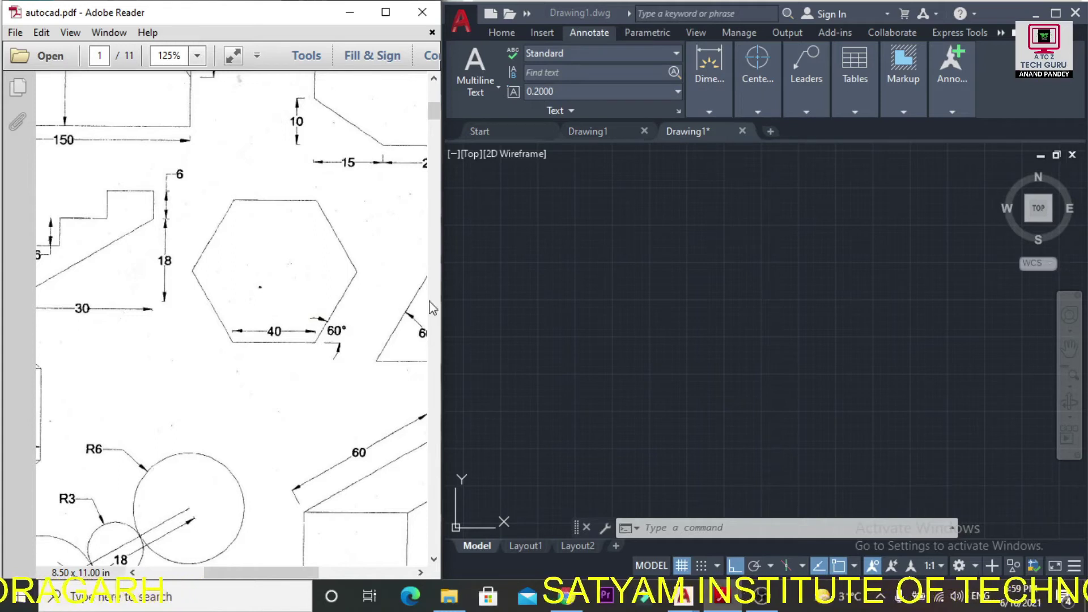
left_click(736, 152)
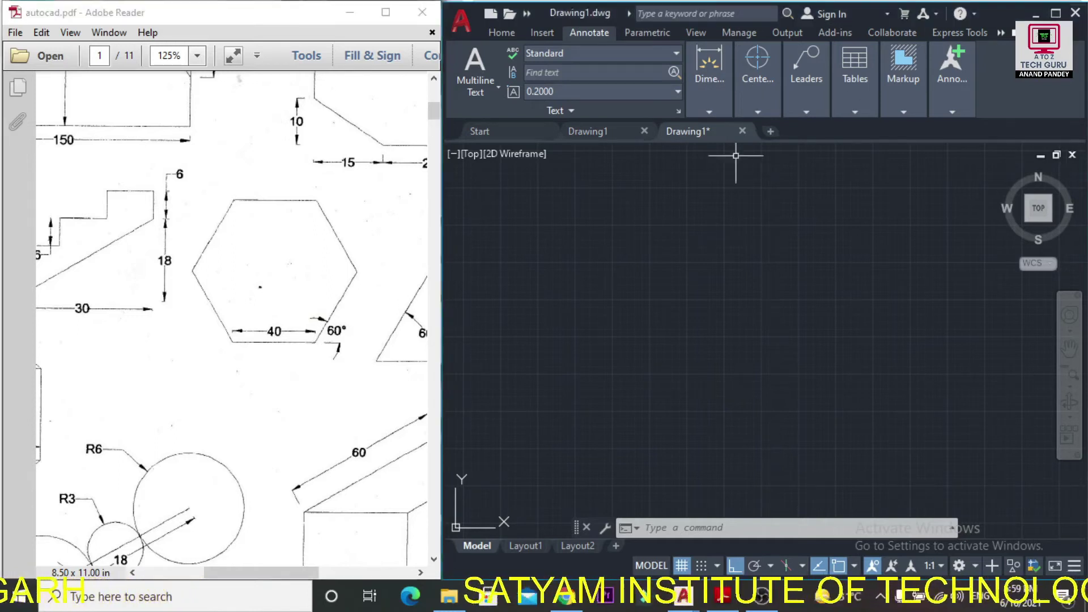
left_click(1055, 13)
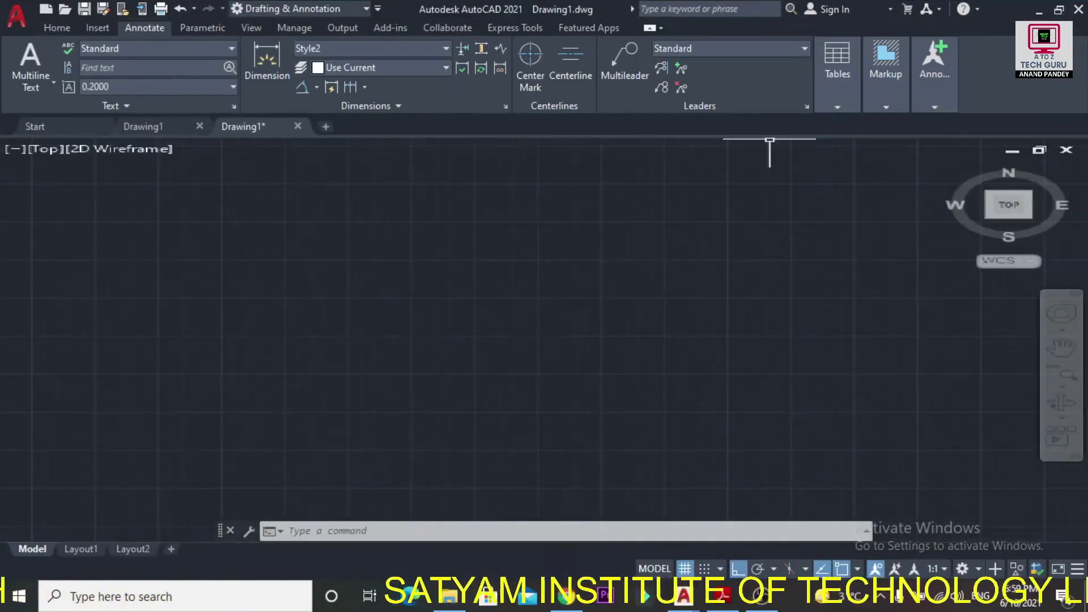
left_click(66, 33)
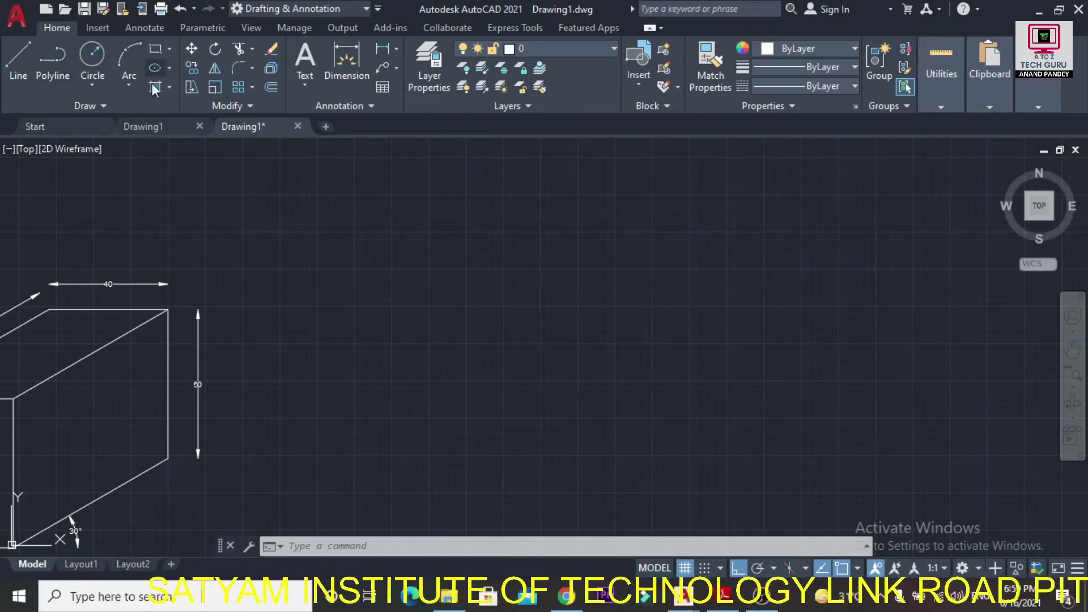
left_click(170, 49)
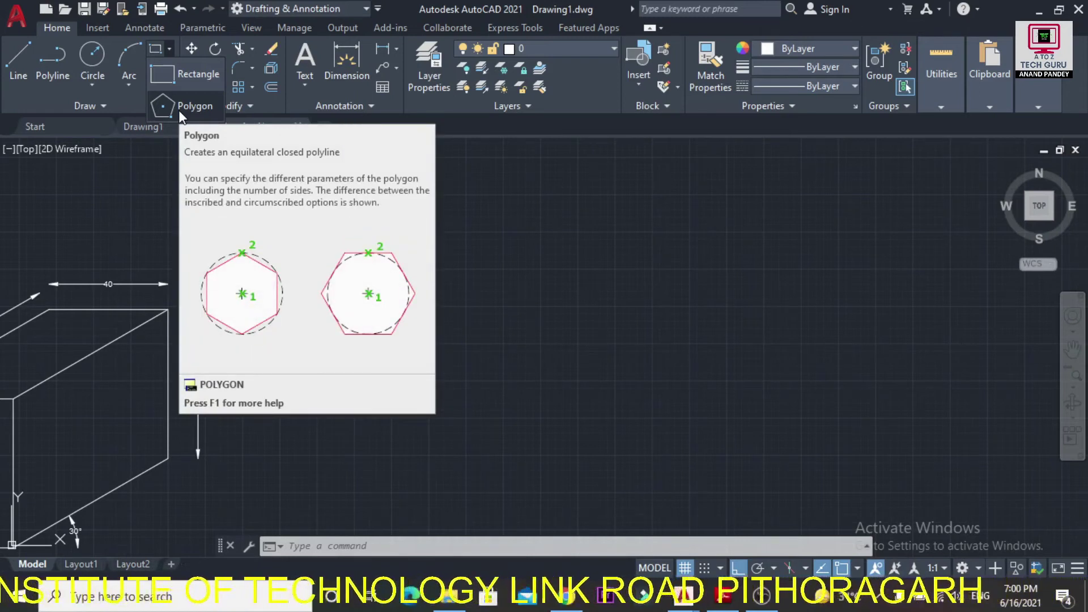
left_click(178, 107)
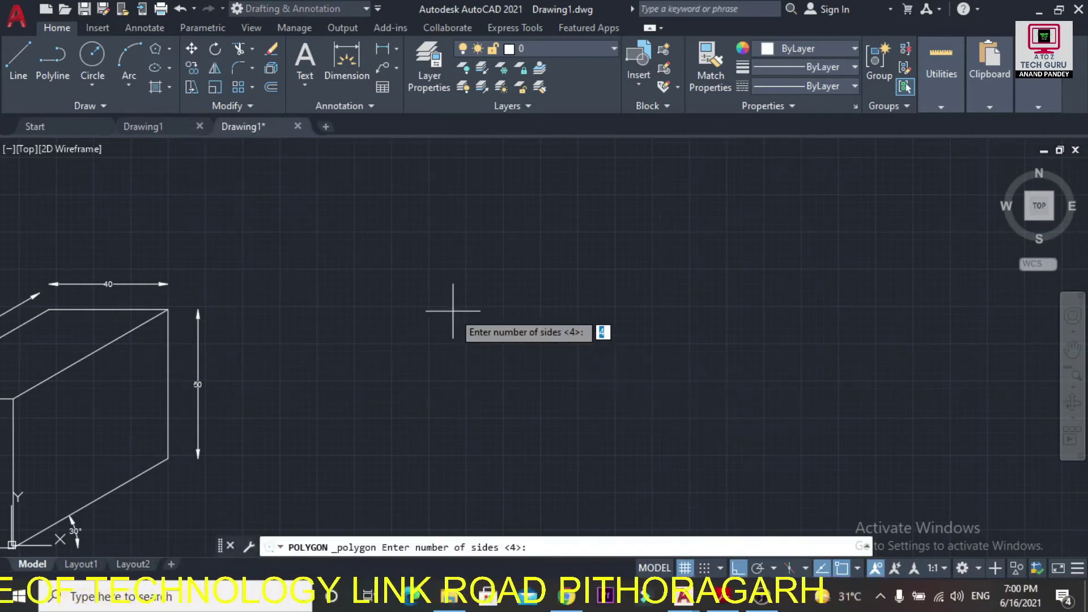
left_click(1059, 9)
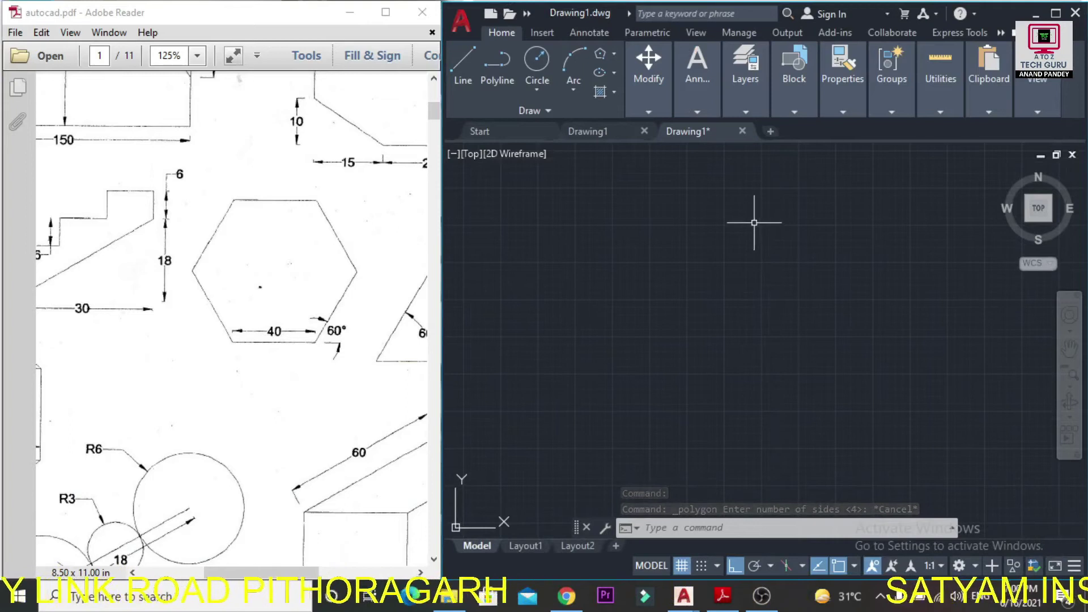
left_click(1056, 14)
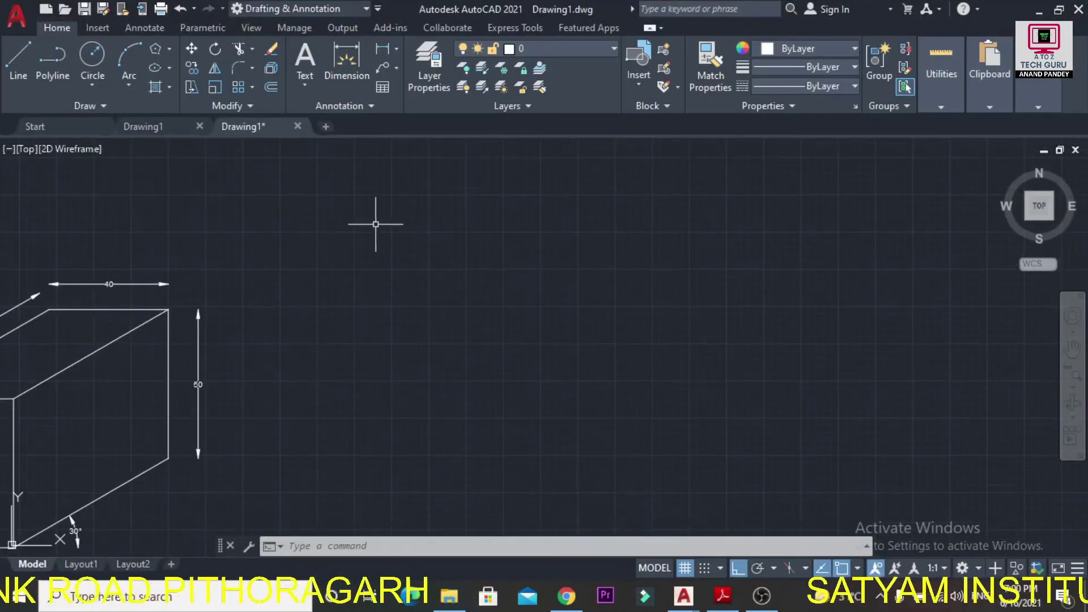
left_click(157, 51)
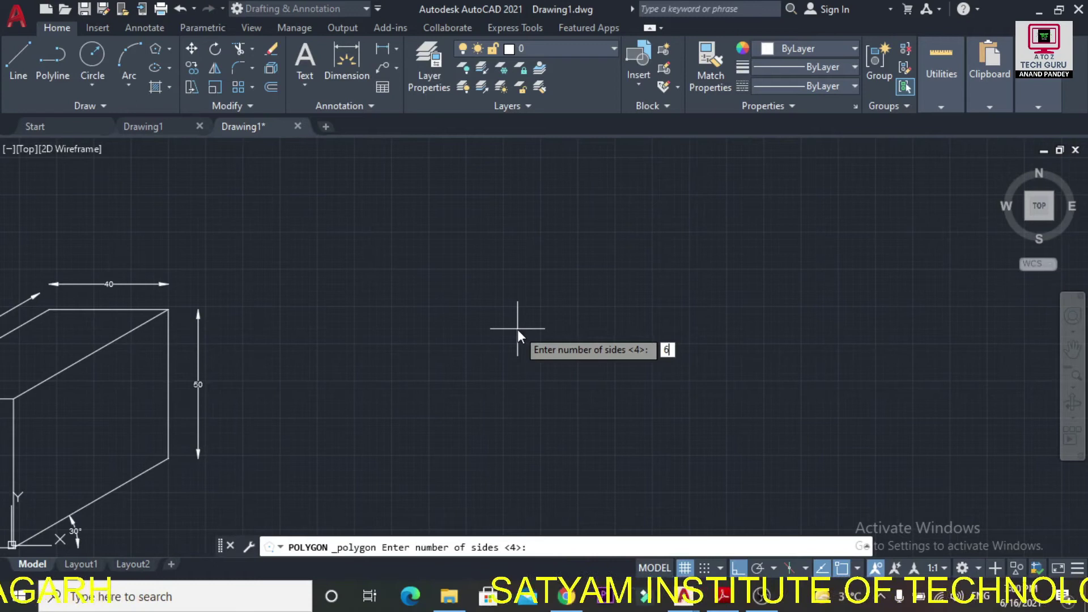
key("Return")
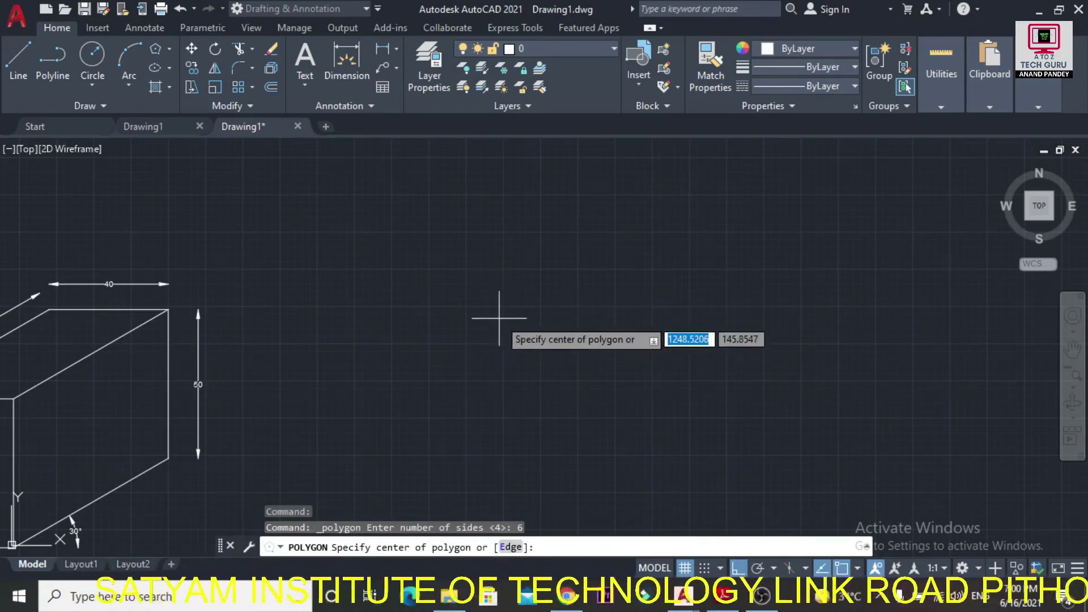
left_click(1058, 10)
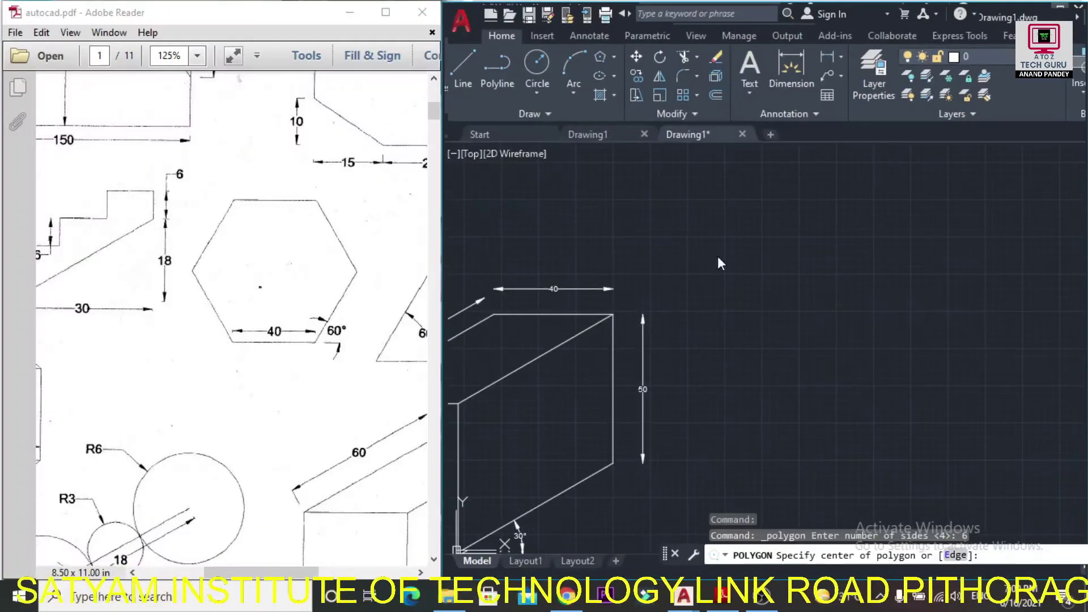
key("Escape")
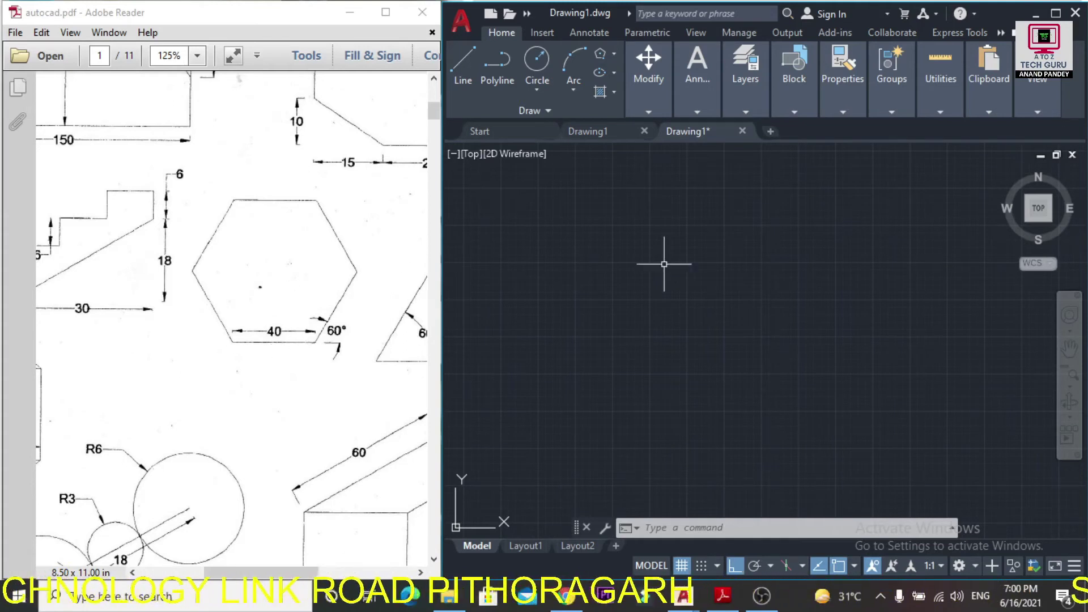
left_click(989, 68)
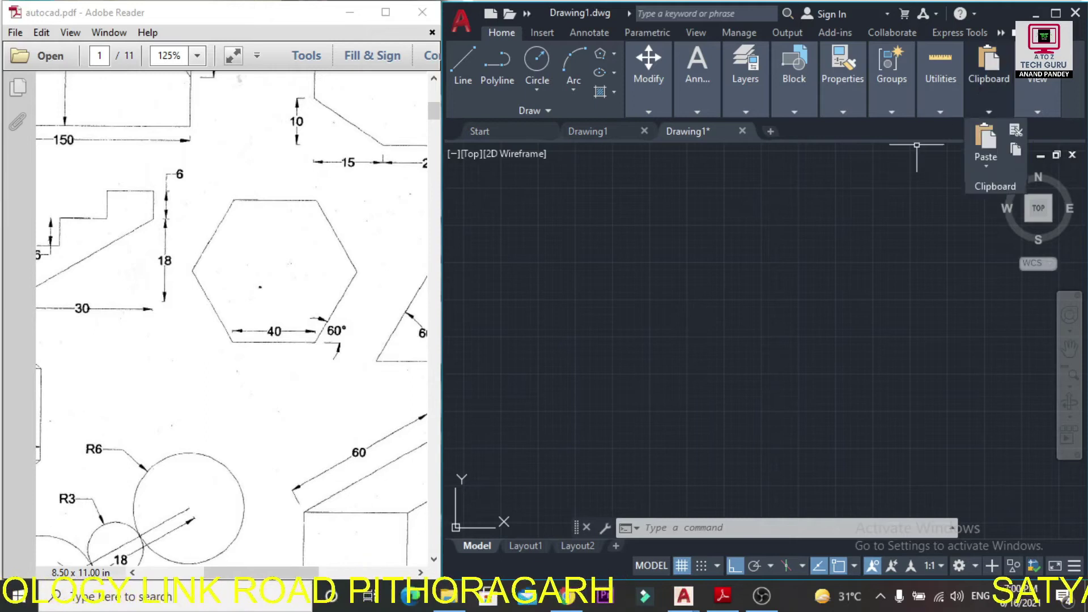
Draw a 6-sided polygon with the Edge option in the empty area right of the box, with a horizontal bottom edge of 40
left_click(1056, 13)
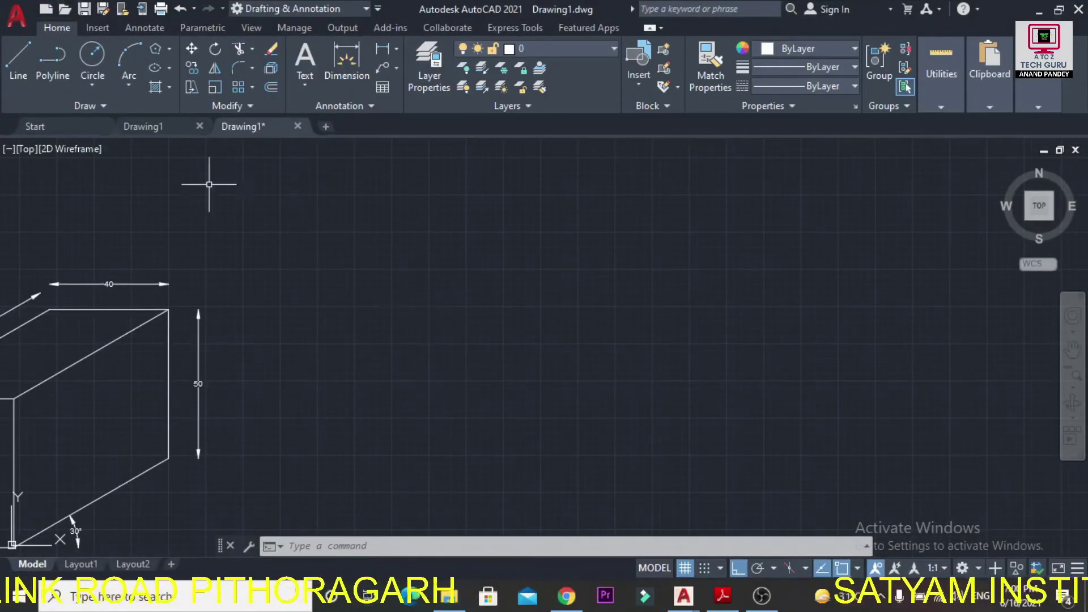
left_click(155, 49)
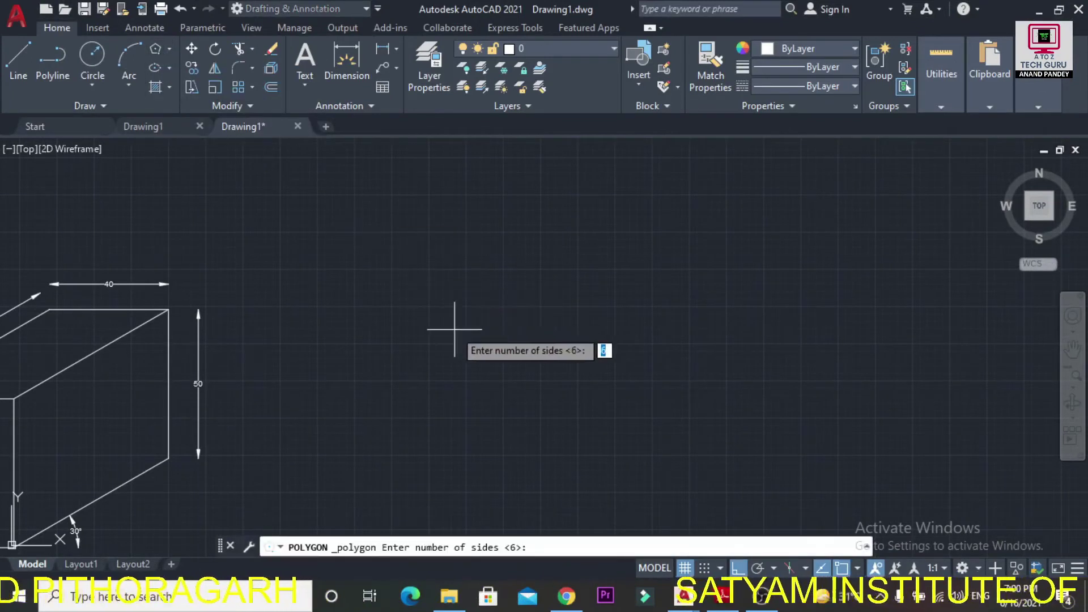
type("6")
key("Return")
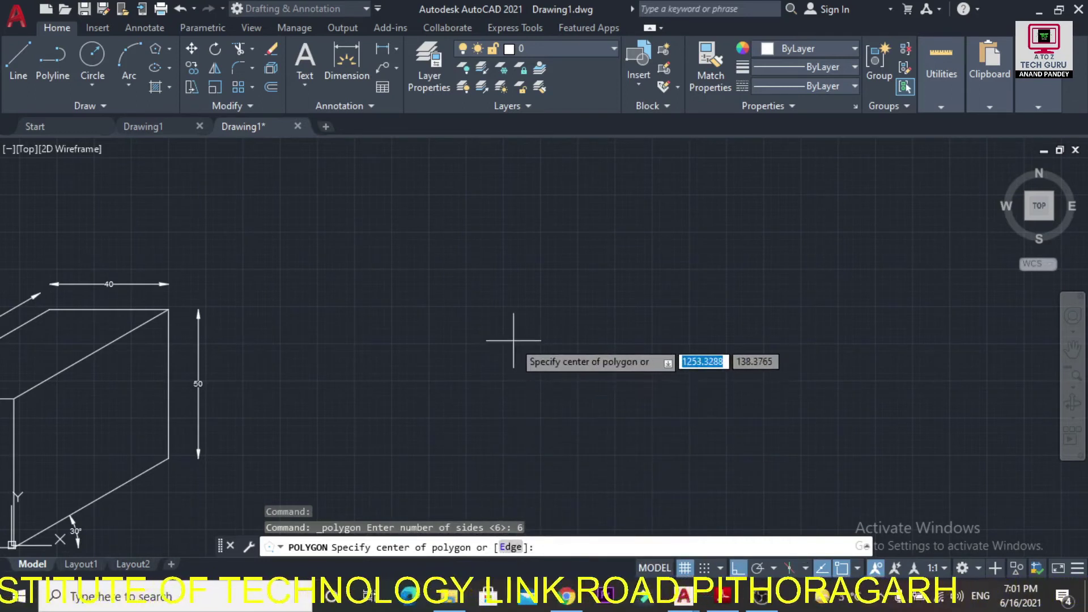
type("e")
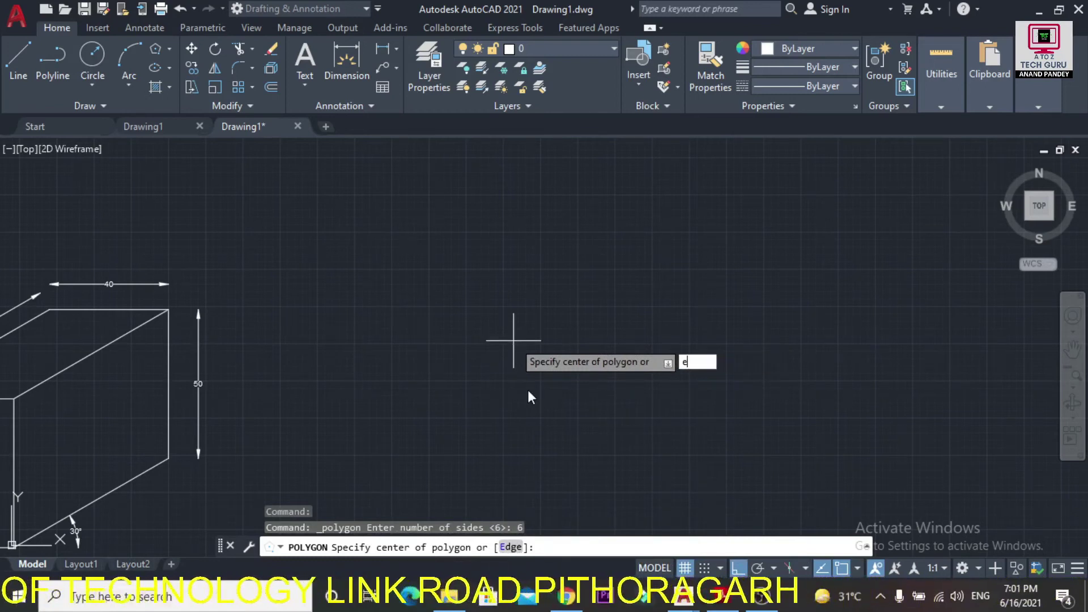
key("Return")
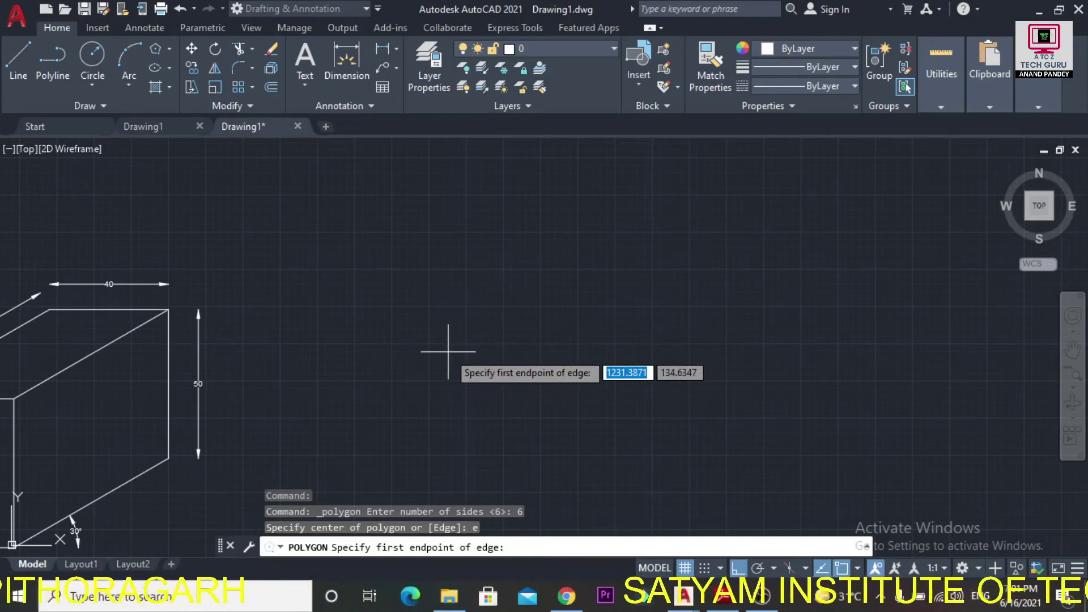
left_click(445, 380)
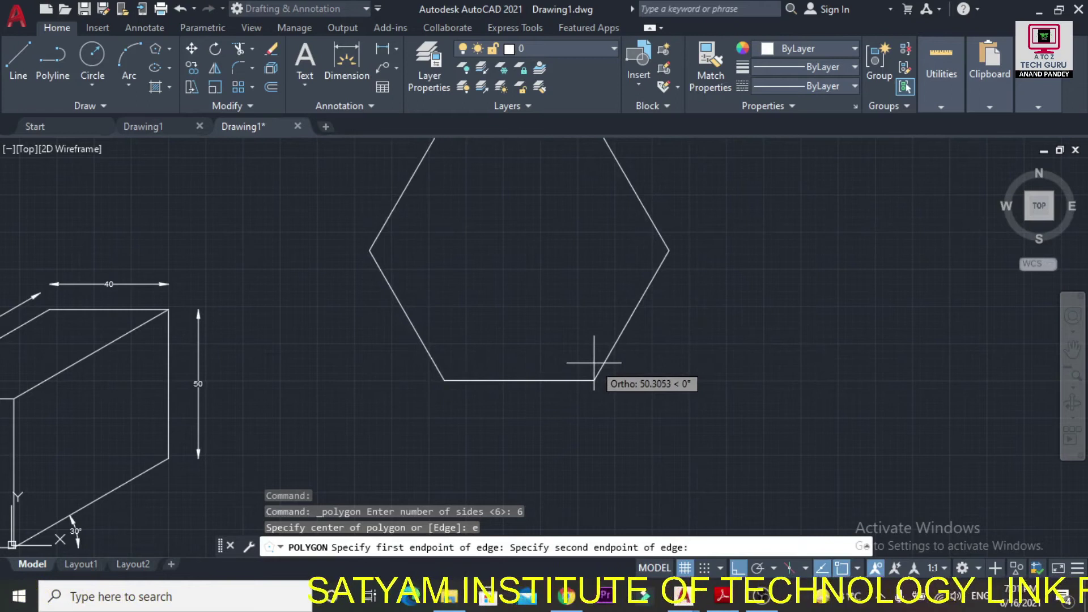
type("40")
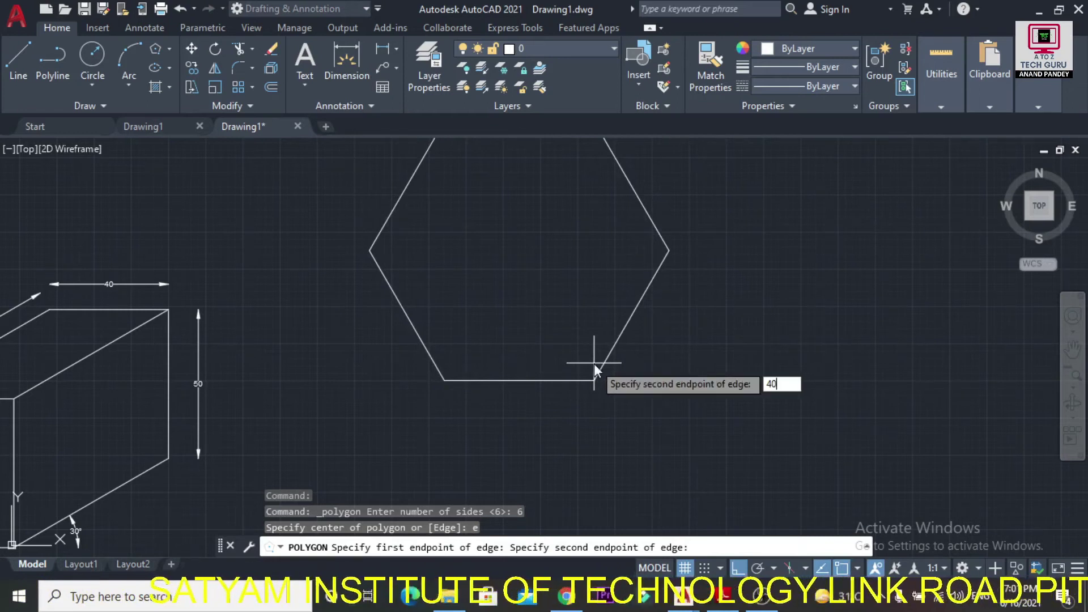
key("Return")
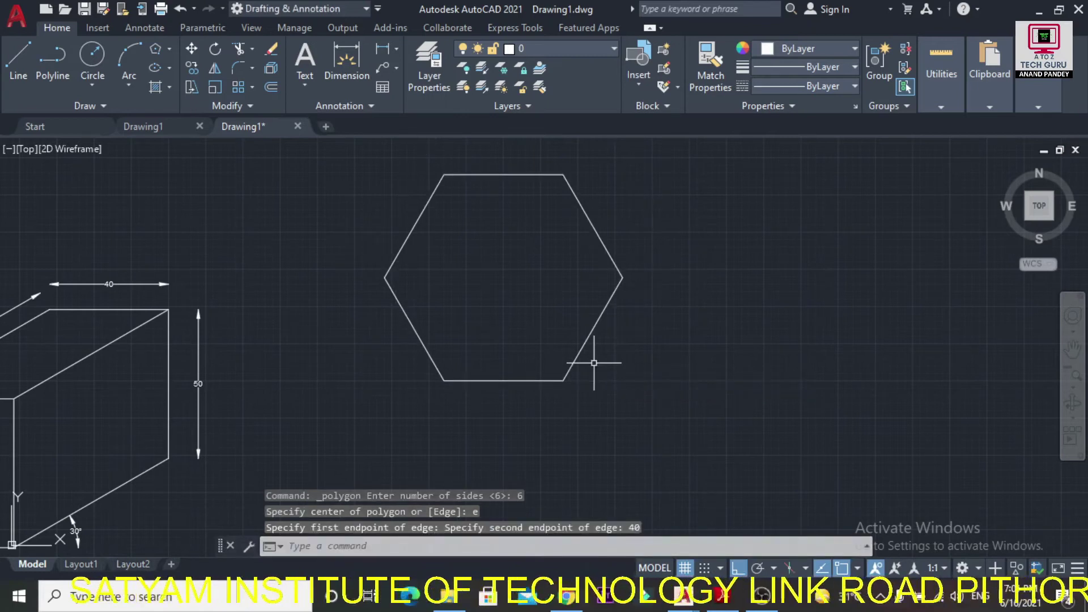
left_click(563, 380)
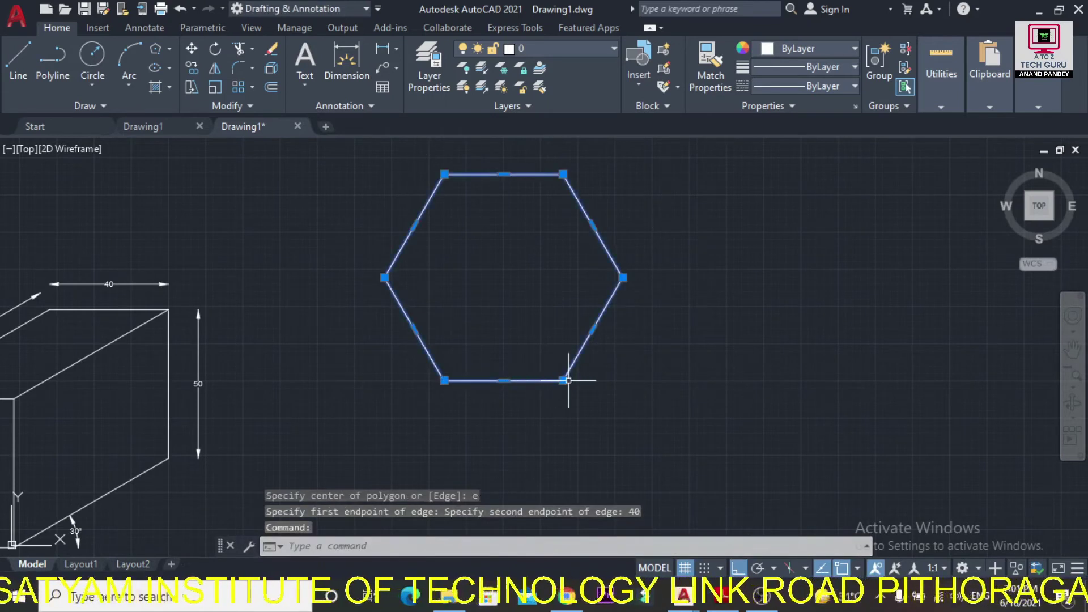
mouse_move(563, 381)
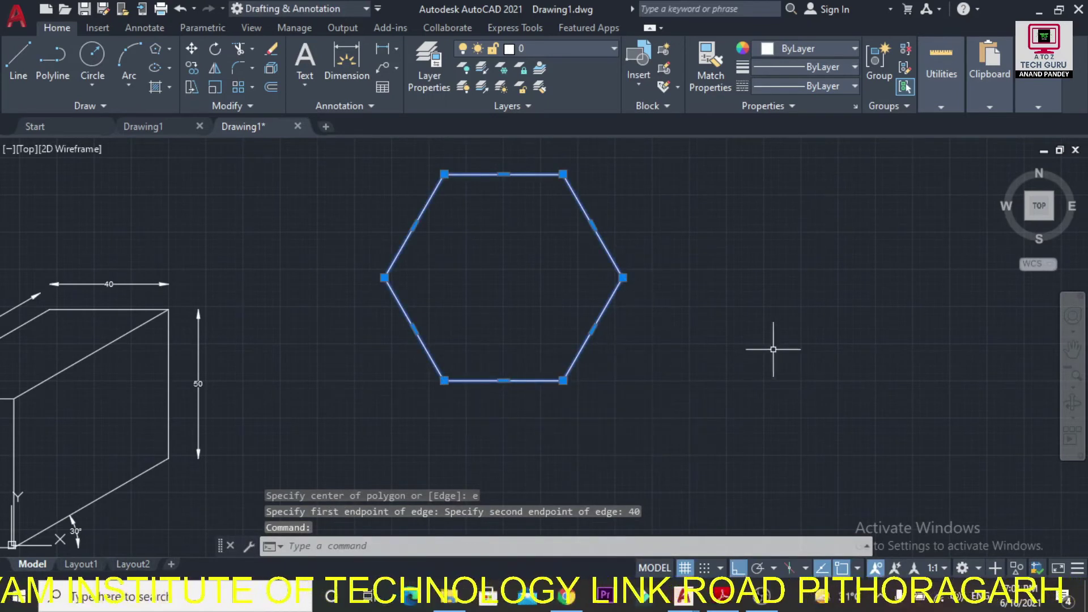
key("Escape")
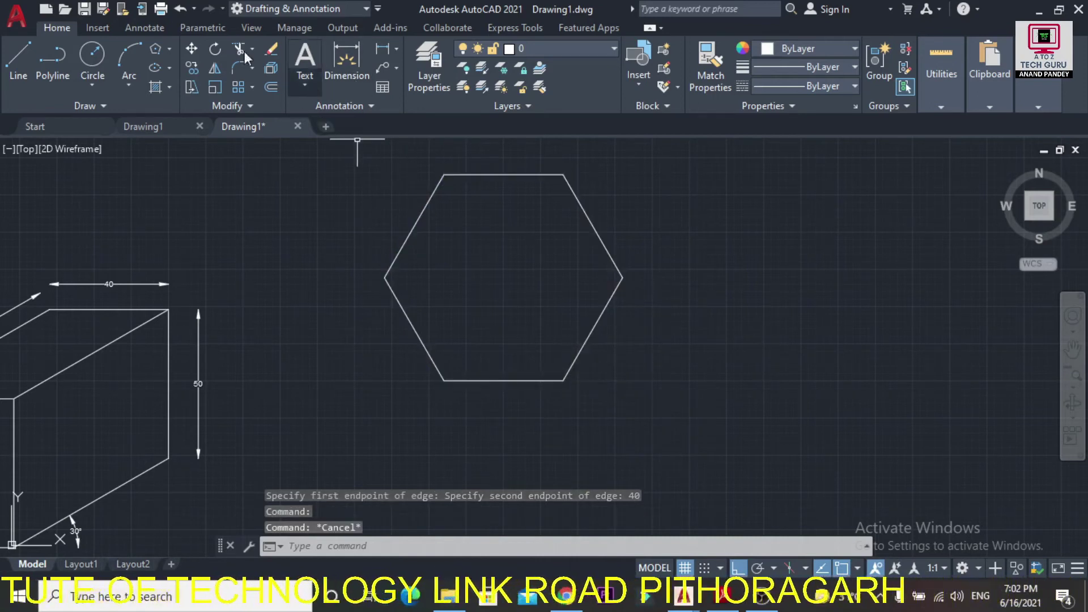
Add an angular dimension outside the hexagon's lower-right corner, between the bottom edge and the slanted side
left_click(144, 28)
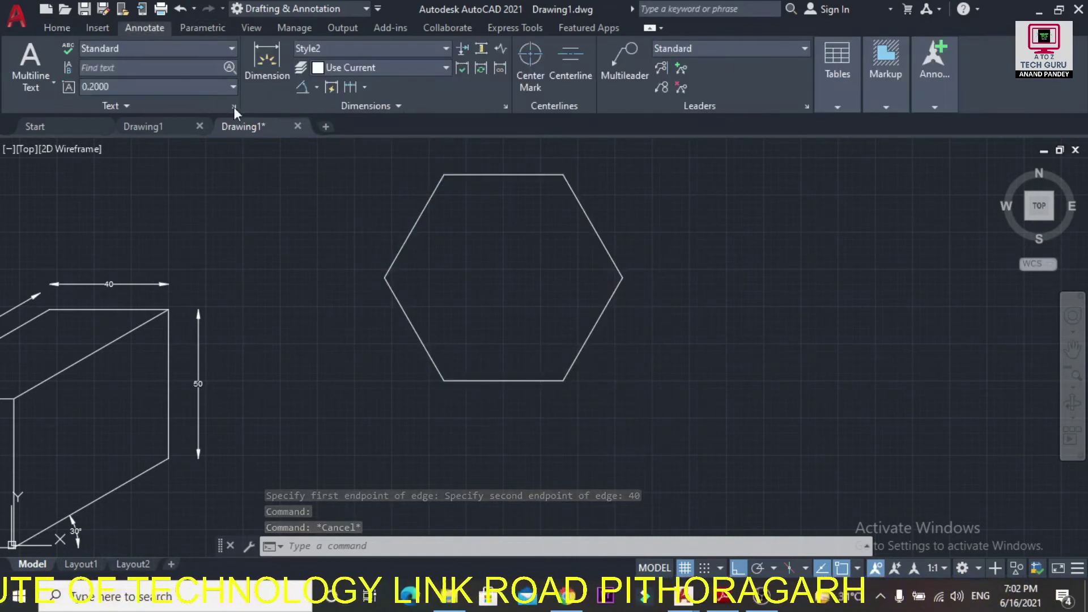
left_click(304, 87)
left_click(565, 376)
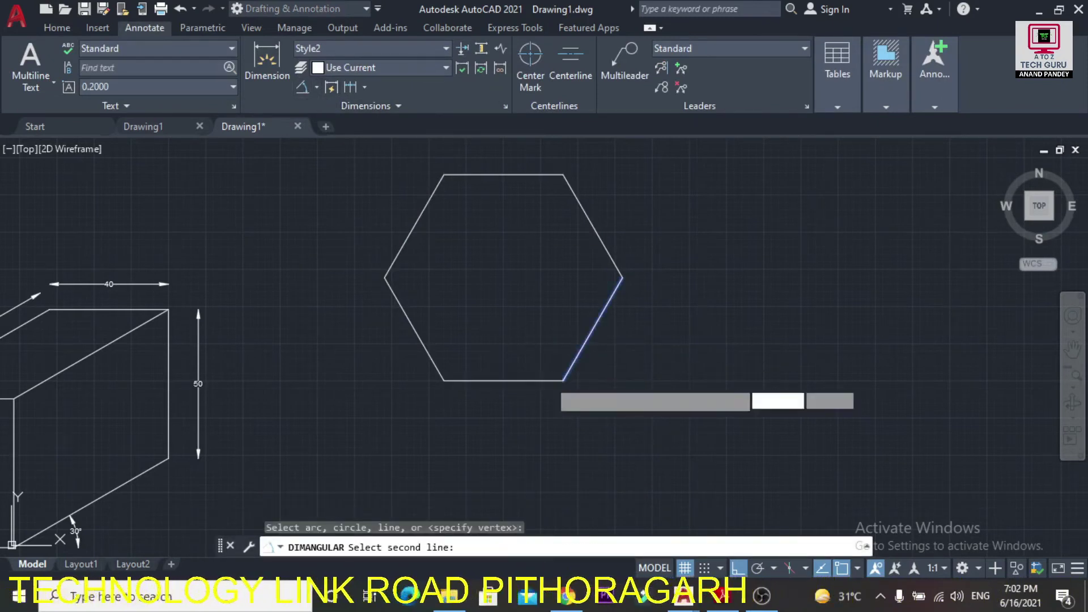
left_click(558, 380)
left_click(592, 372)
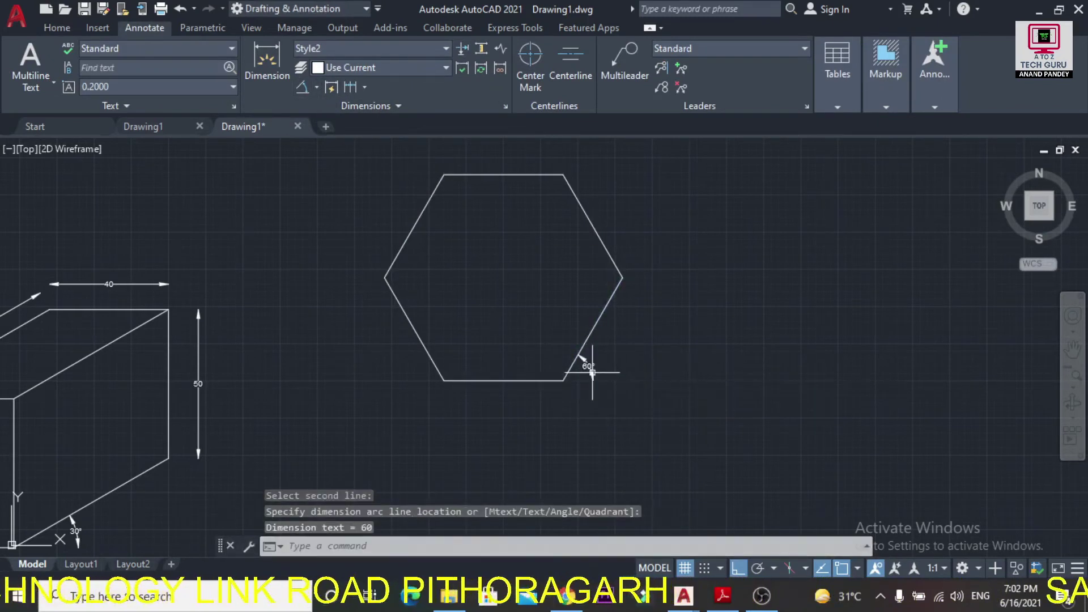
scroll(595, 380, "up", 5)
scroll(606, 393, "down", 5)
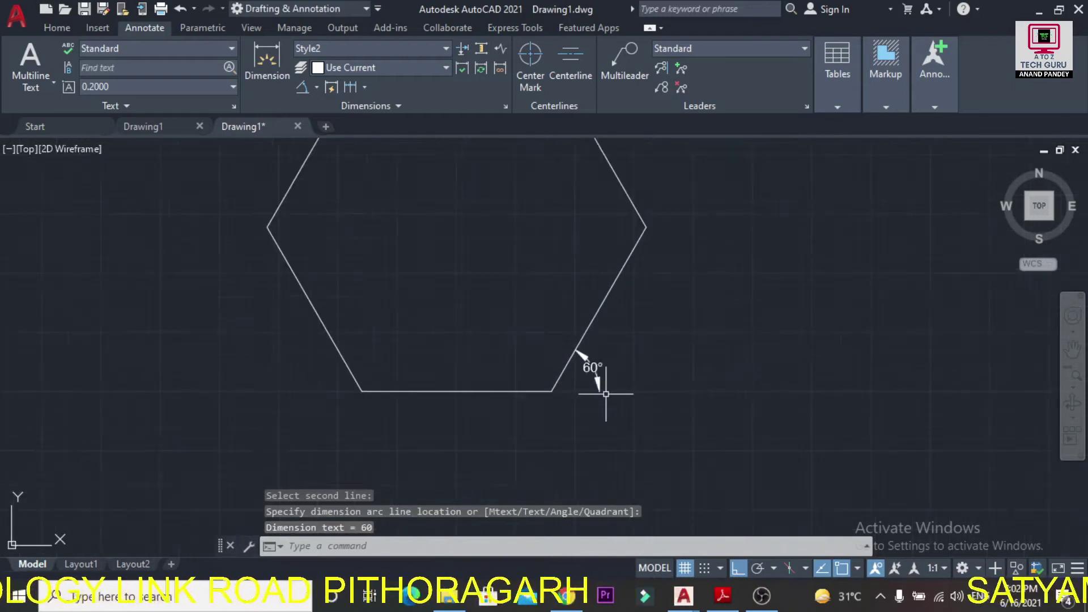
Add a linear dimension to the hexagon's bottom edge, placed just below it
left_click(317, 87)
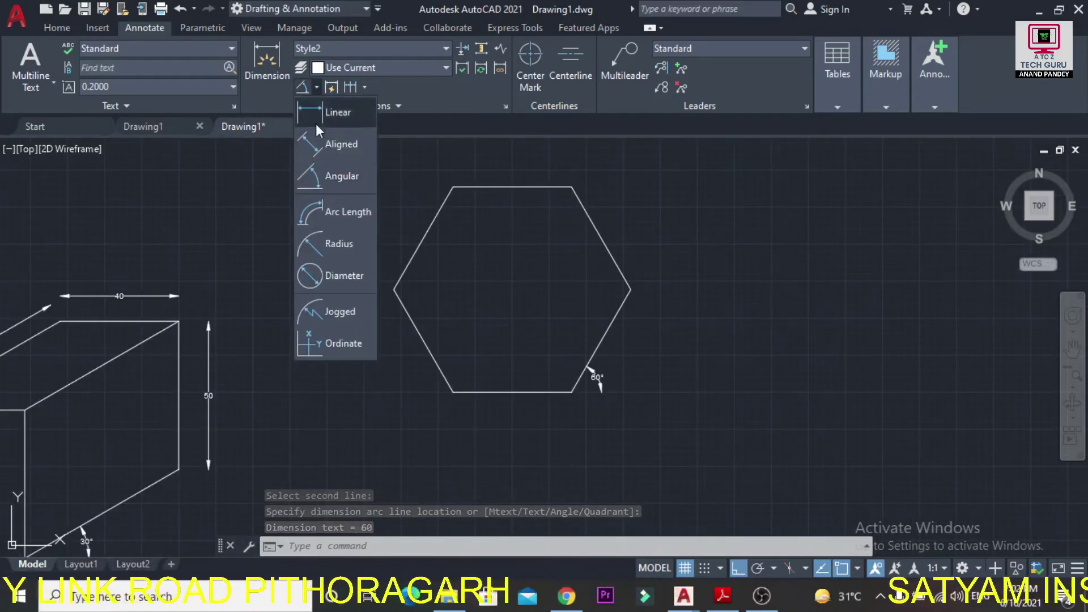
left_click(330, 113)
left_click(453, 391)
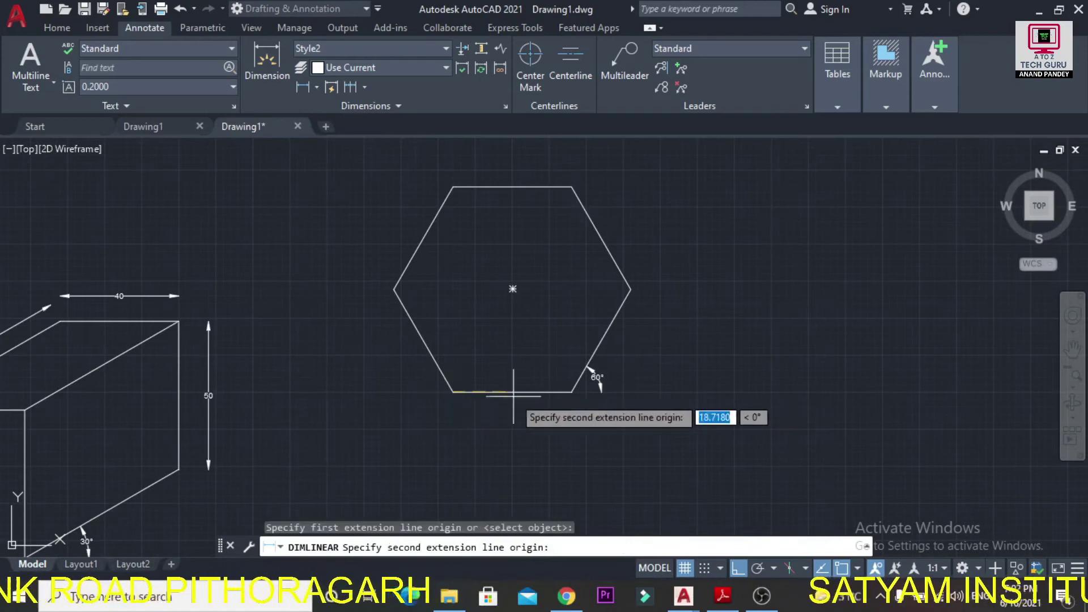
left_click(572, 391)
left_click(571, 407)
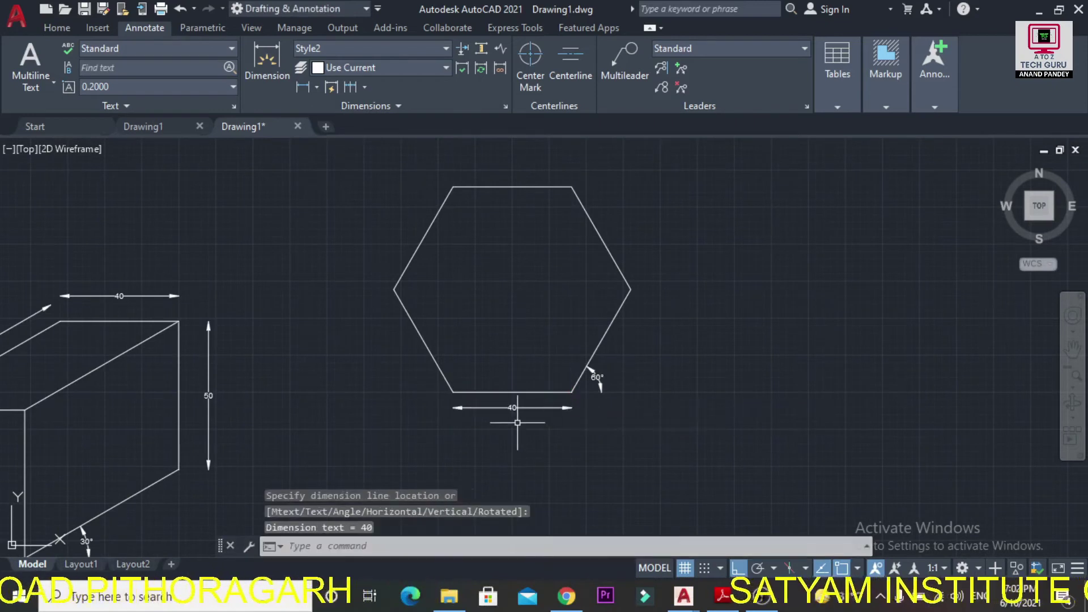
Compare the dimensioned hexagon with the reference PDF side by side, checking its outline, and return to the full-size drawing
left_click(1058, 10)
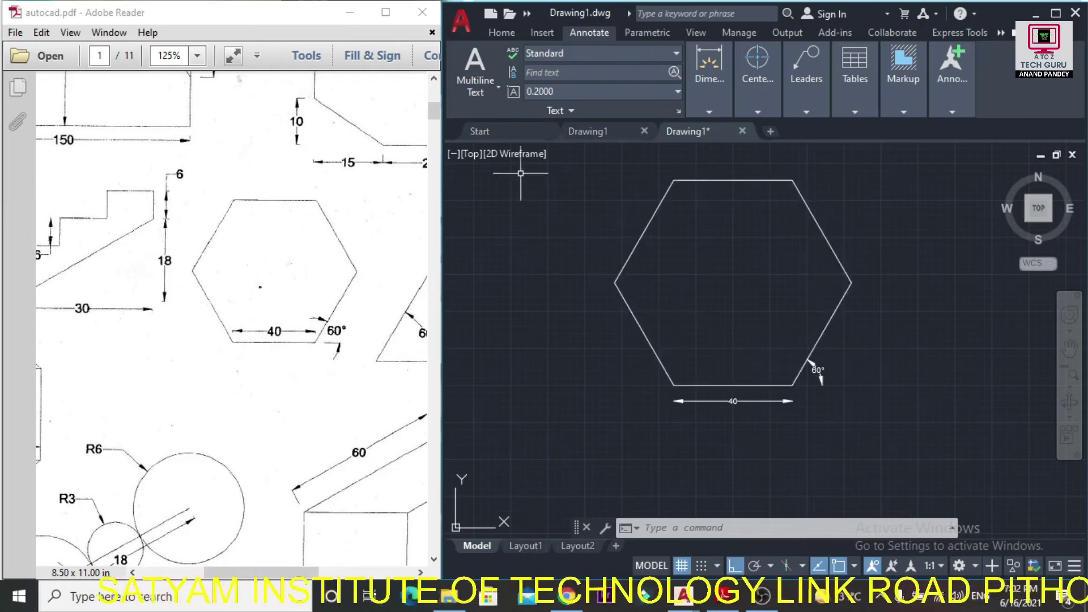
left_click(828, 238)
mouse_move(852, 282)
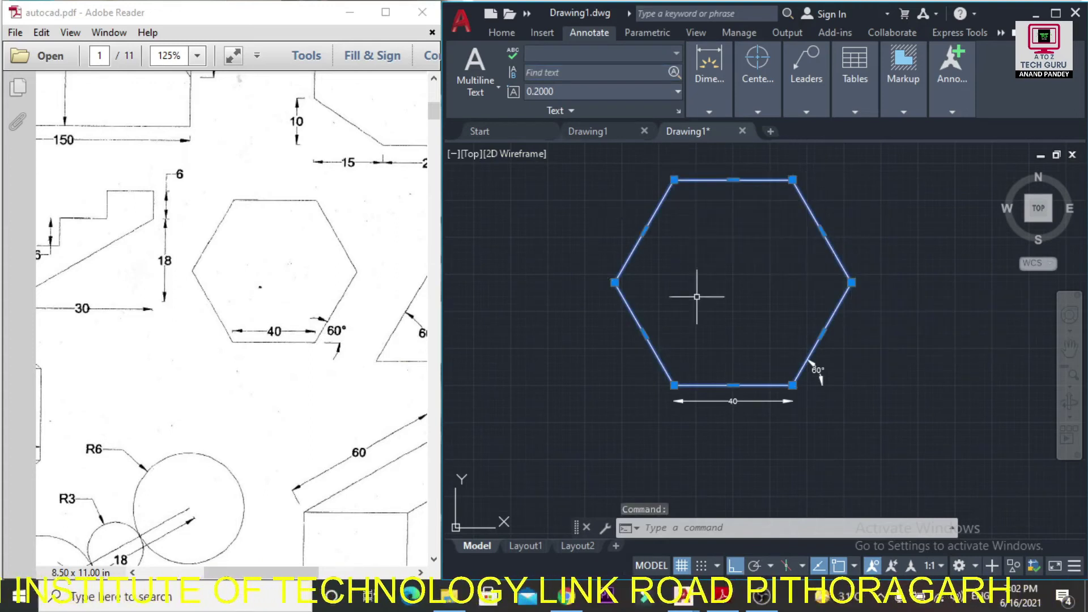
key("Escape")
left_click(1055, 13)
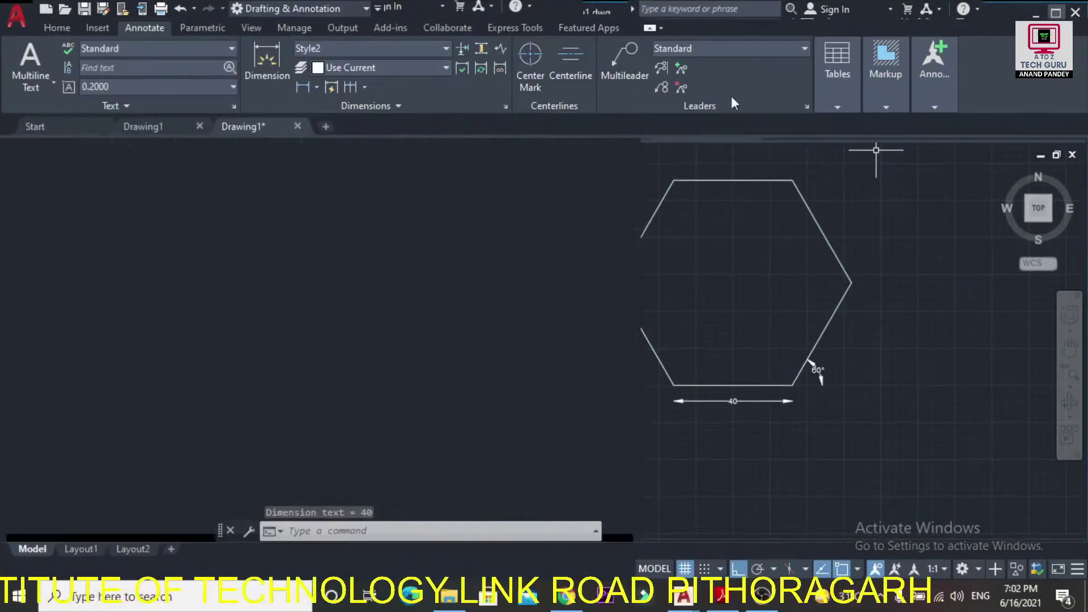
left_click(57, 27)
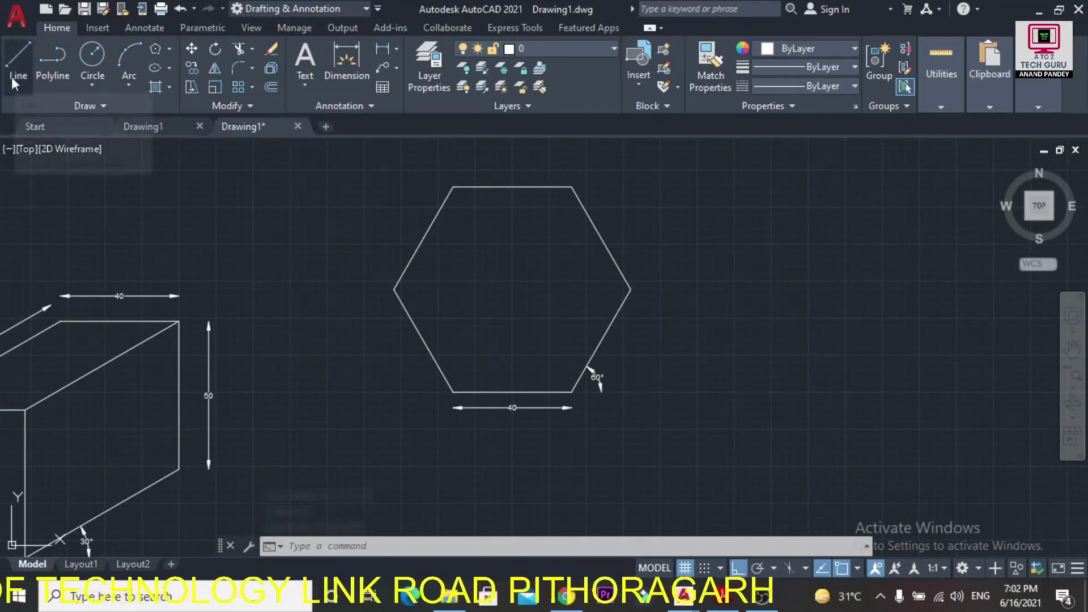
Show the drawing beside the reference PDF and bring an empty area to the right of the hexagon into view
left_click(1059, 10)
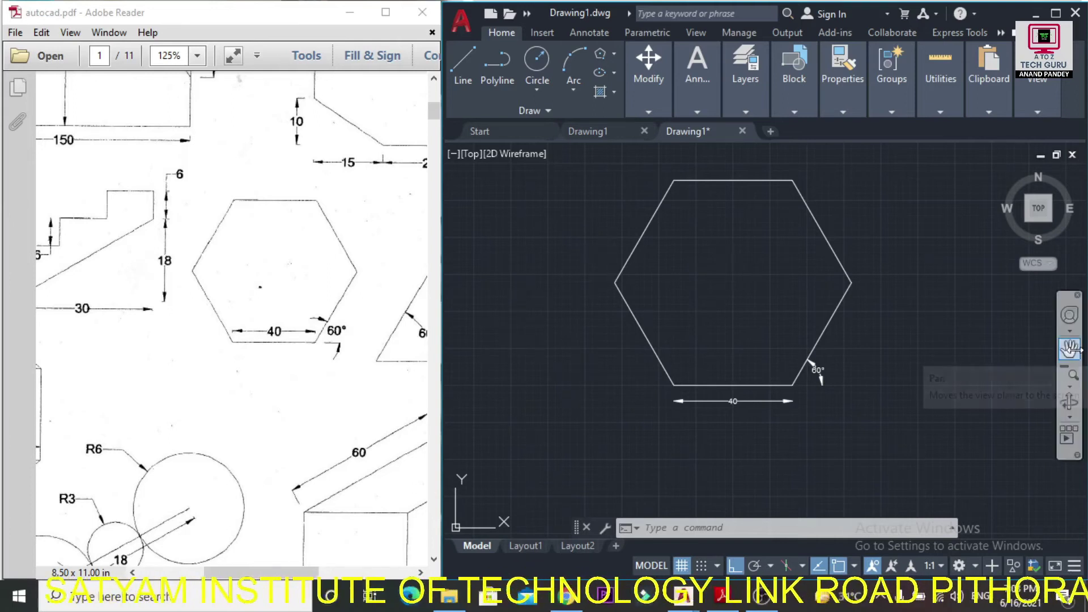
left_click(1070, 348)
left_click_drag(910, 345, 495, 376)
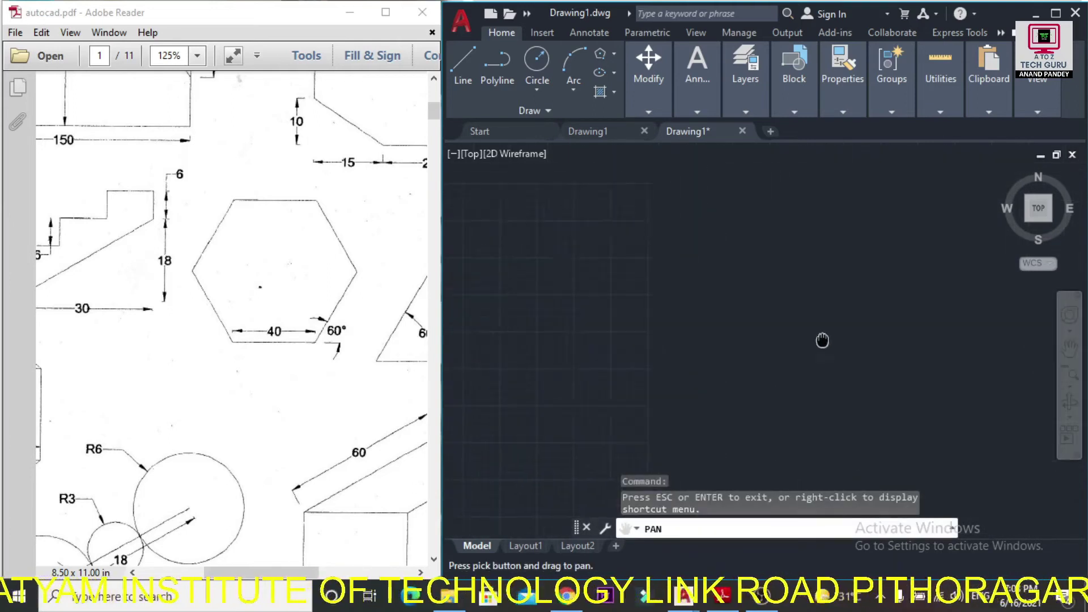
left_click_drag(823, 340, 713, 363)
key("Escape")
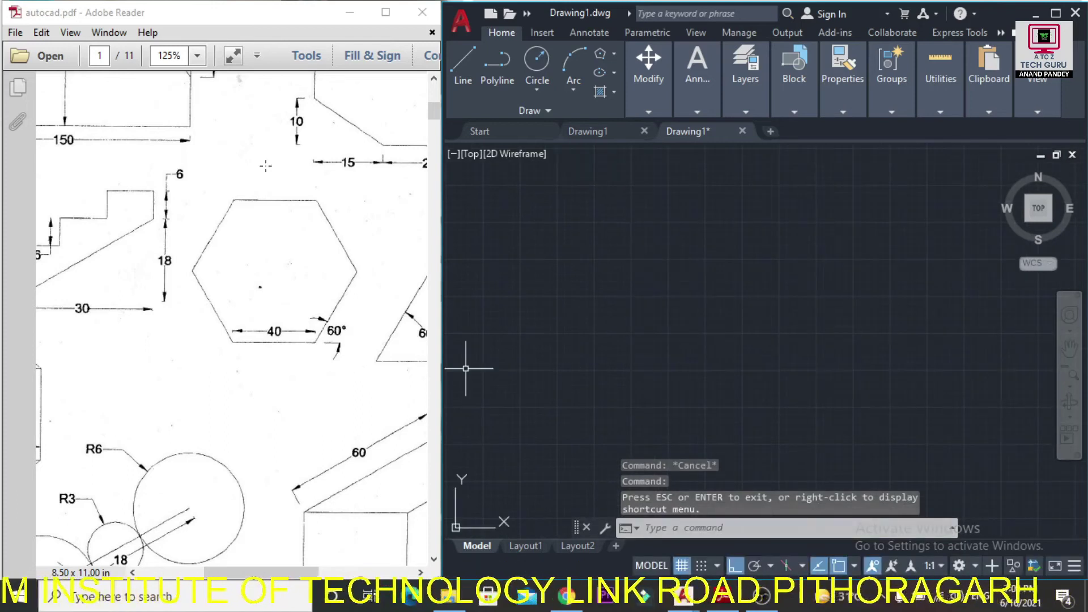
Find the figure with the R6, R3 and R6 circles on a 30° line in the reference PDF
left_click(299, 26)
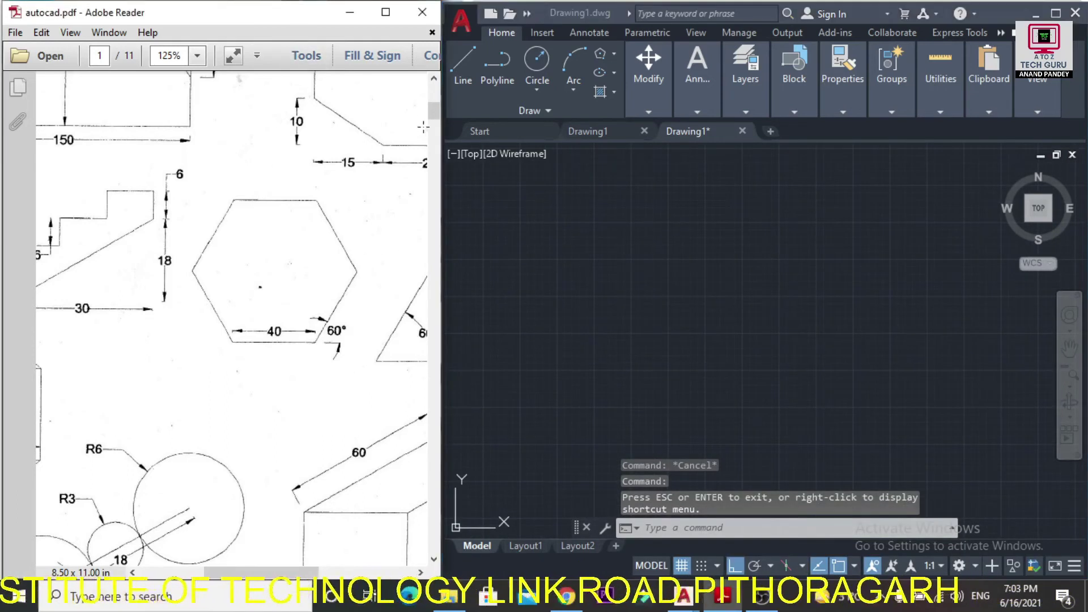
scroll(437, 110, "down", 4)
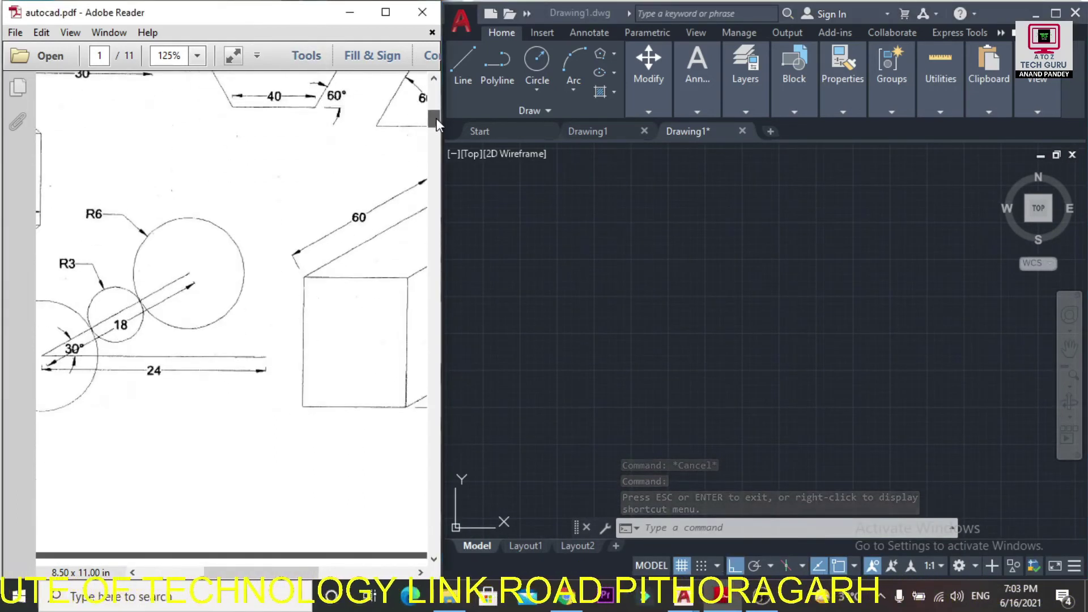
left_click_drag(286, 578, 259, 586)
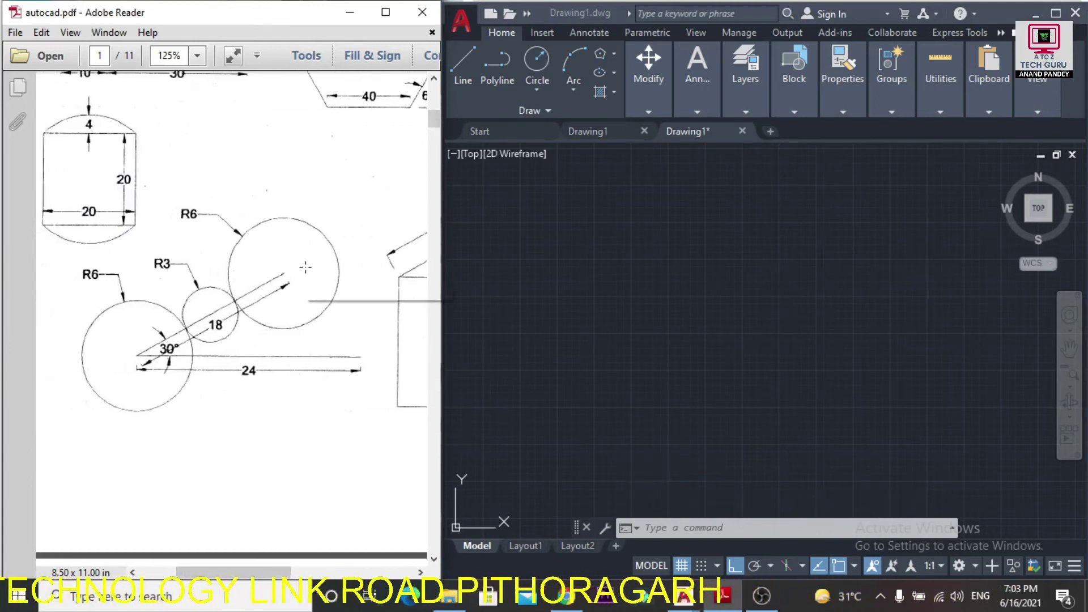
left_click(749, 319)
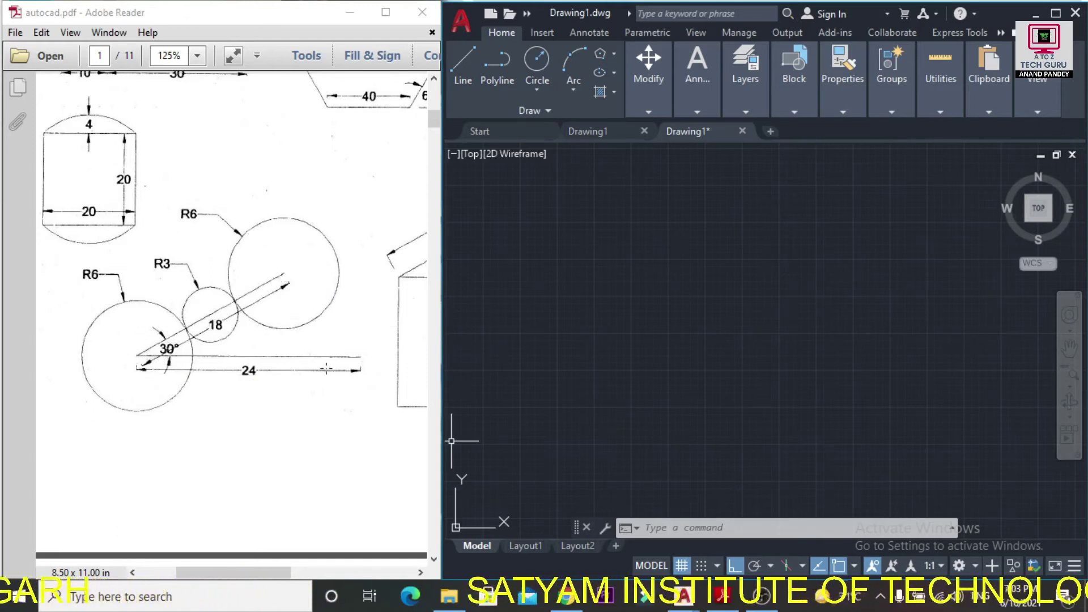
left_click(471, 66)
left_click(580, 348)
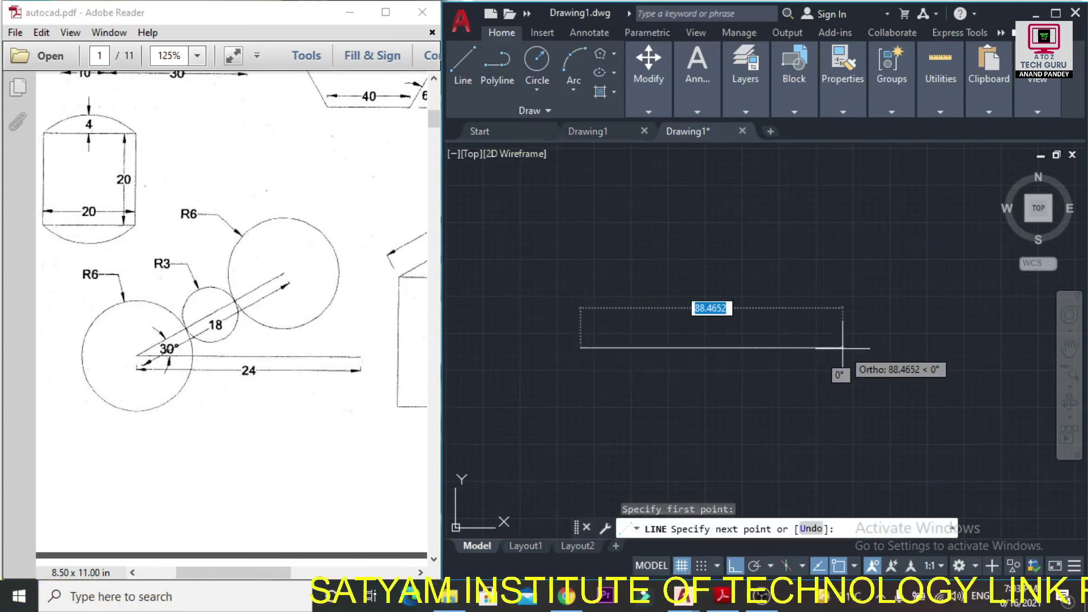
type("24")
key("Escape")
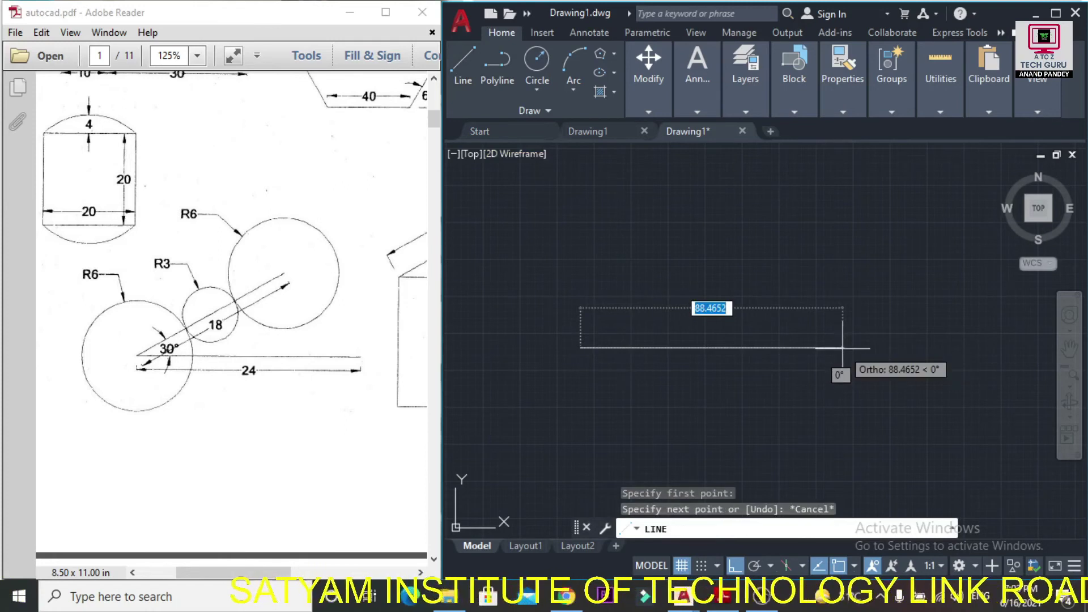
key("Escape")
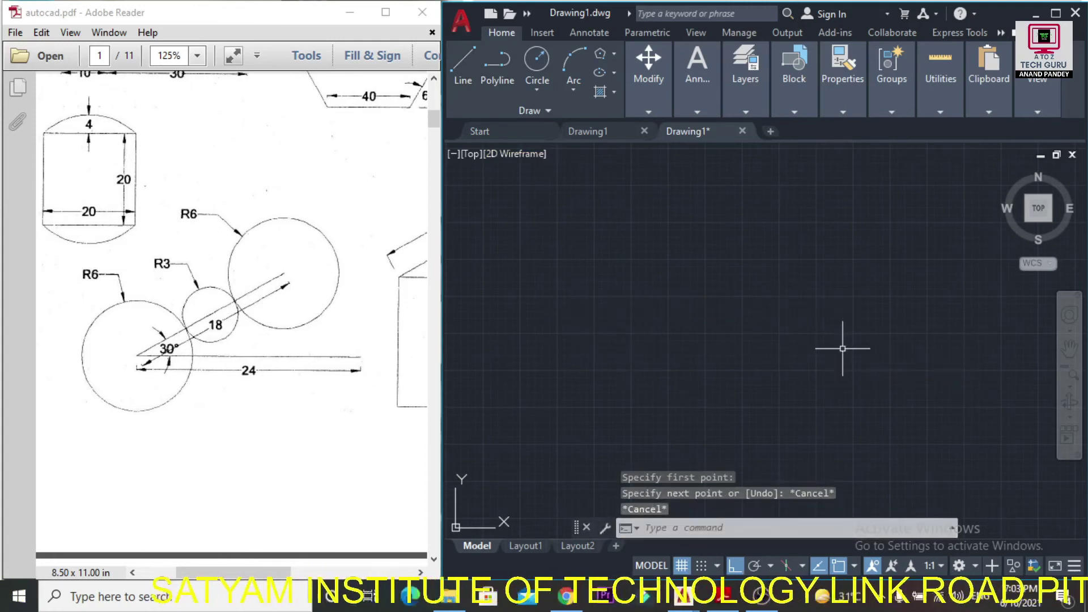
Draw a horizontal line 24 long in the empty area and check its length
left_click(463, 63)
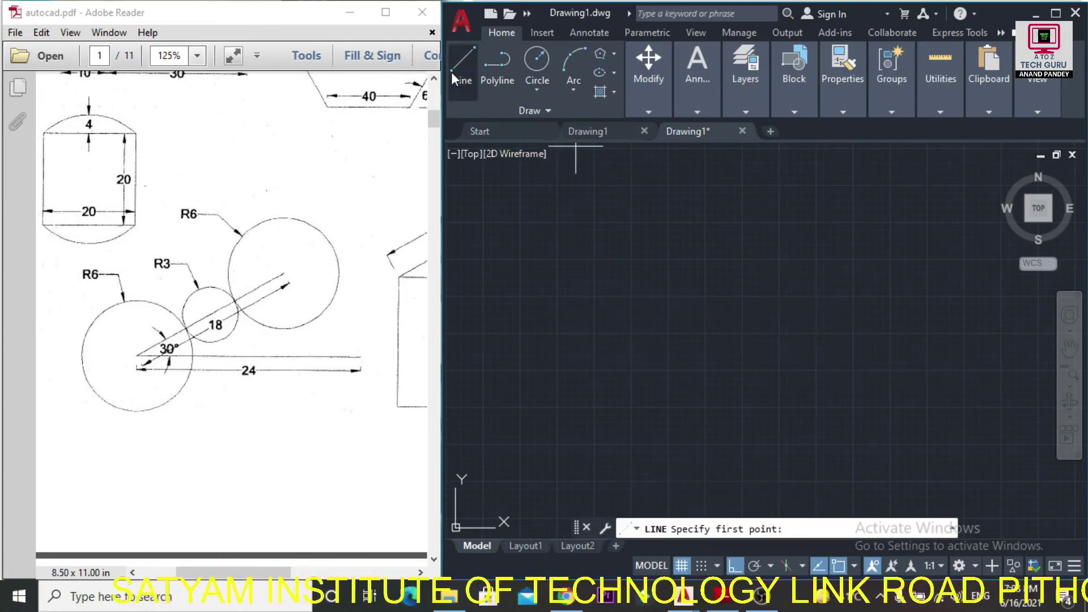
left_click(614, 340)
type("24")
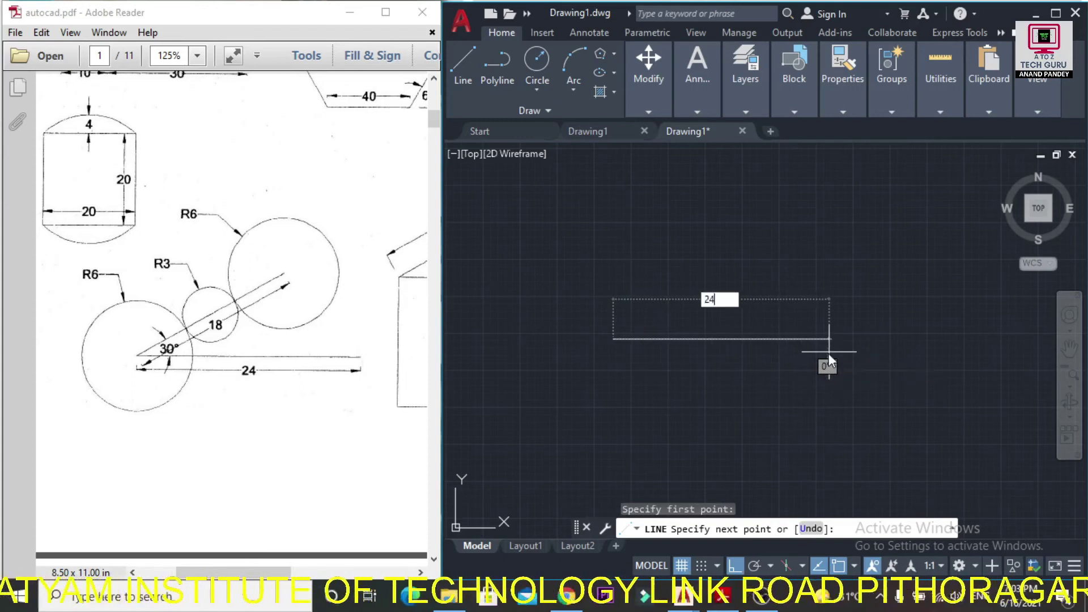
key("Return")
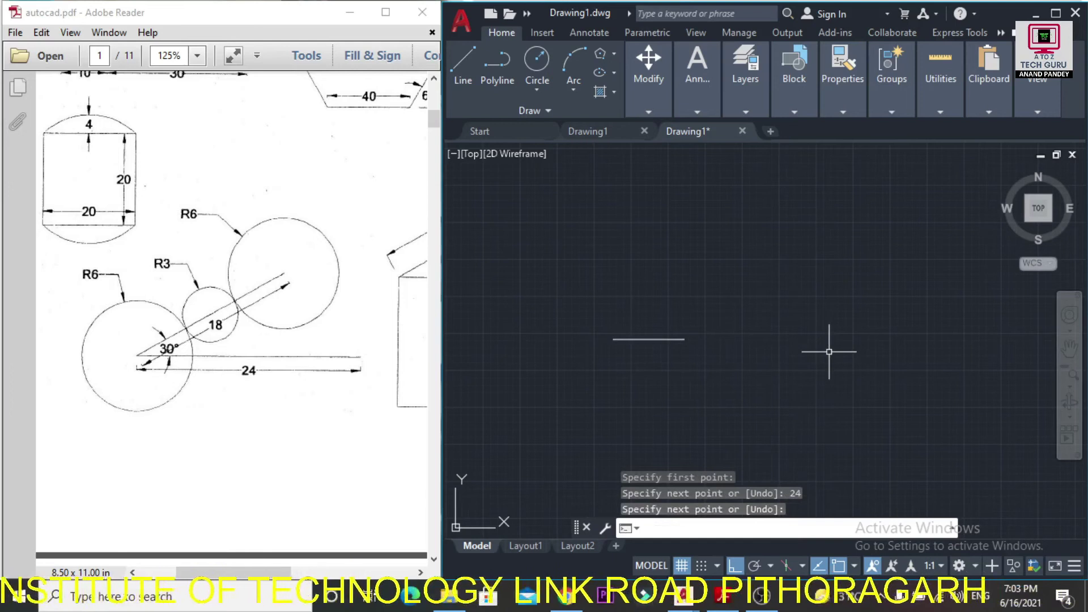
key("Return")
left_click(680, 339)
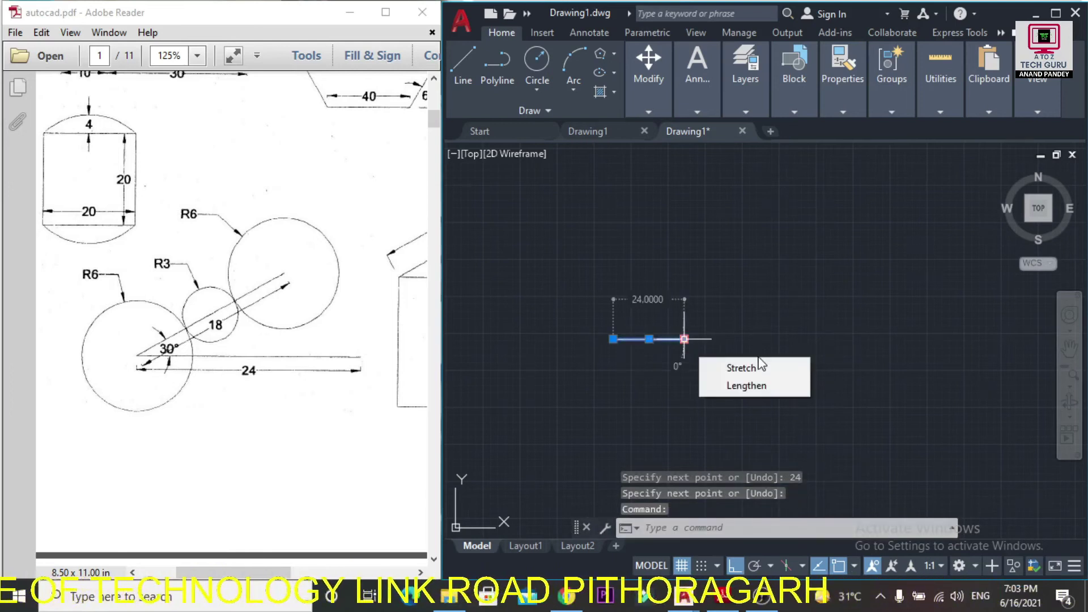
Draw a line 18 long at 30° from the left end of the horizontal line, with Ortho off for the angle, and check its length
scroll(714, 338, "up", 2)
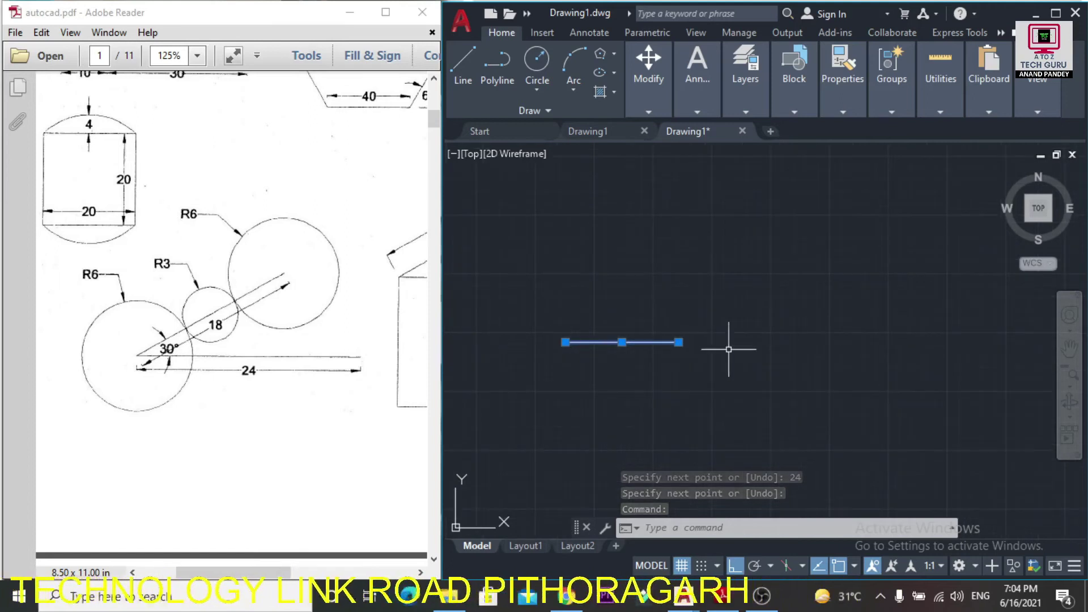
left_click(1071, 350)
left_click_drag(700, 388, 778, 396)
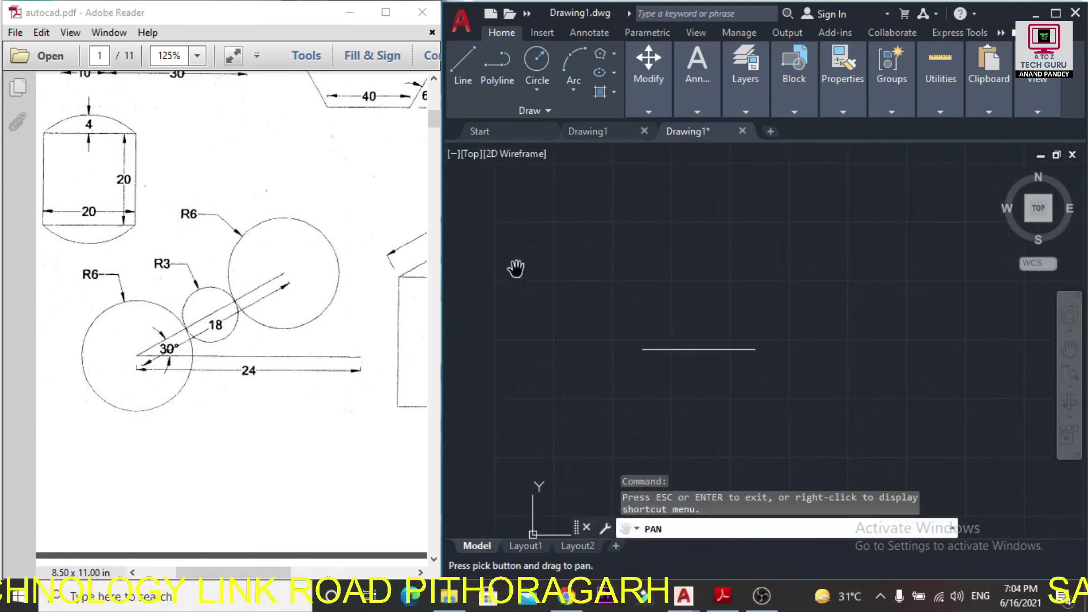
left_click(463, 66)
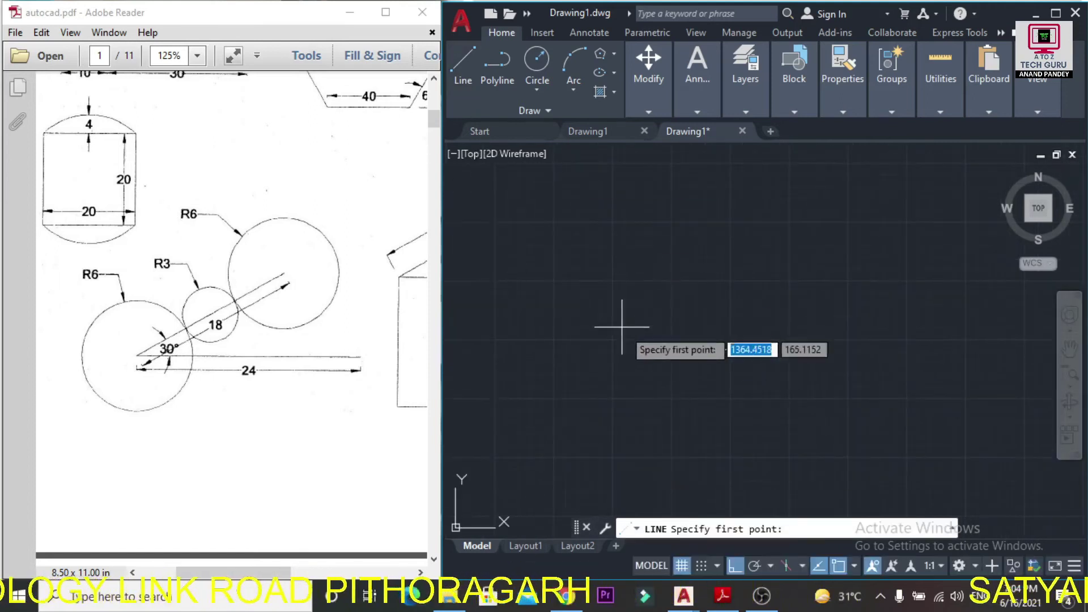
left_click(643, 349)
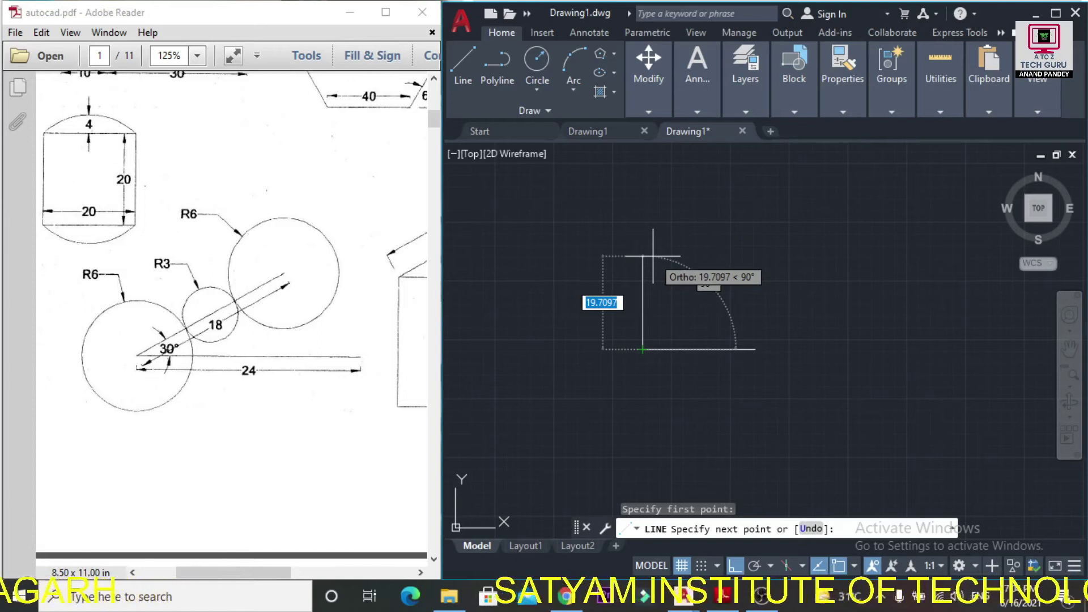
key("F8")
type("<")
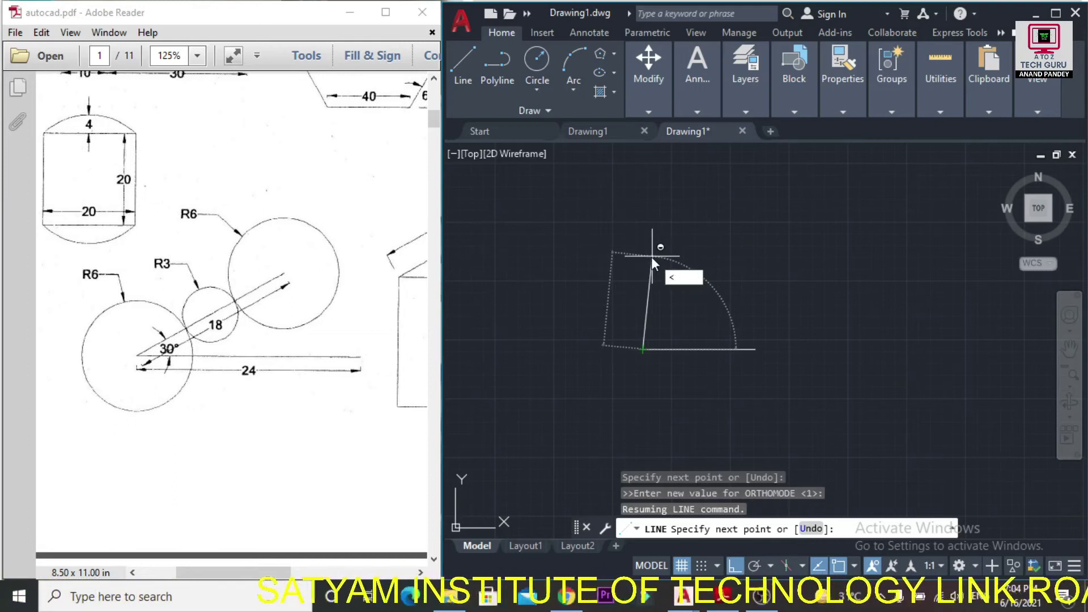
type("30")
key("Return")
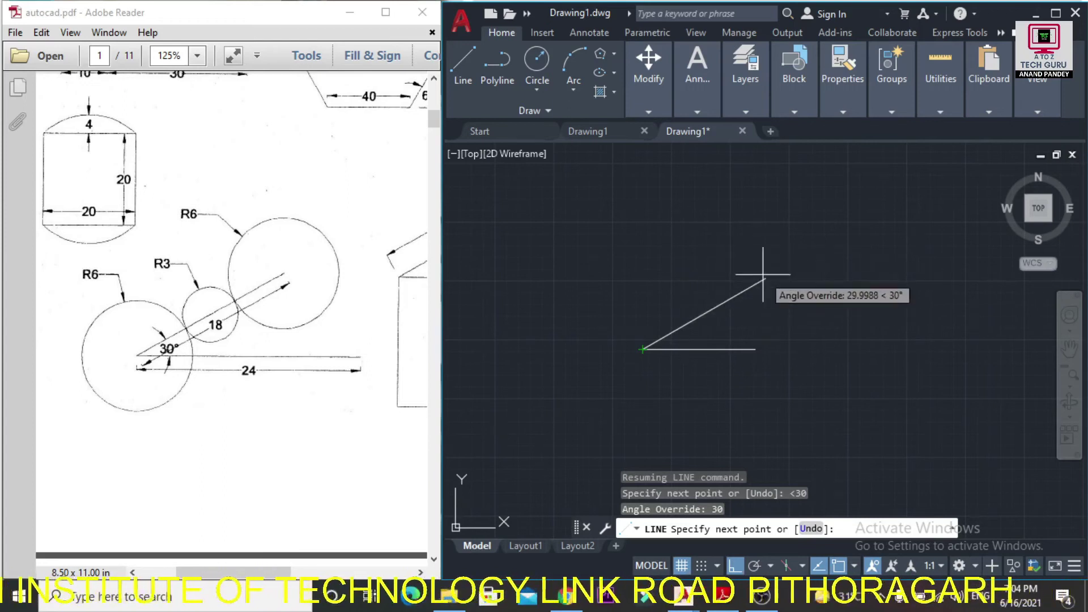
type("18")
key("Return")
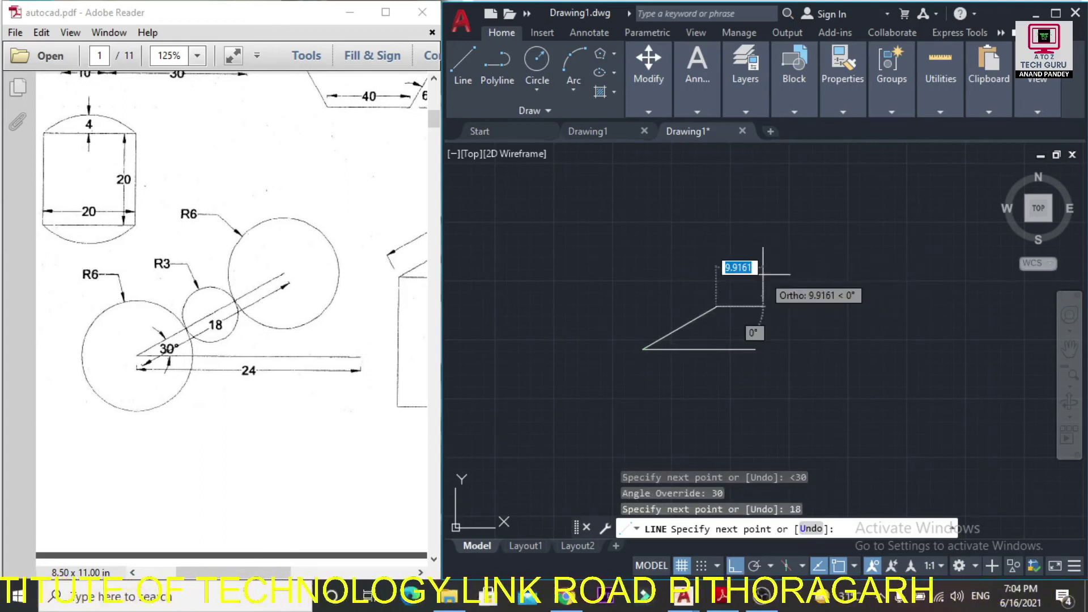
key("Return")
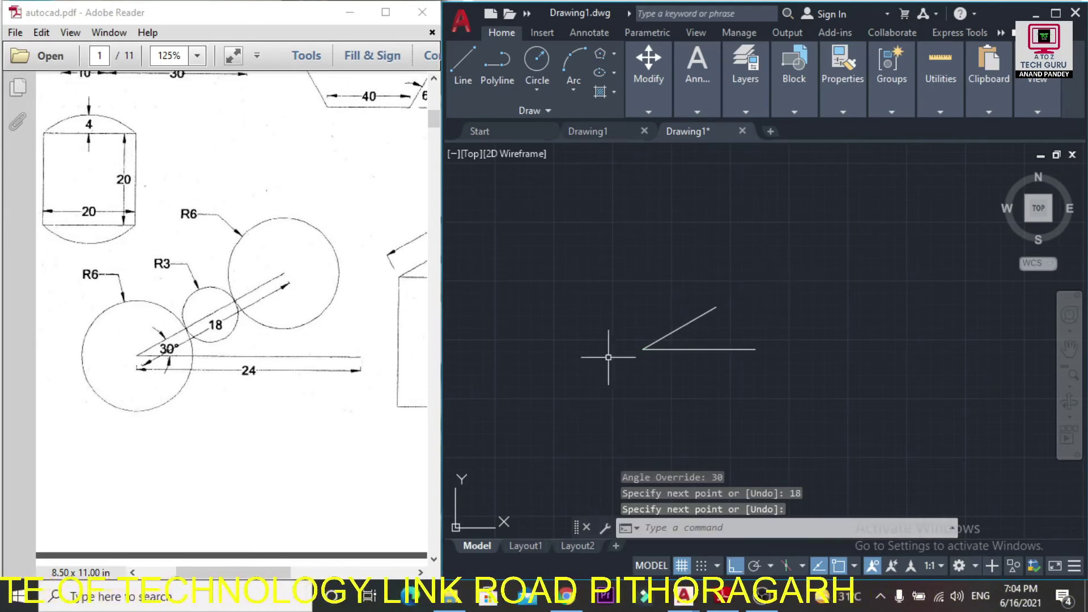
left_click(674, 332)
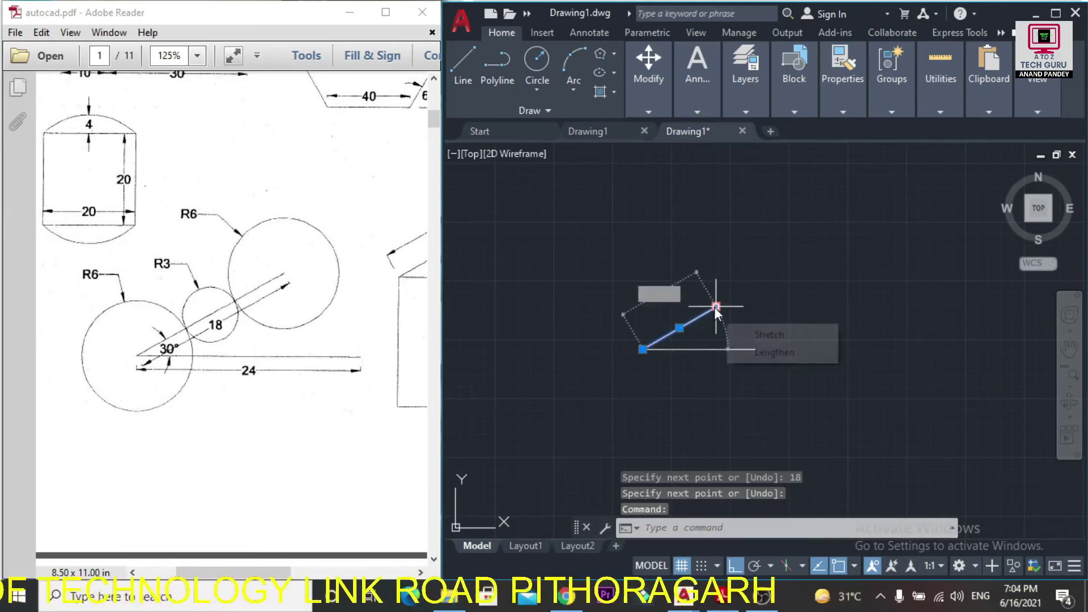
key("Escape")
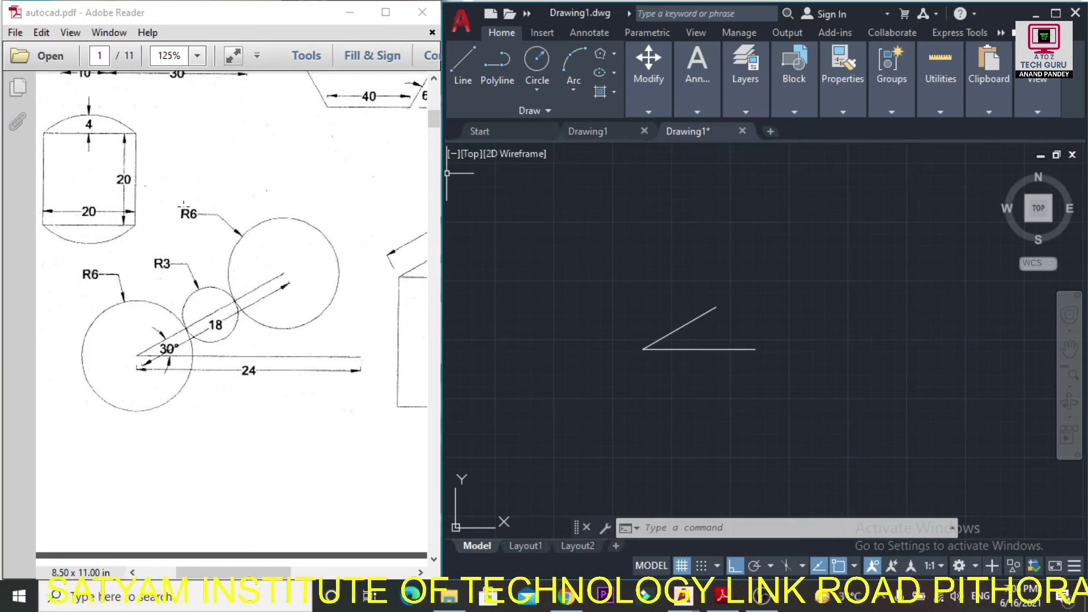
Draw a circle of radius 6 centred on the shared left end of the two lines
left_click(545, 91)
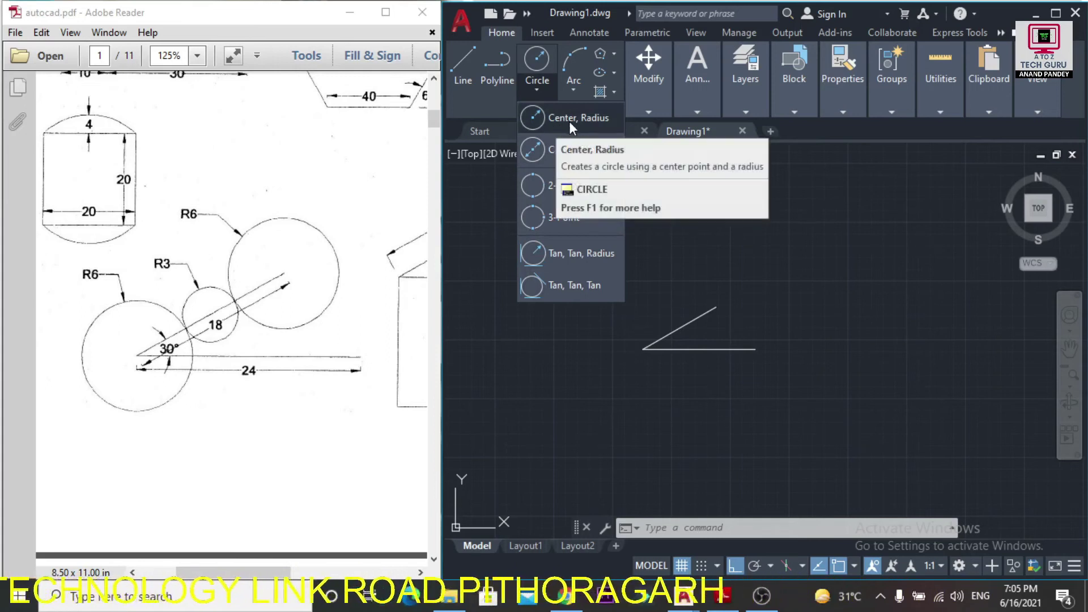
left_click(549, 123)
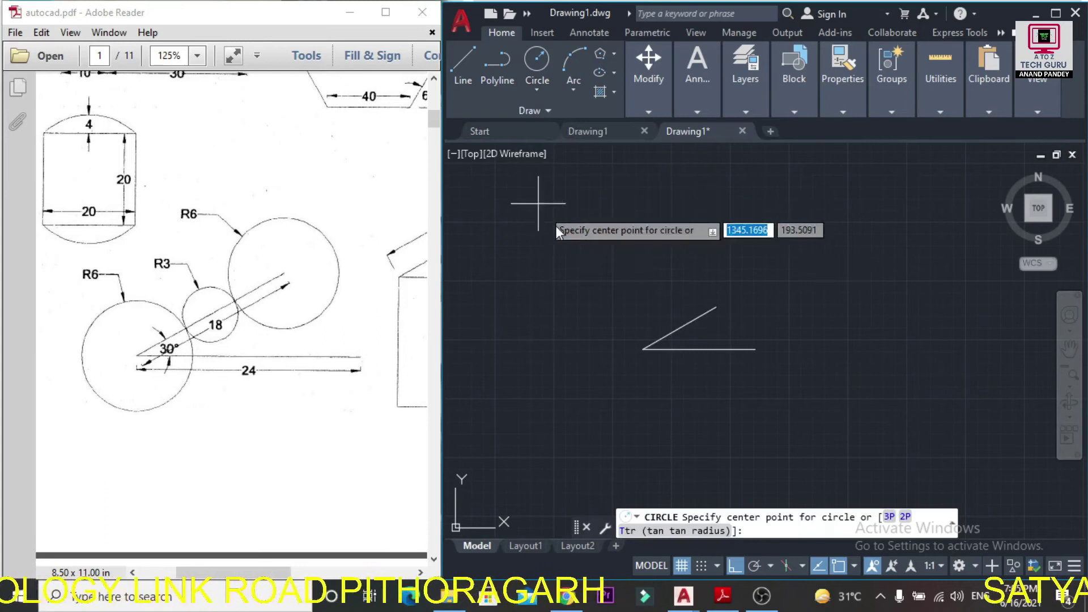
left_click(643, 349)
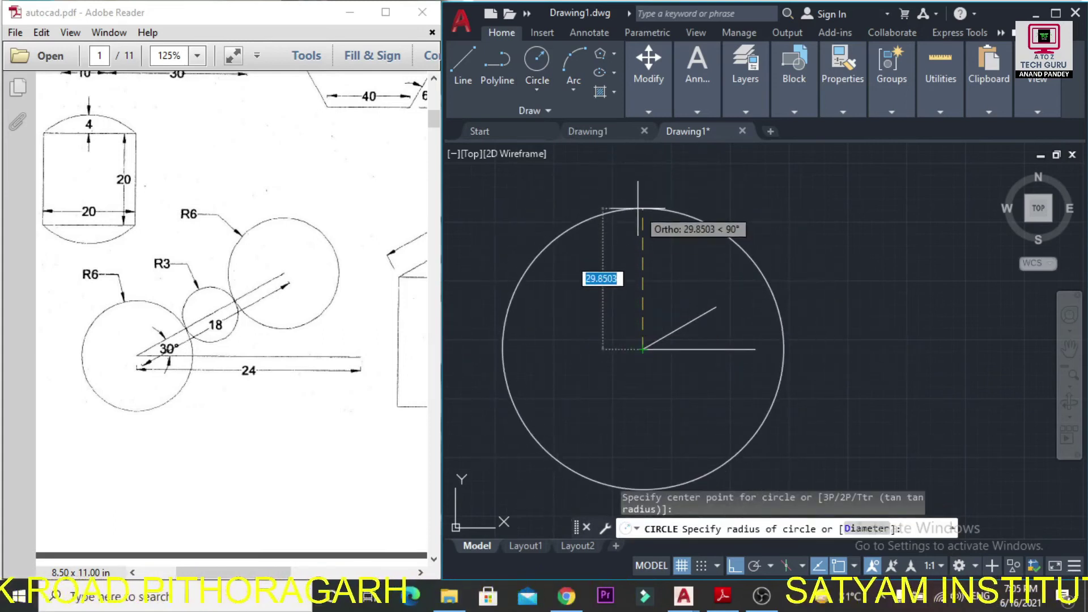
type("6")
key("Return")
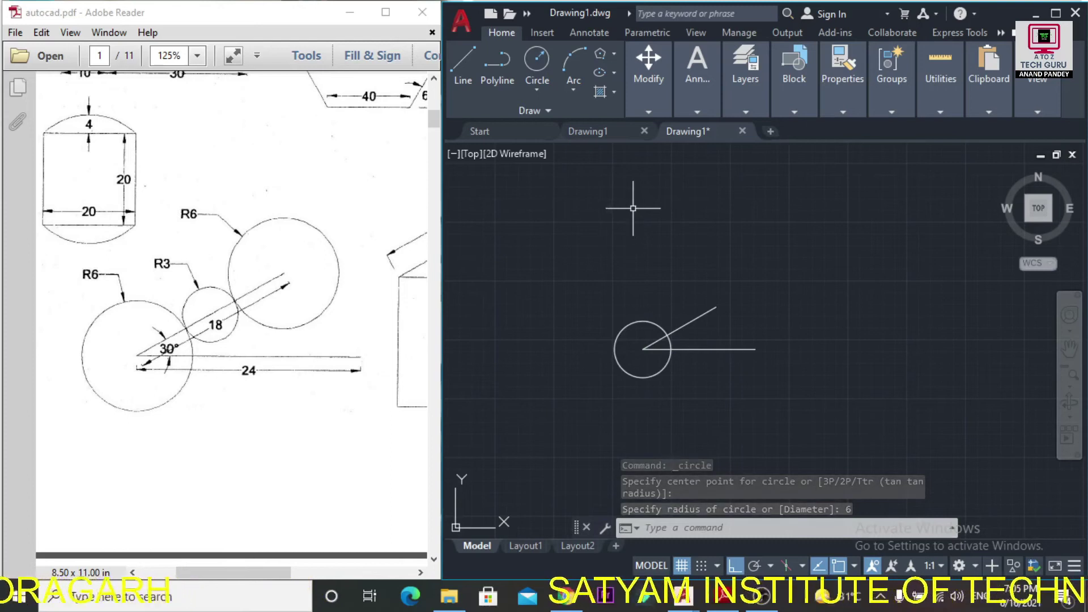
left_click(622, 329)
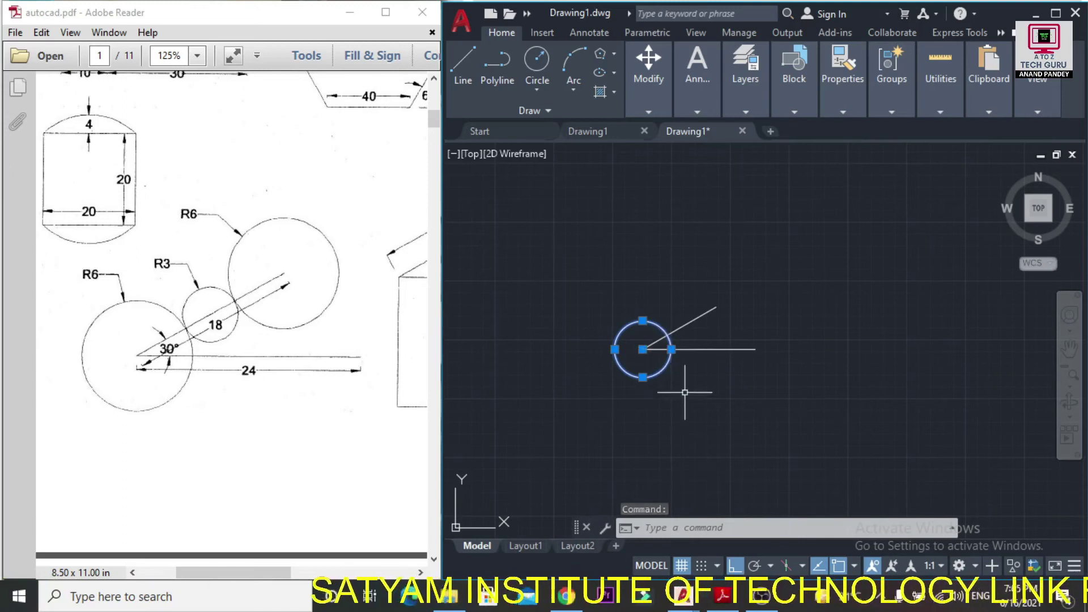
key("Escape")
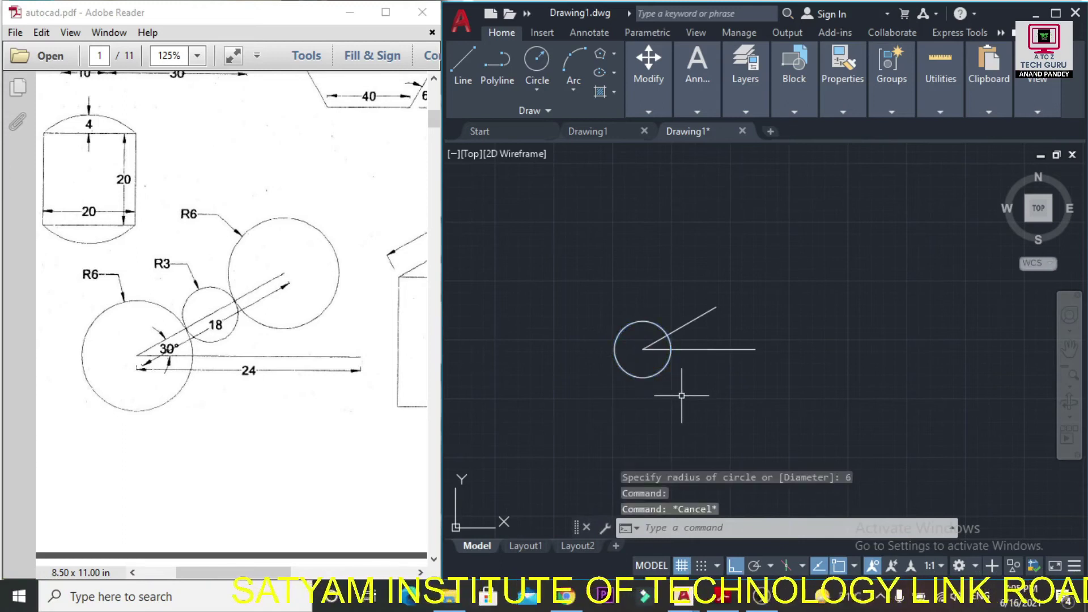
Draw a circle of radius 6 centred on the upper end of the 30° line
scroll(652, 354, "up", 4)
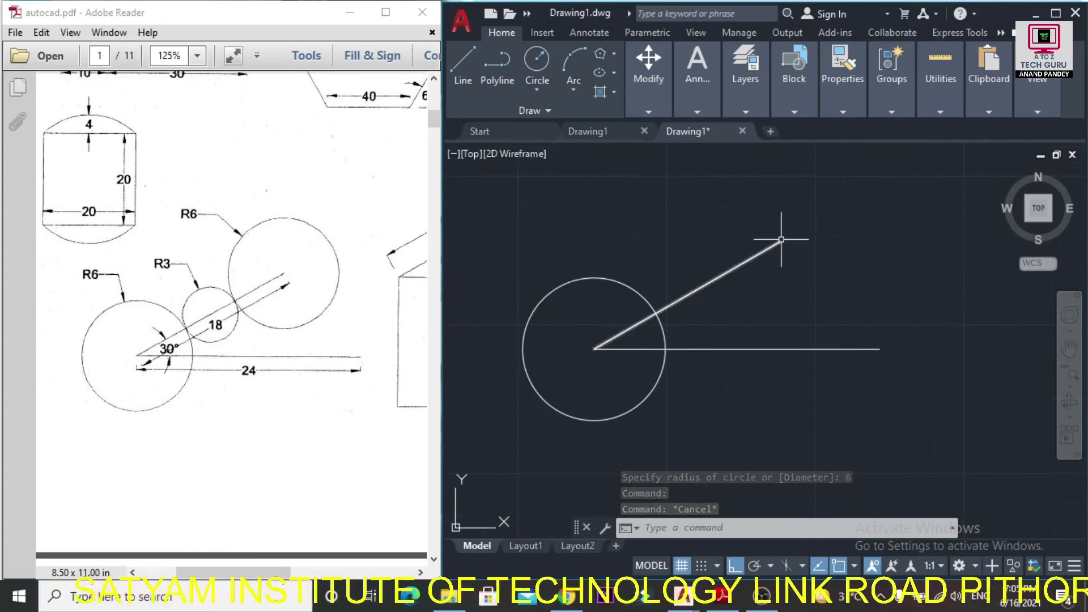
left_click(537, 90)
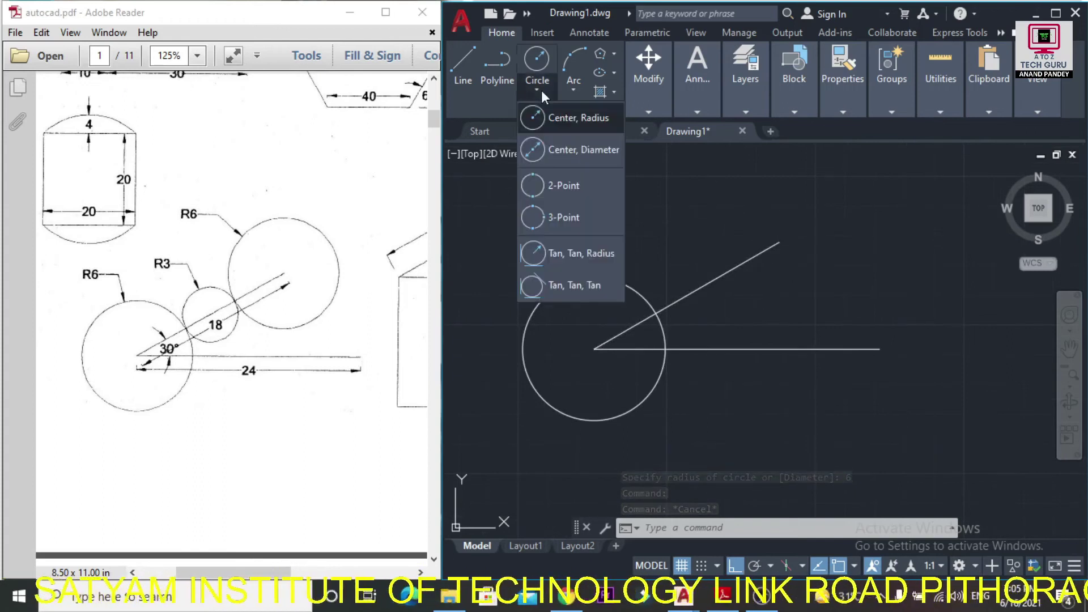
left_click(575, 127)
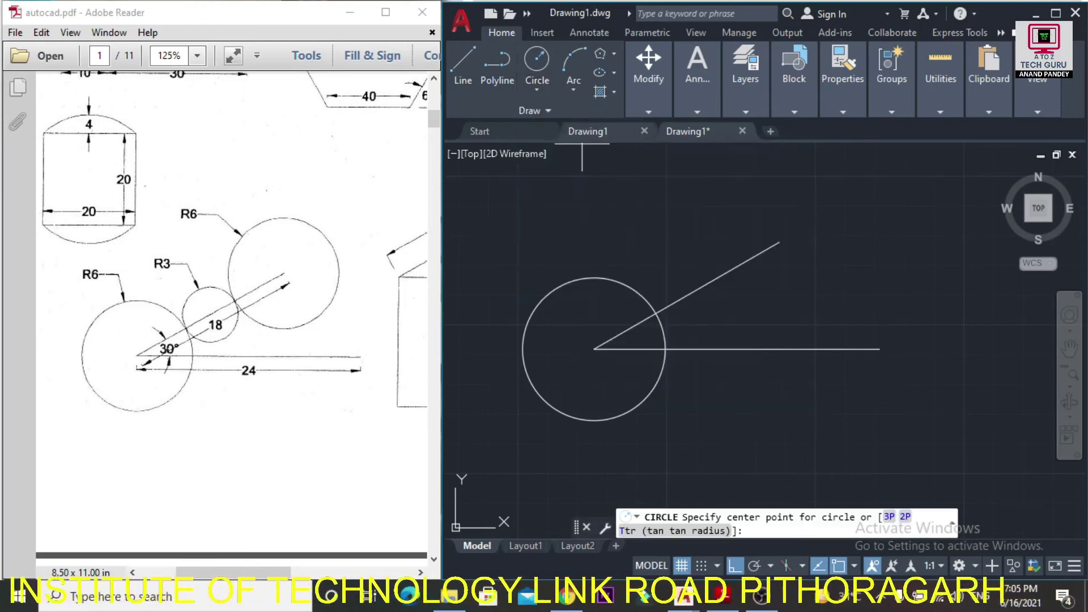
left_click(779, 242)
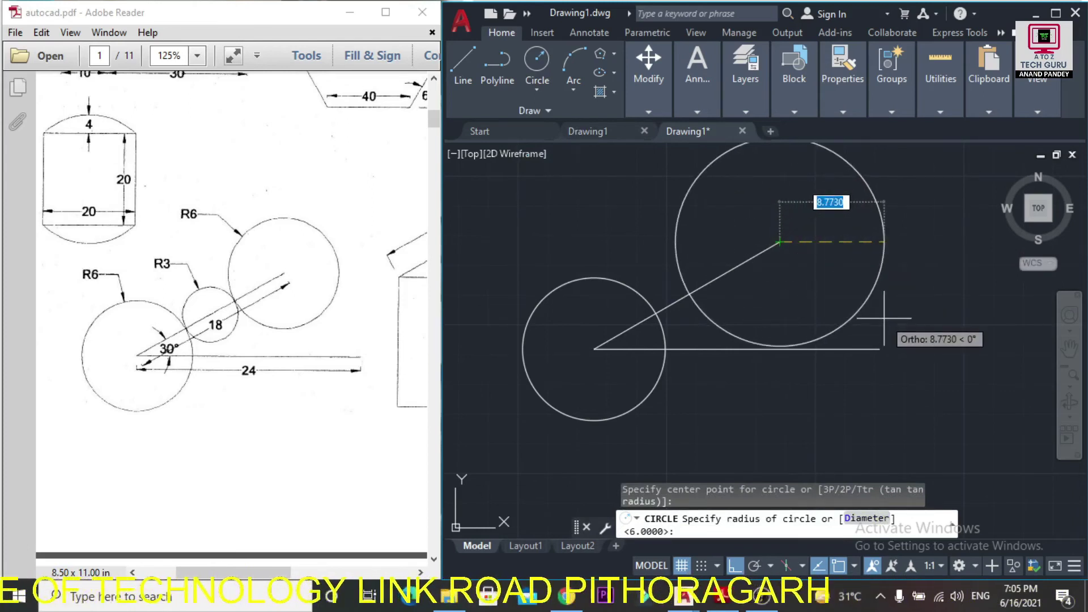
type("6")
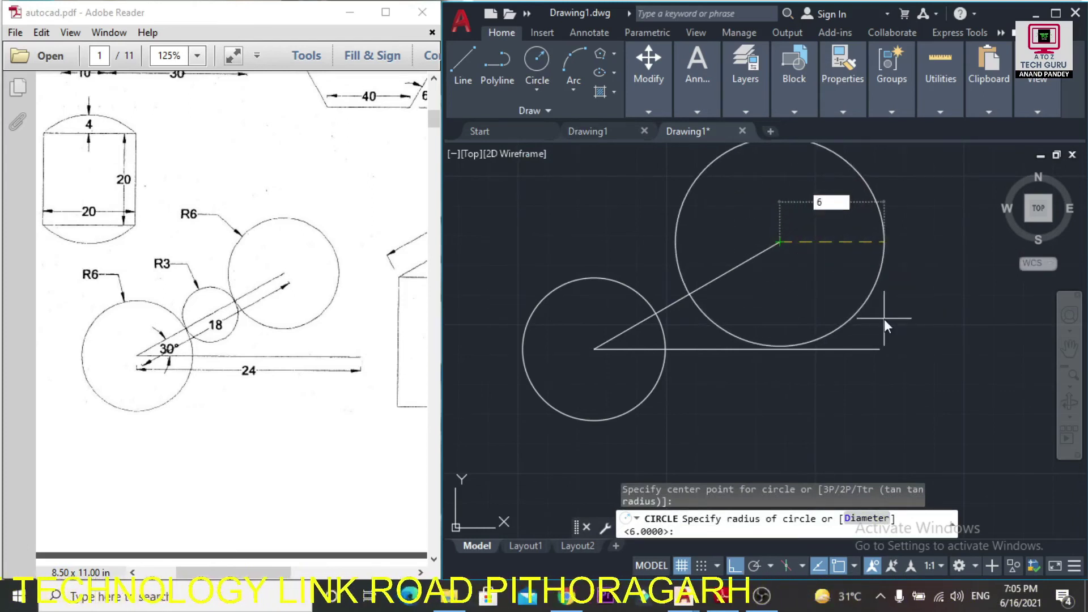
key("Return")
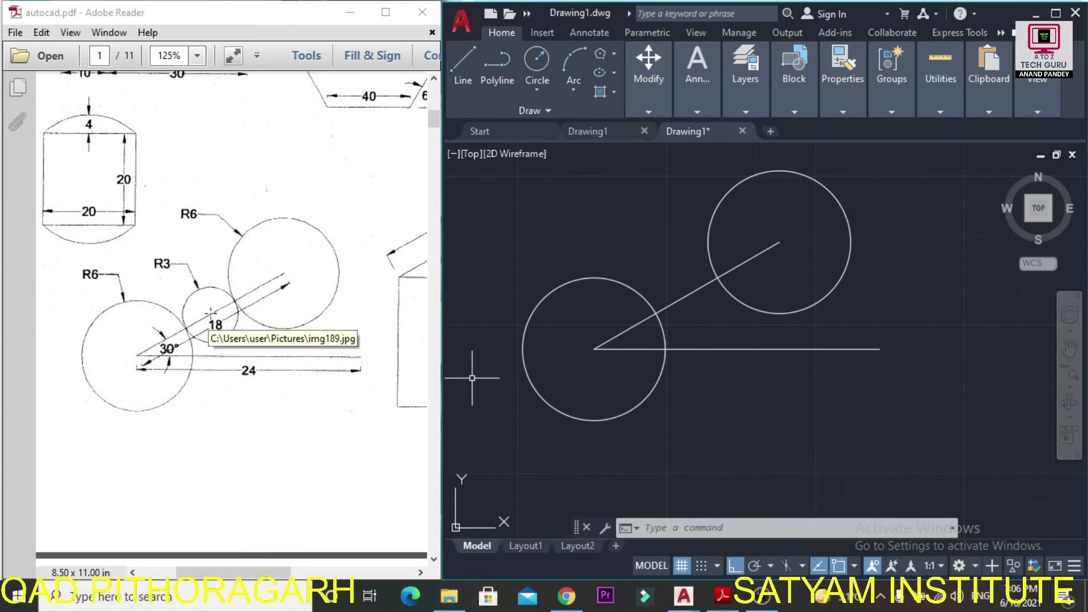
Draw a circle of radius 3 at the midpoint of the 30° line and check the three circles against the reference
left_click(621, 333)
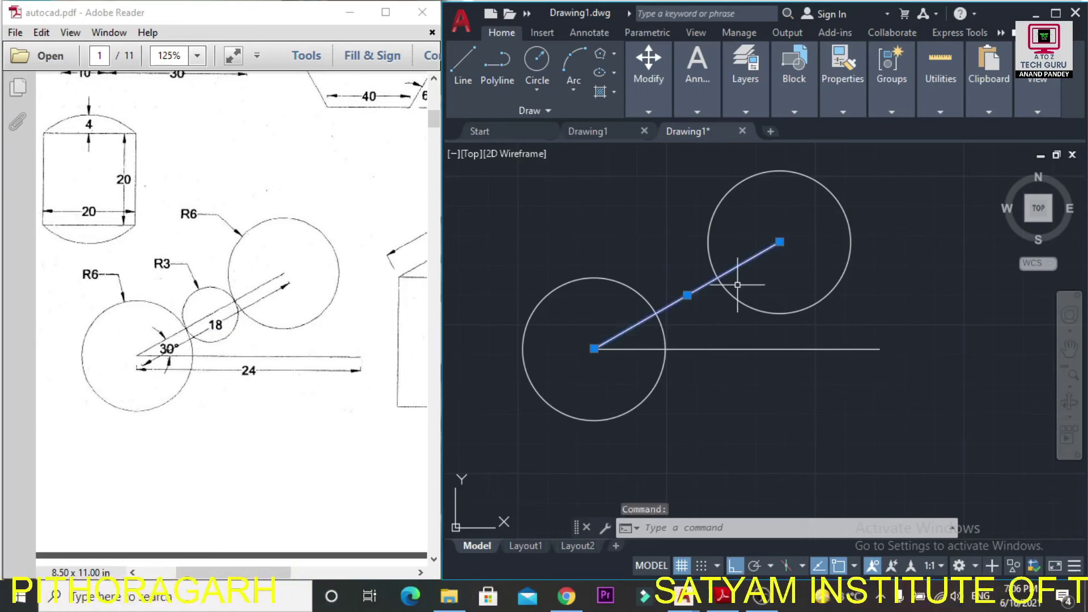
mouse_move(780, 242)
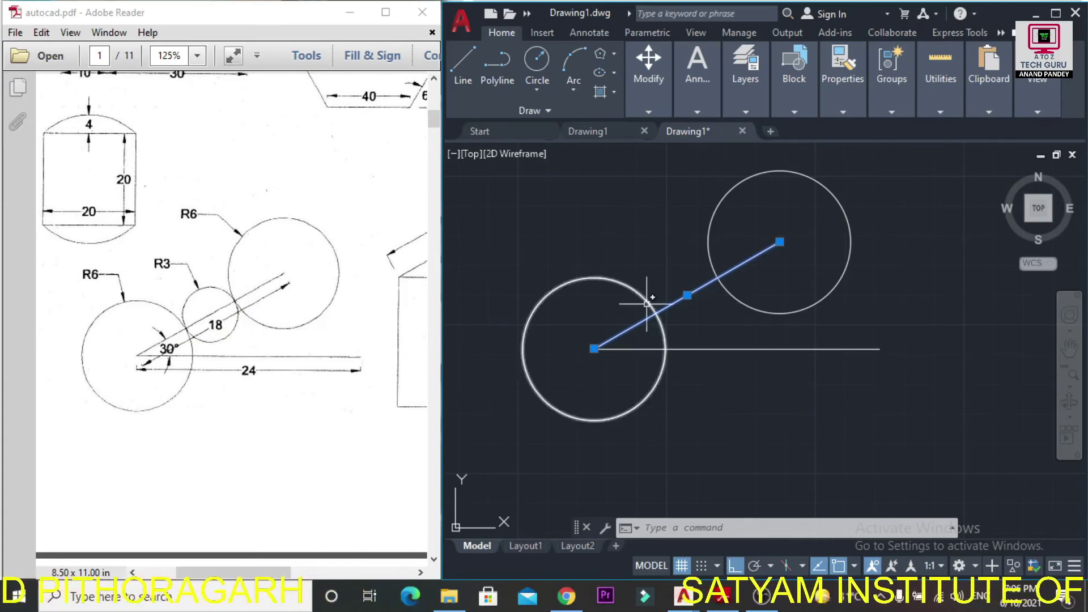
left_click(538, 59)
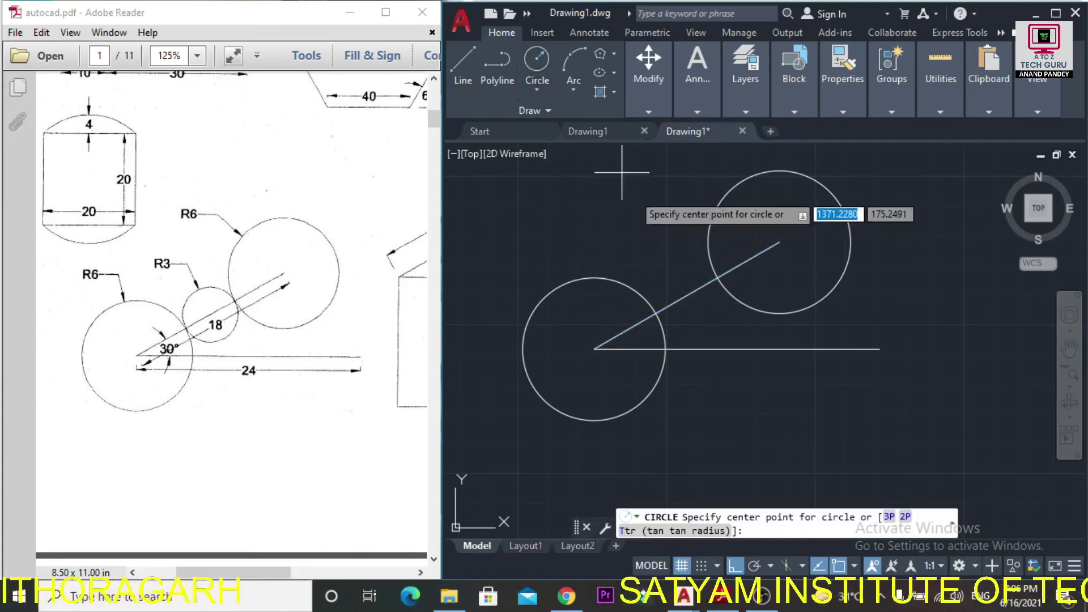
left_click(687, 294)
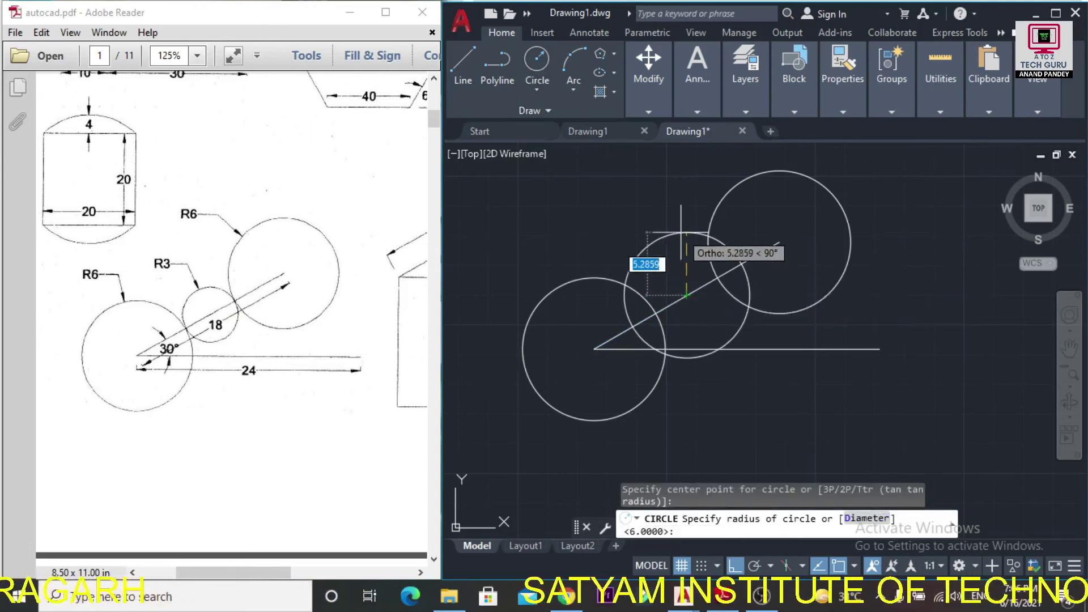
type("3")
key("Return")
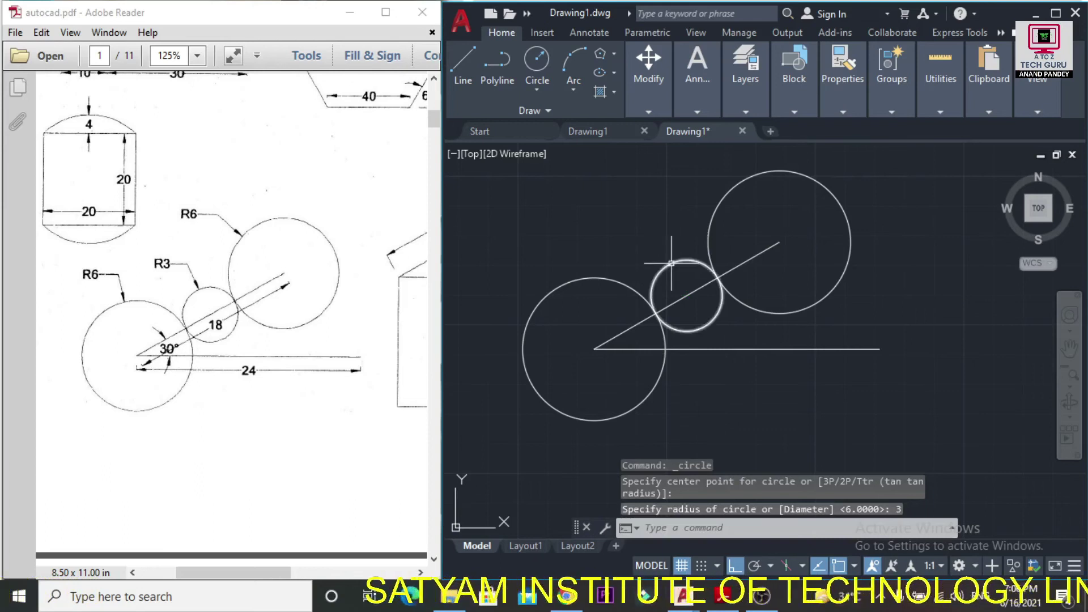
left_click(683, 259)
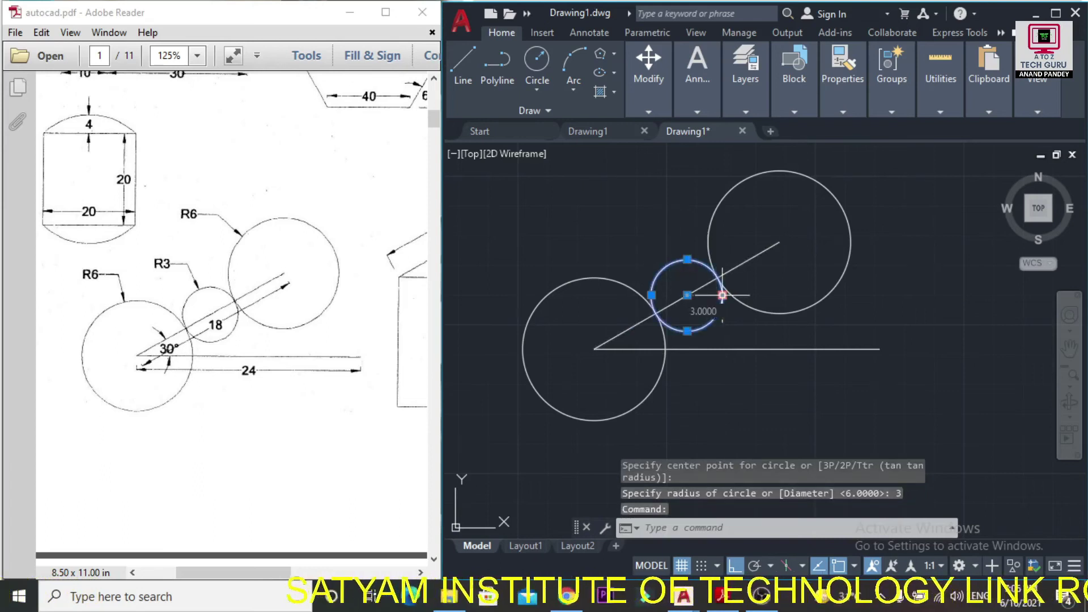
left_click(833, 197)
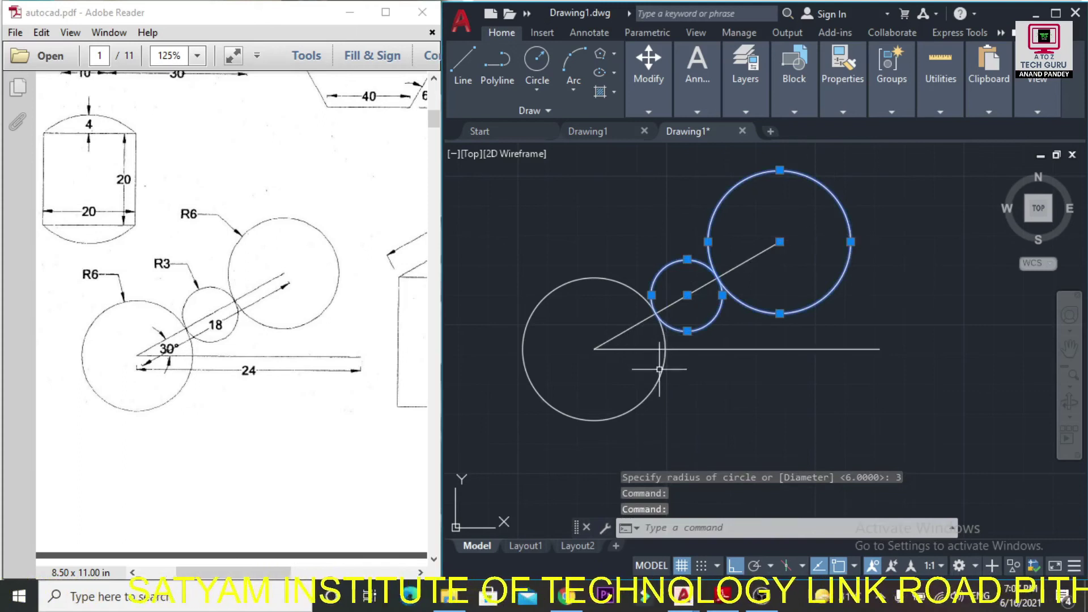
left_click(665, 348)
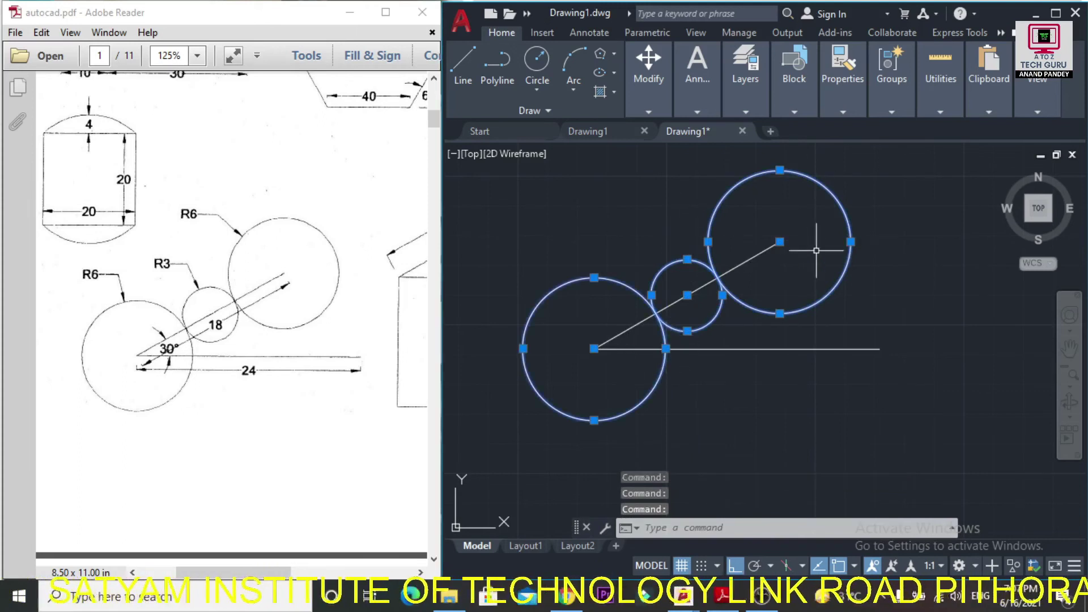
key("Escape")
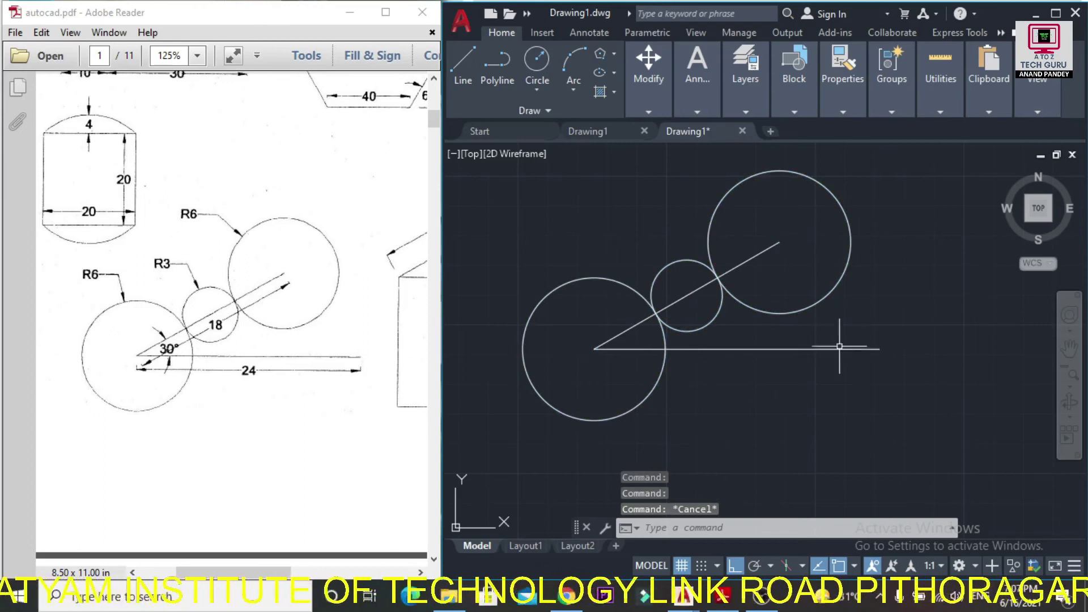
Reposition the circles figure in the view and maximize the drawing window
left_click(1070, 347)
left_click_drag(918, 357, 900, 398)
key("Escape")
left_click(940, 111)
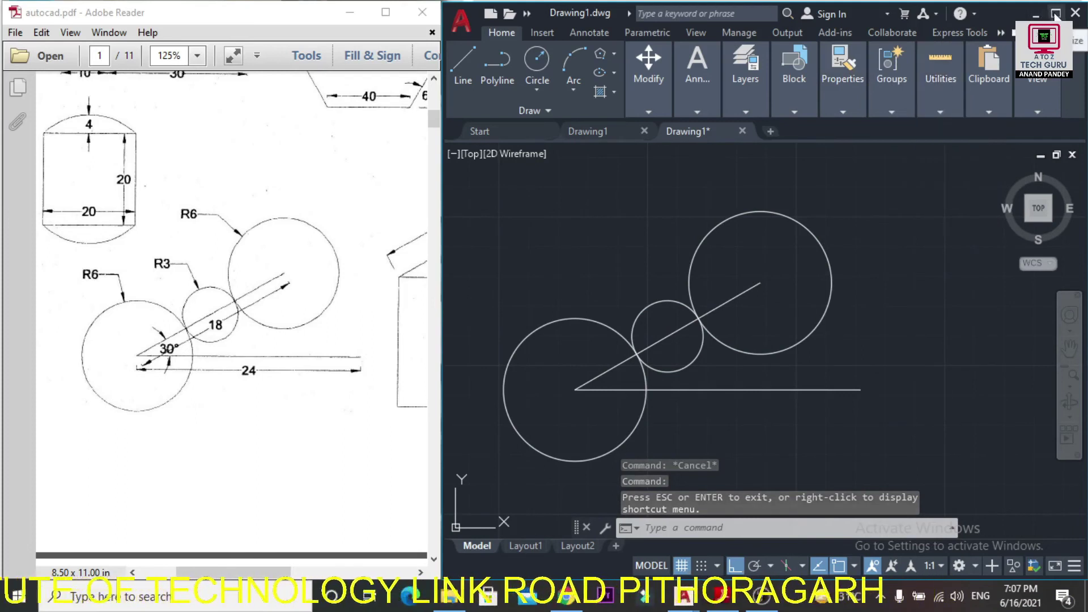
left_click(1055, 14)
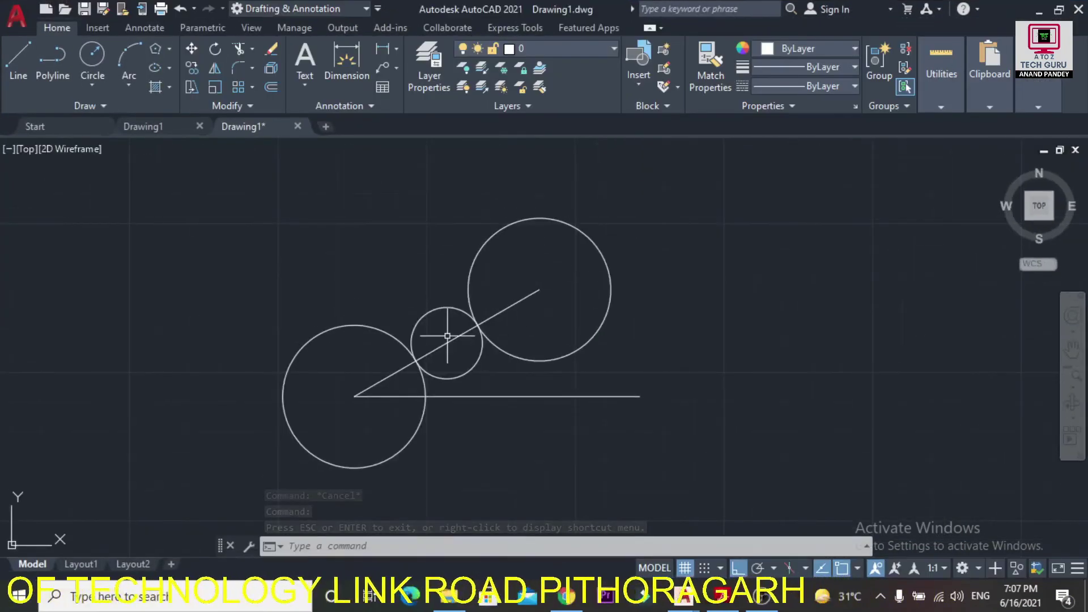
Add a linear dimension between the ends of the horizontal line, placed just below it
left_click(150, 27)
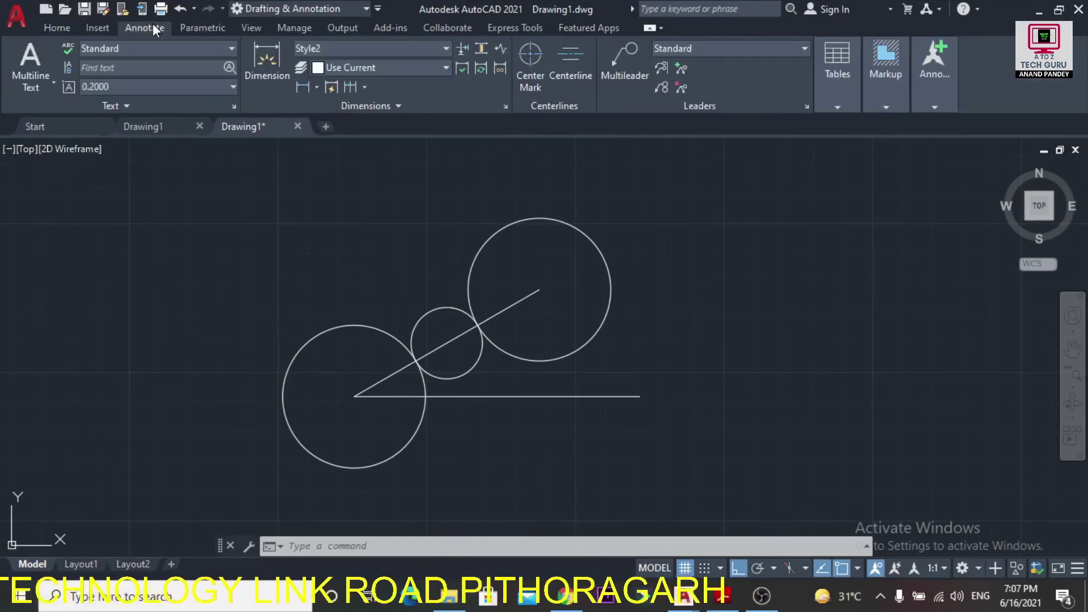
left_click(318, 90)
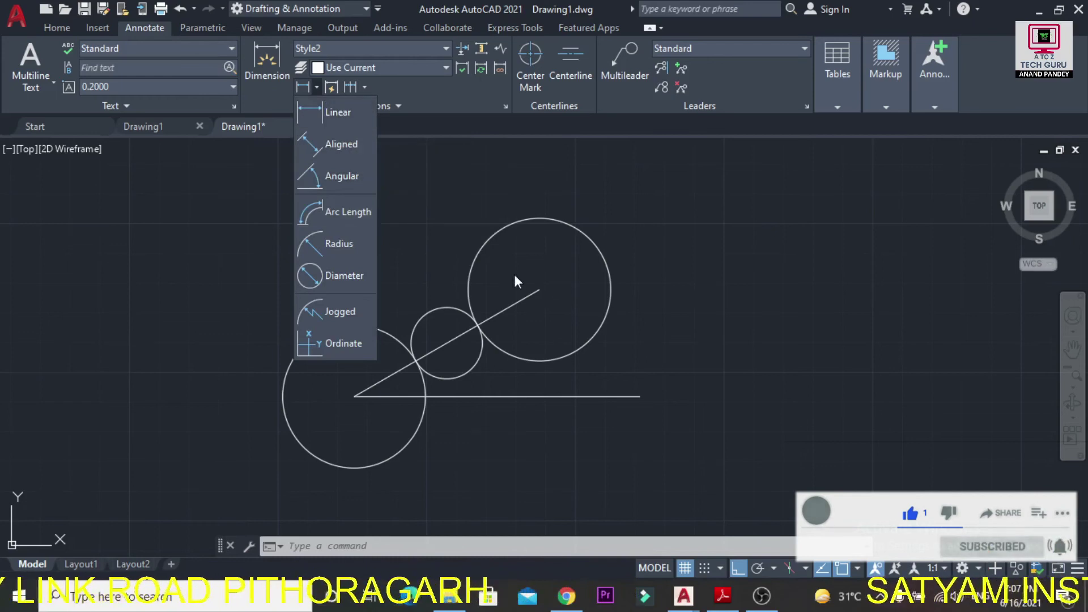
left_click(332, 117)
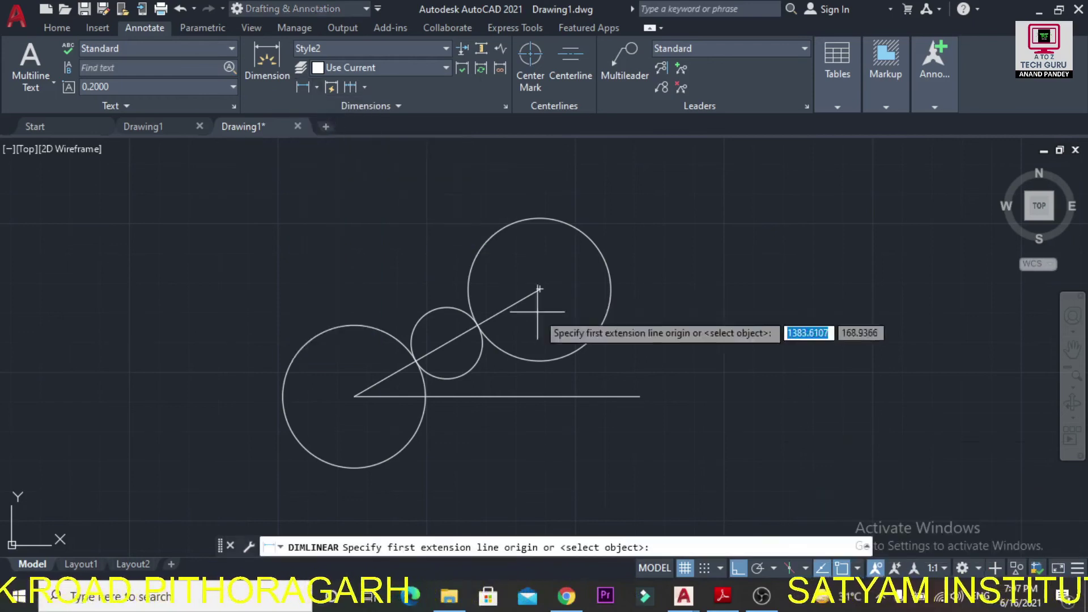
left_click(354, 396)
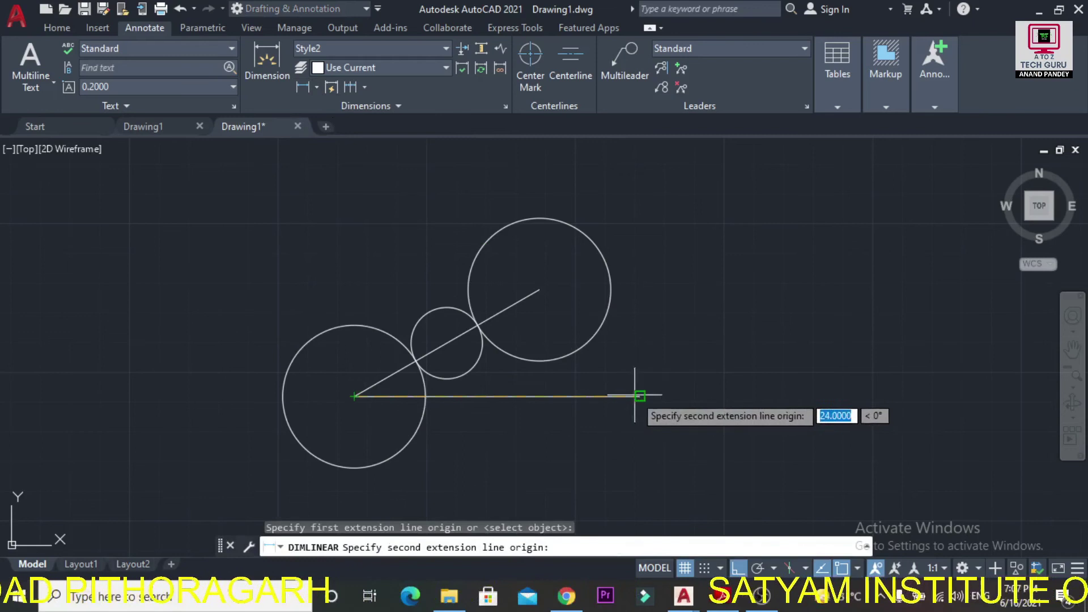
left_click(639, 396)
left_click(631, 422)
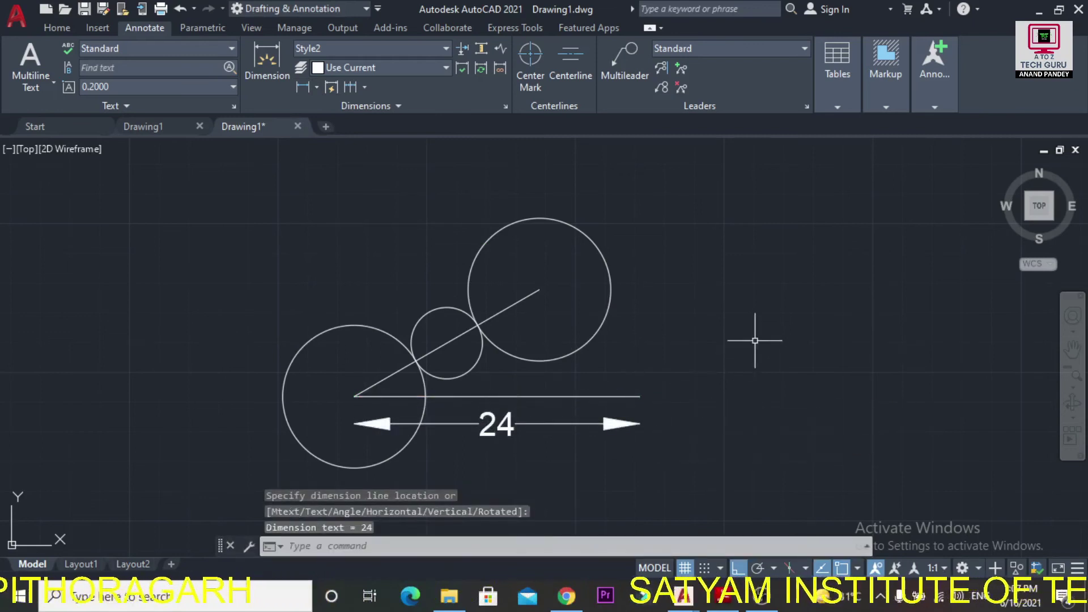
Apply the Standard dimension style to the horizontal line's dimension and make Standard the current dimension style
mouse_move(506, 427)
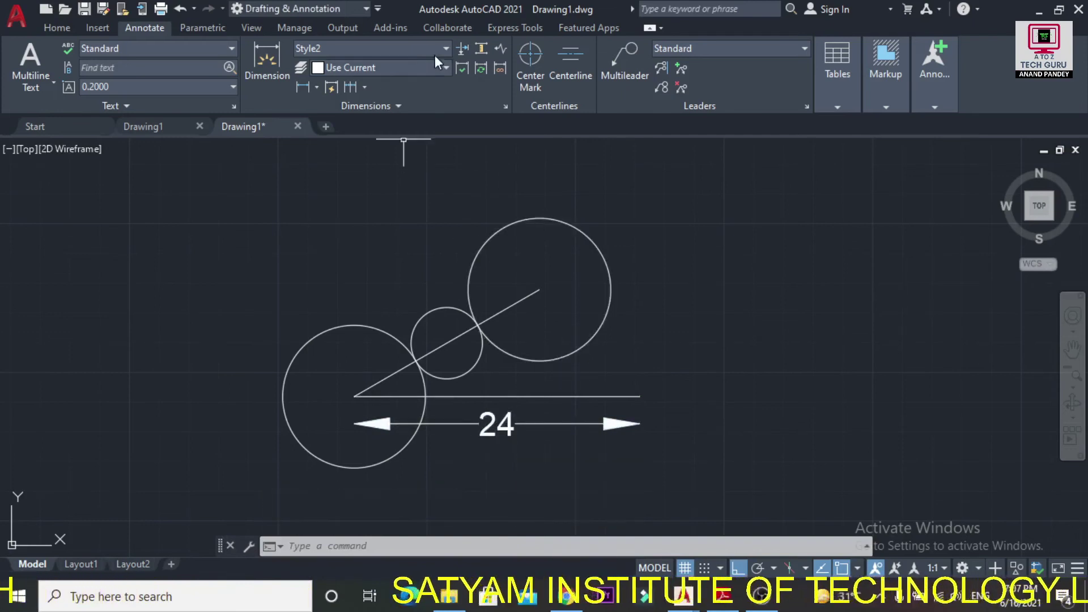
left_click(508, 425)
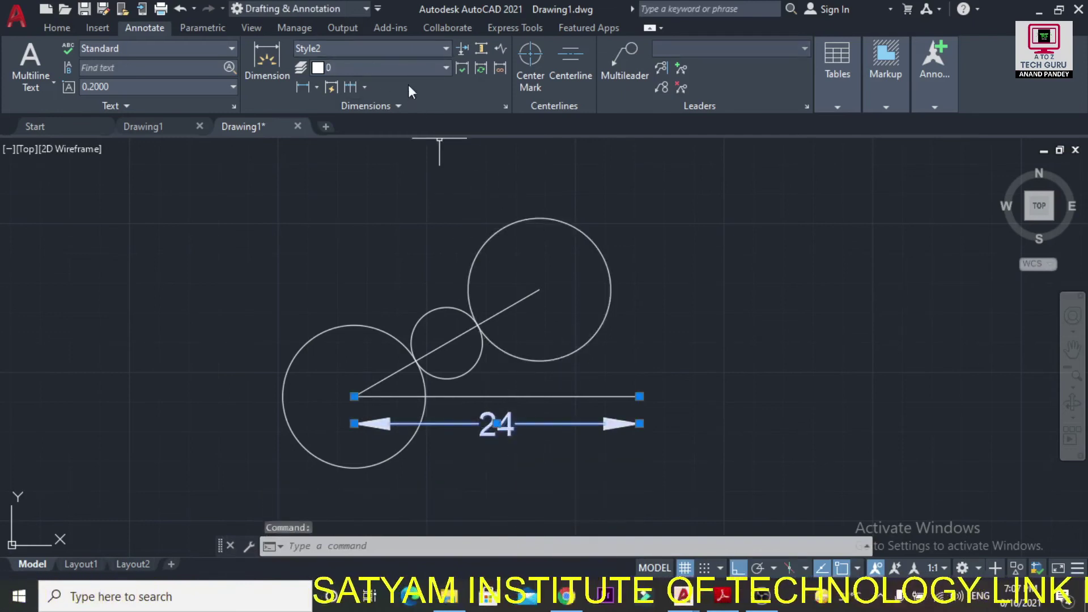
left_click(435, 48)
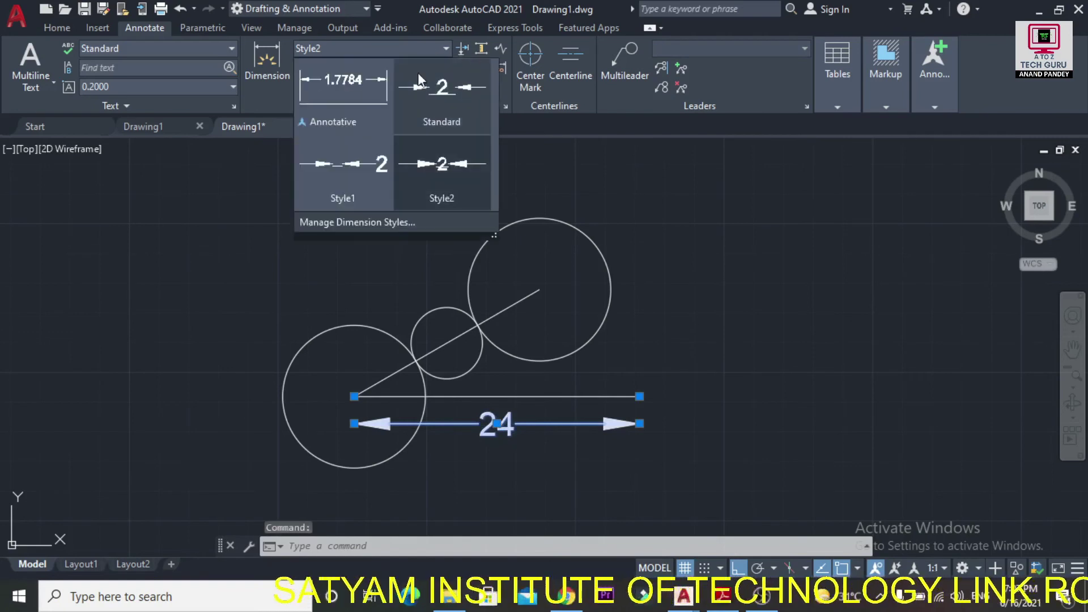
left_click(432, 101)
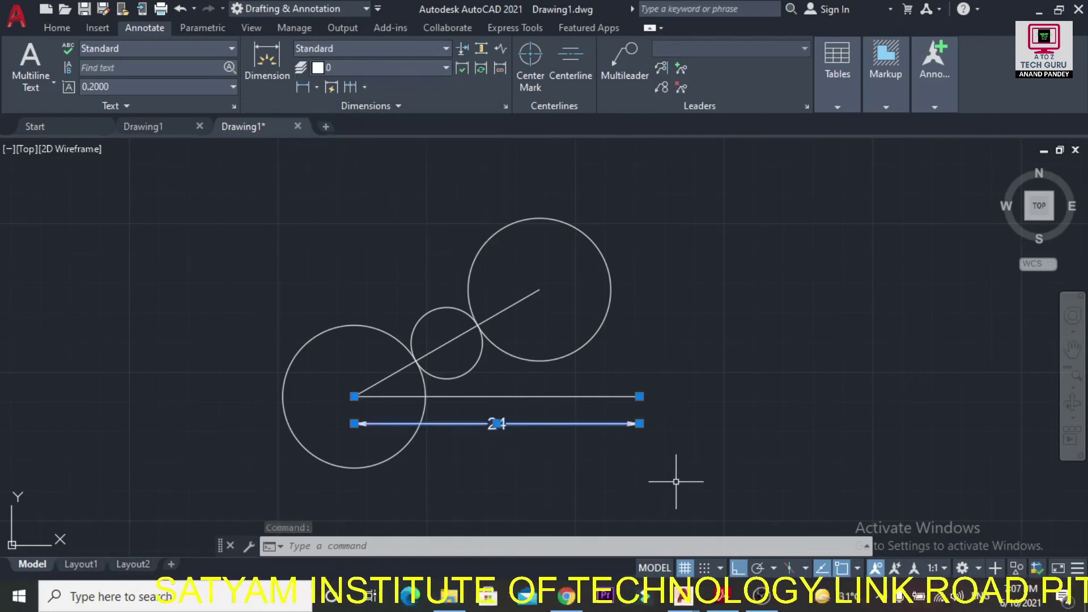
key("Escape")
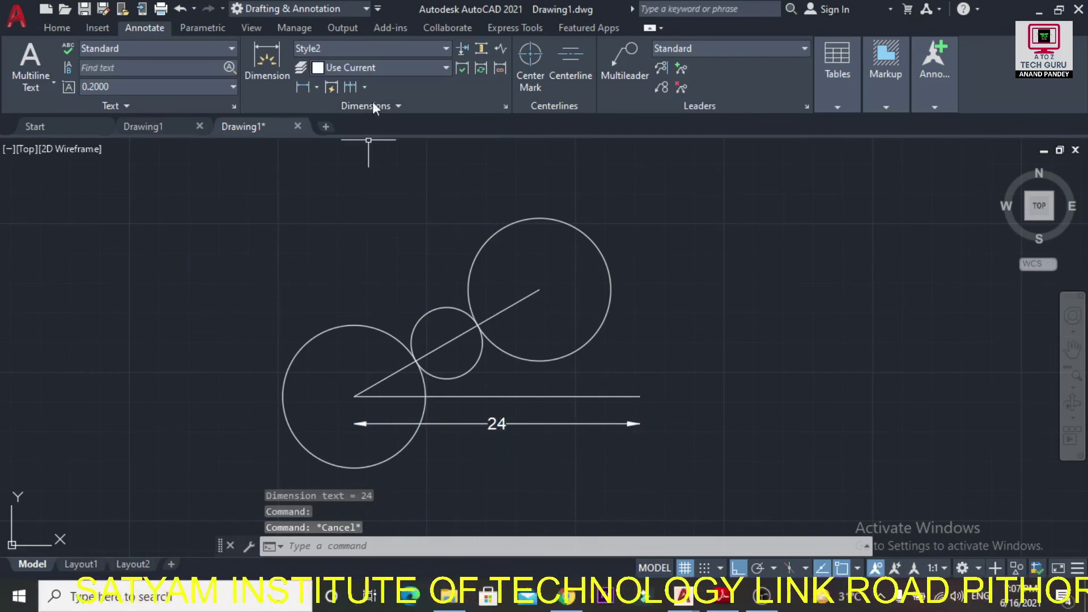
left_click(437, 48)
left_click(436, 106)
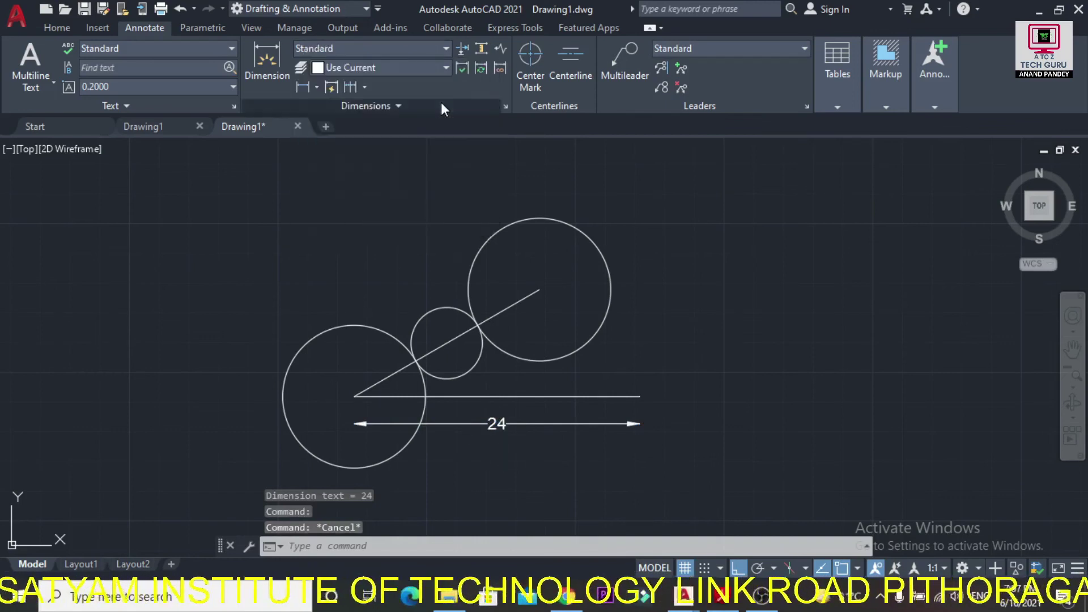
Try a linear dimension between the ends of the 30° inclined line, placed above it, and erase that dimension
left_click(306, 87)
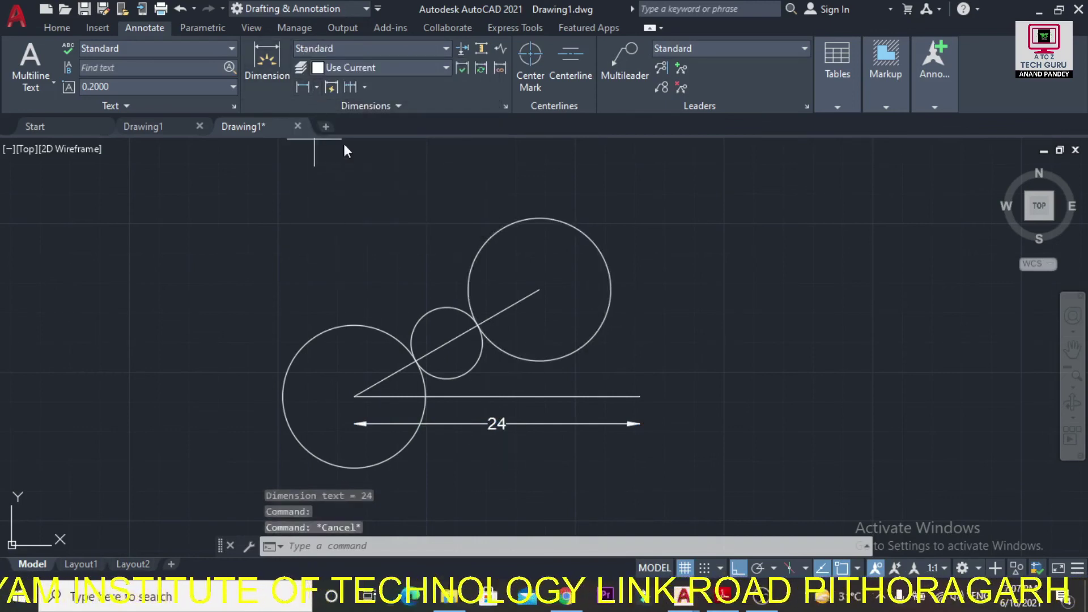
left_click(354, 396)
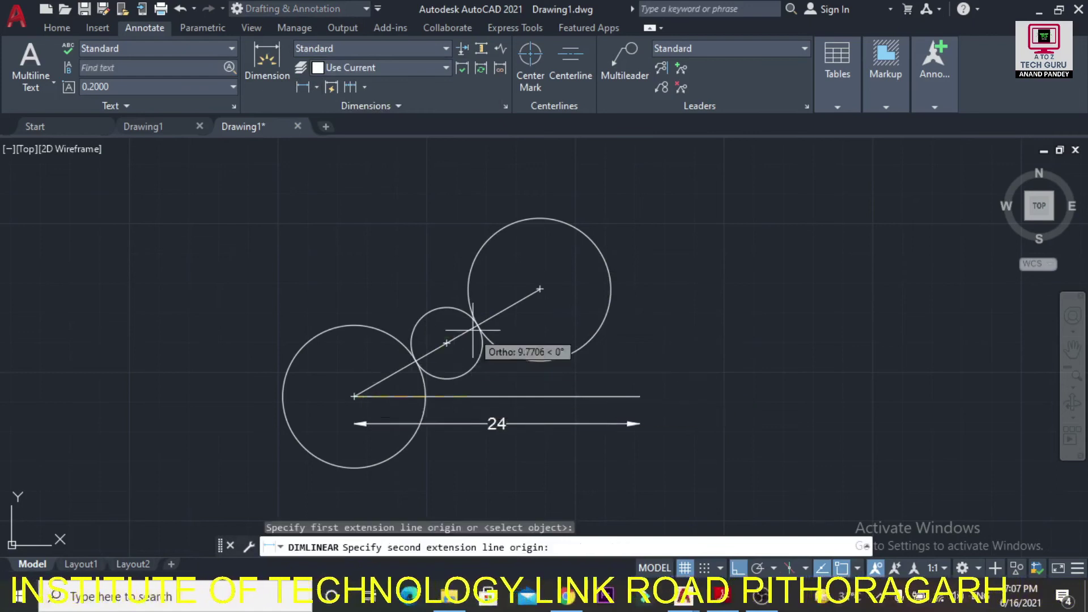
left_click(540, 290)
left_click(515, 254)
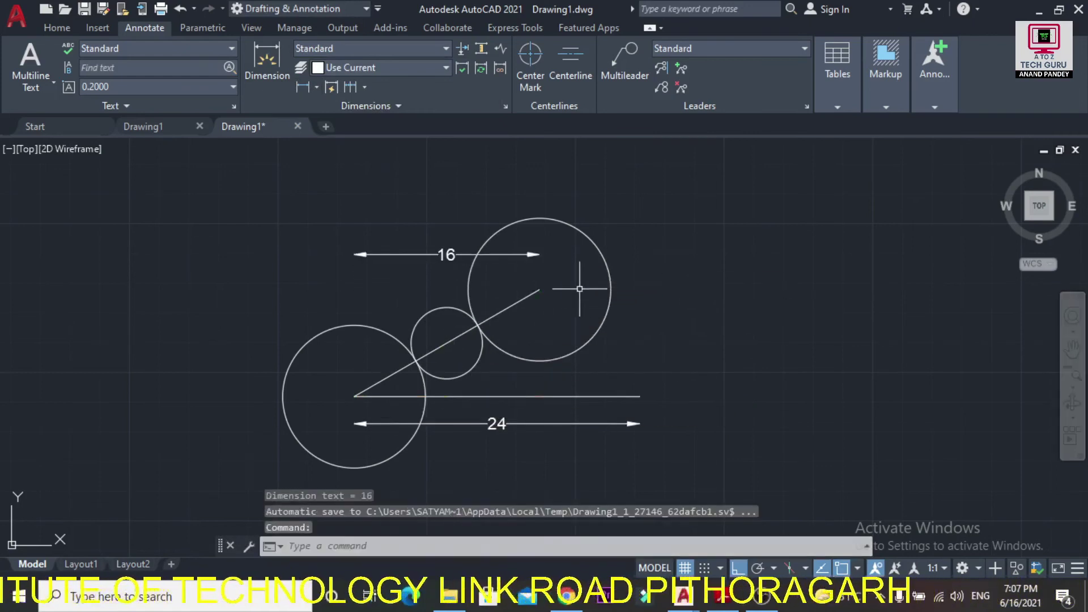
left_click(479, 252)
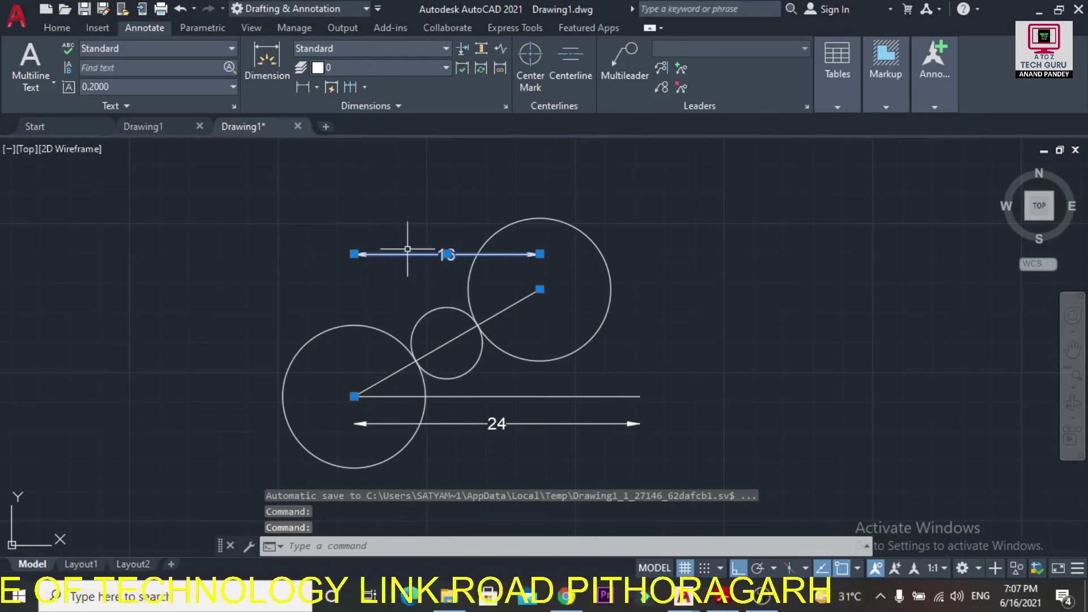
left_click(317, 87)
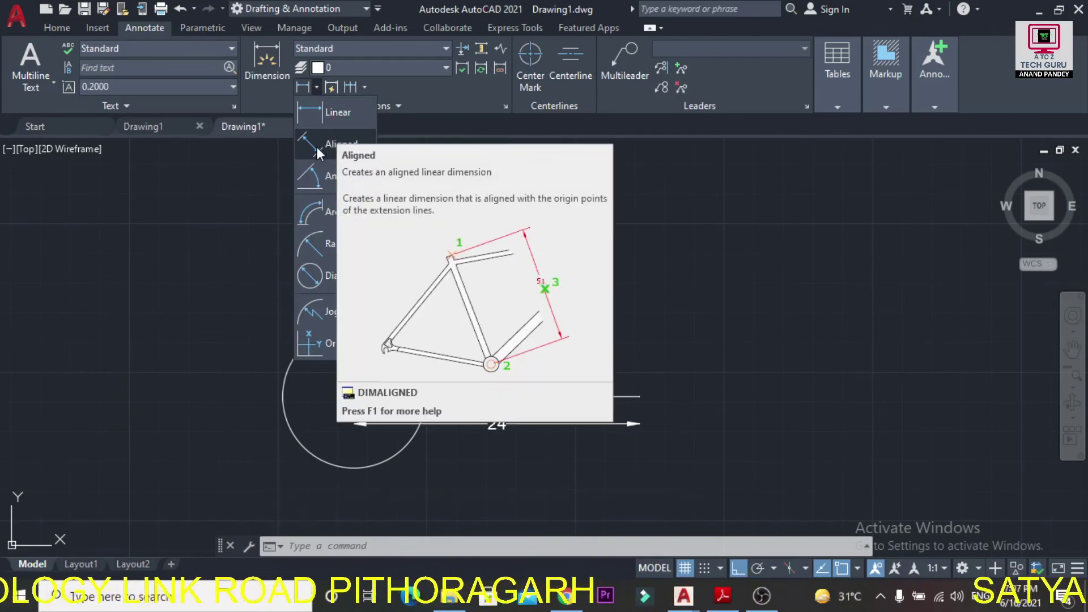
key("Escape")
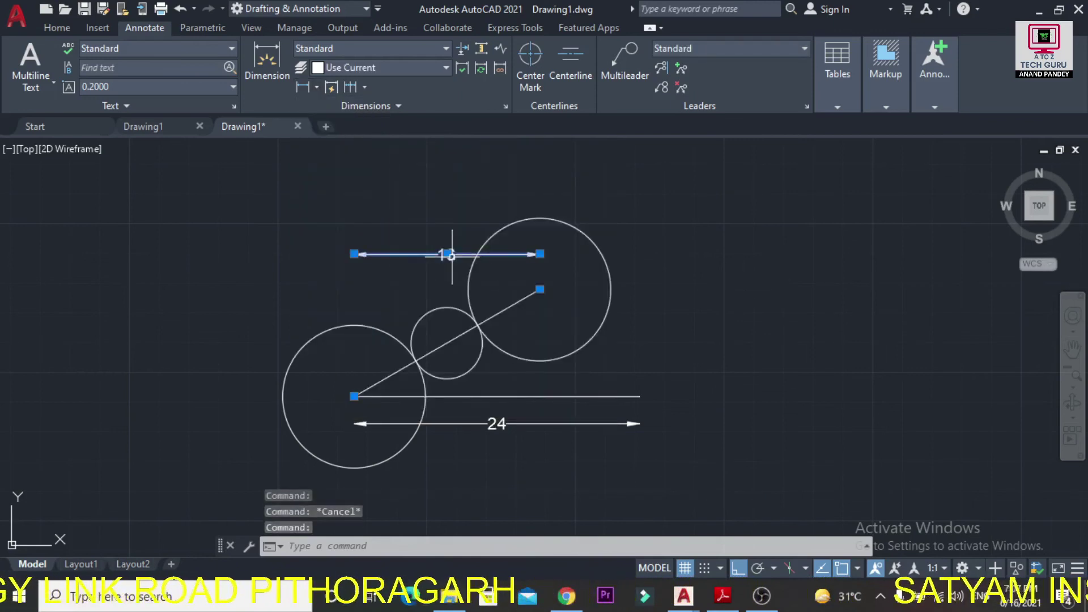
key("Delete")
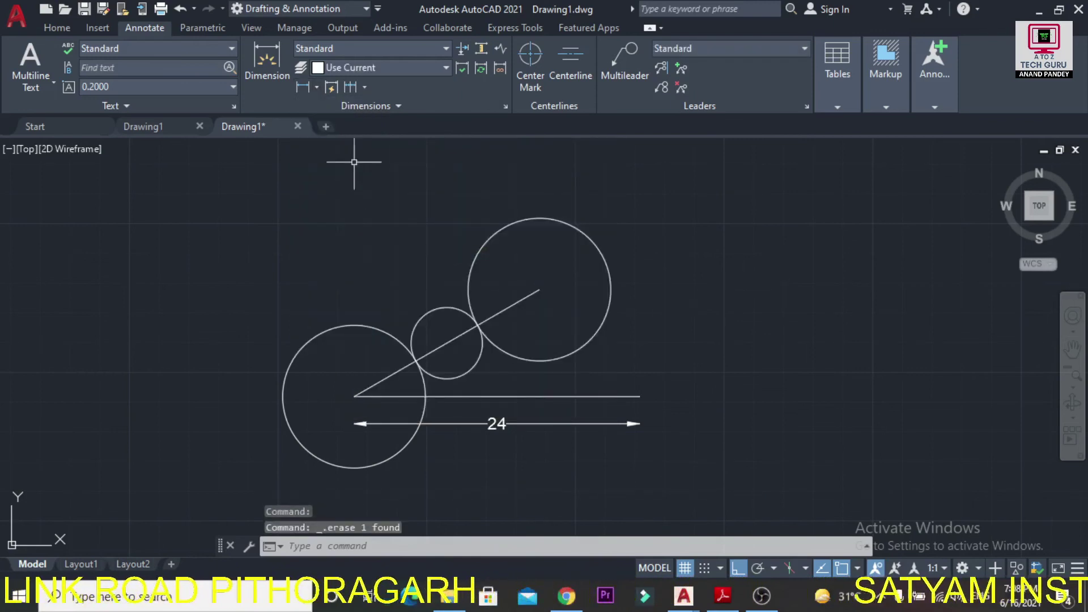
left_click(315, 88)
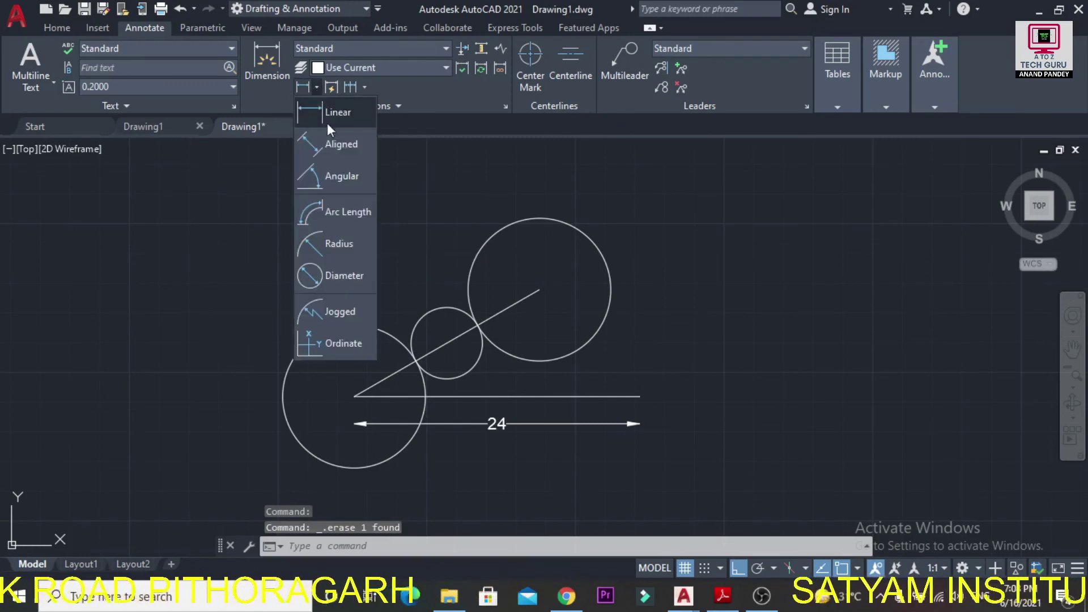
left_click(325, 182)
key("Escape")
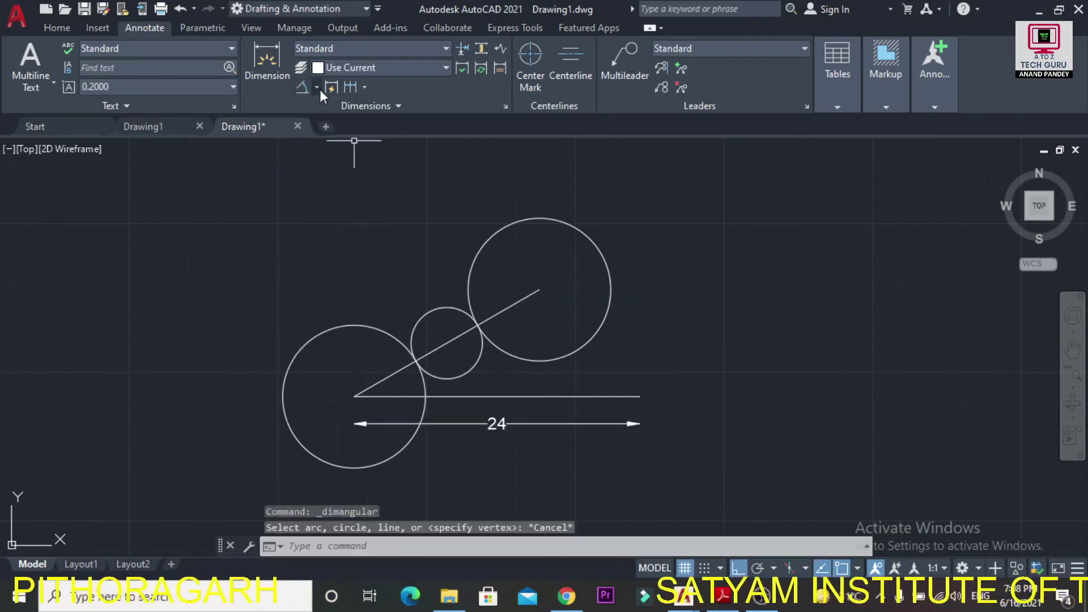
Add an aligned dimension between the two ends of the inclined line, placed parallel just above it
left_click(317, 88)
left_click(326, 143)
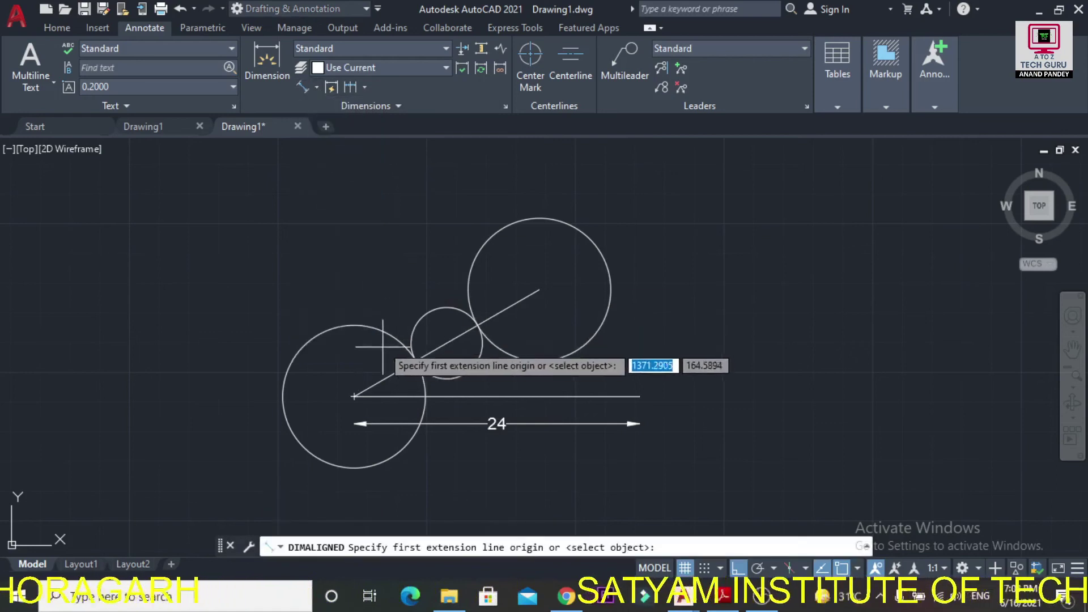
left_click(317, 87)
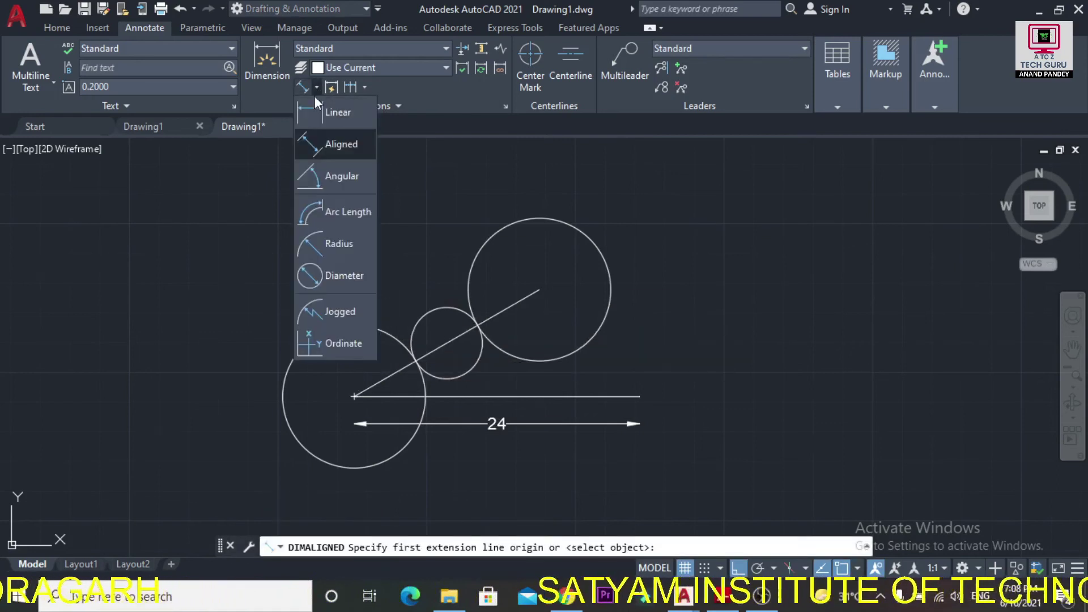
left_click(338, 146)
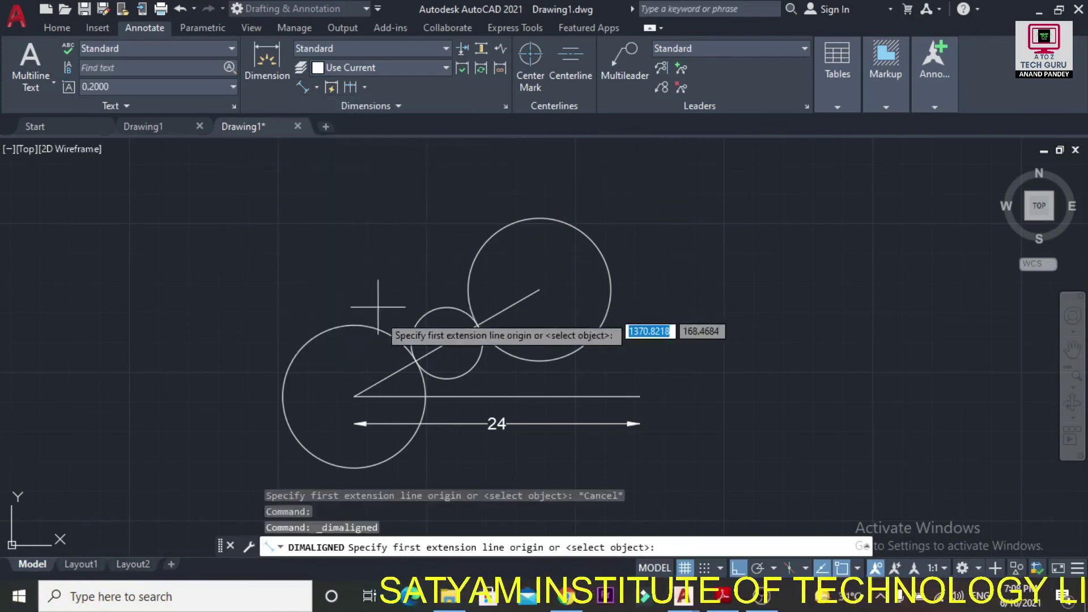
left_click(355, 396)
left_click(539, 289)
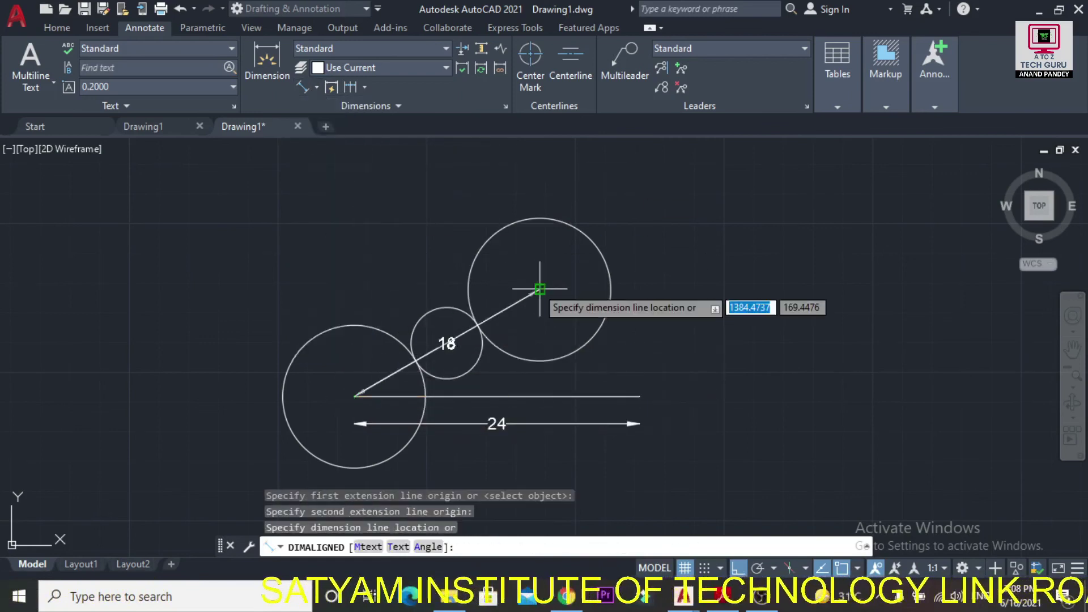
left_click(477, 301)
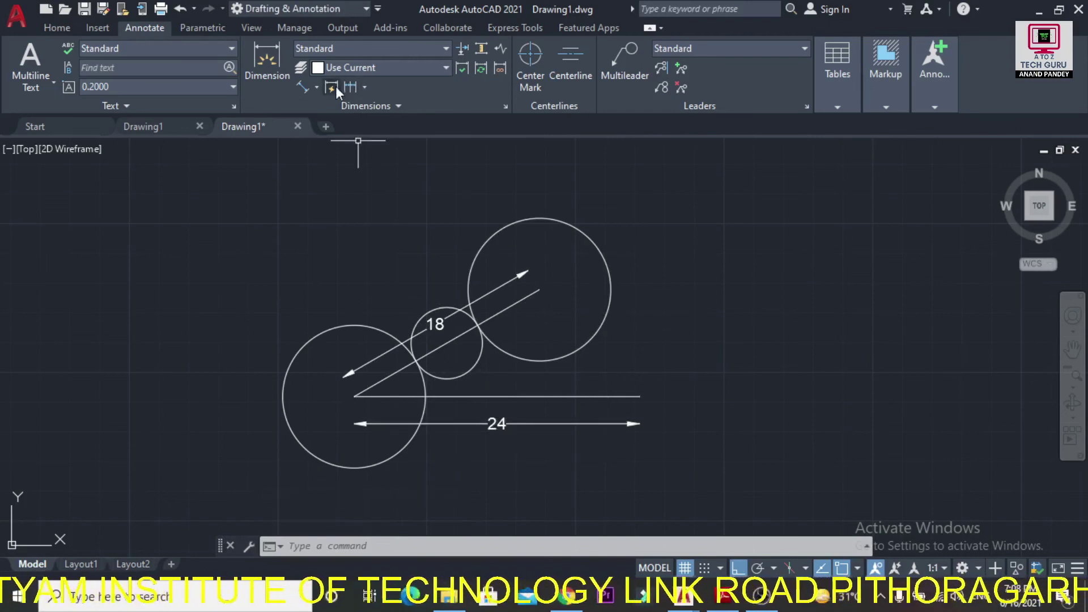
Add an angular dimension between the inclined line and the horizontal line, placing its arc between them inside the small circle
left_click(317, 87)
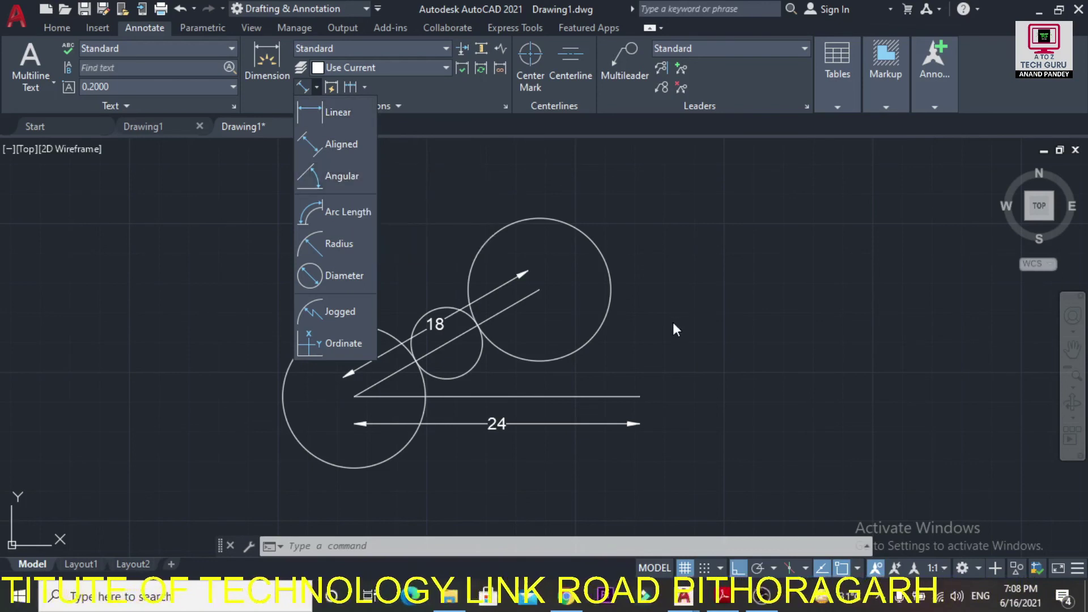
left_click(318, 88)
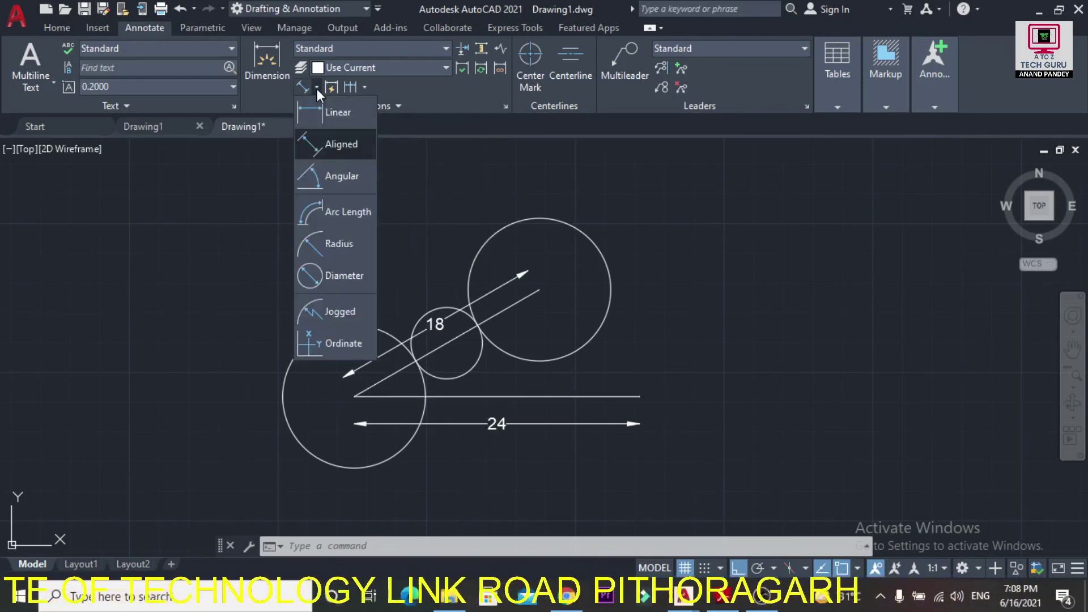
left_click(344, 177)
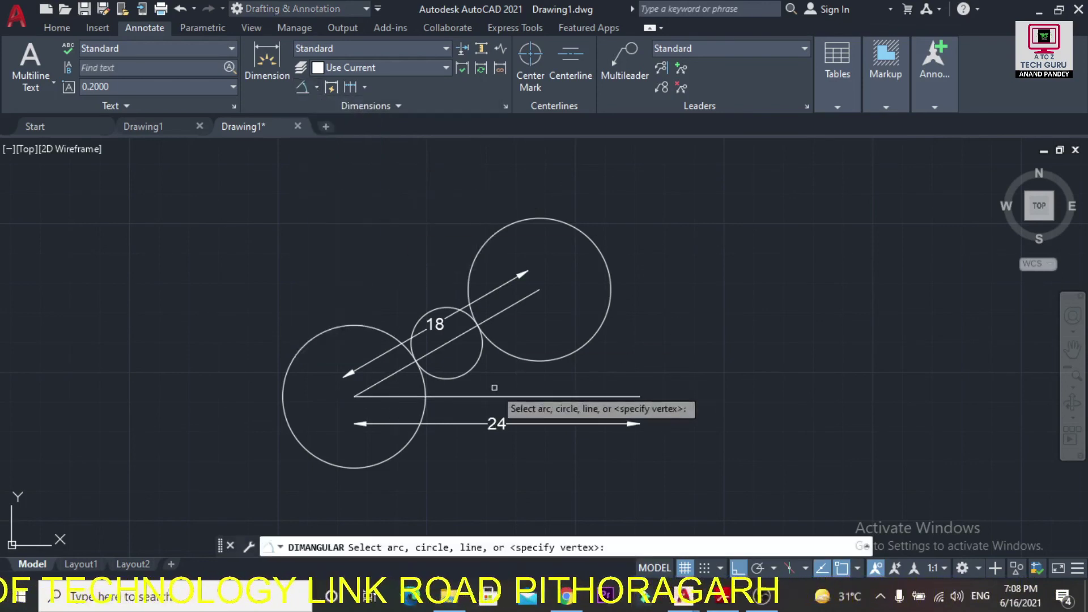
left_click(387, 377)
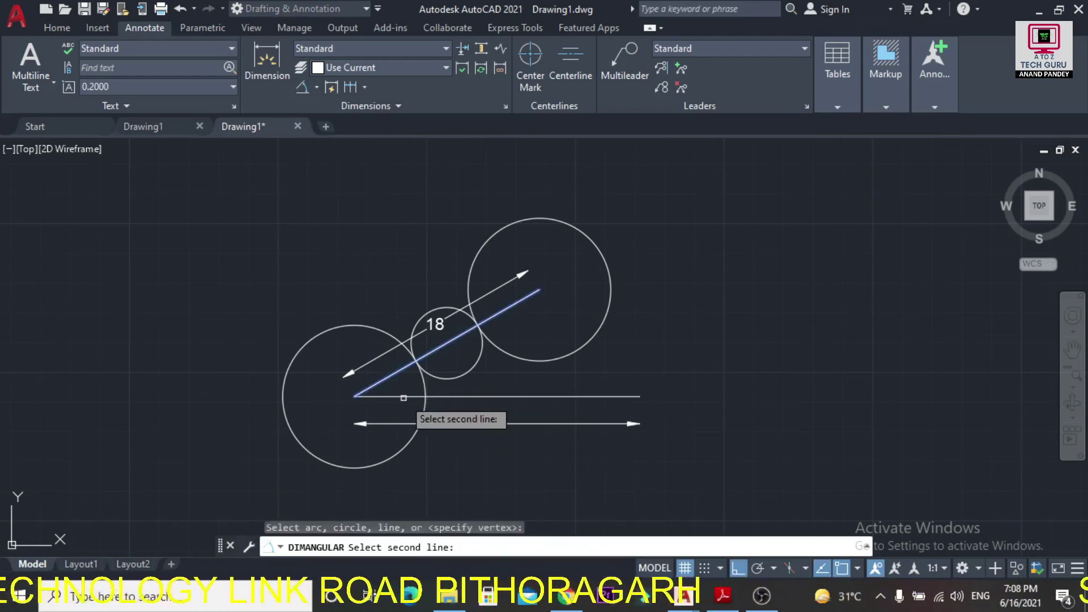
left_click(390, 397)
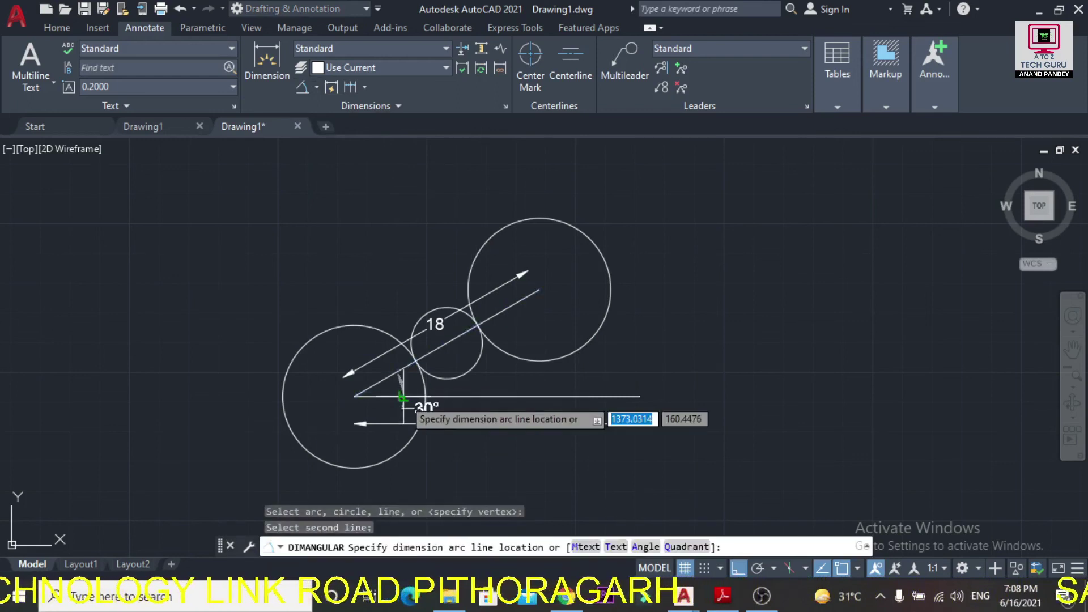
left_click(447, 379)
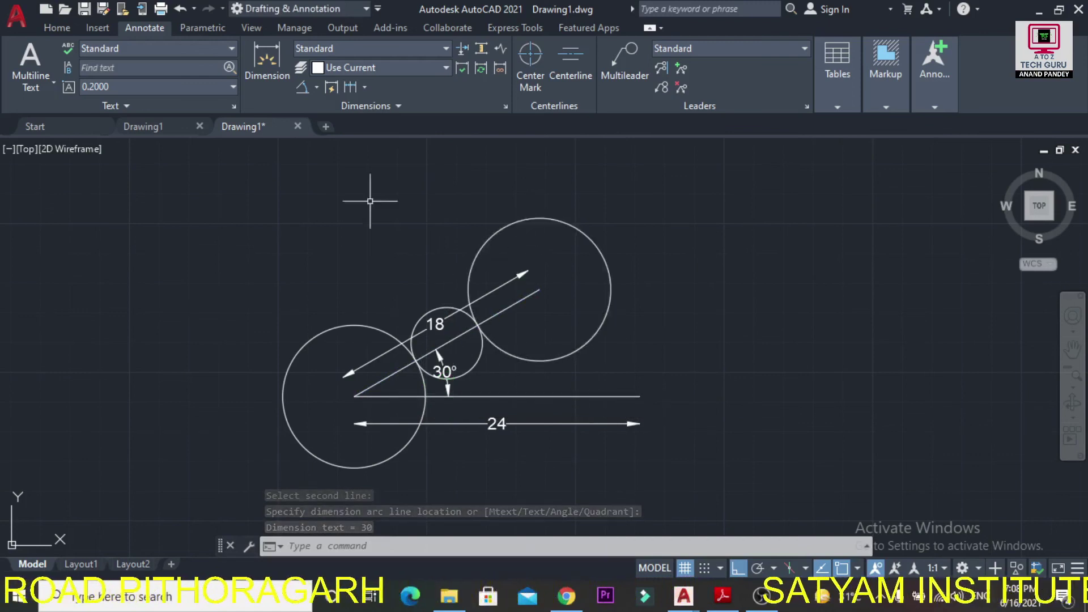
Add radius dimensions to the upper large circle, the small middle circle and the lower large circle, each placed outside at the circle's upper left
left_click(317, 88)
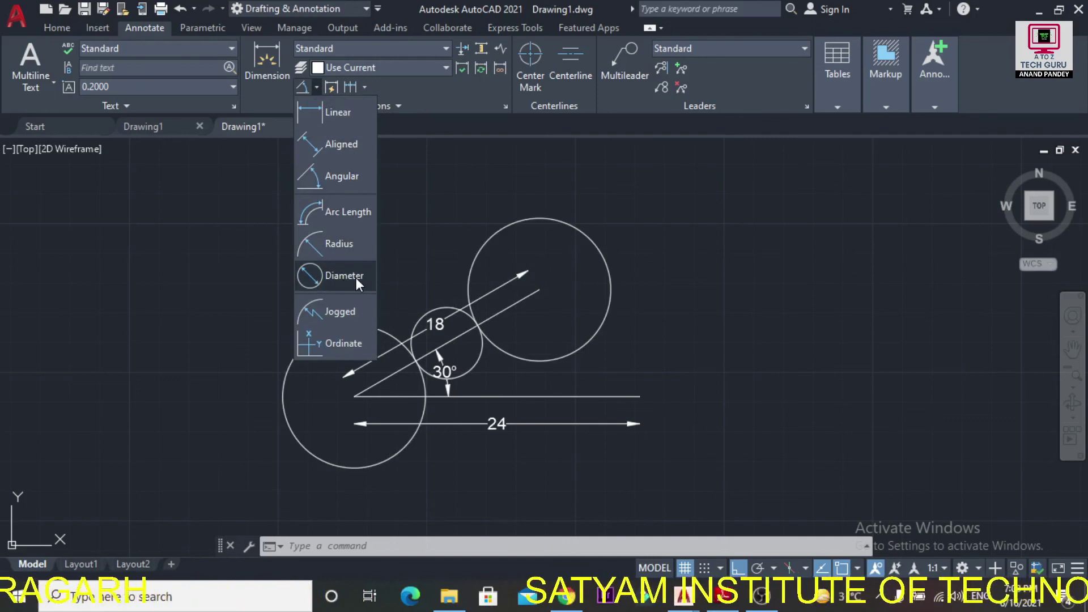
left_click(342, 244)
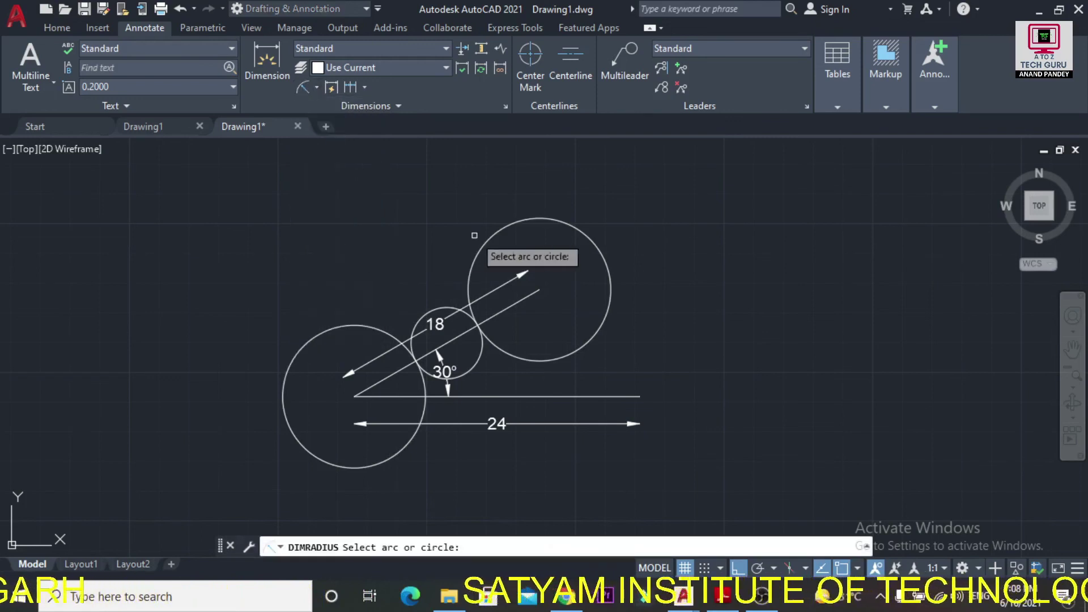
left_click(501, 227)
left_click(493, 208)
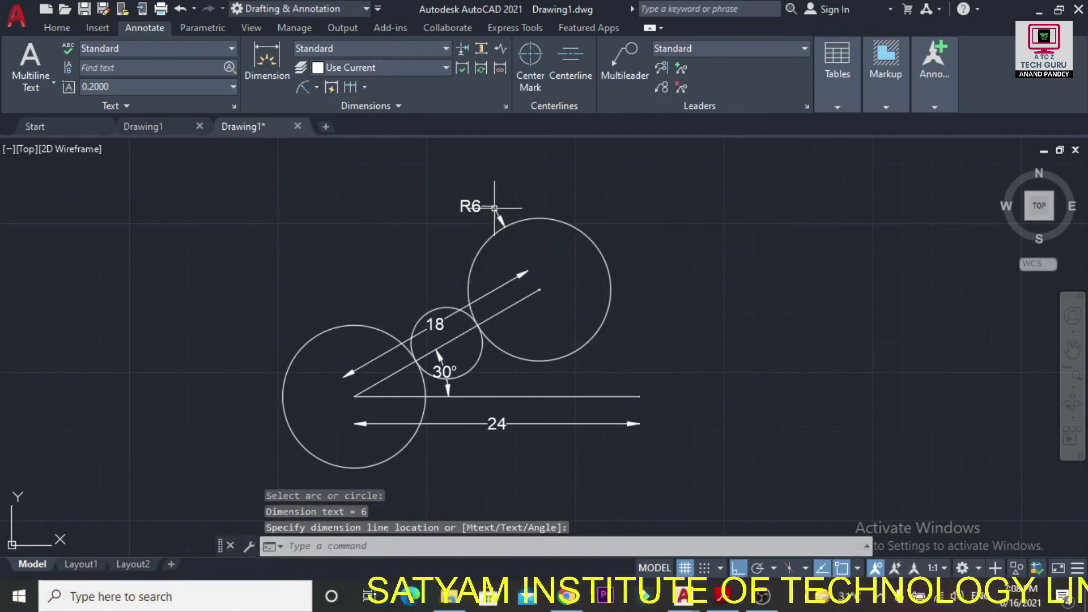
left_click(305, 90)
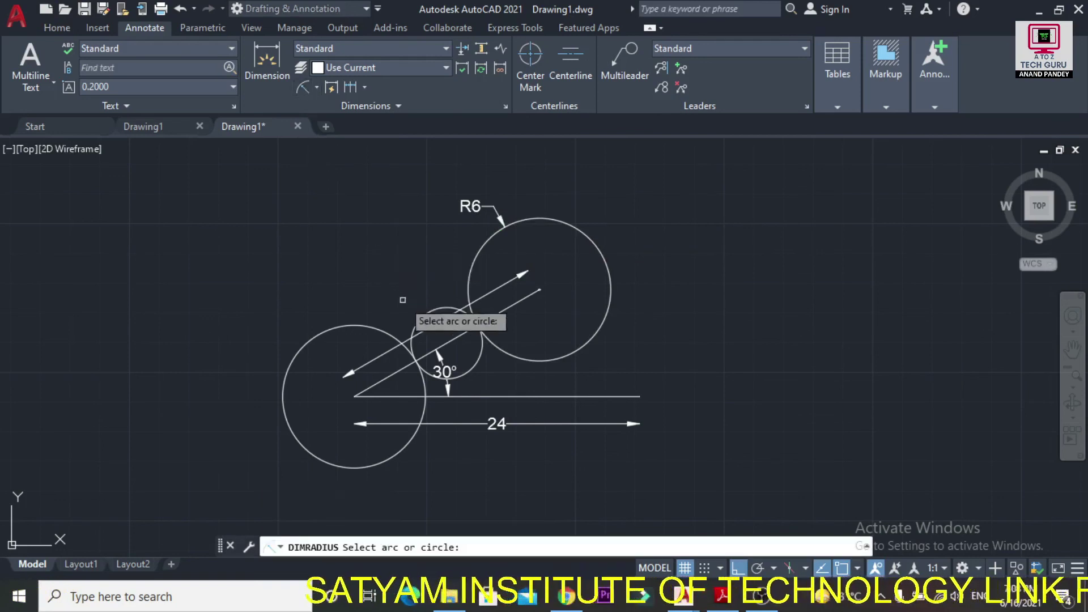
left_click(434, 311)
left_click(424, 289)
left_click(305, 90)
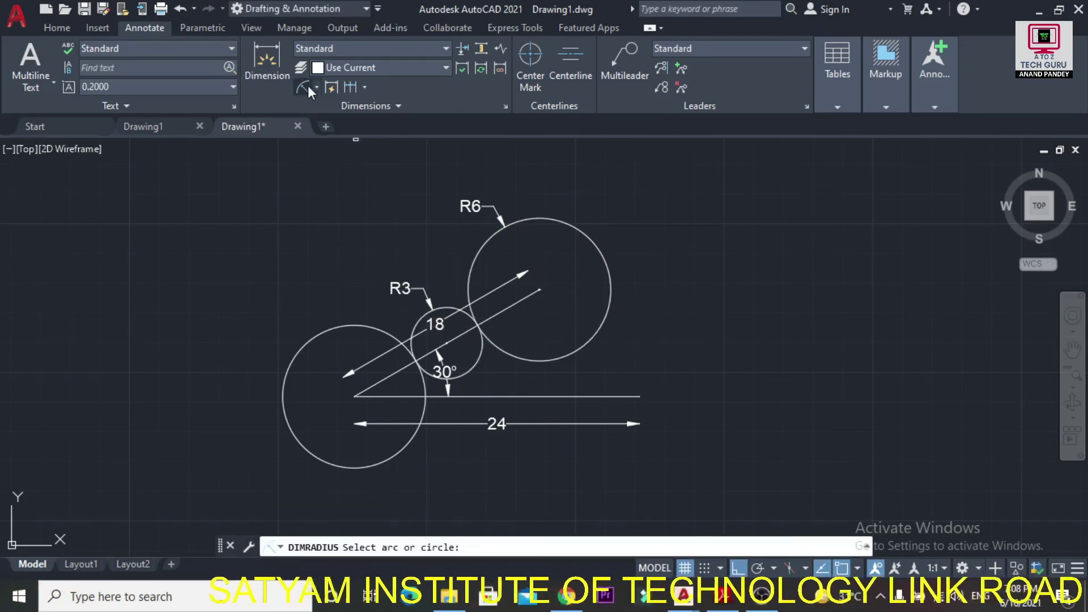
left_click(314, 337)
left_click(306, 308)
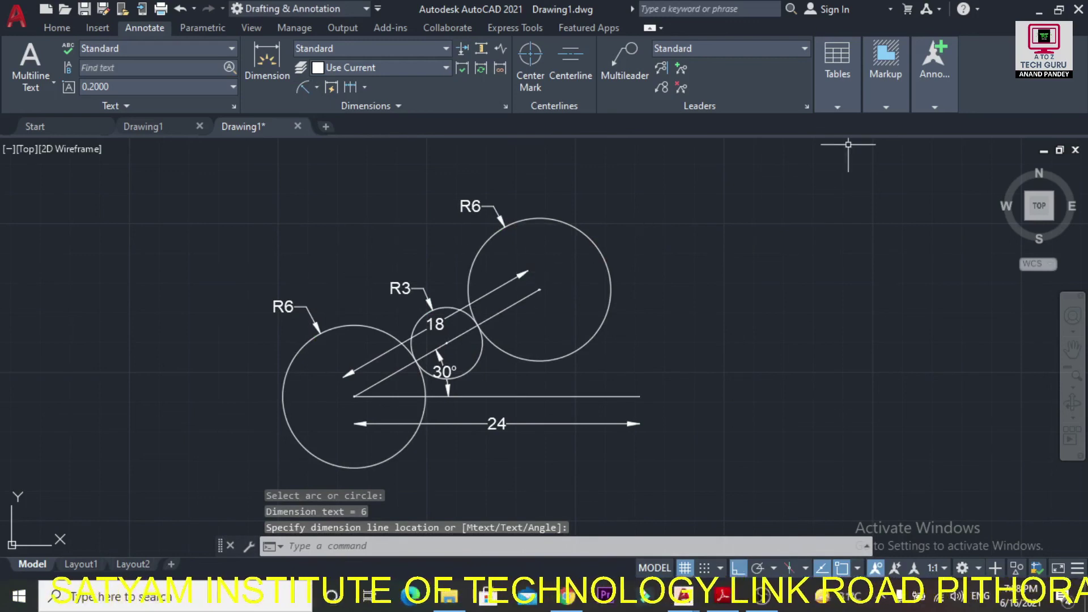
Restore the drawing window beside the reference PDF and compare the dimensioned circles figure with the figures on the reference page
left_click(1059, 9)
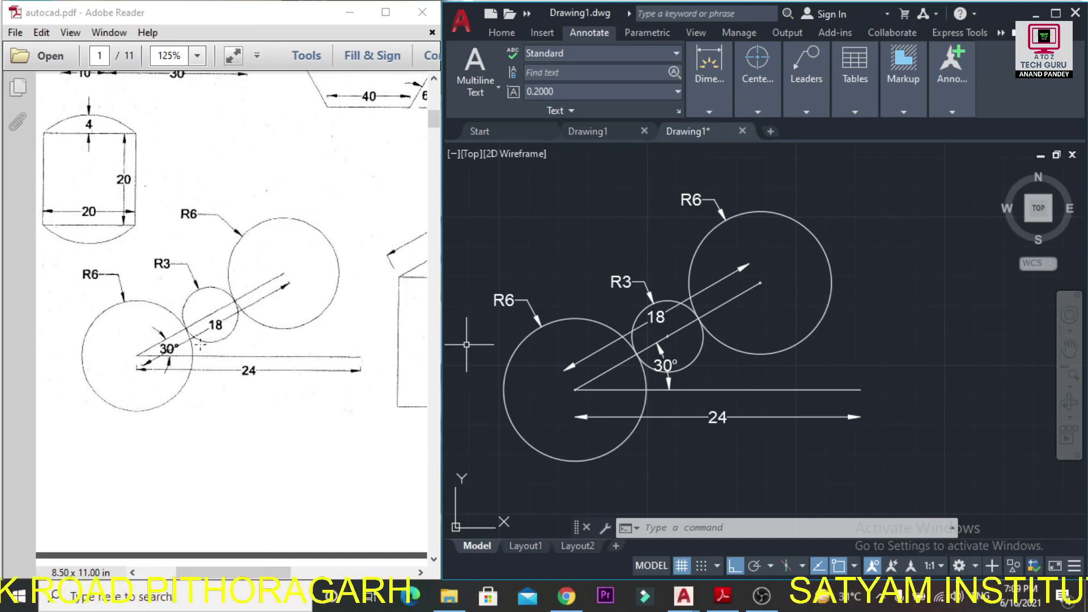
scroll(209, 369, "down", 1)
scroll(211, 369, "up", 15)
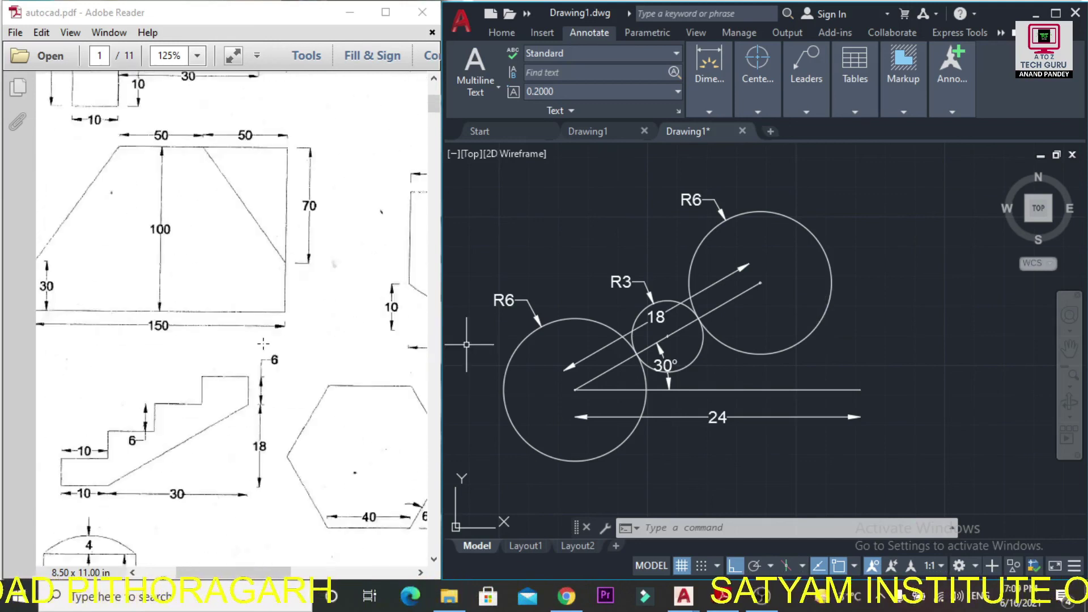
scroll(262, 345, "down", 10)
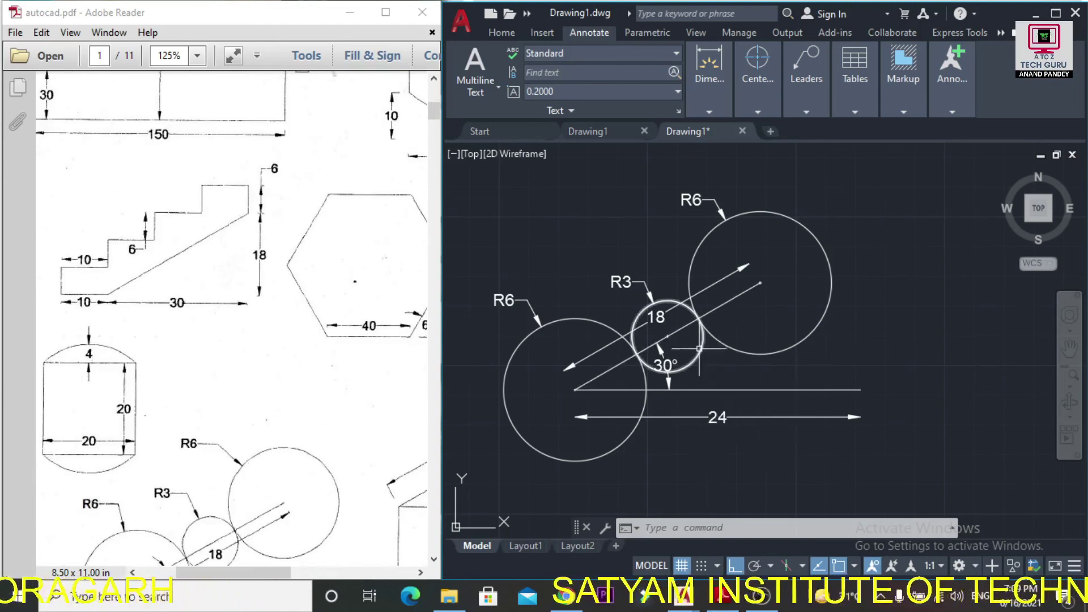
scroll(549, 408, "down", 4)
mouse_move(430, 112)
left_mouse_down()
mouse_move(436, 102)
mouse_move(435, 119)
left_mouse_up()
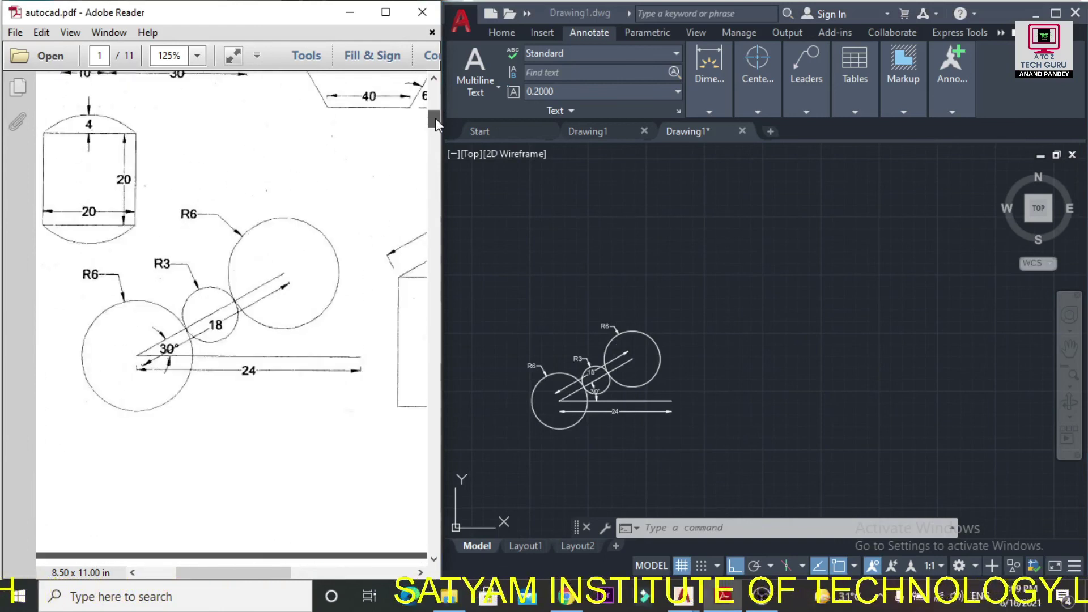